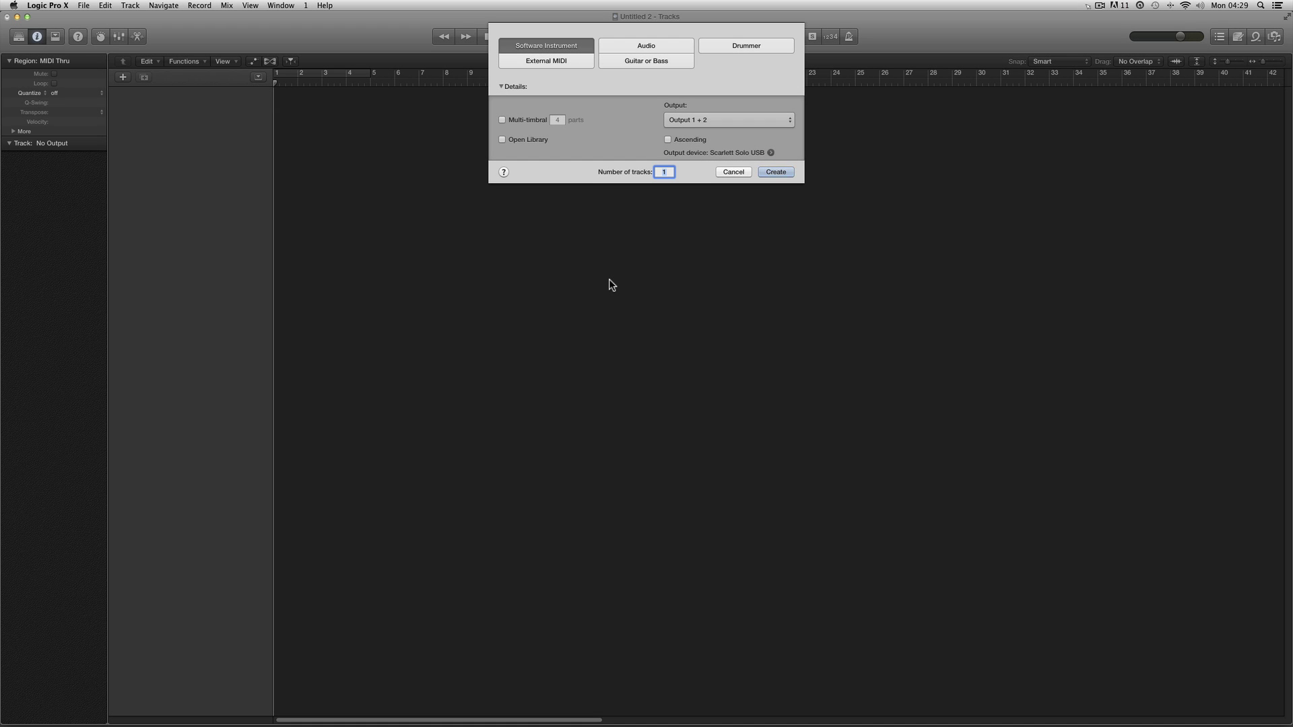
- Create a single Software Instrument track, Inst 1, in the empty project
click(564, 50)
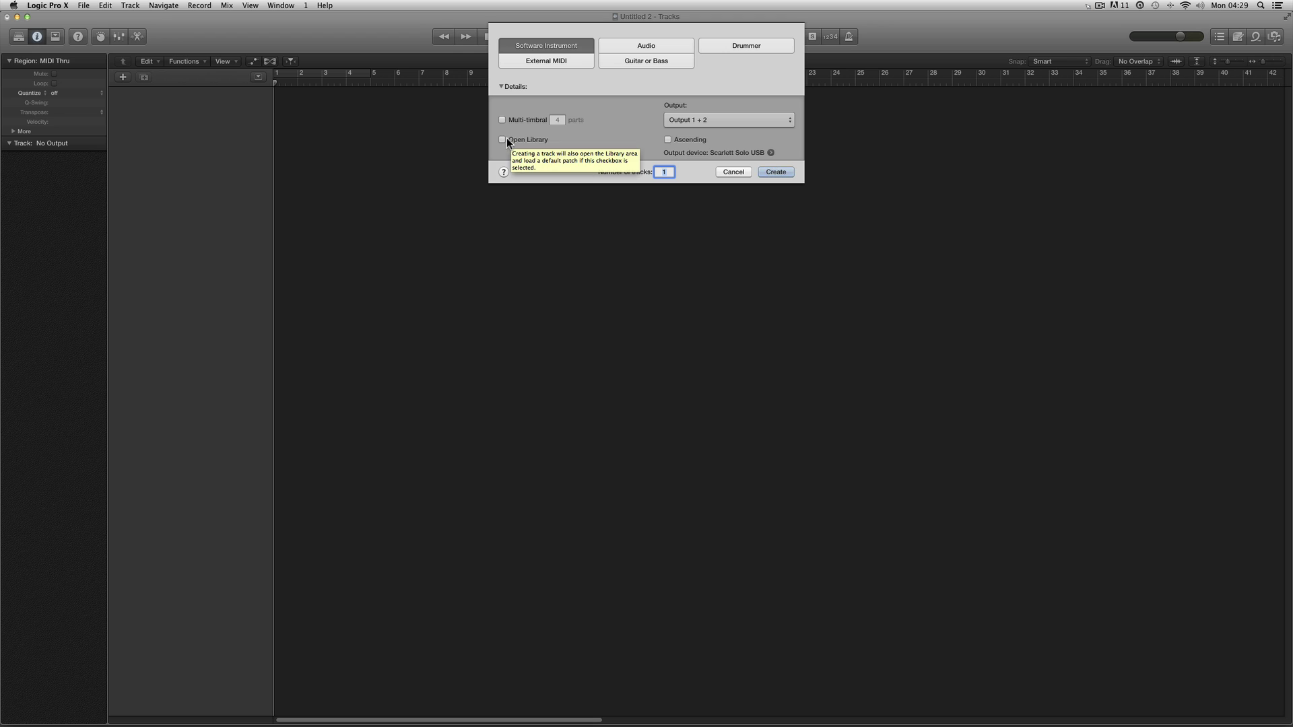
click(778, 172)
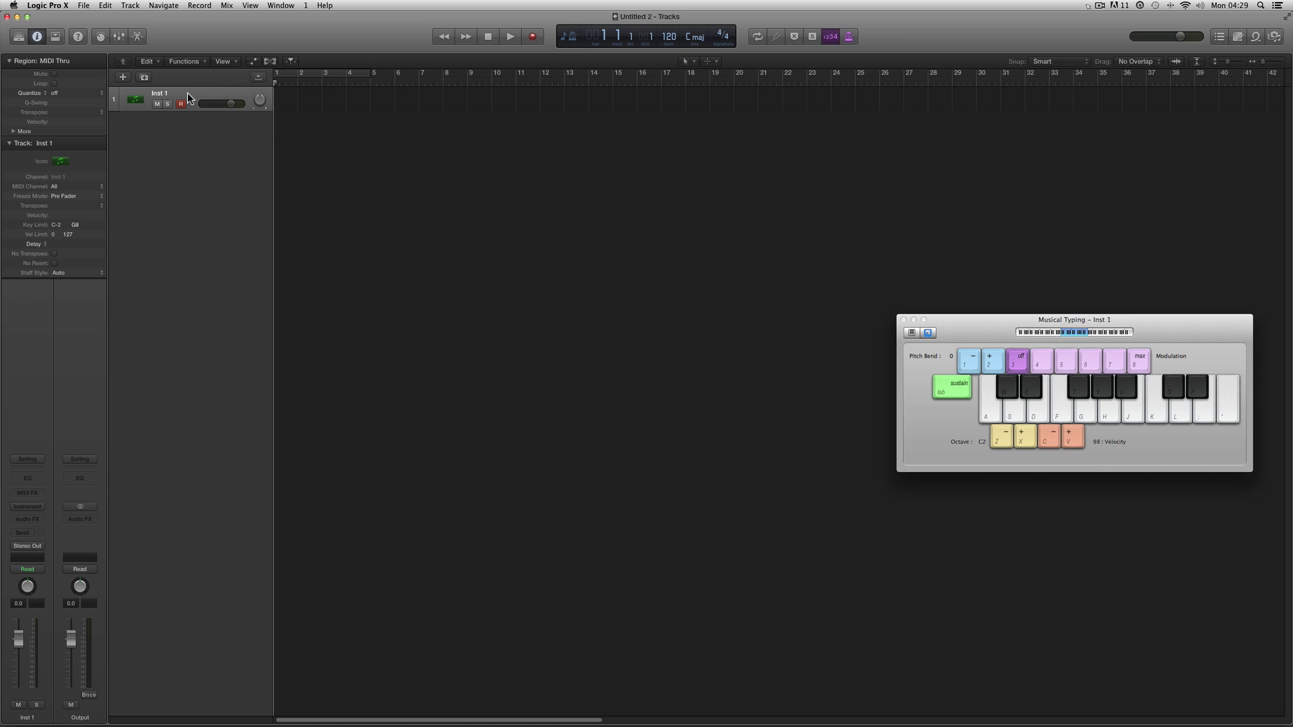
- Browse the Library to Synthesizer > Lead patches and collapse the inspector's Track section
click(16, 37)
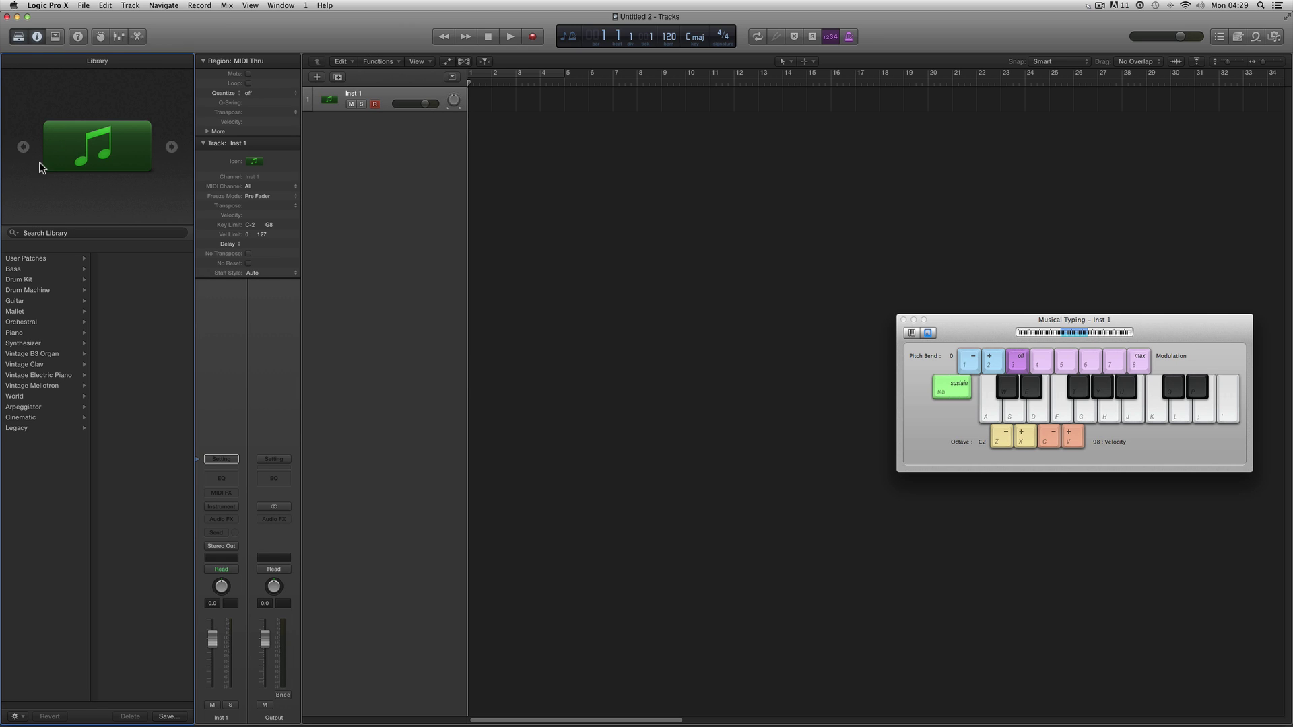
click(34, 344)
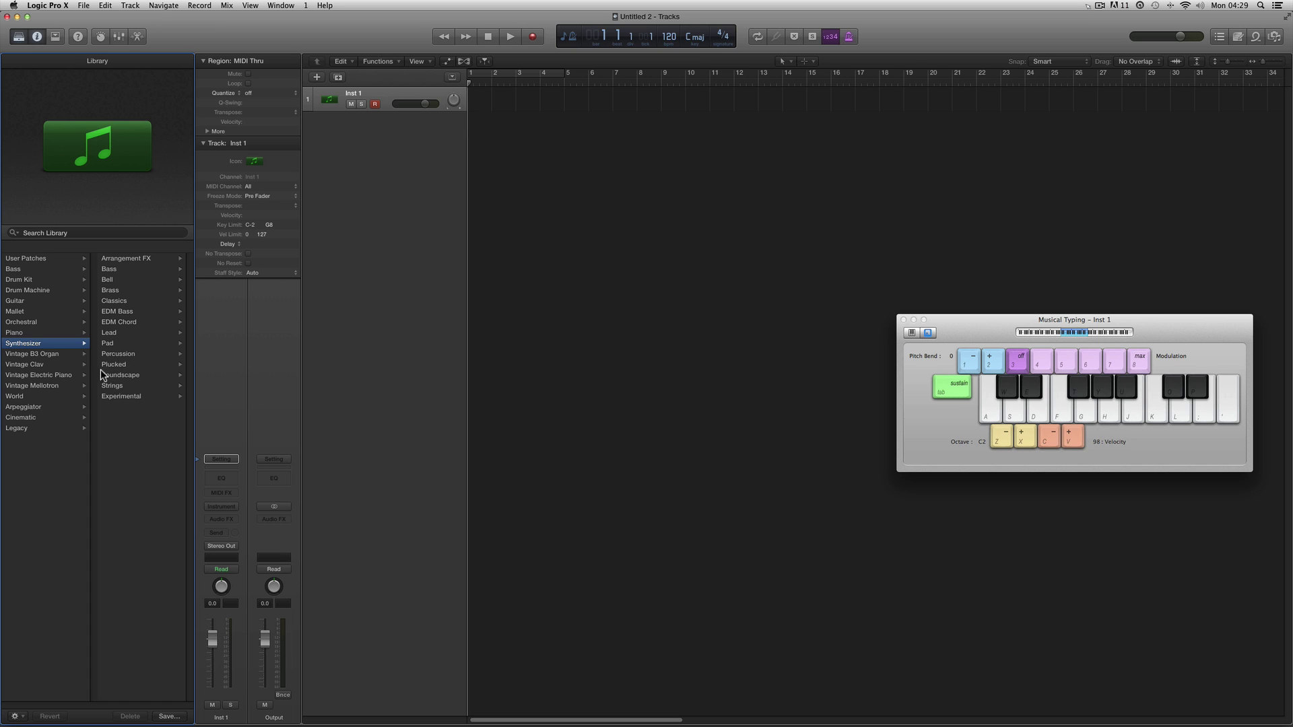
click(114, 332)
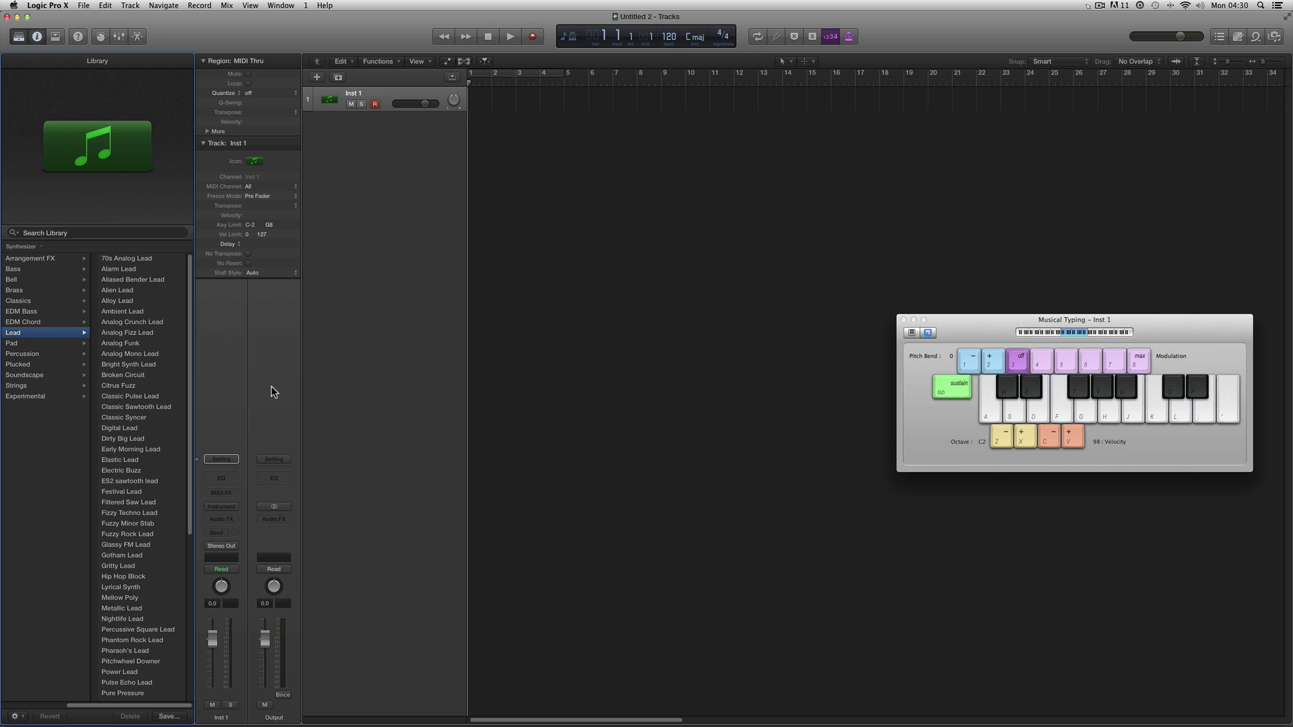
click(203, 144)
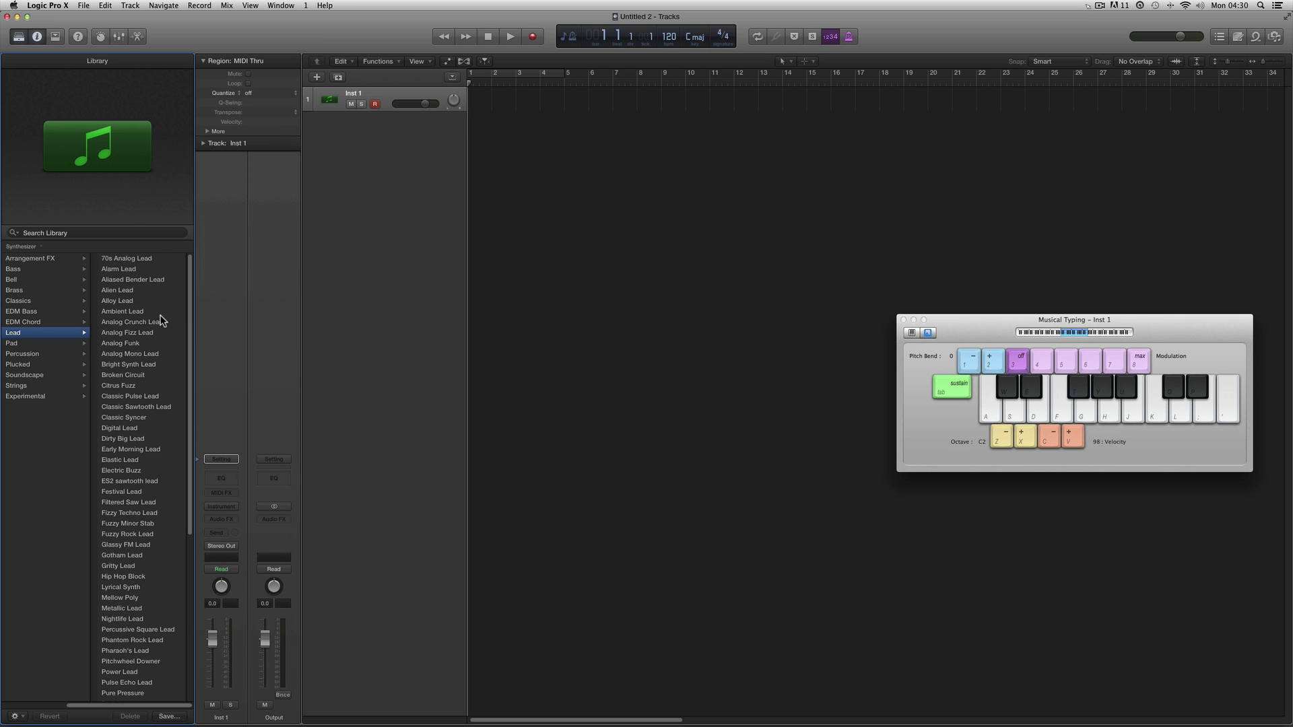
- Collapse the Region section, select Inst 1, and show the mixer with wide channel strips
click(203, 61)
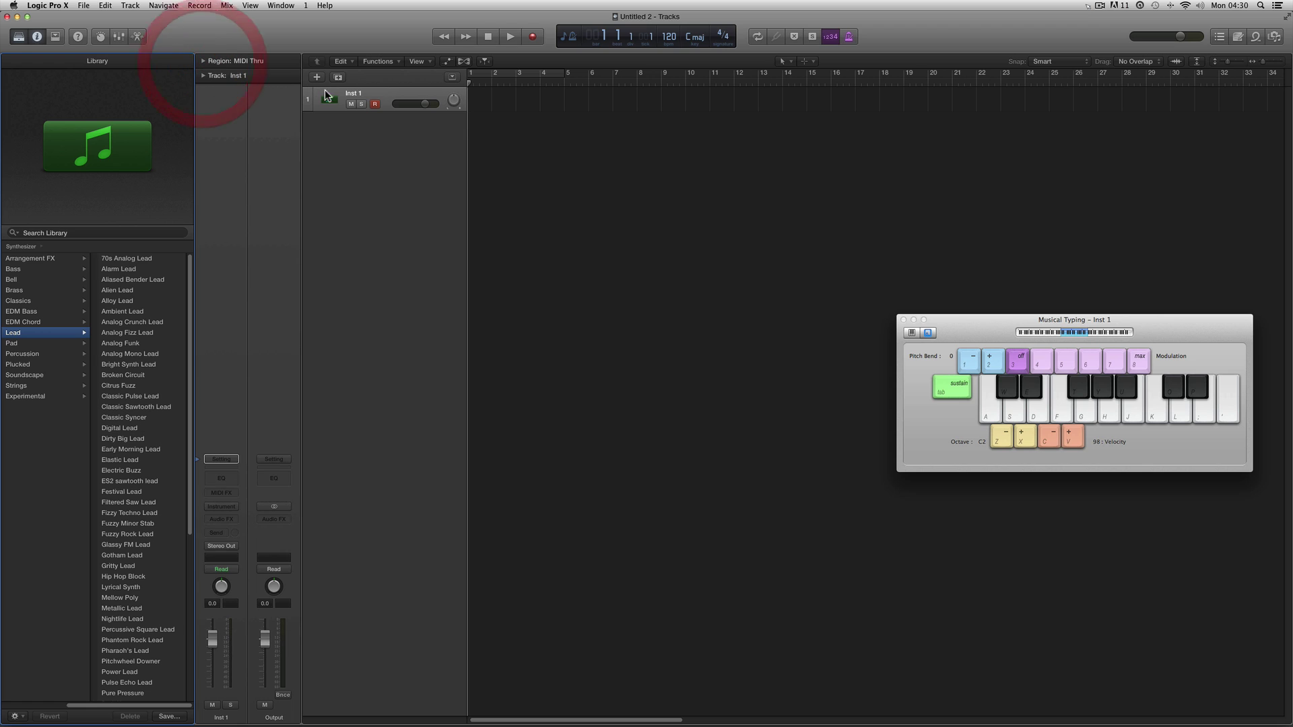
click(377, 91)
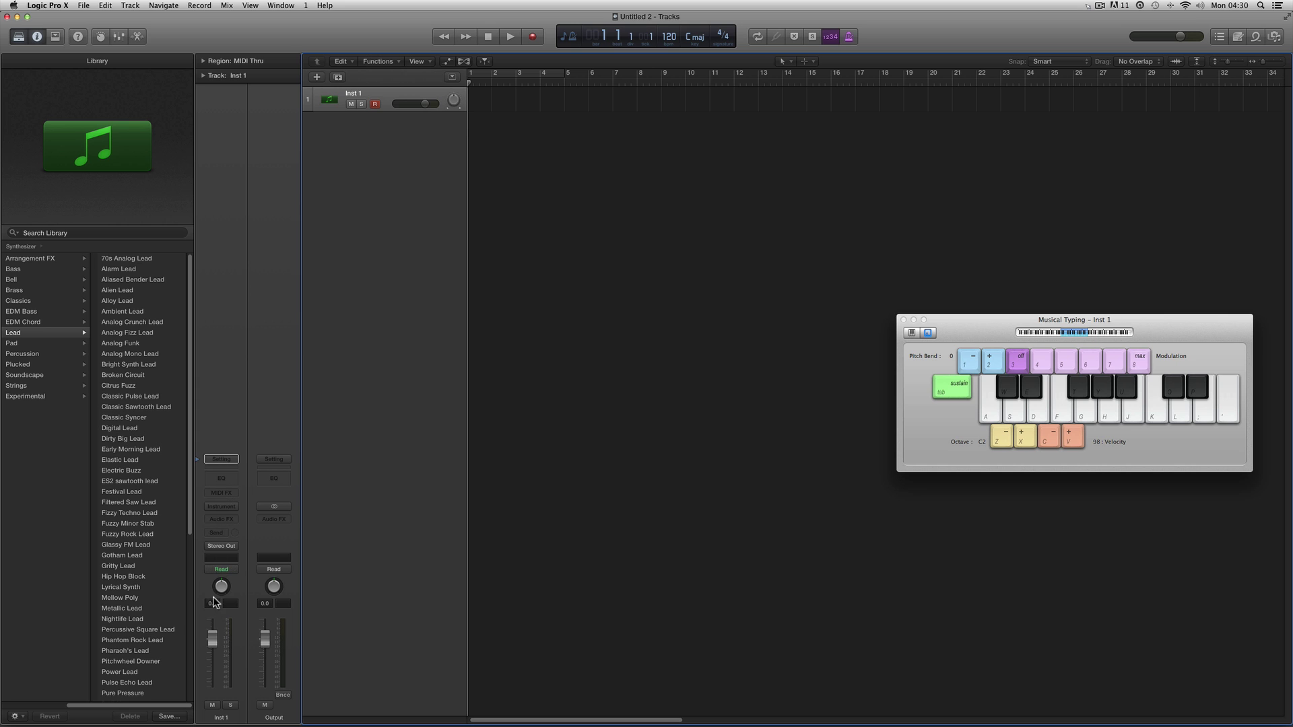
click(120, 37)
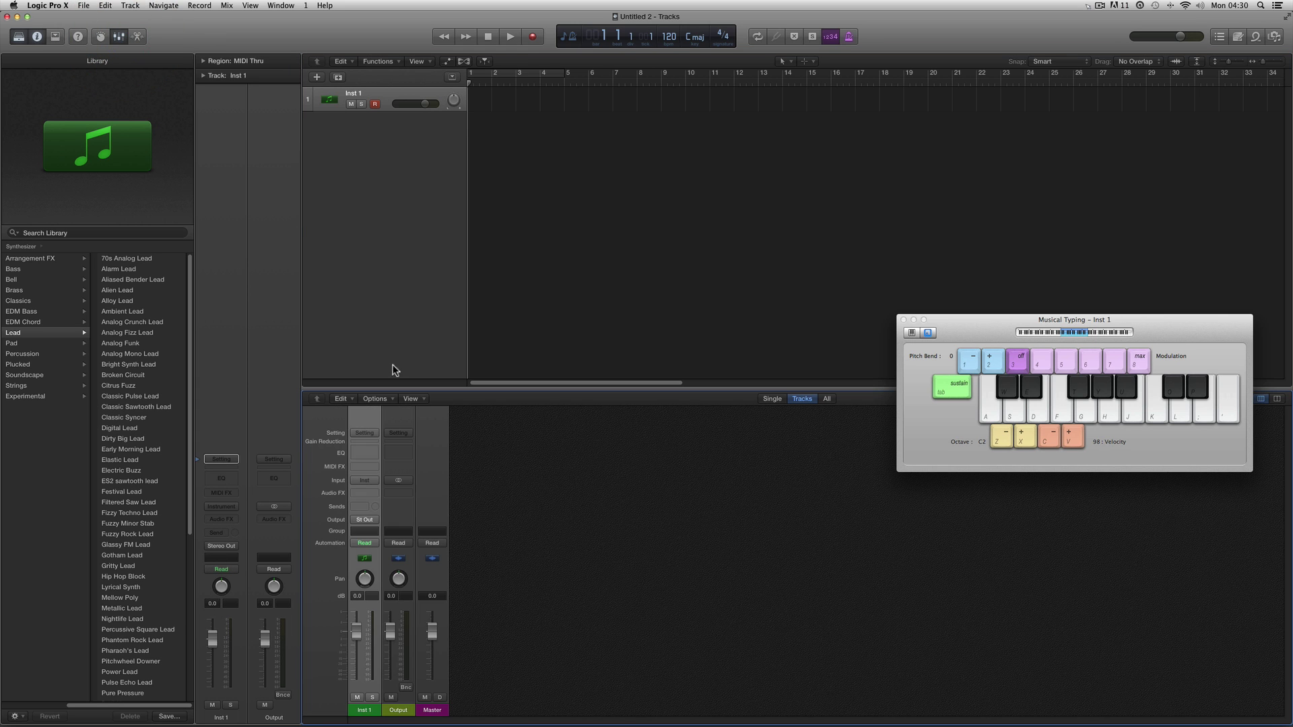
click(1278, 400)
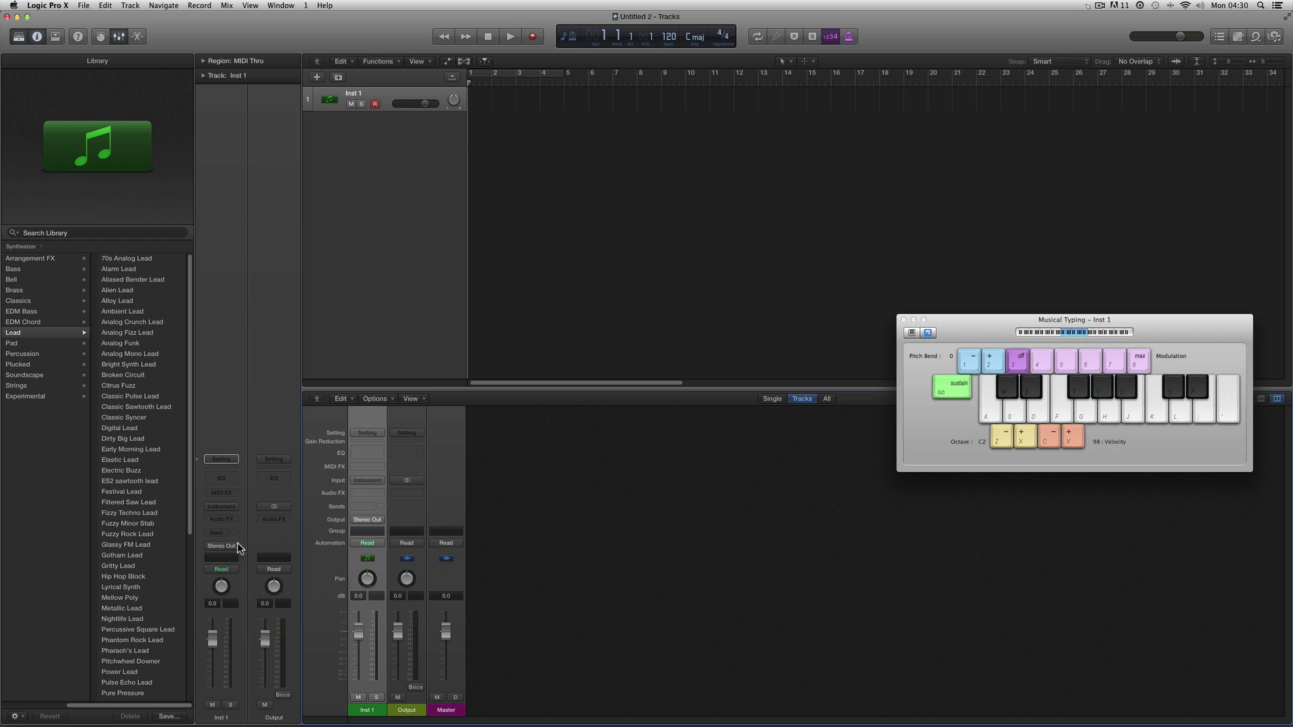
- Load ES2 (Synthesizer 2) in Stereo on Inst 1's Input slot
click(378, 482)
mouse_move(388, 543)
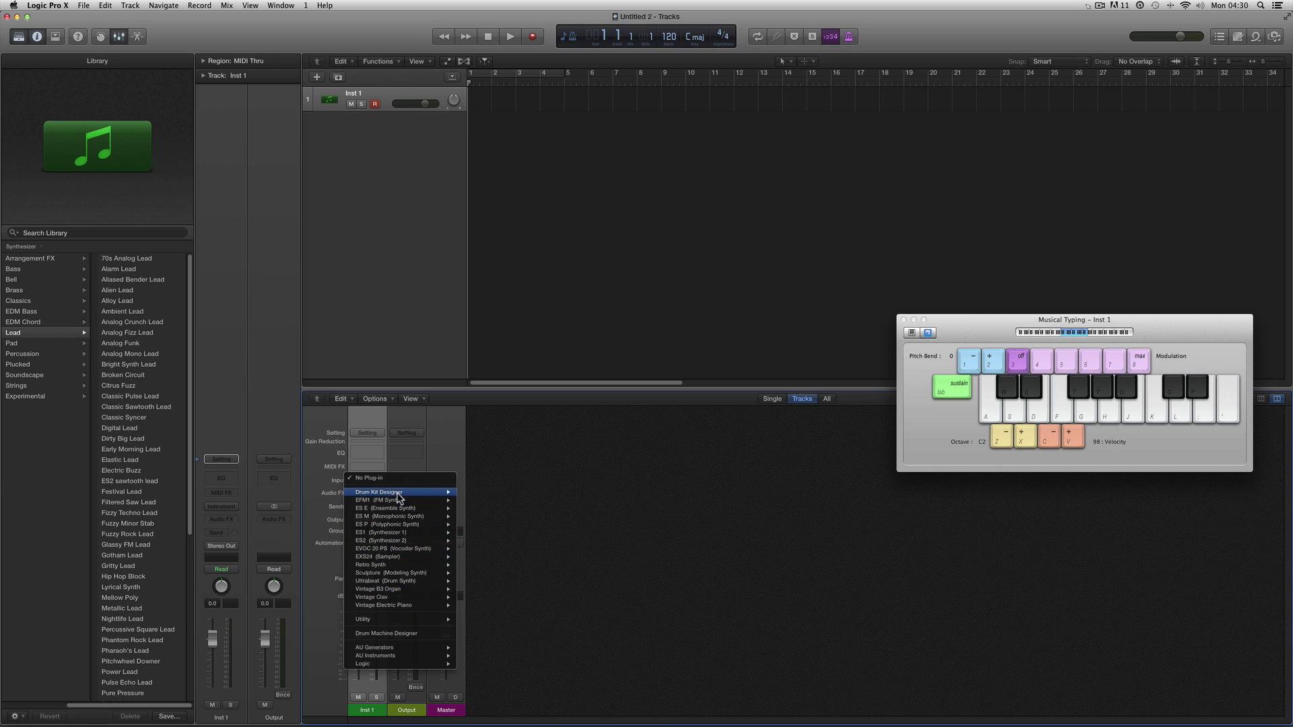
mouse_move(401, 597)
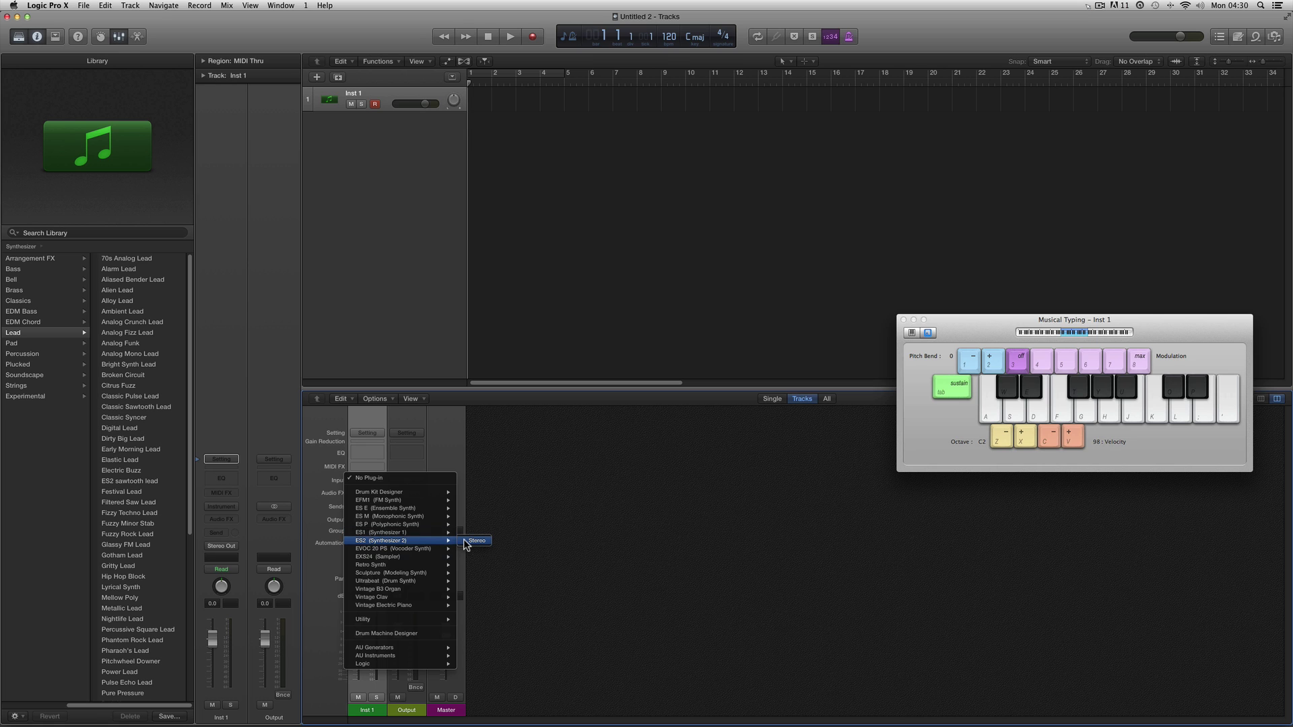
click(472, 541)
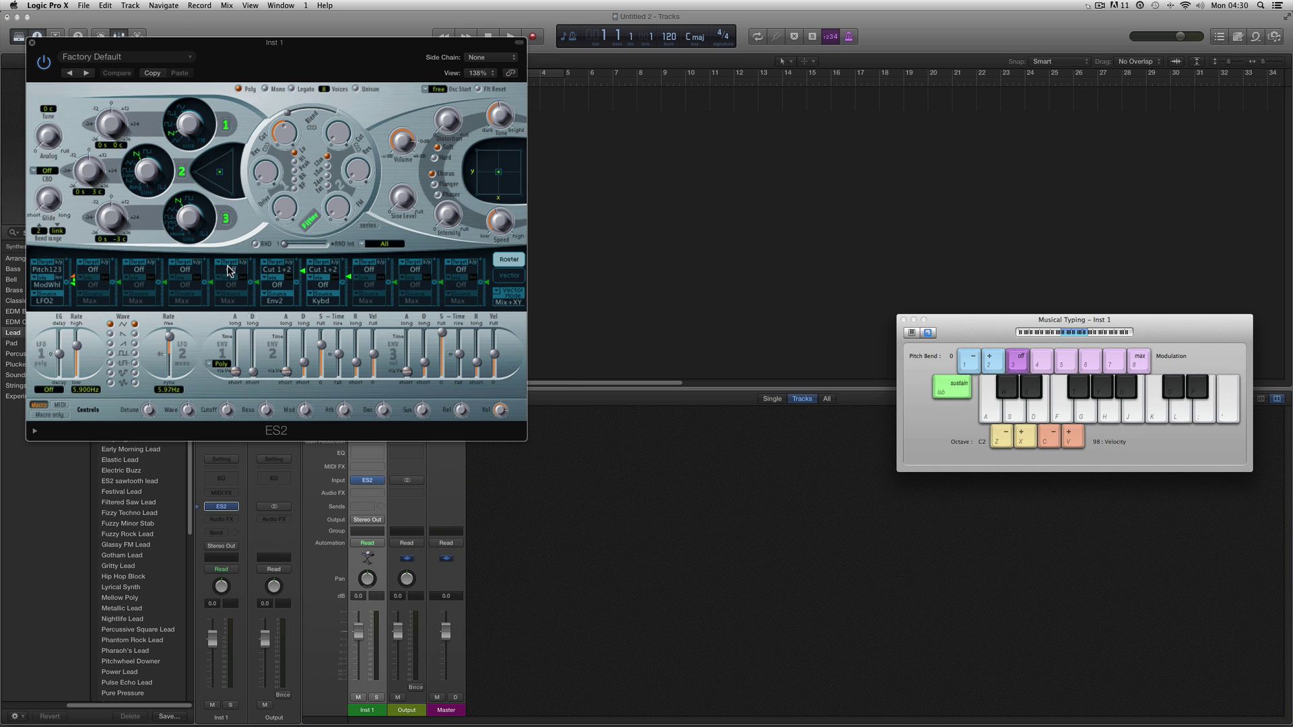
- Load the ES2 preset Synth Leads > Trance Lead
drag(249, 48, 710, 244)
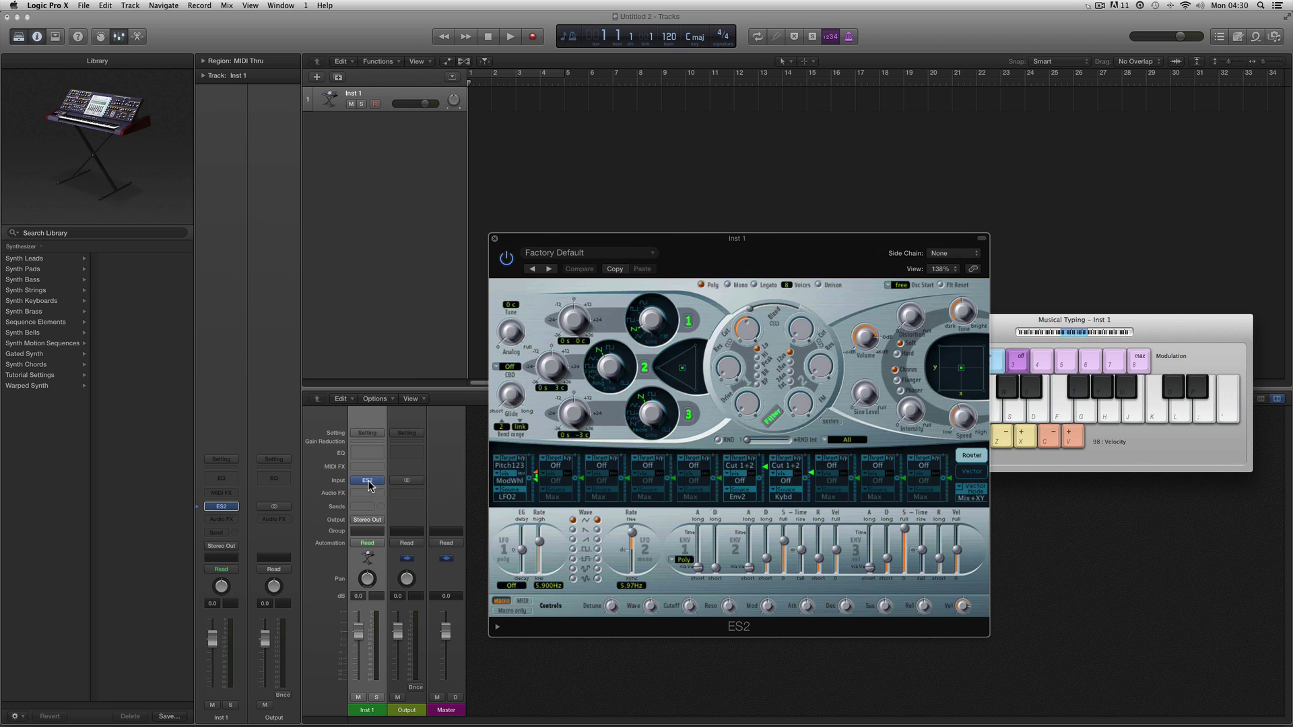
click(570, 253)
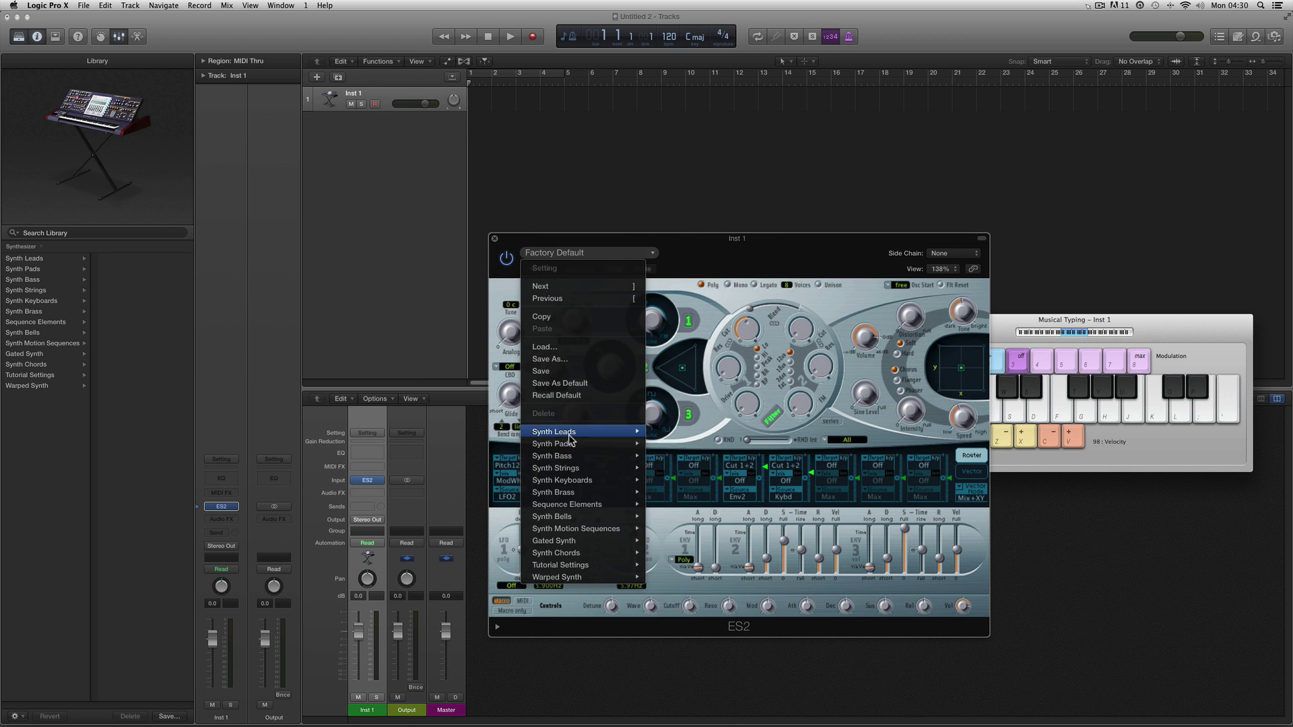
mouse_move(567, 450)
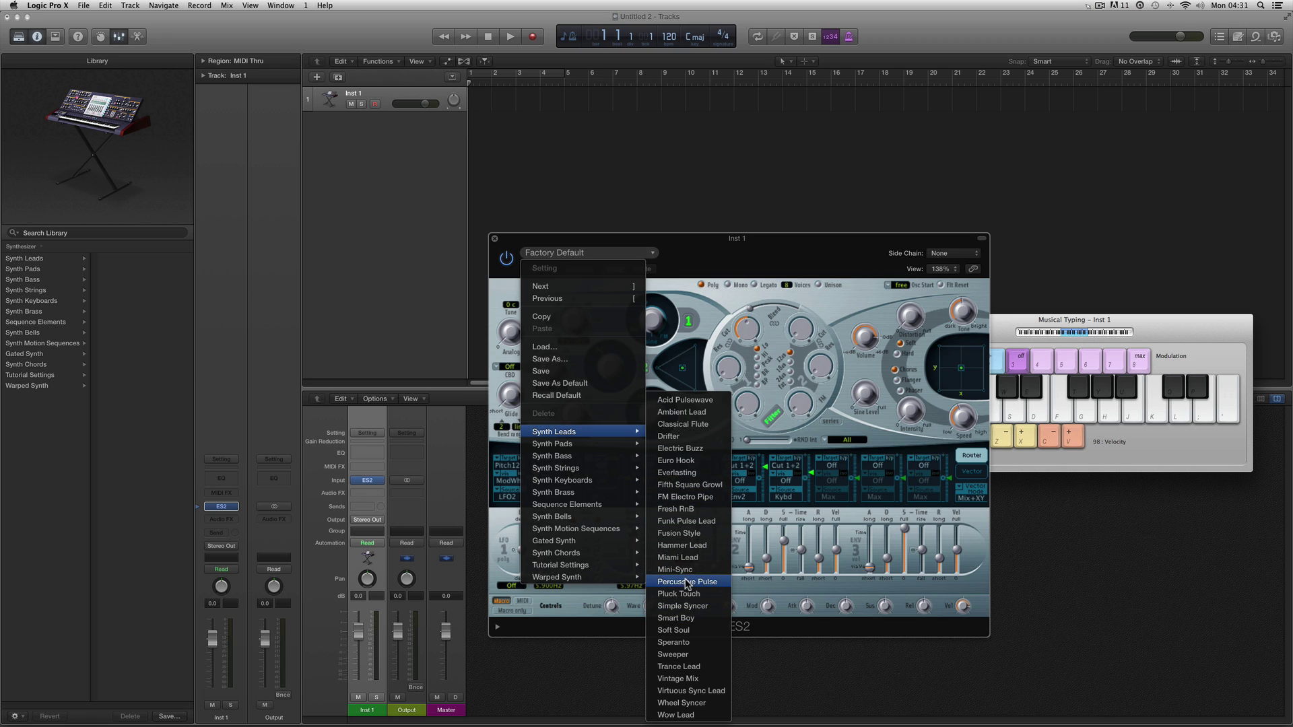
mouse_move(643, 498)
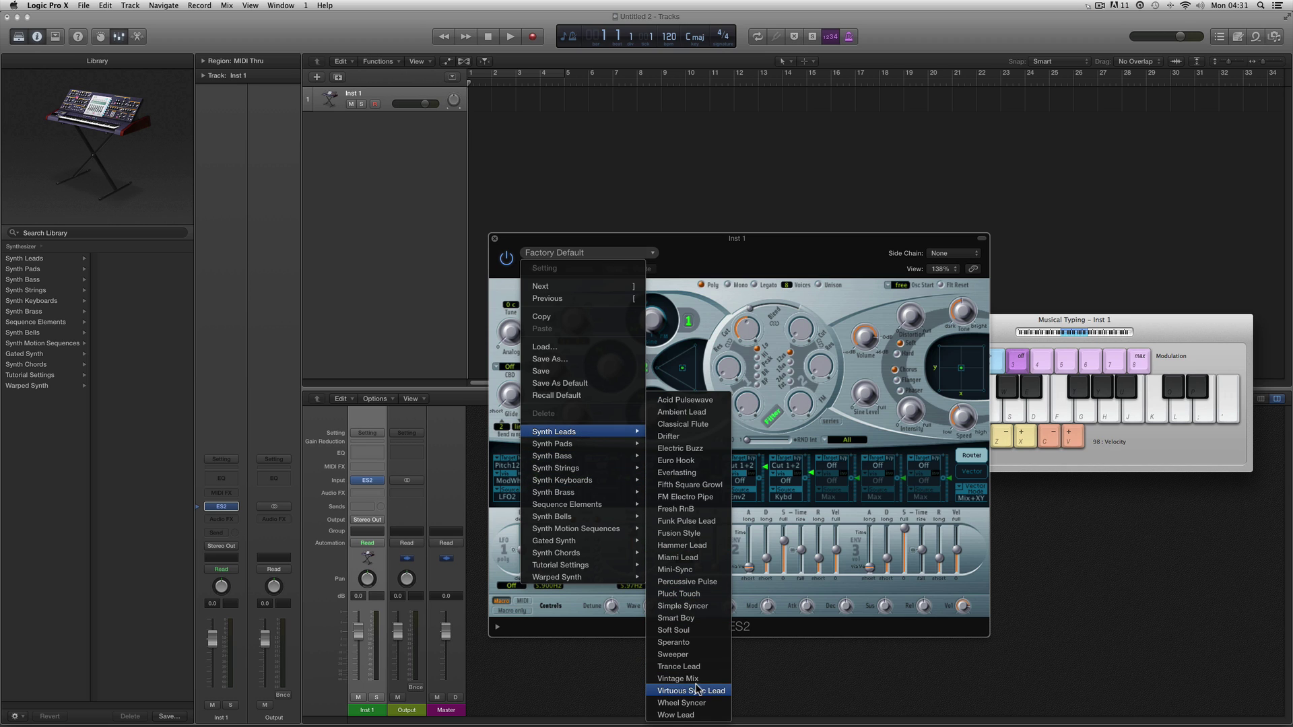
click(683, 666)
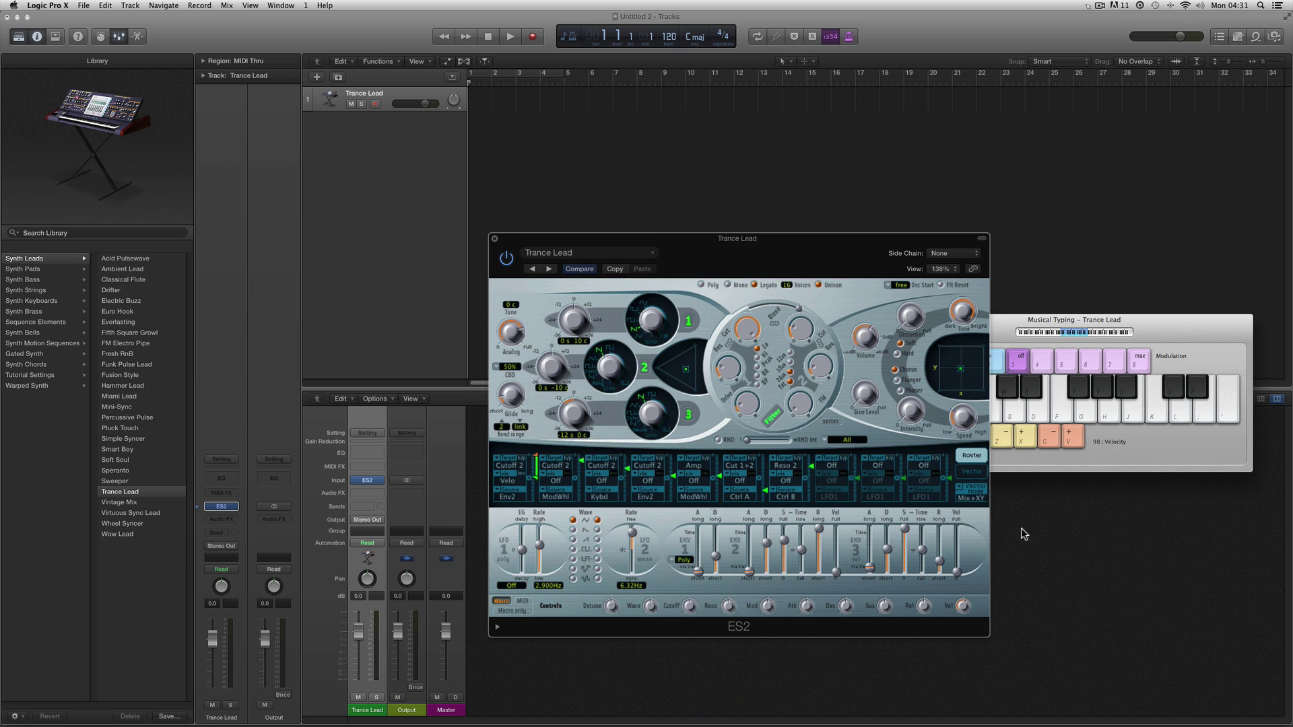
- Audition Trance Lead on the Musical Typing keyboard, then close the ES2 window
click(1102, 332)
drag(1013, 406, 1108, 413)
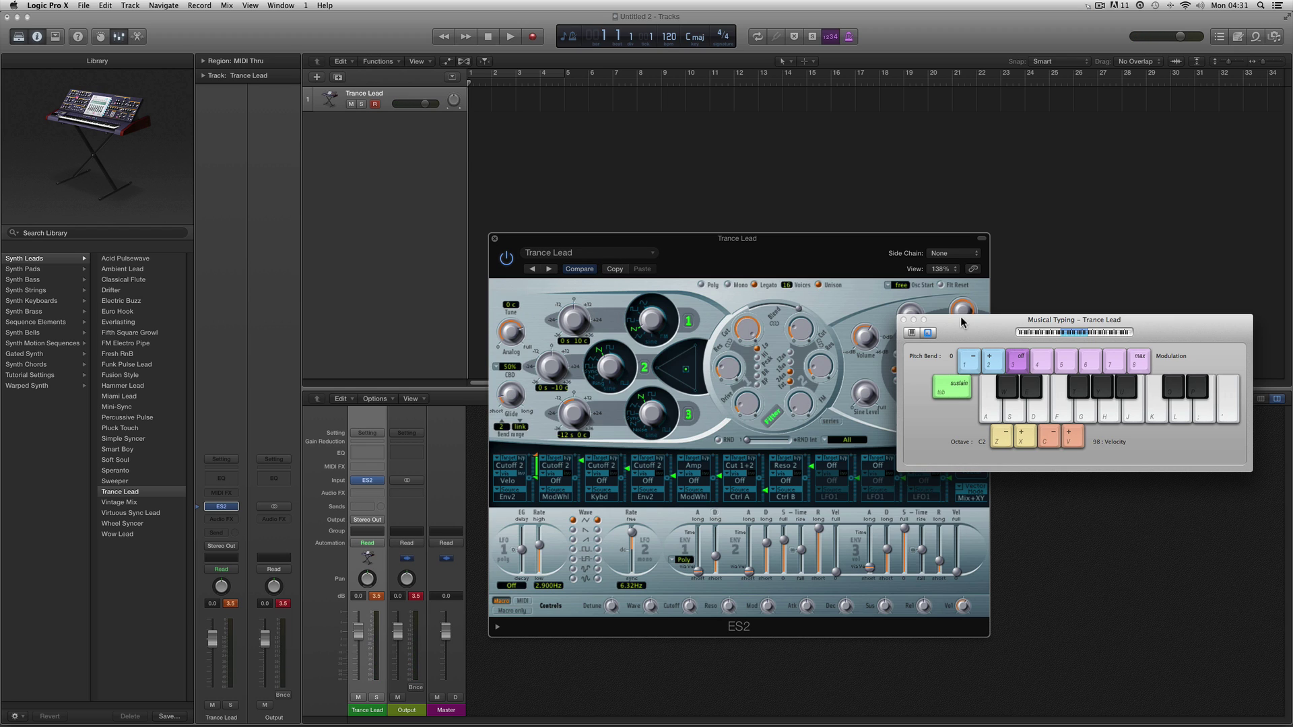
drag(961, 323, 961, 316)
click(495, 239)
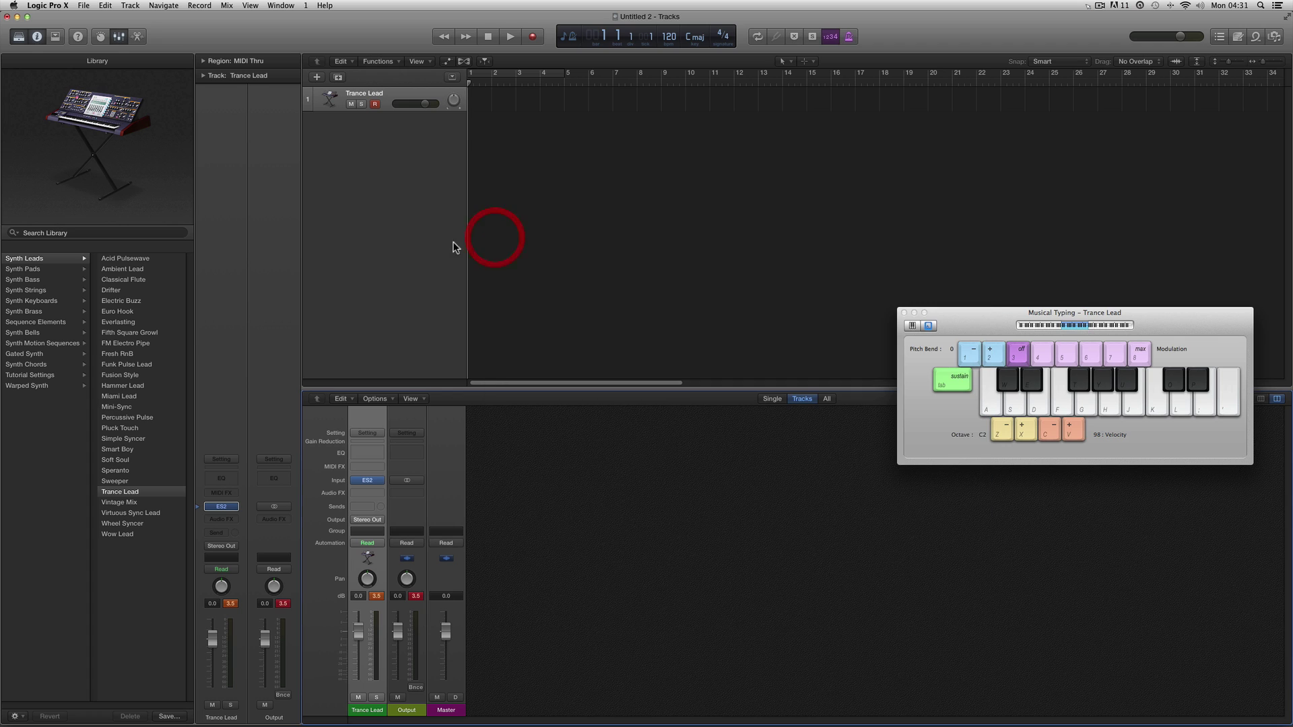
- Add software instrument track Inst 2 and load ES M (Monophonic Synth) in Mono
click(317, 77)
click(775, 172)
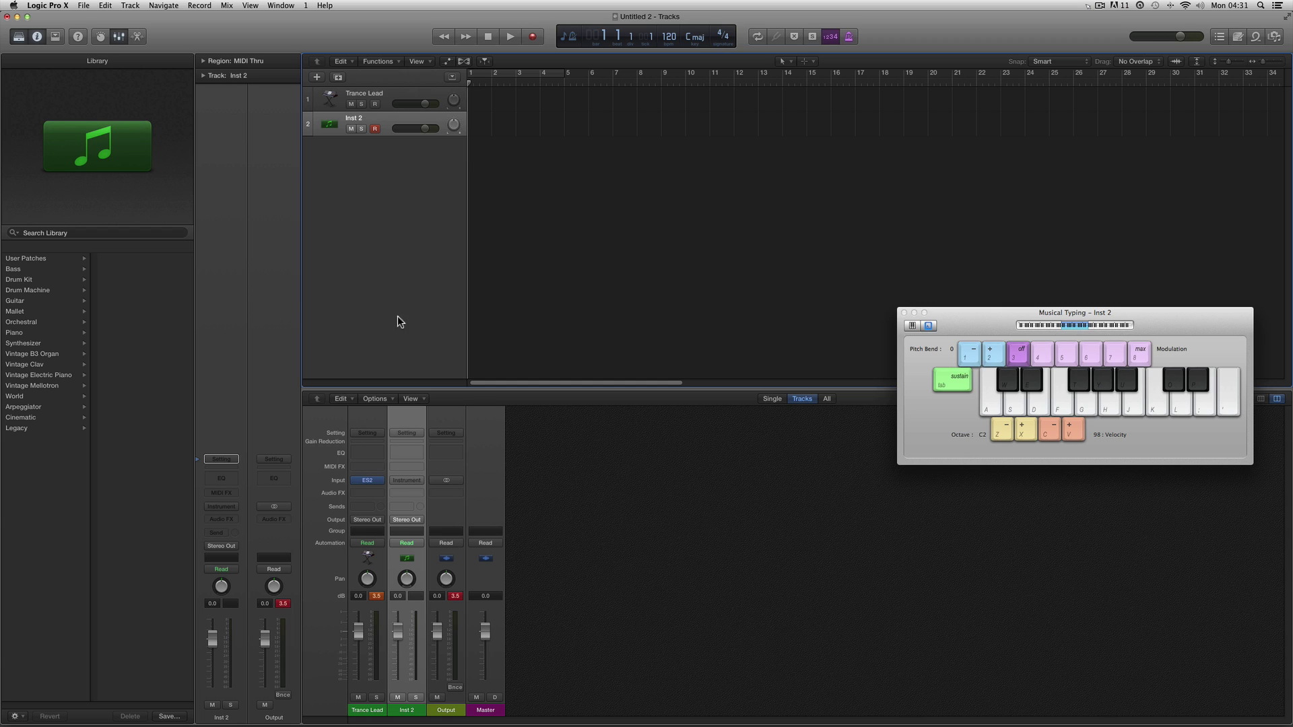
click(419, 482)
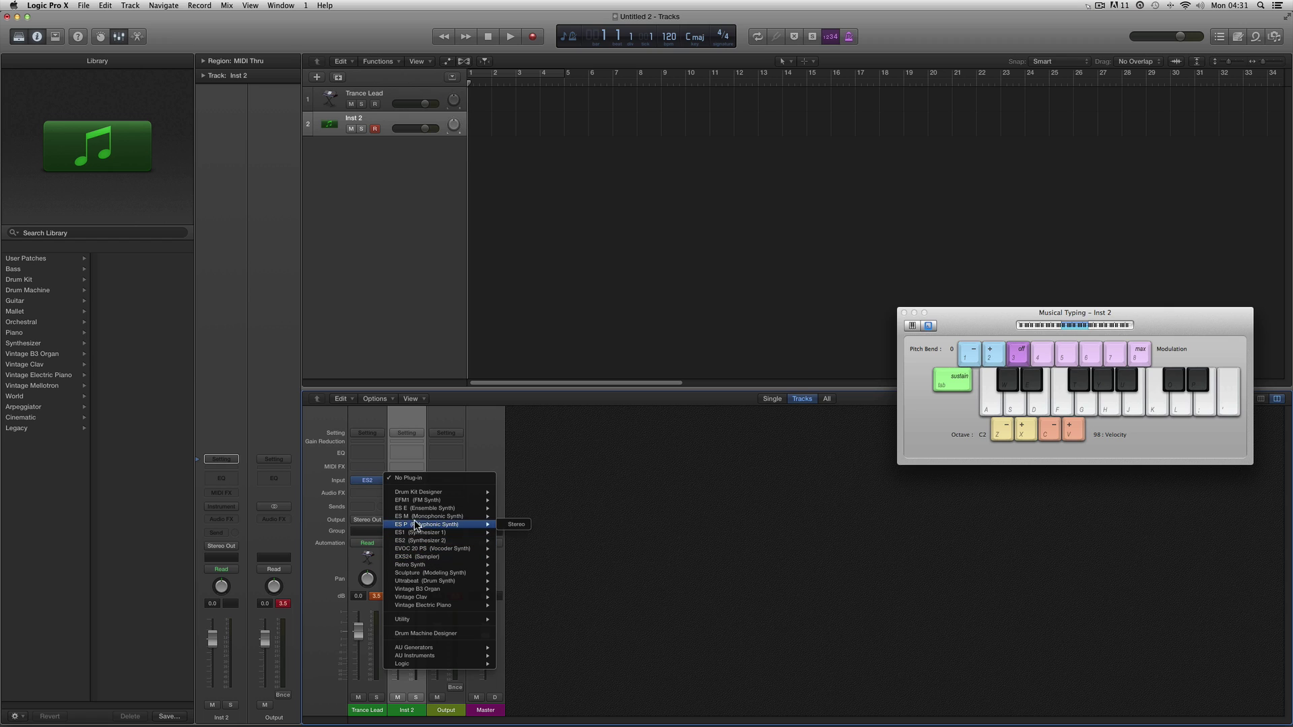
mouse_move(417, 522)
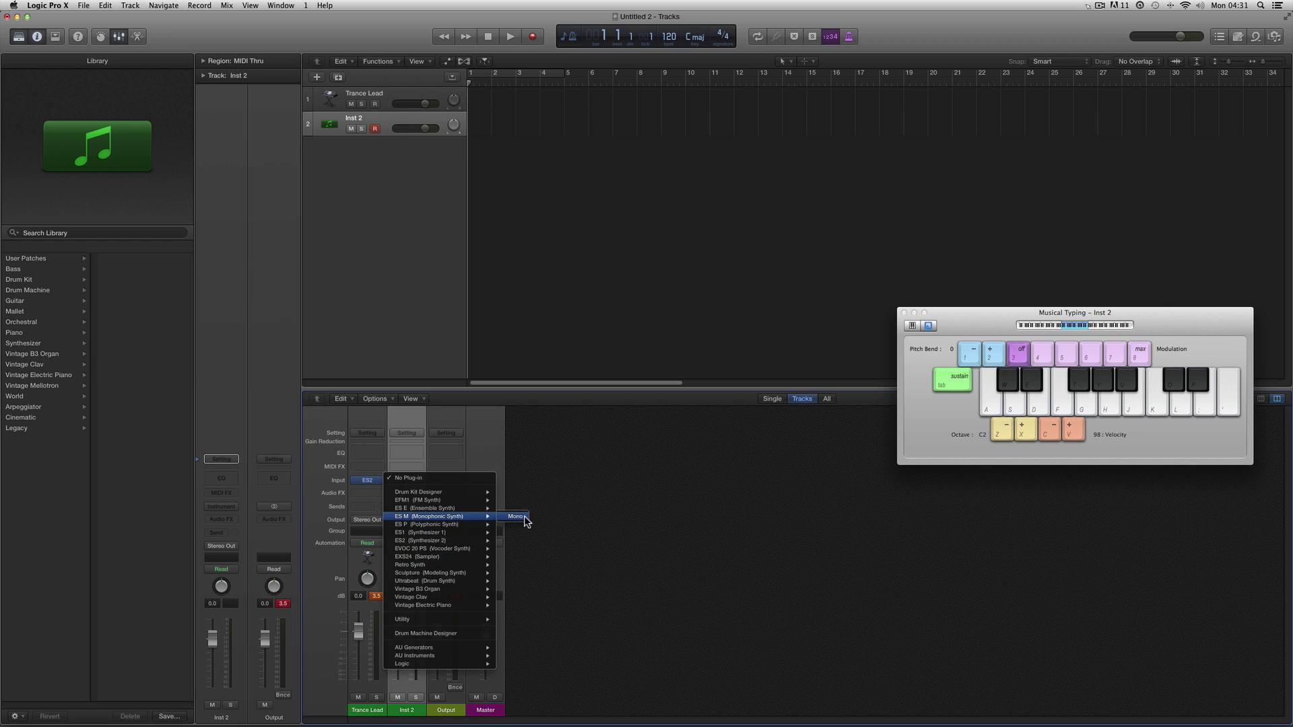
click(523, 518)
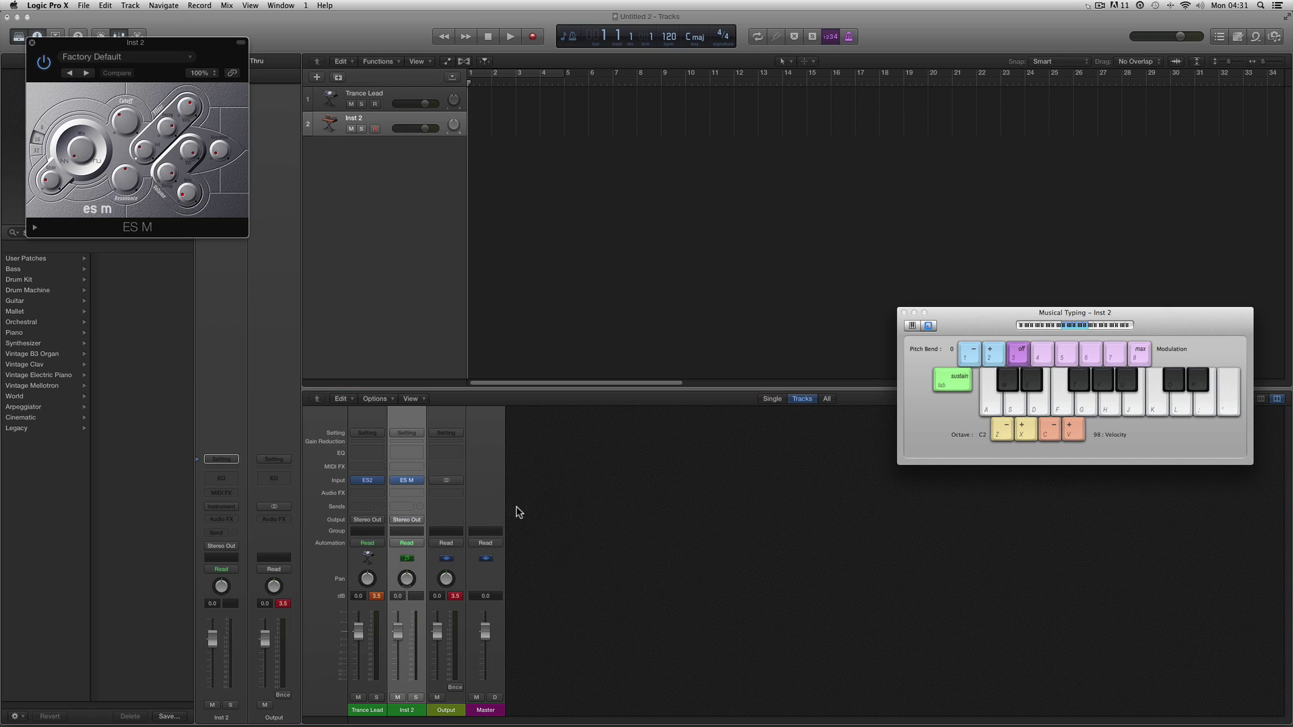
- Audition ES M presets Analog Bass 01, Analog Bass 02 and Bass Bleep
drag(154, 42, 651, 347)
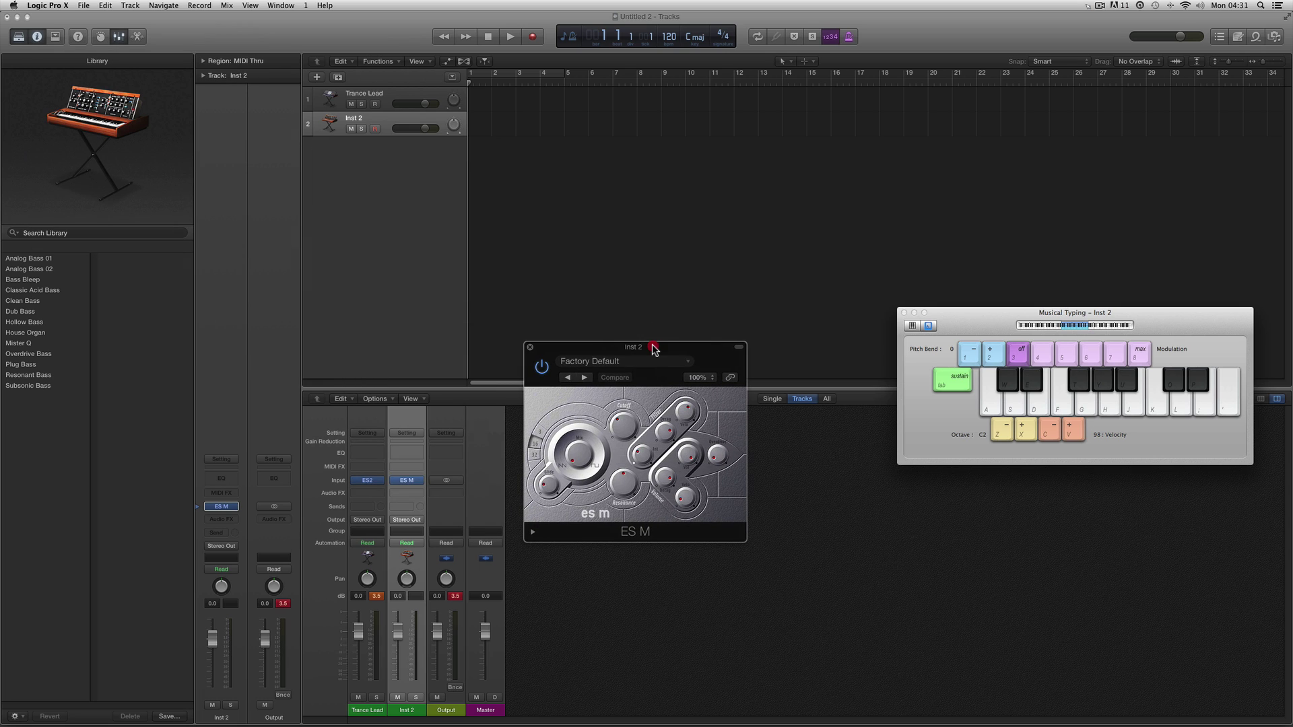
click(628, 363)
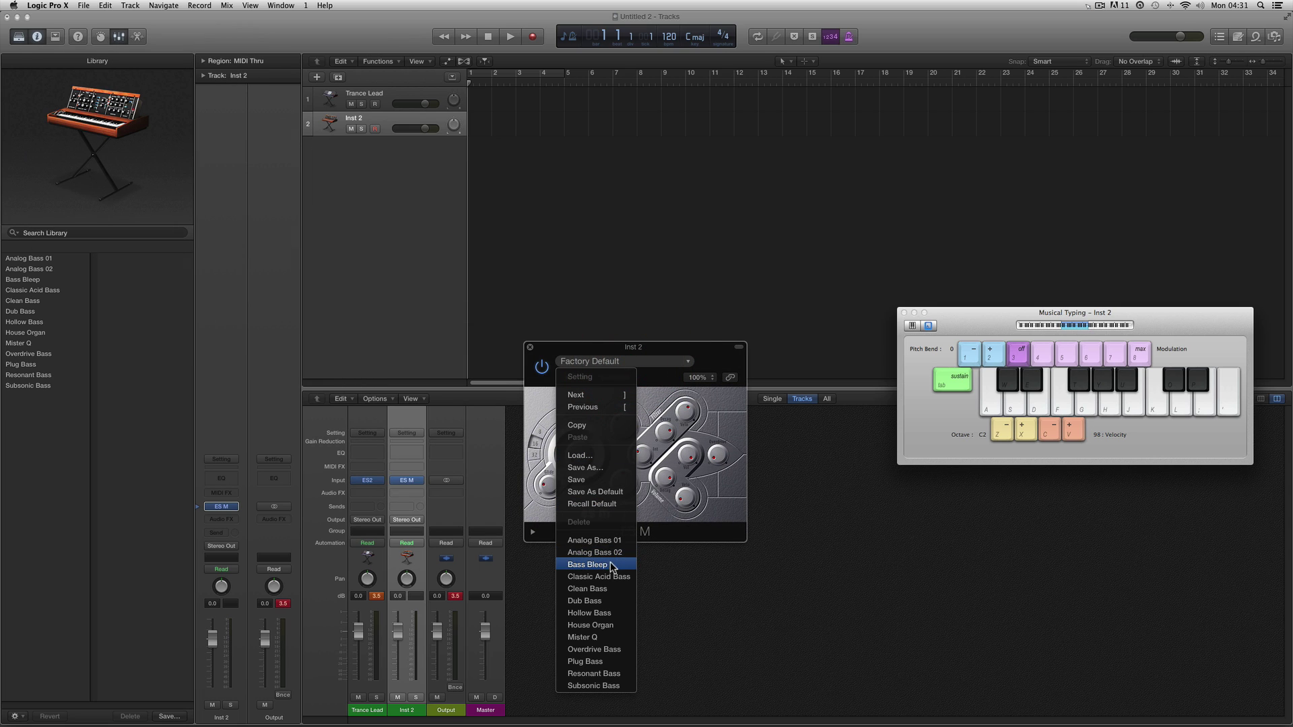
click(613, 541)
drag(1008, 412, 1088, 409)
click(584, 377)
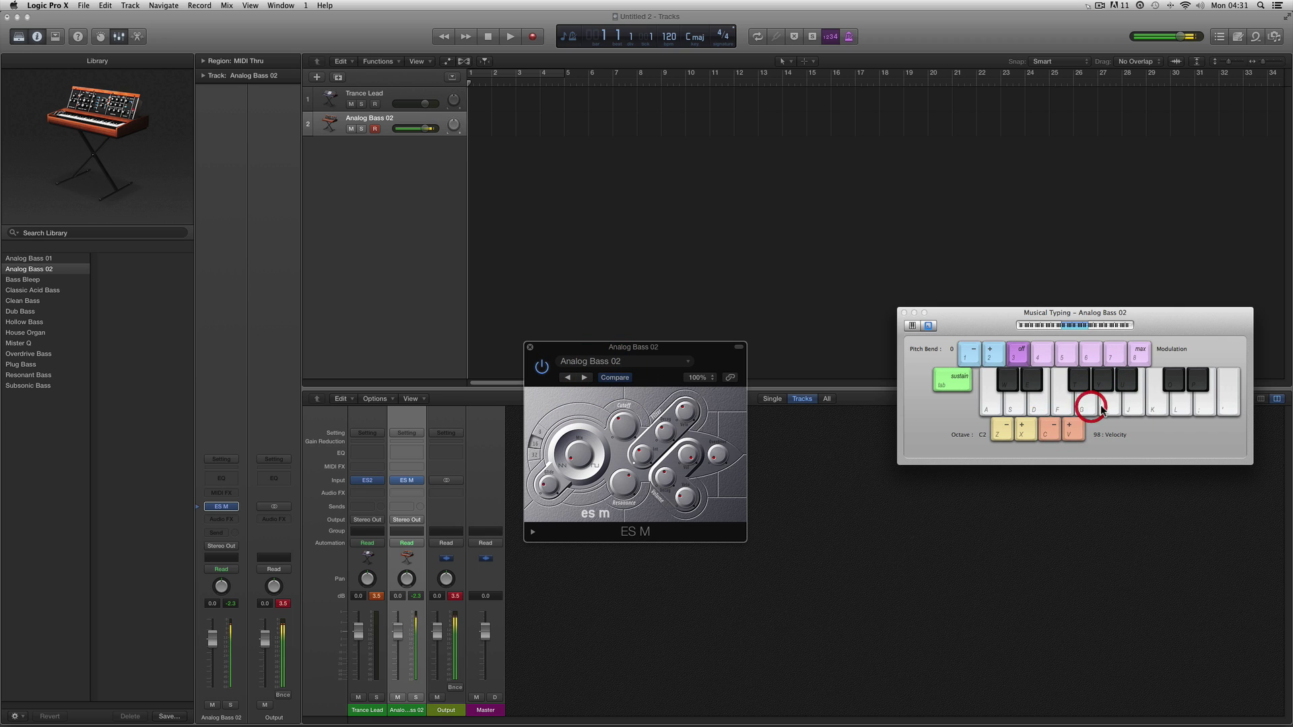
click(584, 378)
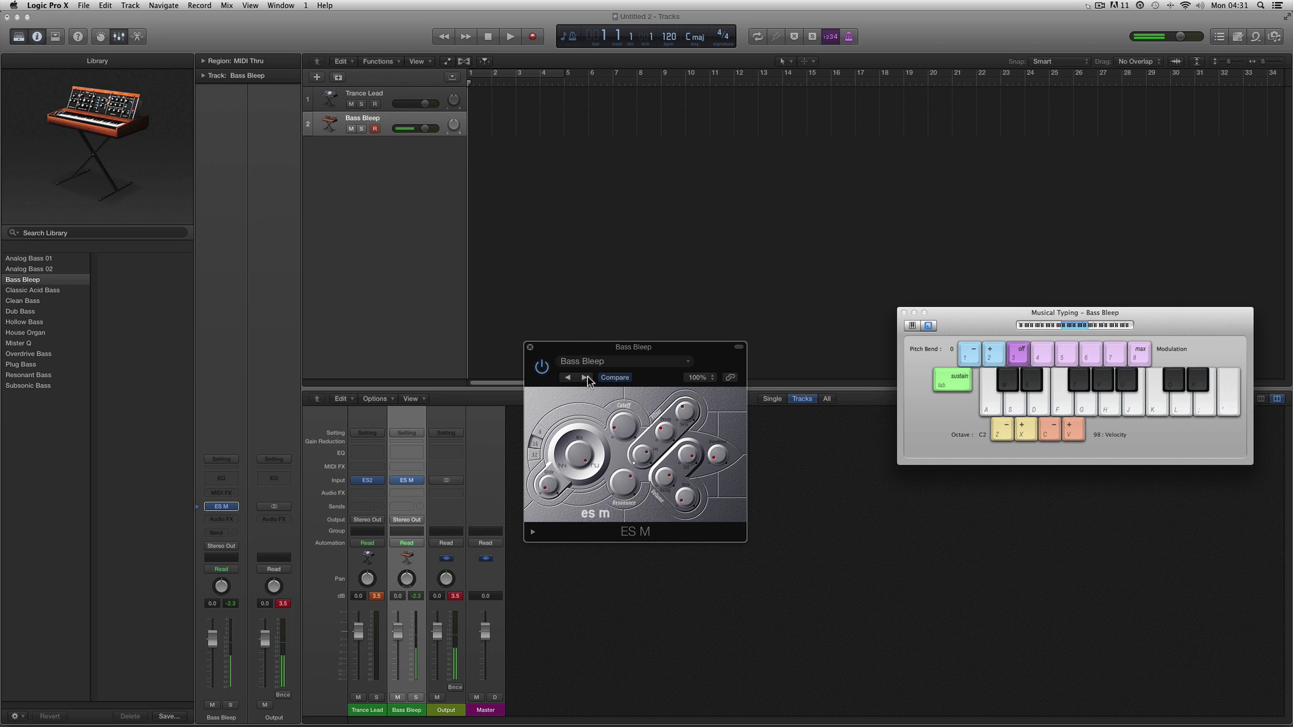
drag(1014, 406, 1042, 407)
- Audition the Classic Acid Bass and Clean Bass presets on Musical Typing keys
click(1082, 398)
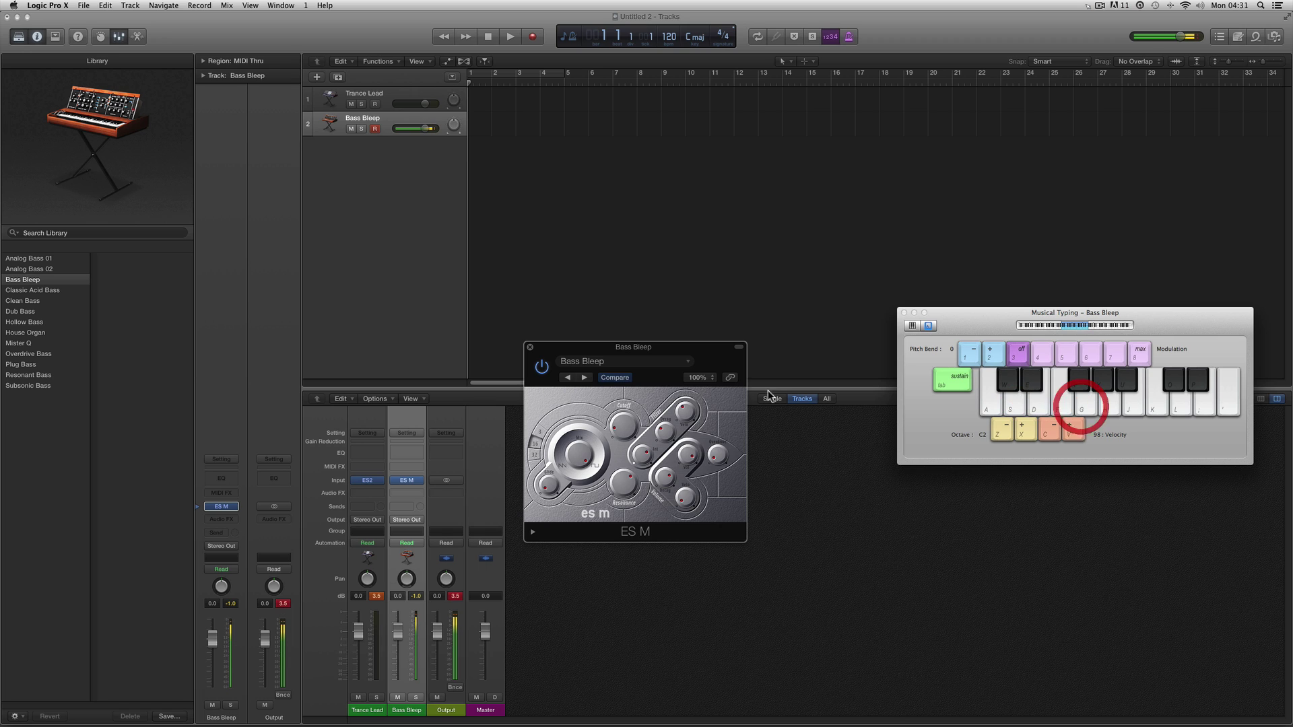
click(586, 378)
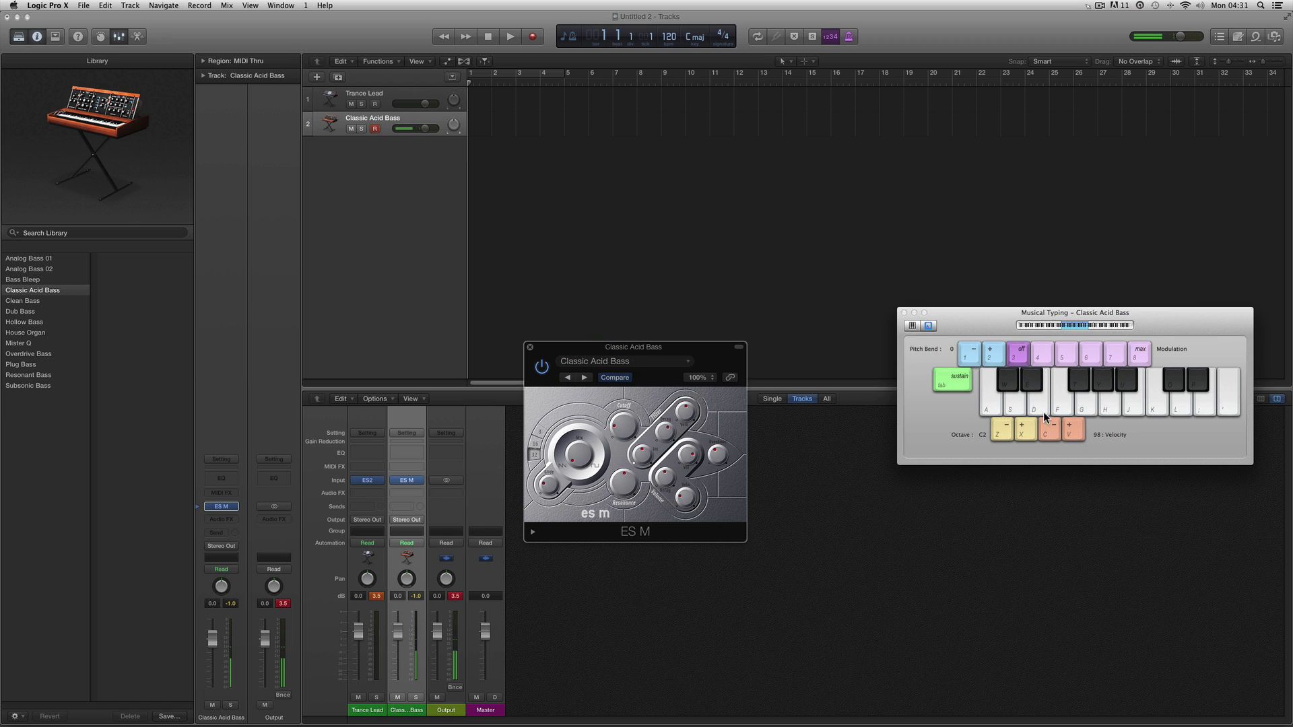
click(1024, 409)
click(1108, 402)
click(1158, 403)
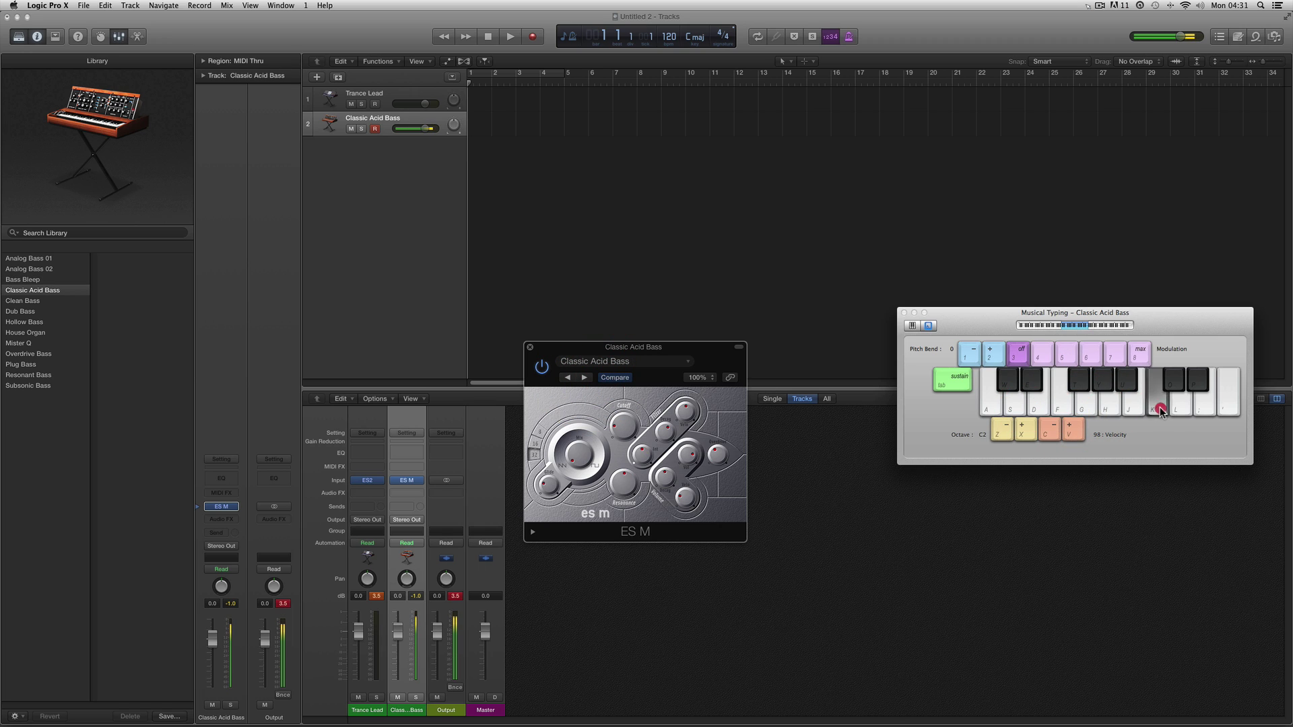
click(1187, 410)
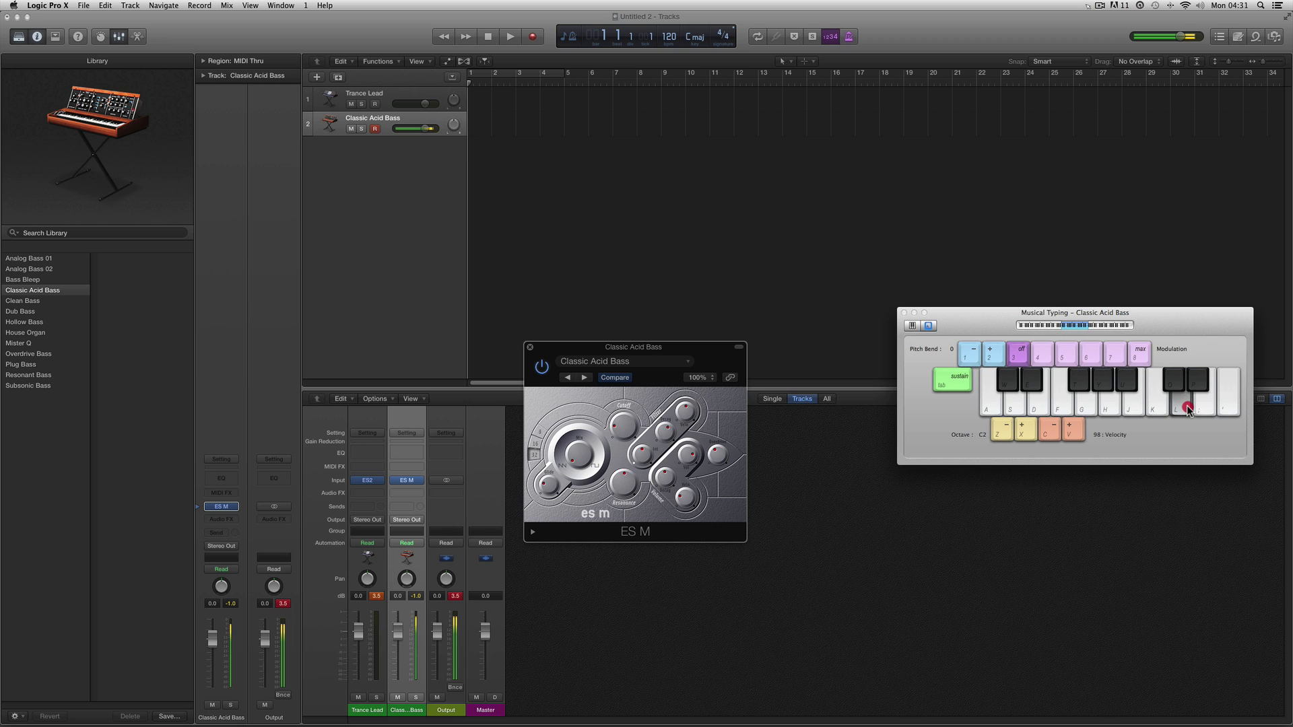
click(583, 378)
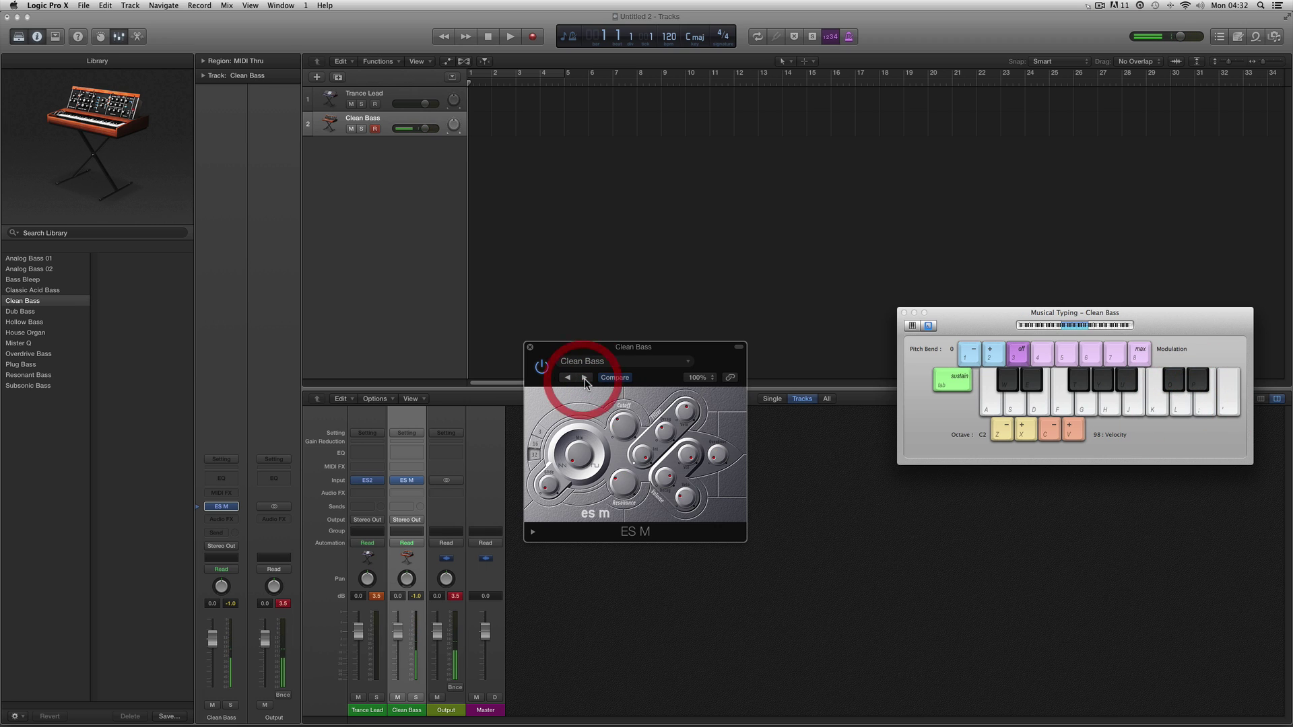
click(1041, 407)
click(1105, 409)
click(1188, 409)
click(1084, 408)
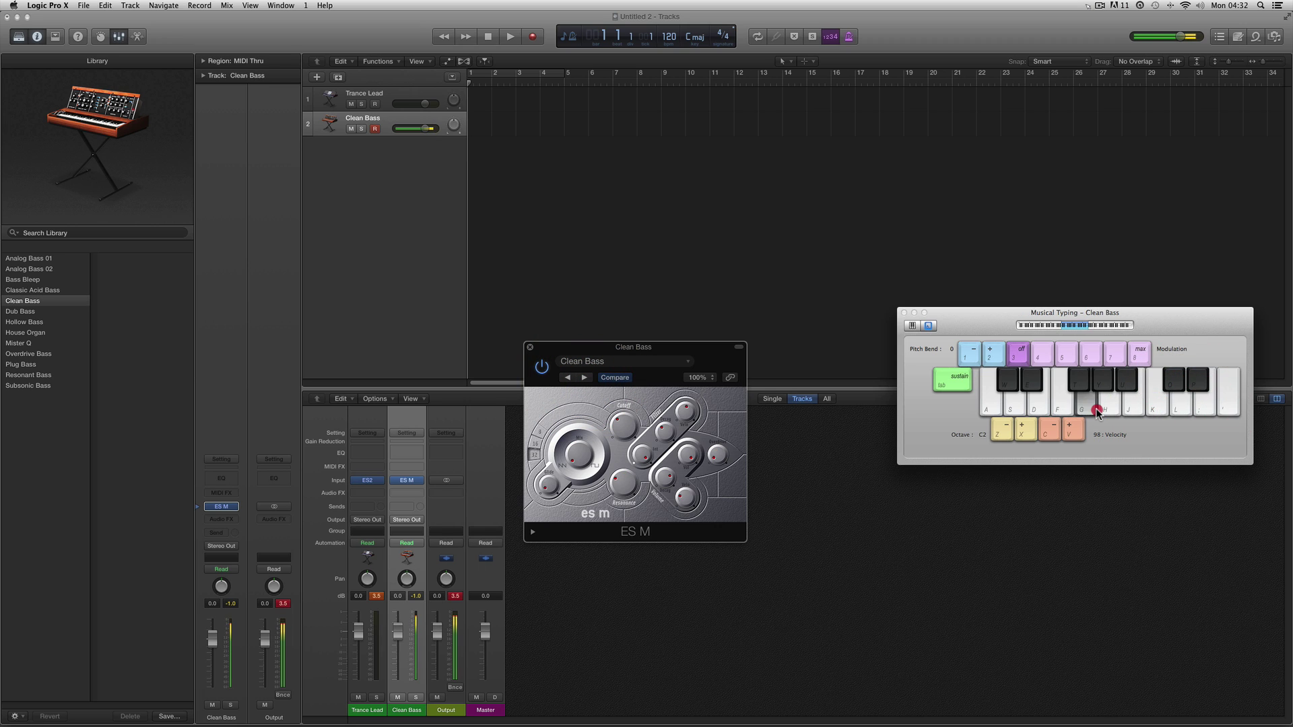
- Audition Dub Bass, raising note velocity from 98 to 103, then Hollow Bass
click(585, 378)
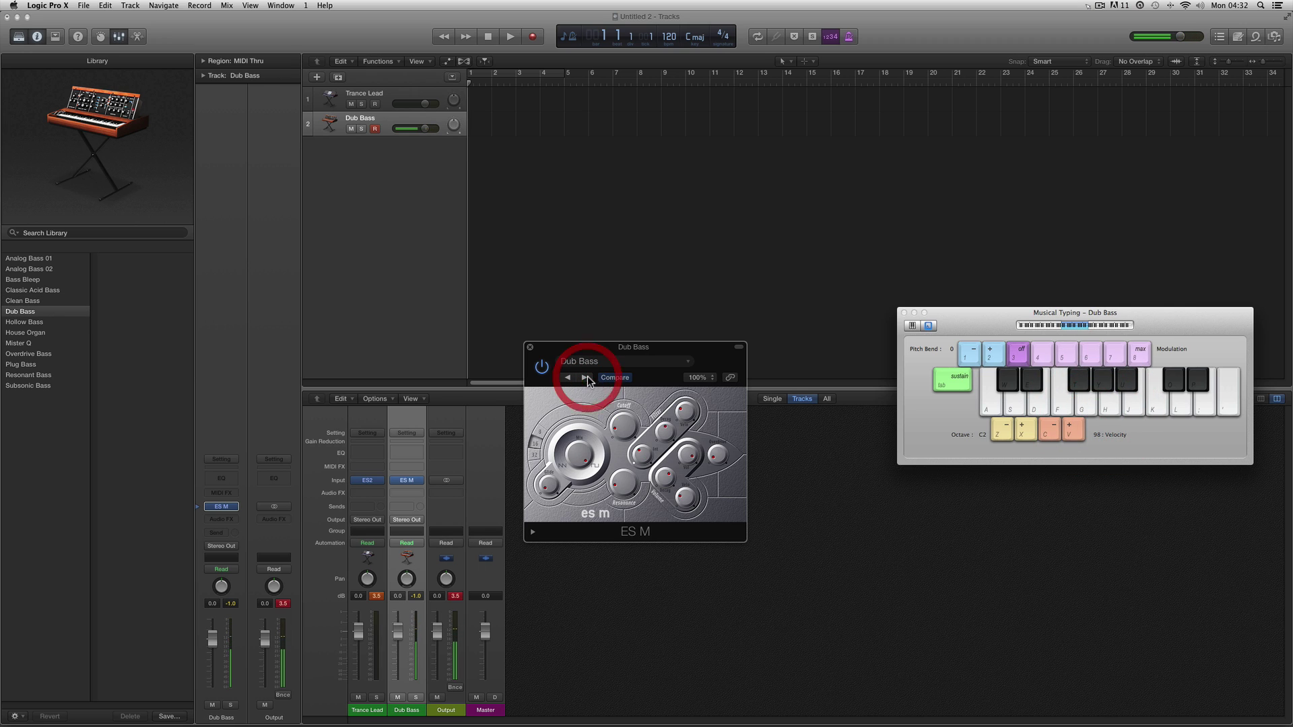
click(1036, 407)
click(1086, 407)
click(1089, 409)
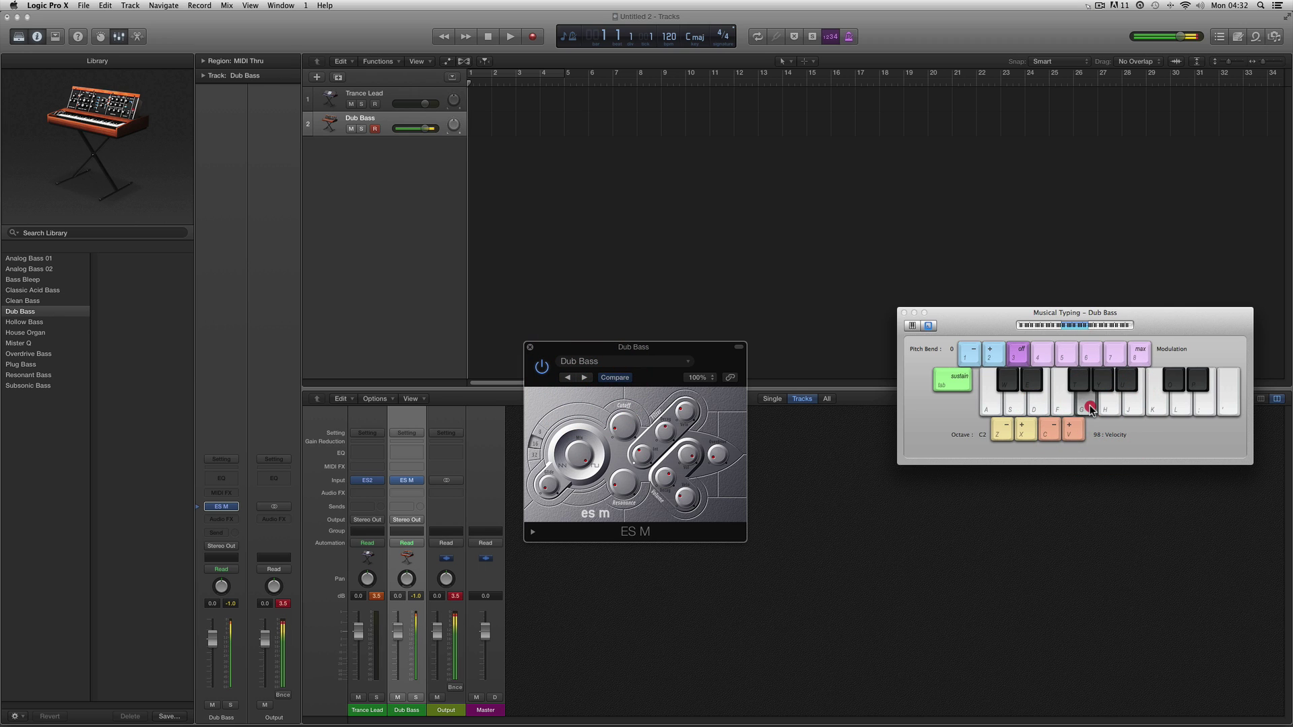
click(1135, 408)
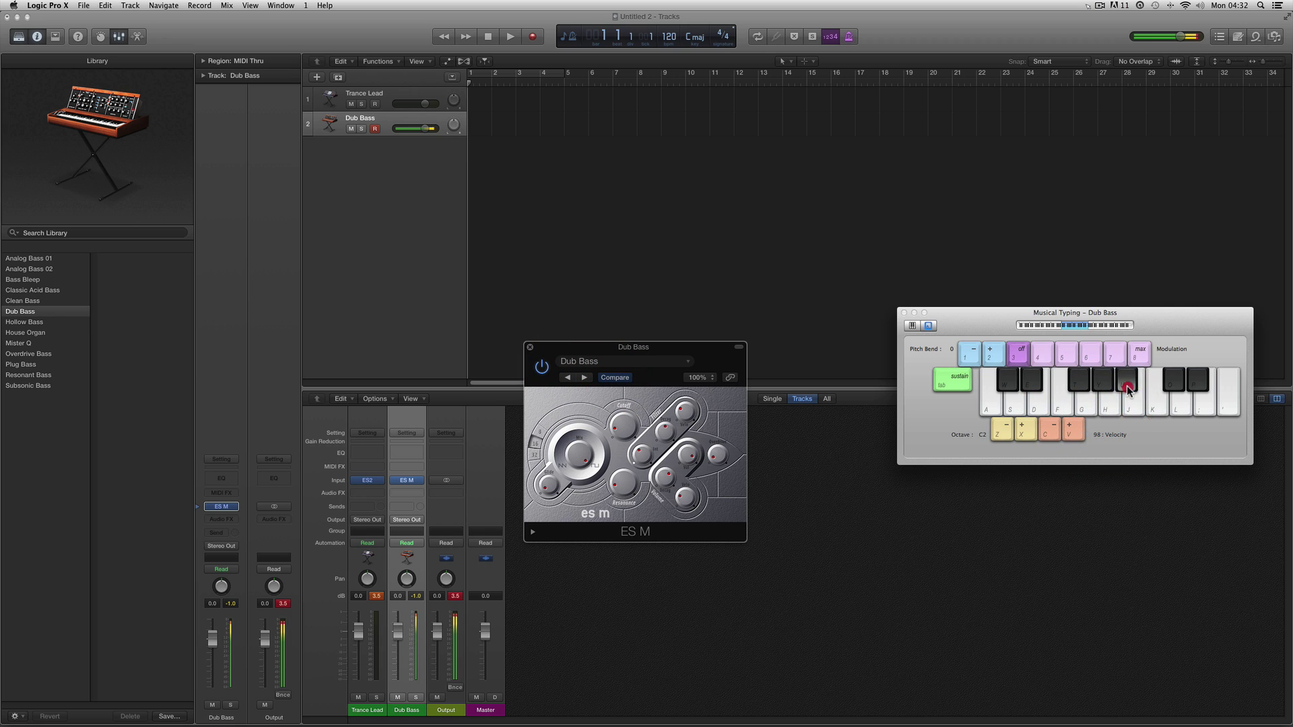
click(1072, 429)
click(1086, 407)
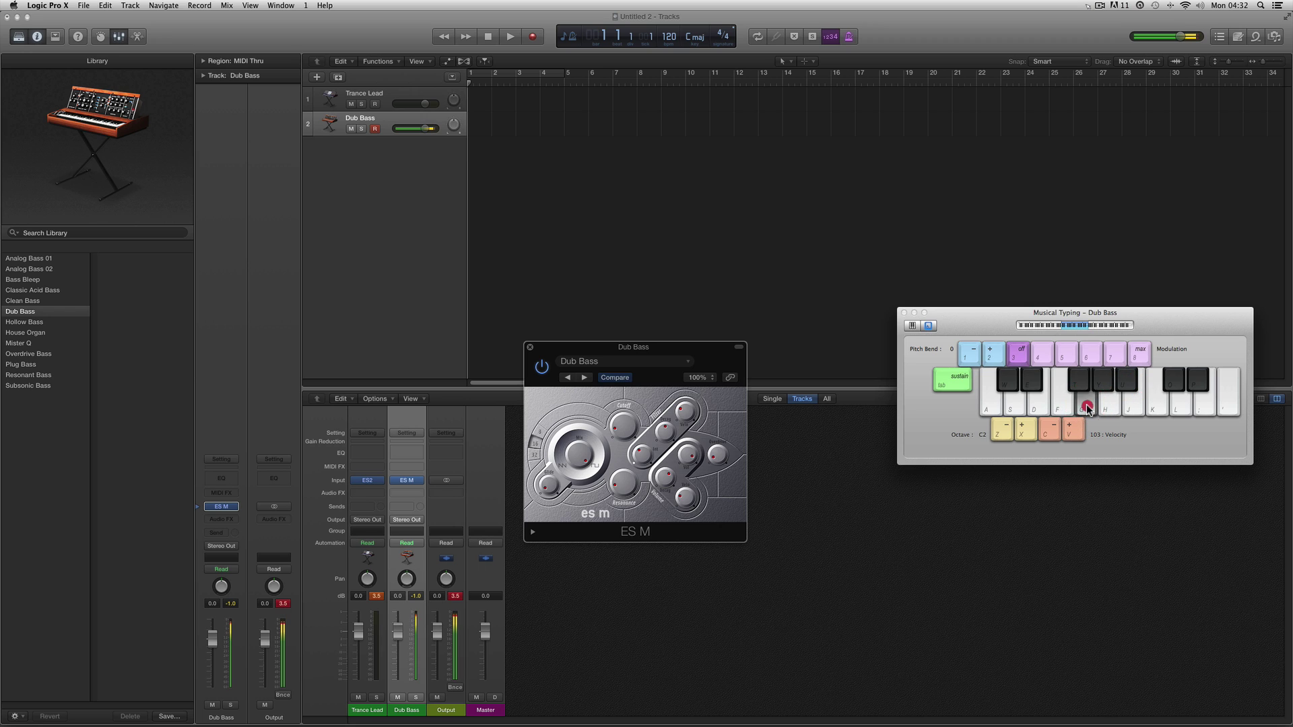
click(1128, 404)
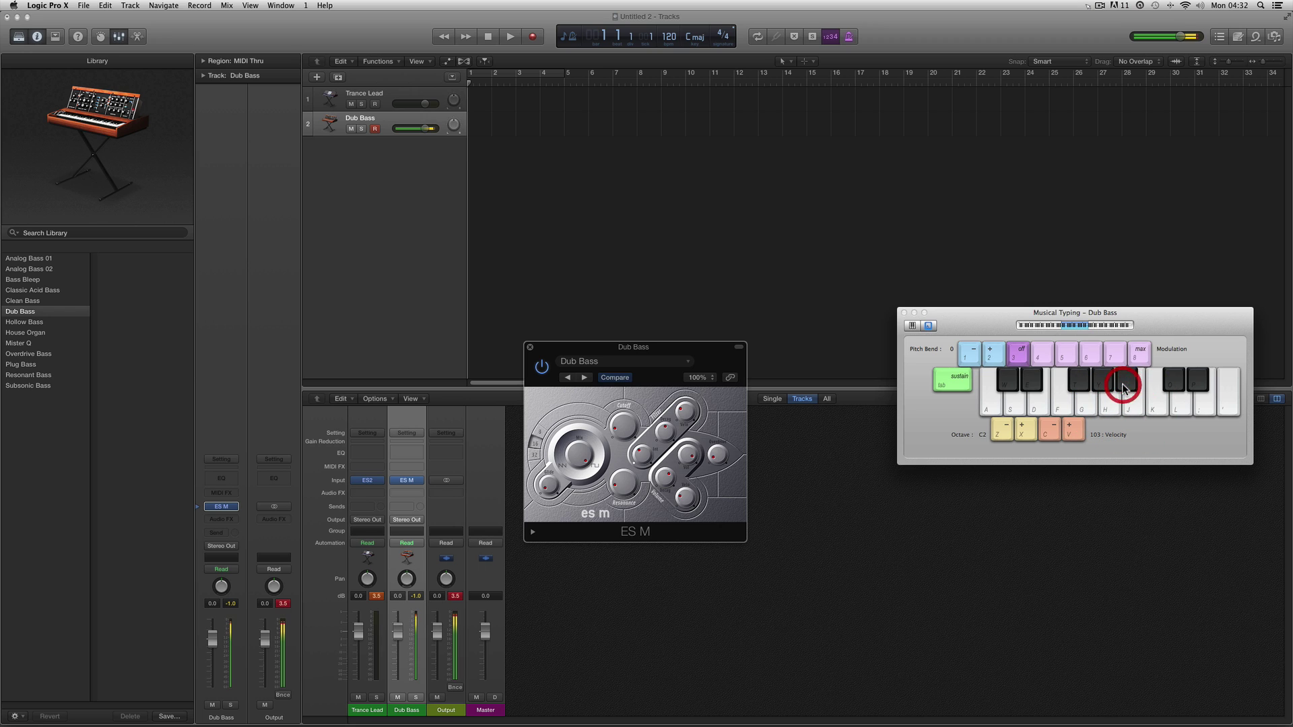
click(1085, 402)
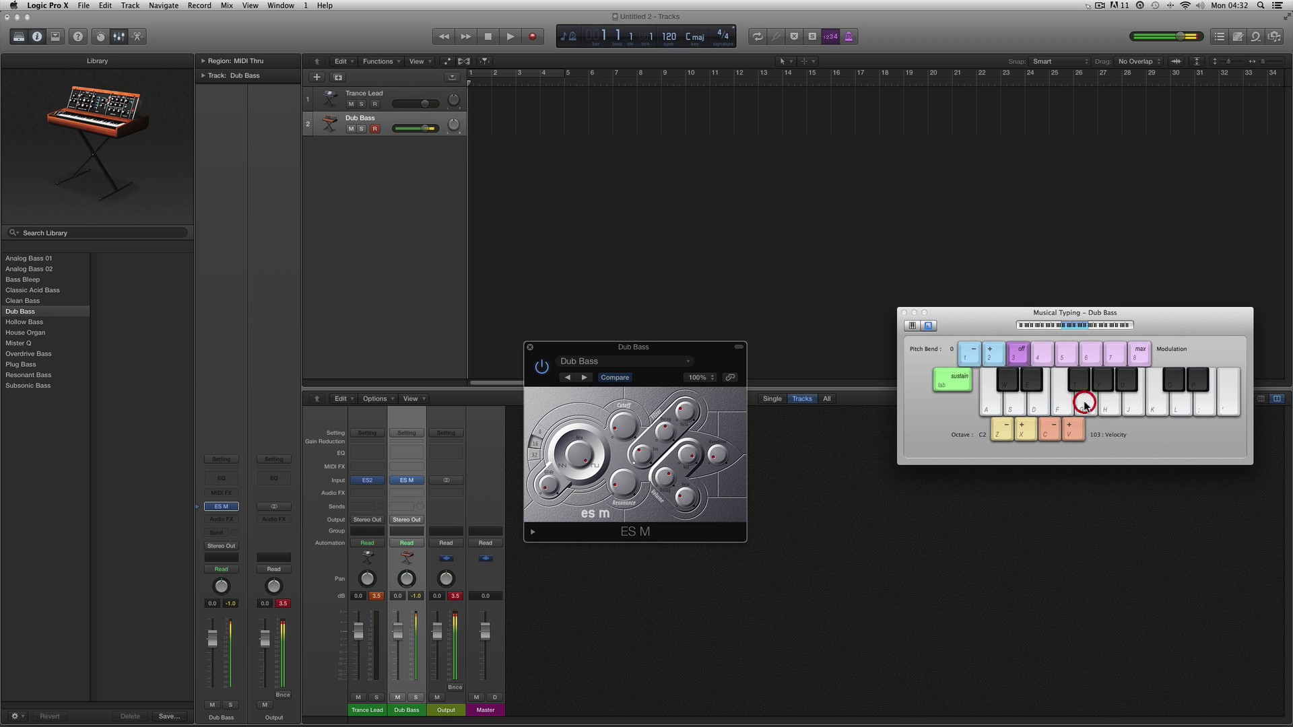
click(589, 376)
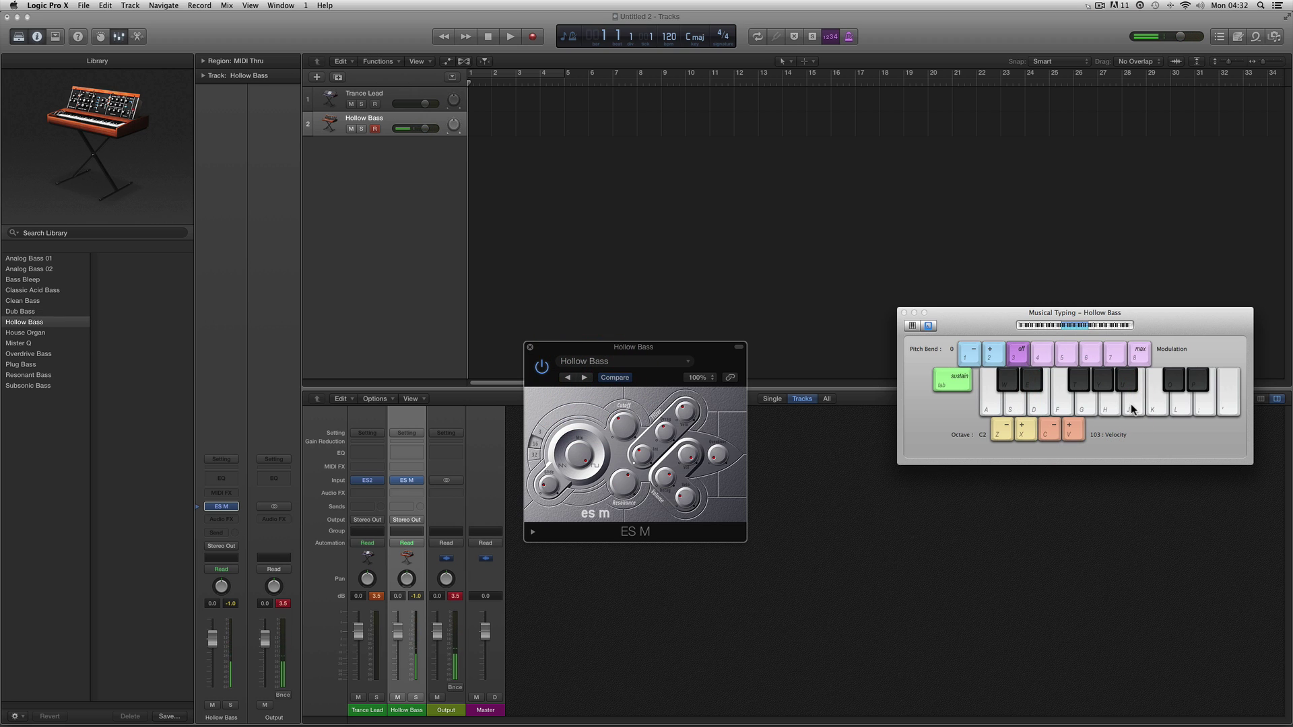
click(1110, 404)
- Audition the House Organ, Mister Q and Overdrive Bass presets
click(583, 377)
click(1090, 407)
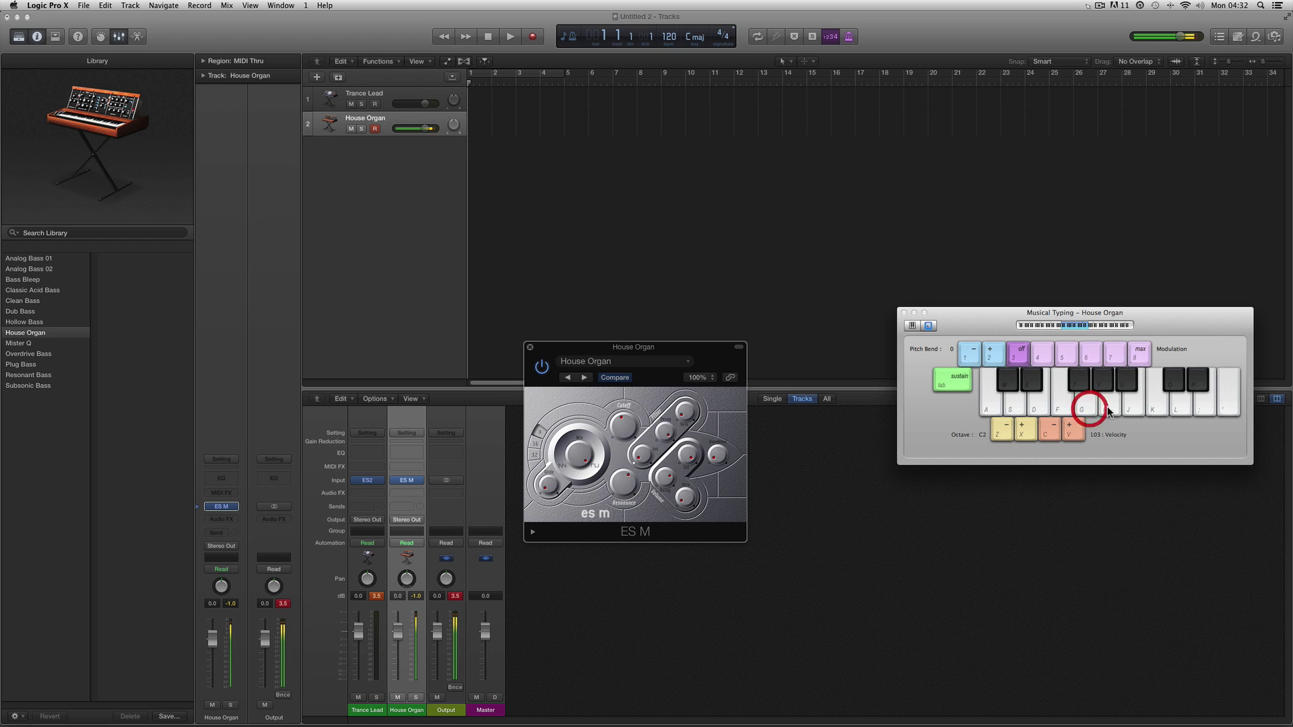
click(1133, 405)
click(1011, 411)
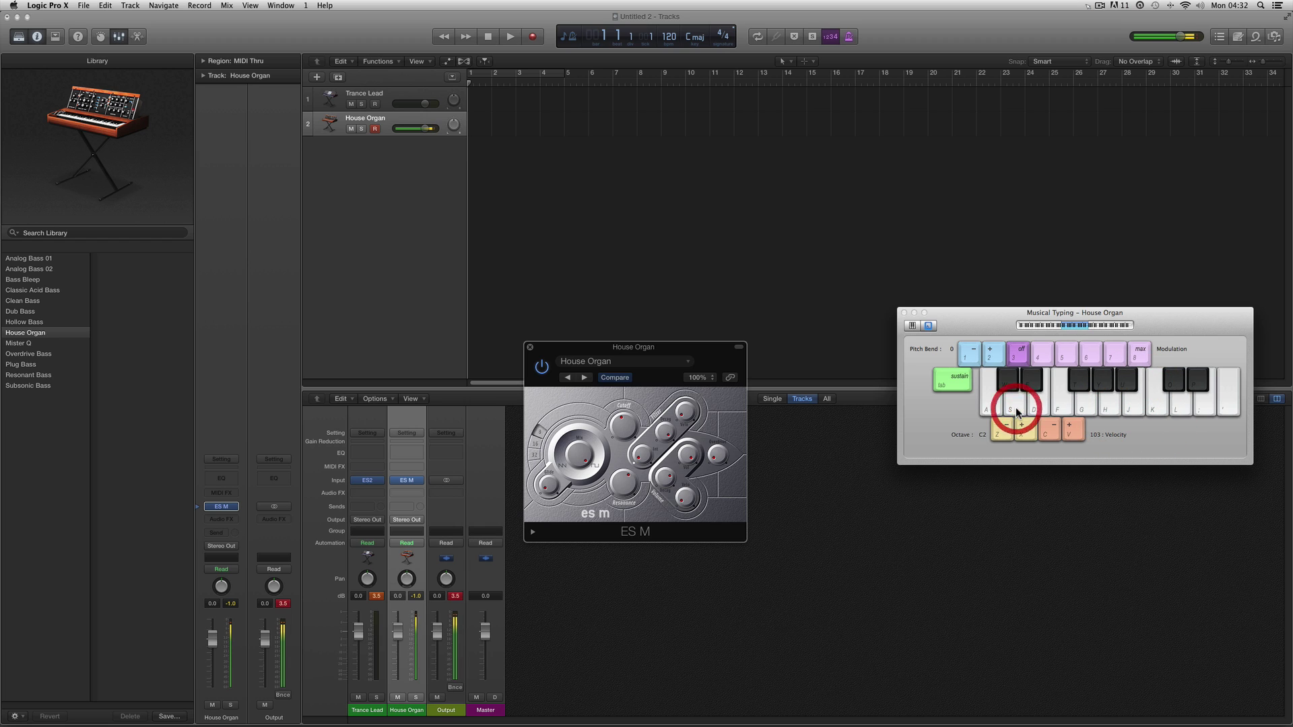
click(997, 406)
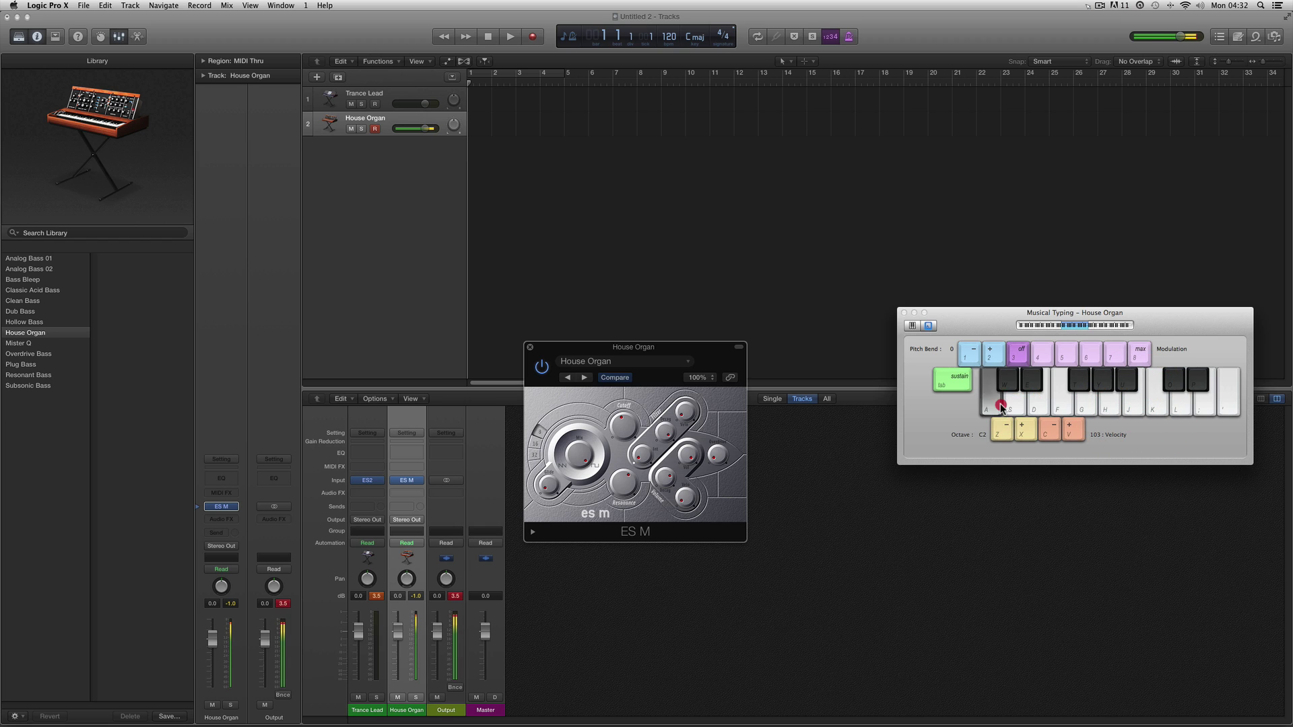
click(583, 378)
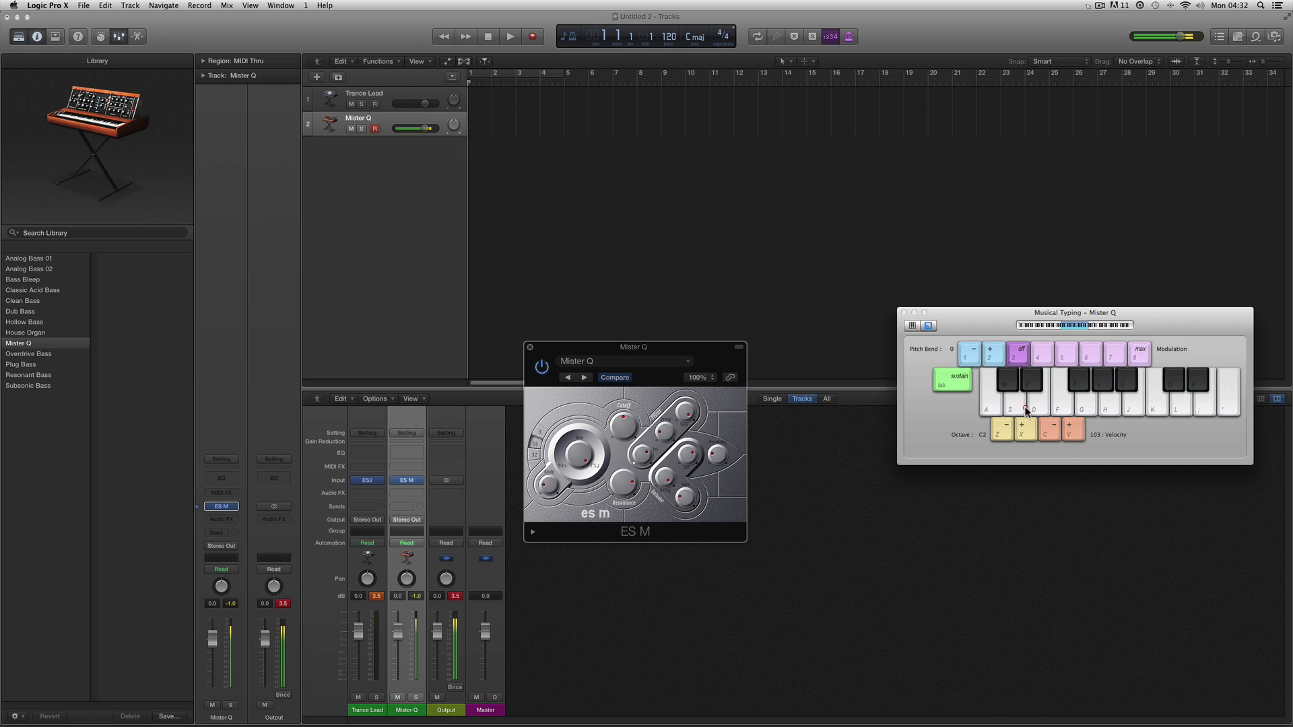
click(1040, 404)
click(584, 377)
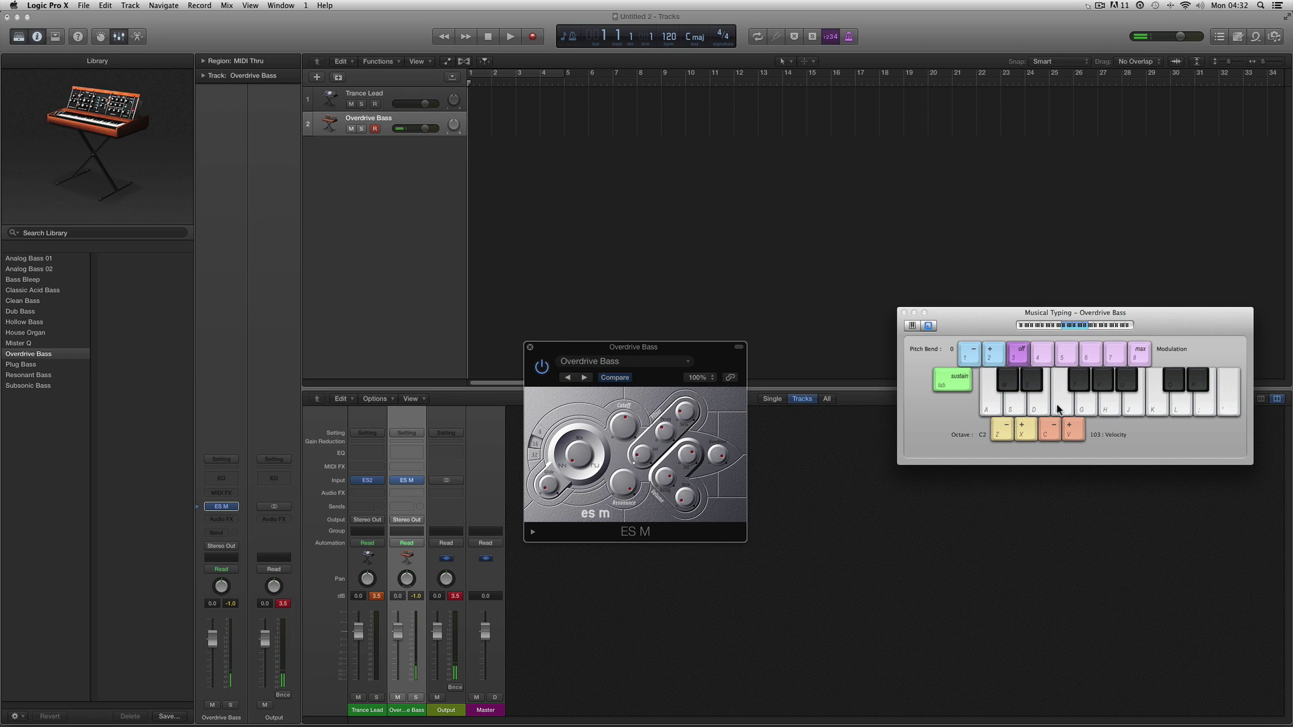
click(1084, 405)
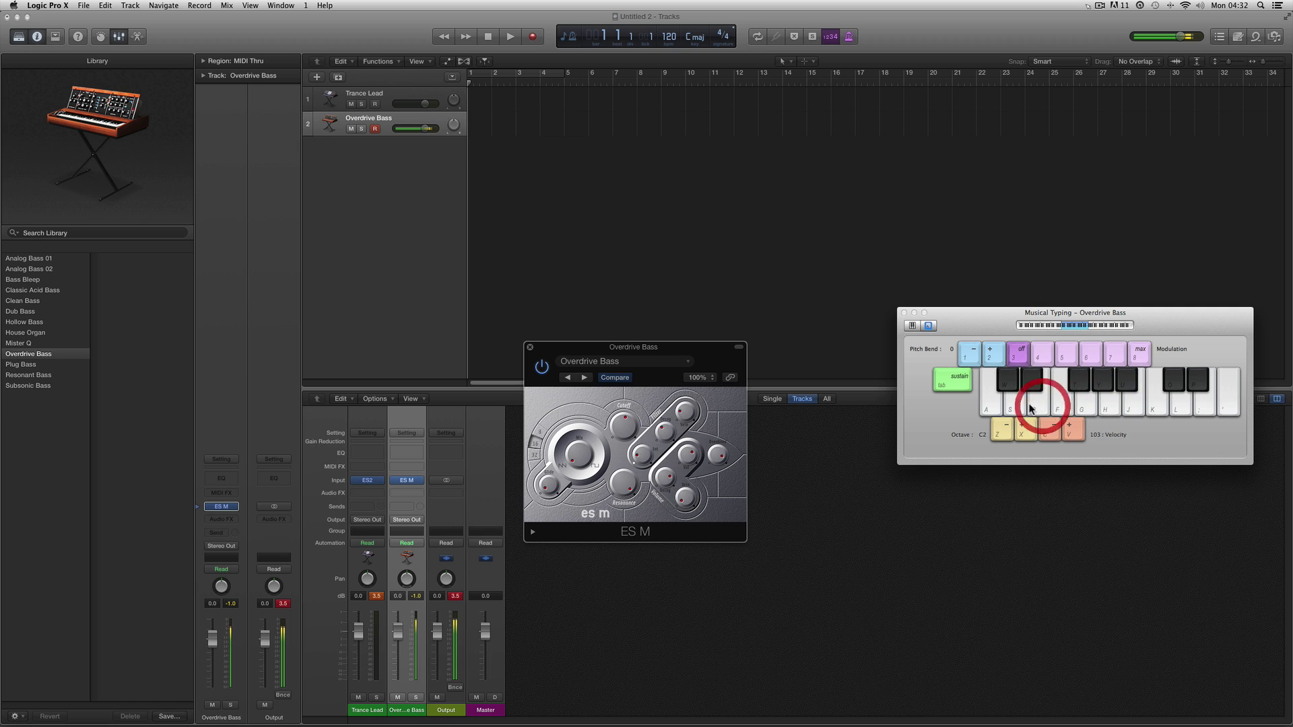
click(1015, 408)
click(1053, 407)
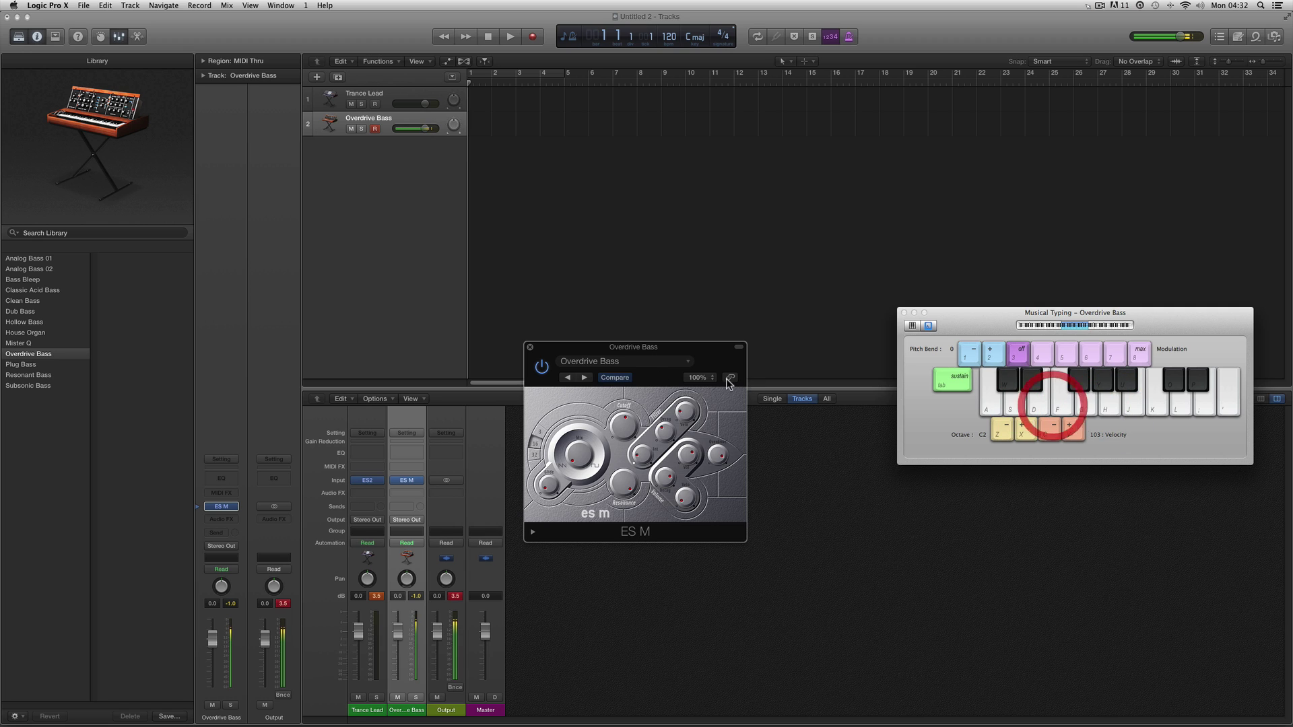
- Audition the Plug Bass preset with several notes
click(584, 377)
click(1011, 407)
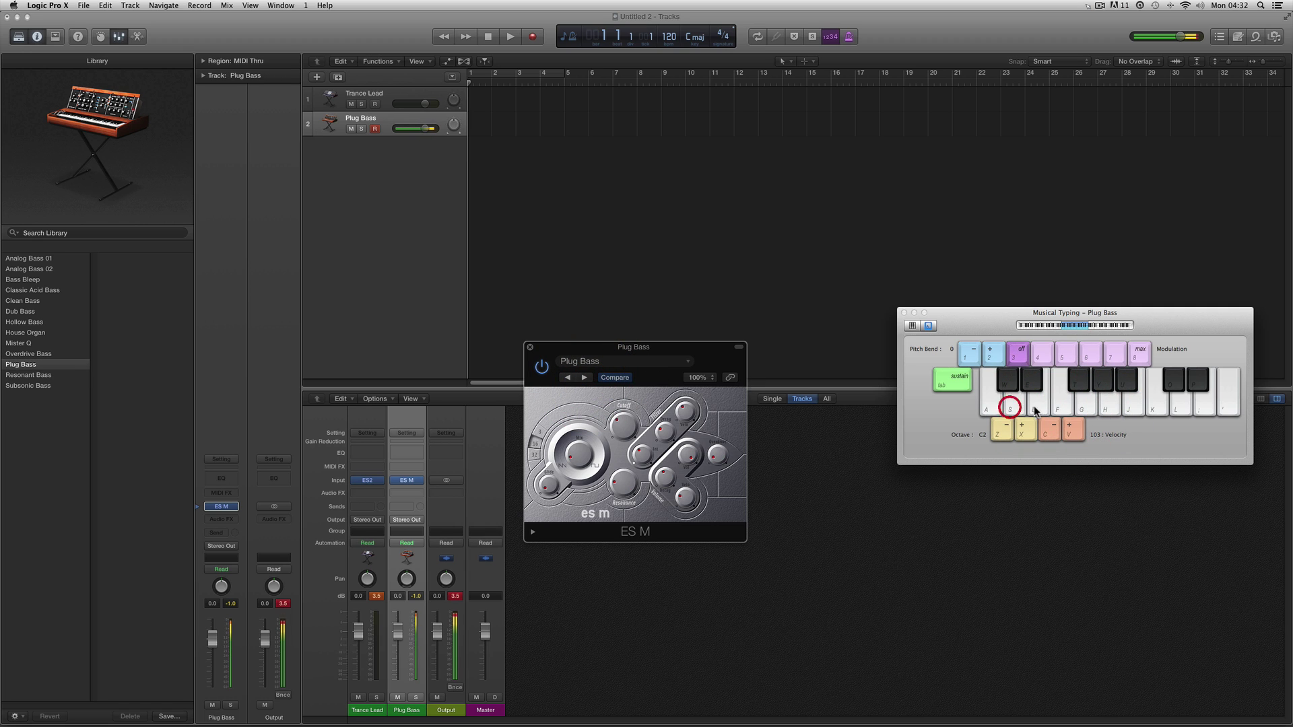
click(987, 407)
click(1012, 408)
click(1061, 409)
click(1079, 408)
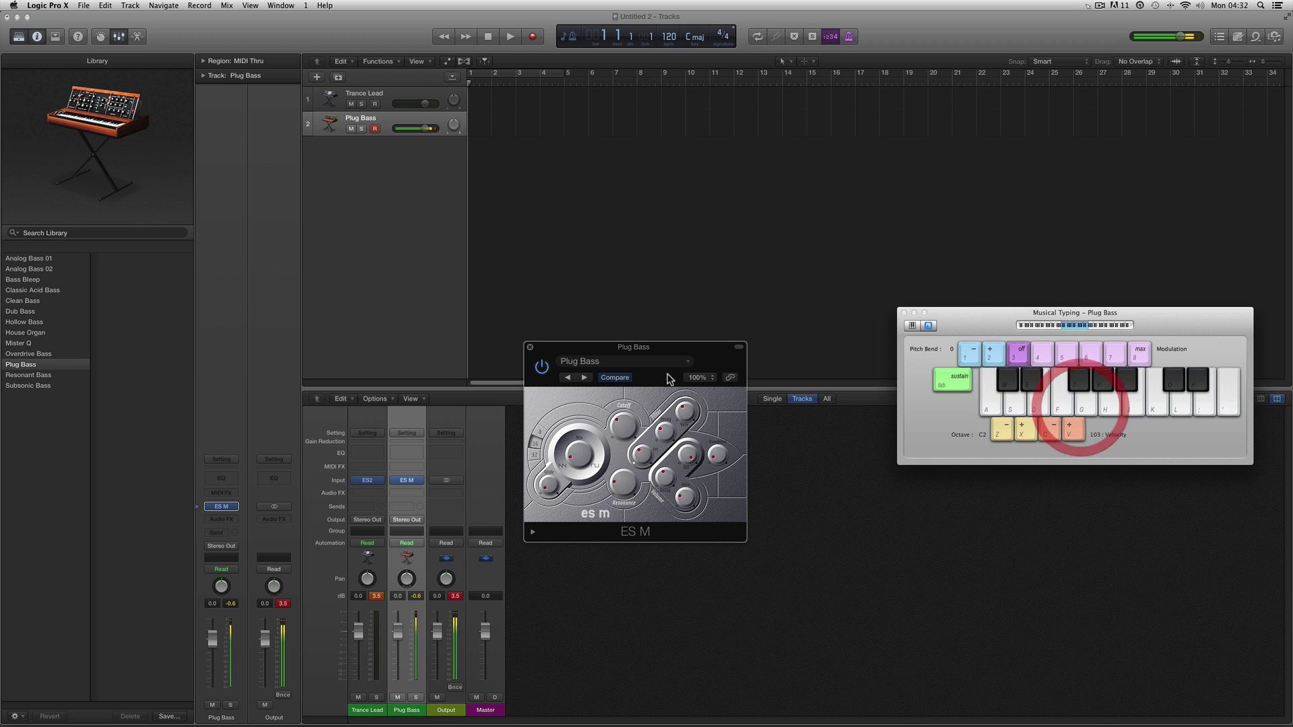
- Close ES M and replace the second track's instrument with ES P in Stereo
click(530, 347)
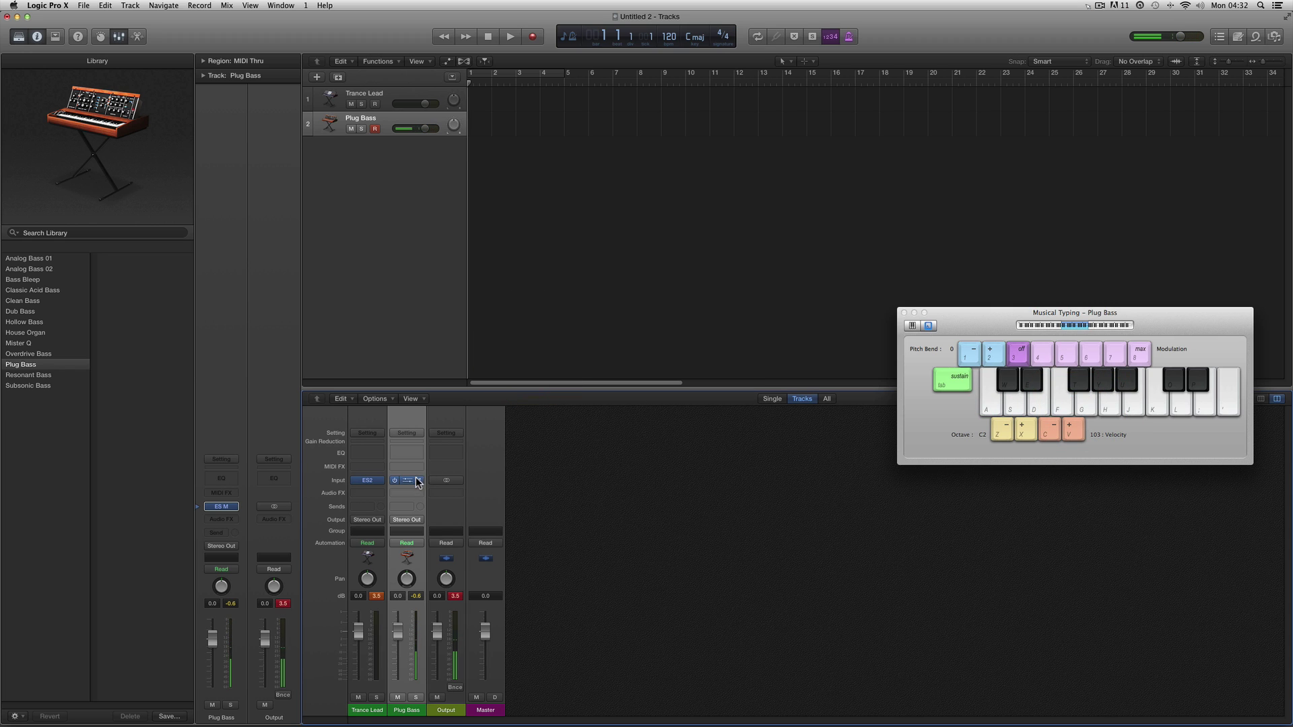
click(408, 480)
mouse_move(443, 560)
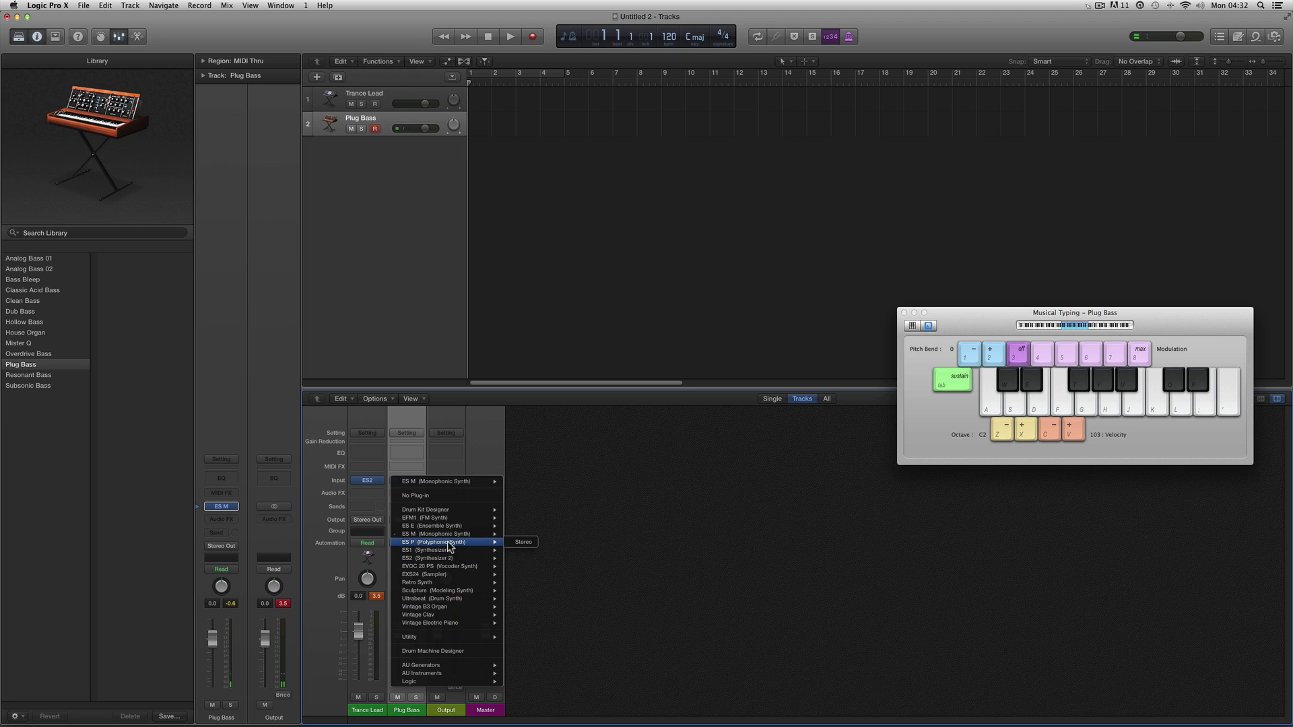
click(528, 544)
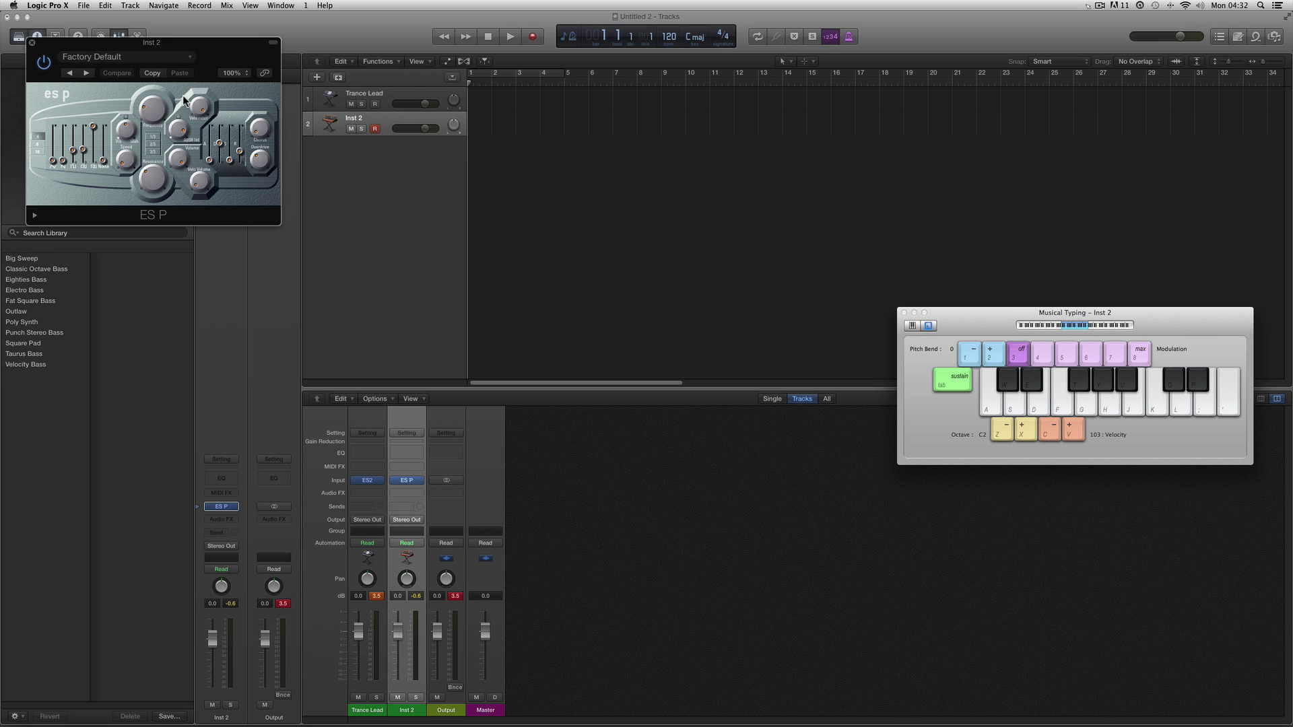
- Audition the ES P Big Sweep and Classic Octave Bass presets with Musical Typing notes
drag(178, 49, 663, 318)
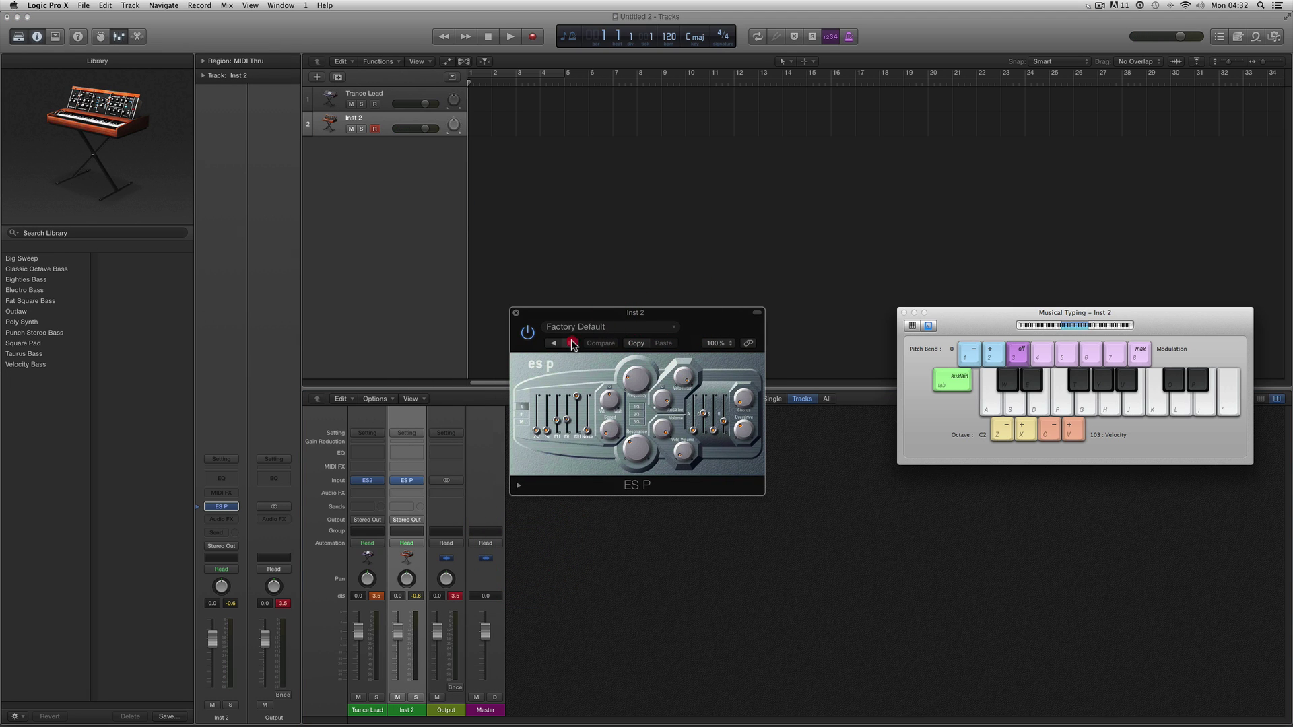
click(570, 343)
key(s)
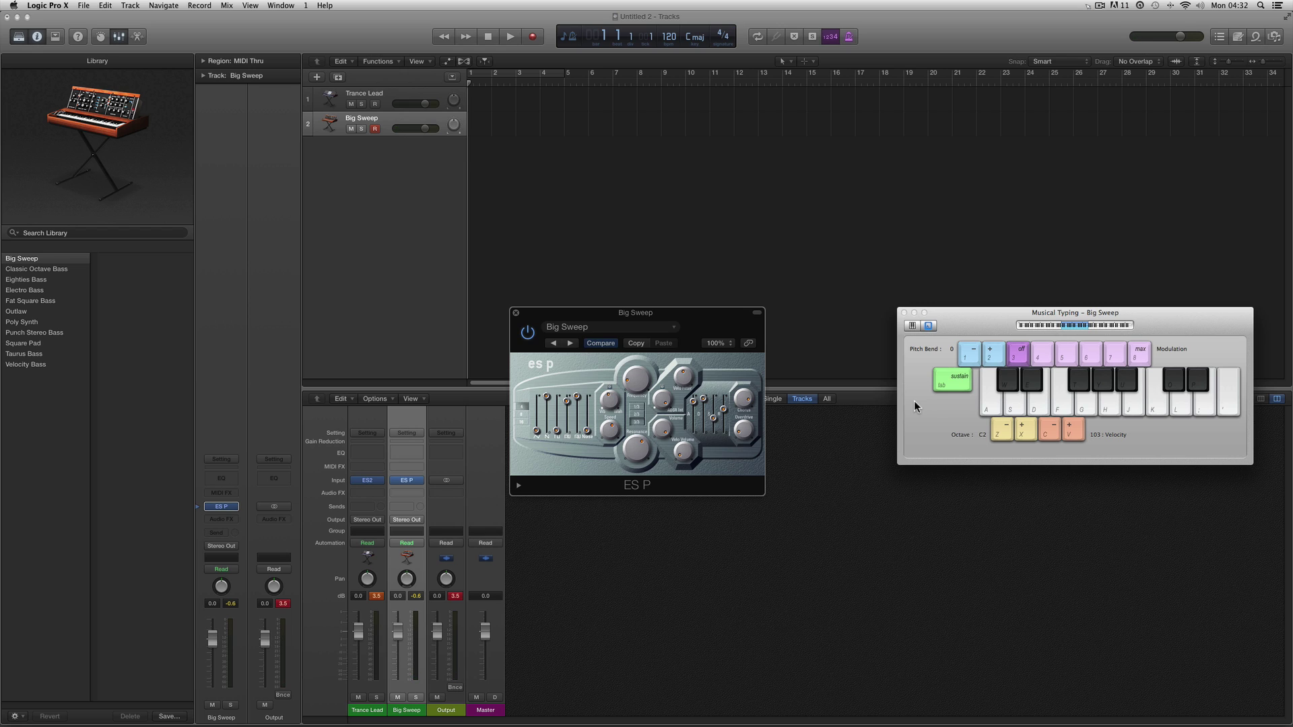
key(s)
click(385, 121)
key(w)
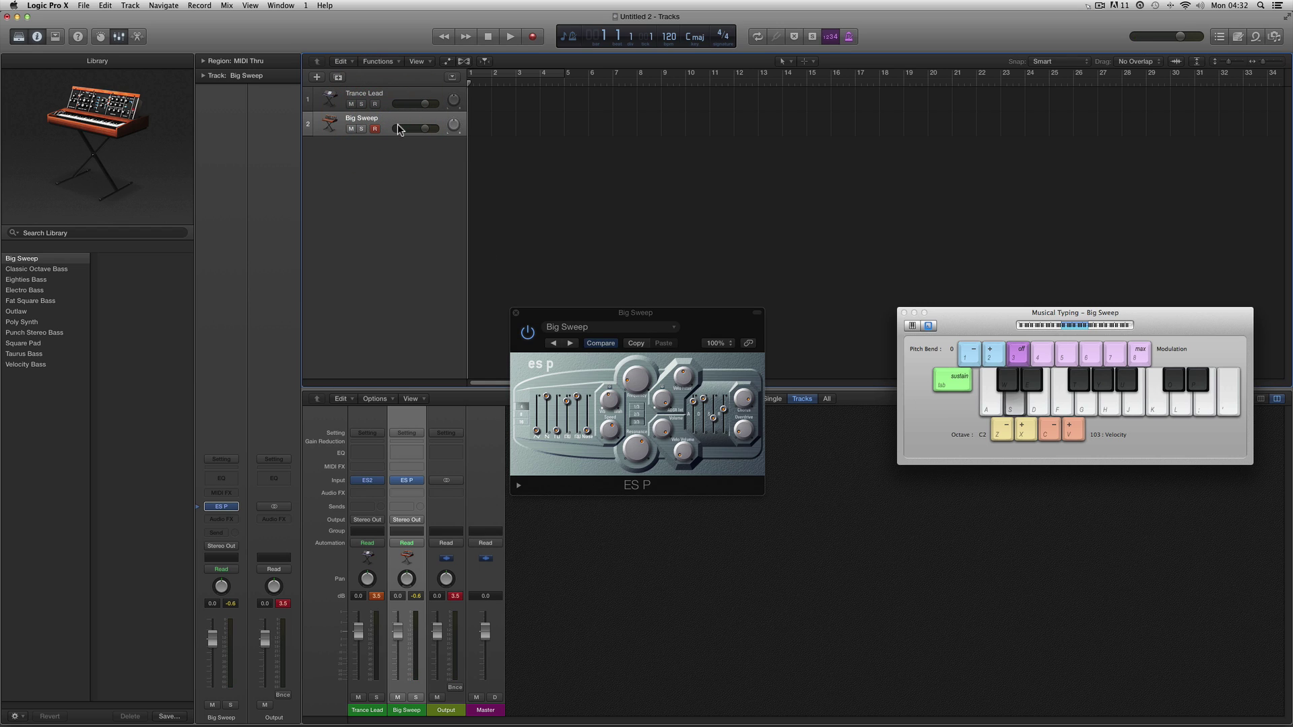
key(w)
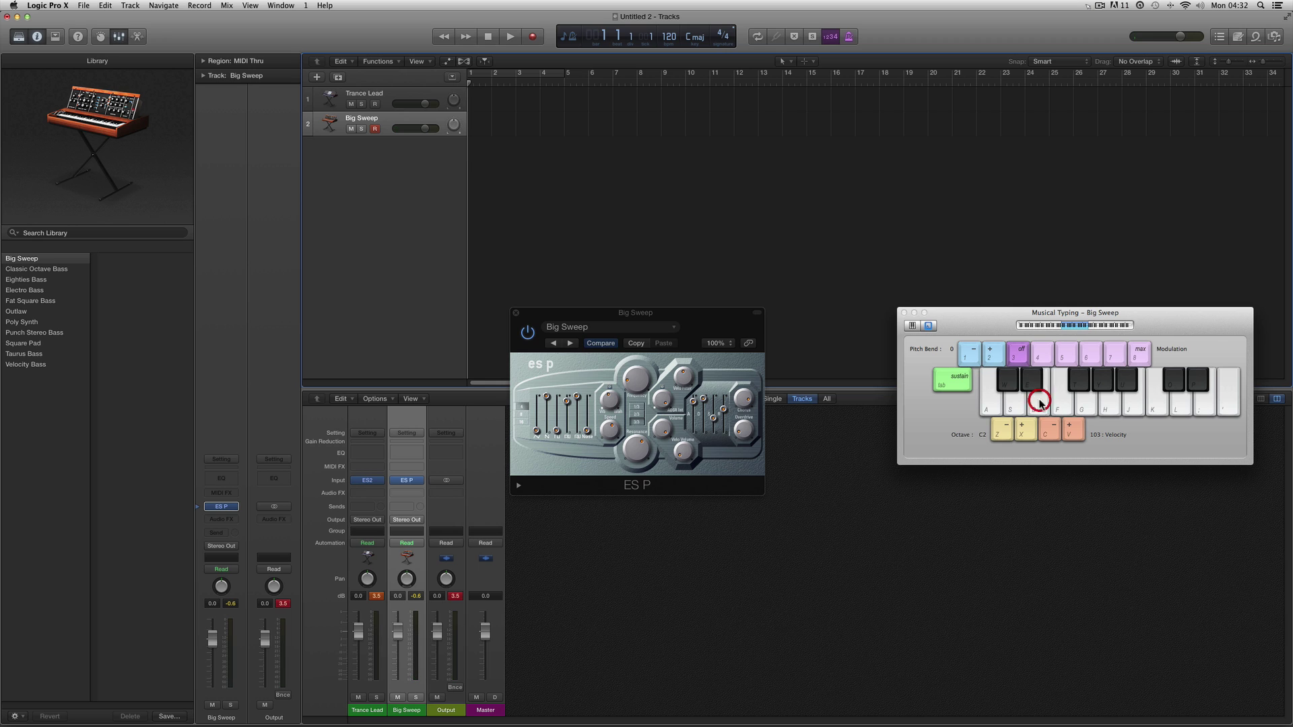
click(569, 344)
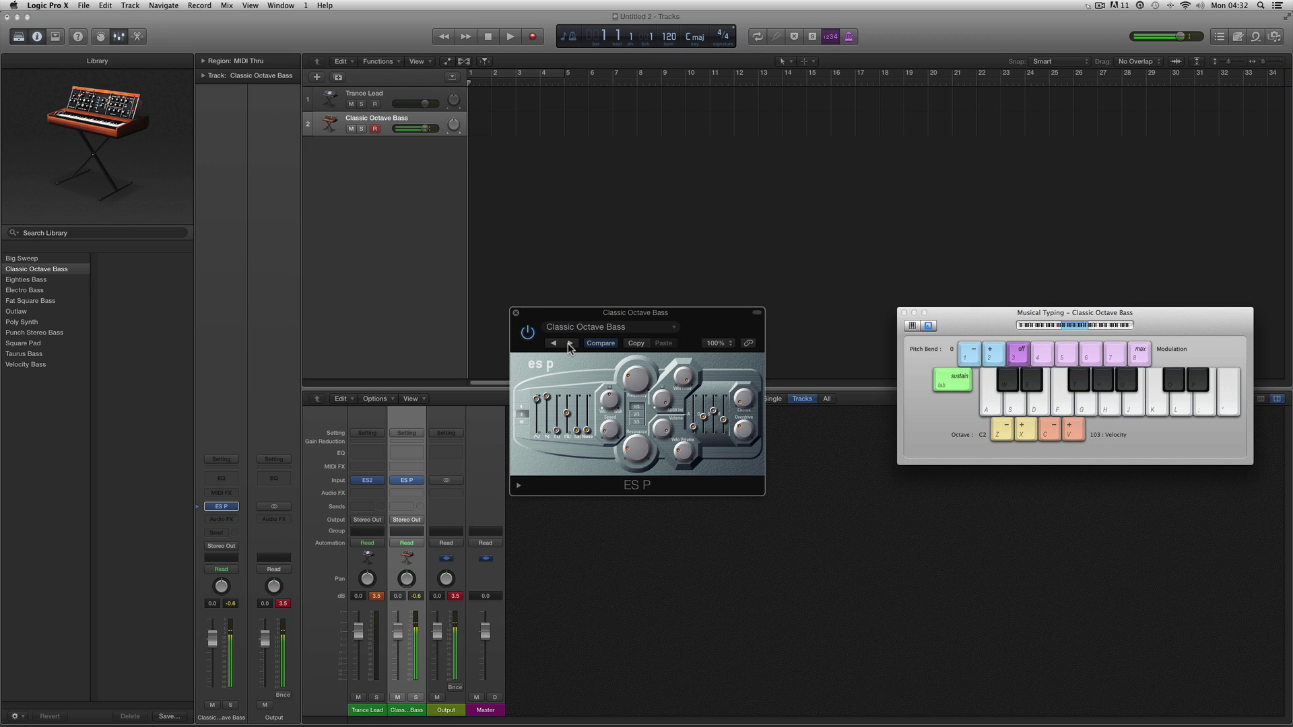
key(f)
key(d)
key(s)
key(f)
key(s)
- Audition the ES P Eighties Bass, Electro Bass and Fat Square Bass presets
click(570, 343)
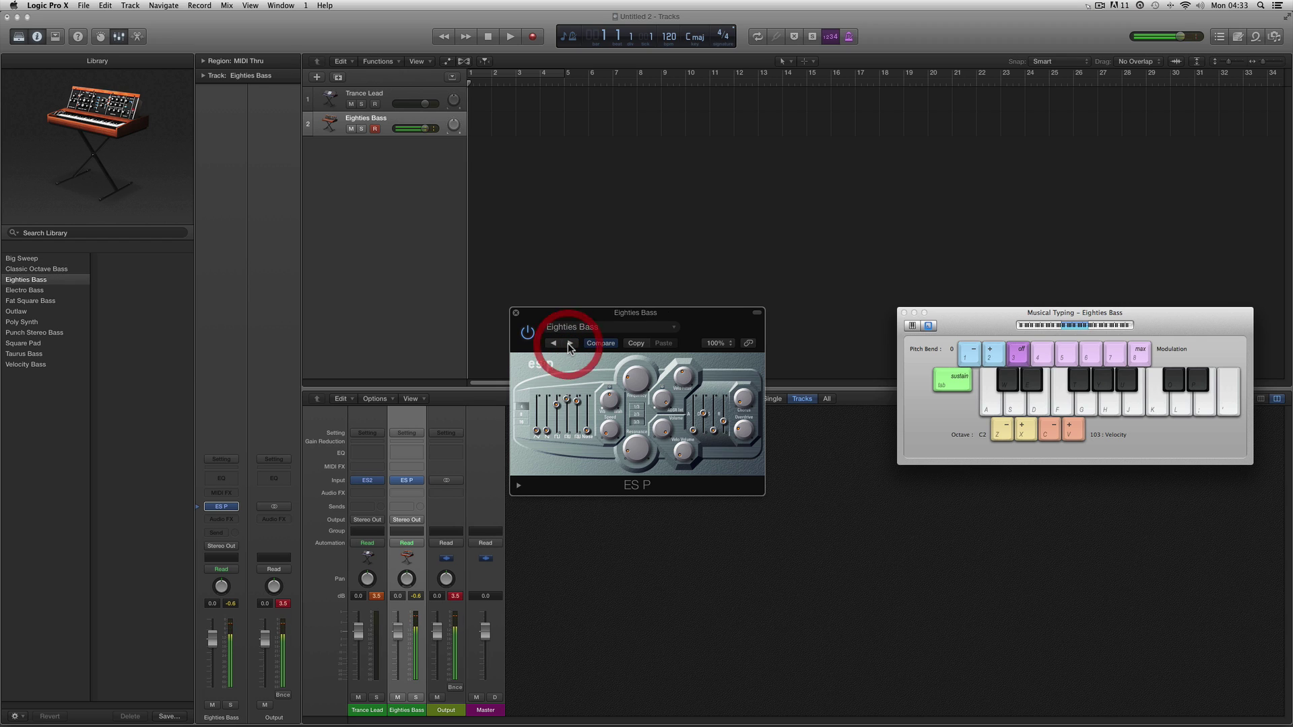
key(f)
key(s)
click(570, 343)
key(f)
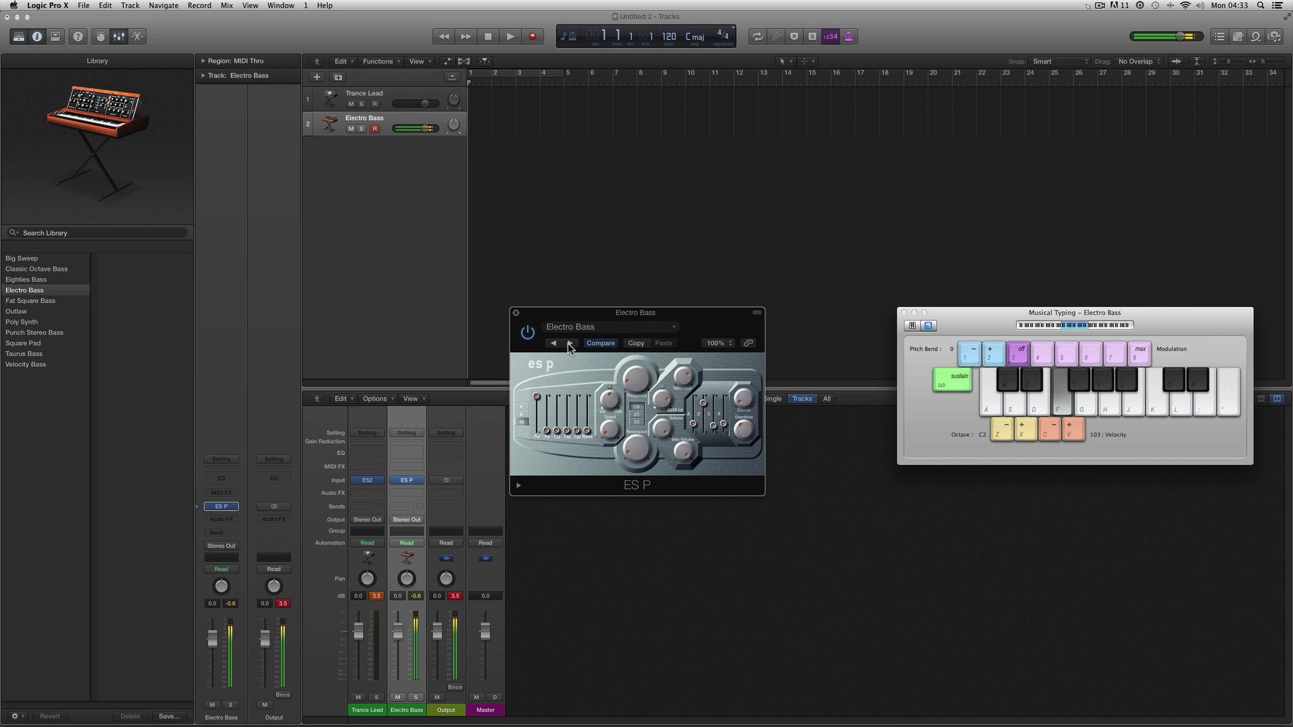
key(s)
key(g)
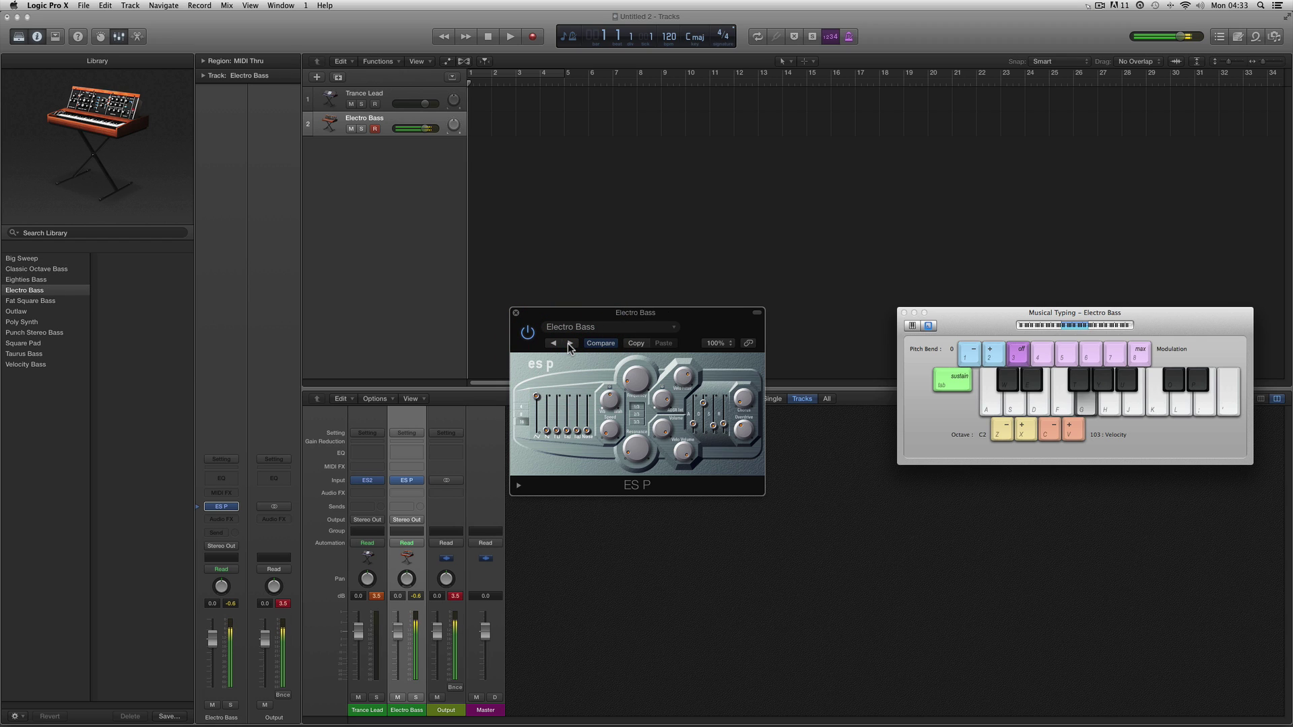
key(f)
key(f)
key(s)
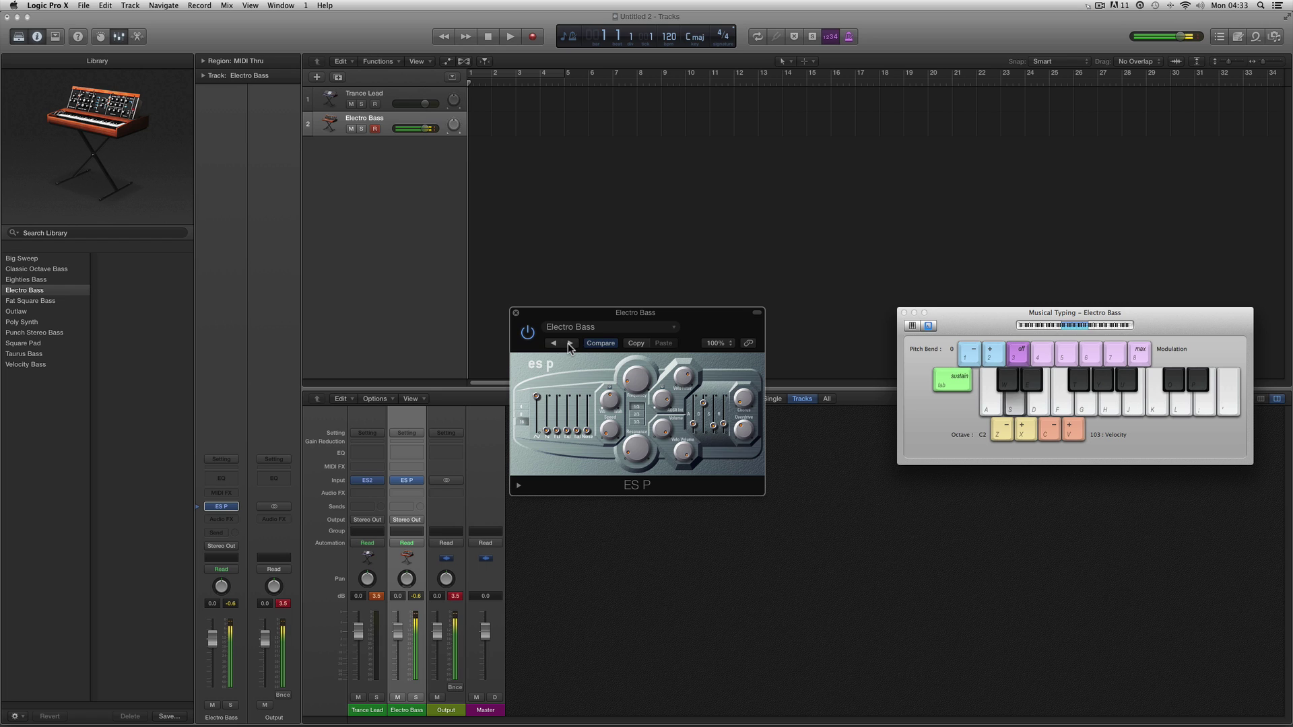
key(g)
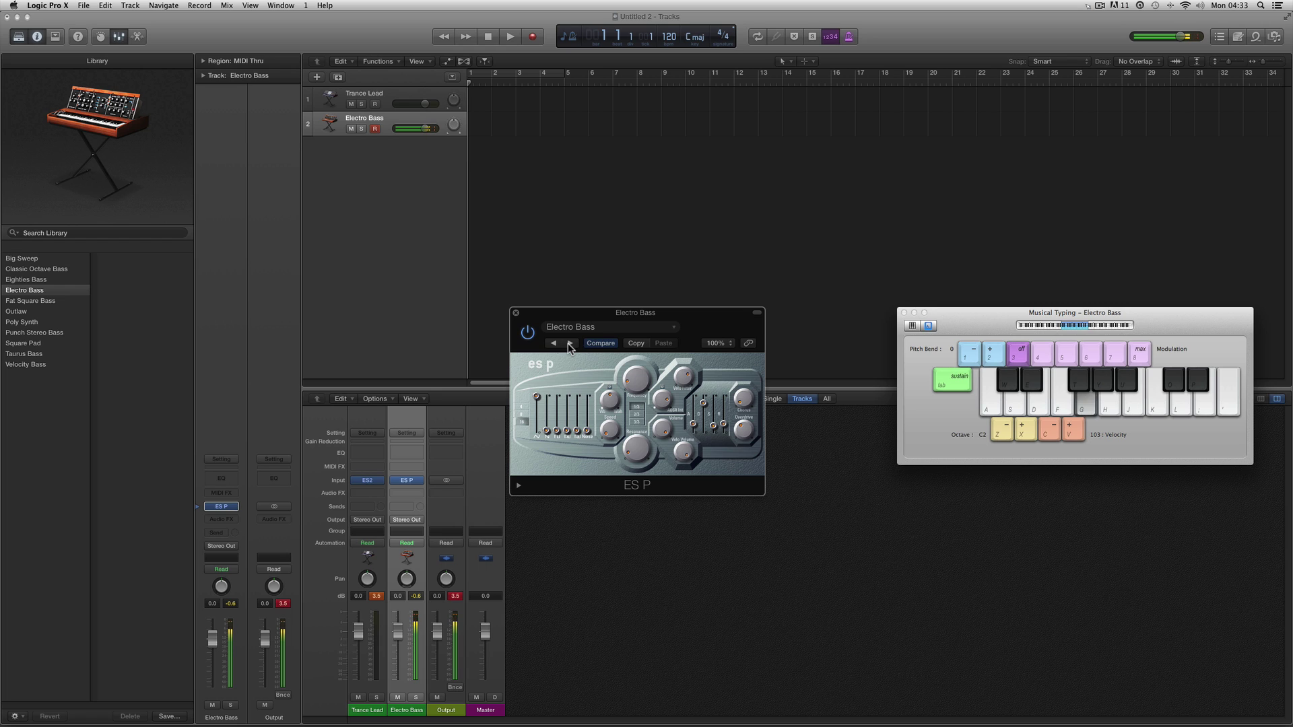
key(f)
key(f)
click(570, 344)
key(g)
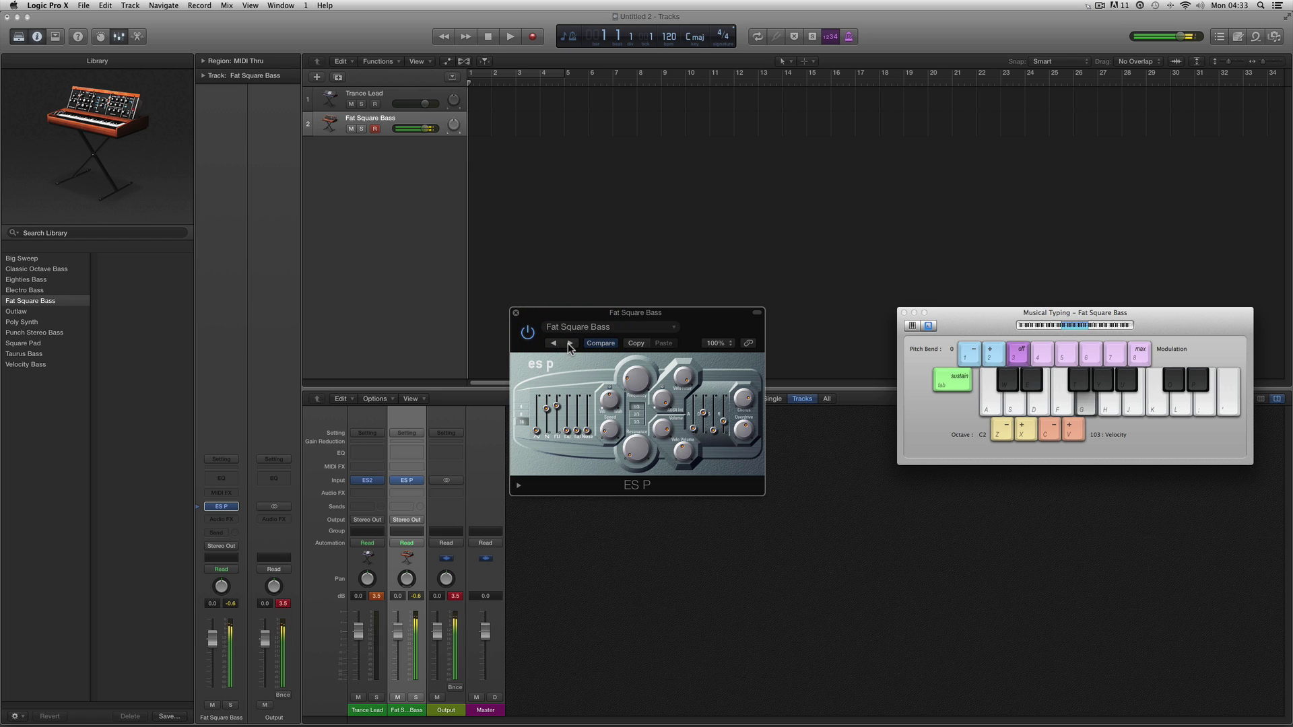
key(f)
key(s)
- Audition ES P presets Outlaw, Poly Synth, Punch Stereo Bass, Square Pad, Taurus Bass and Velocity Bass
click(570, 344)
key(g)
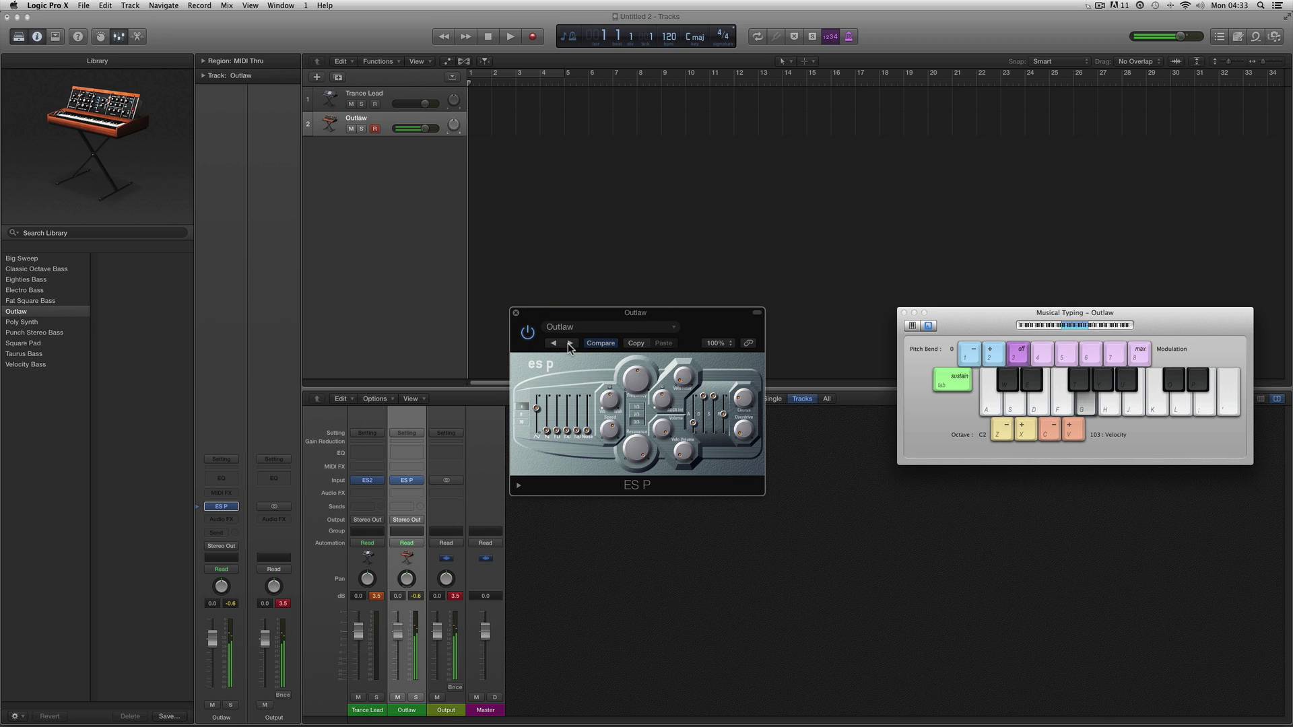
click(570, 344)
key(g)
key(f)
key(s)
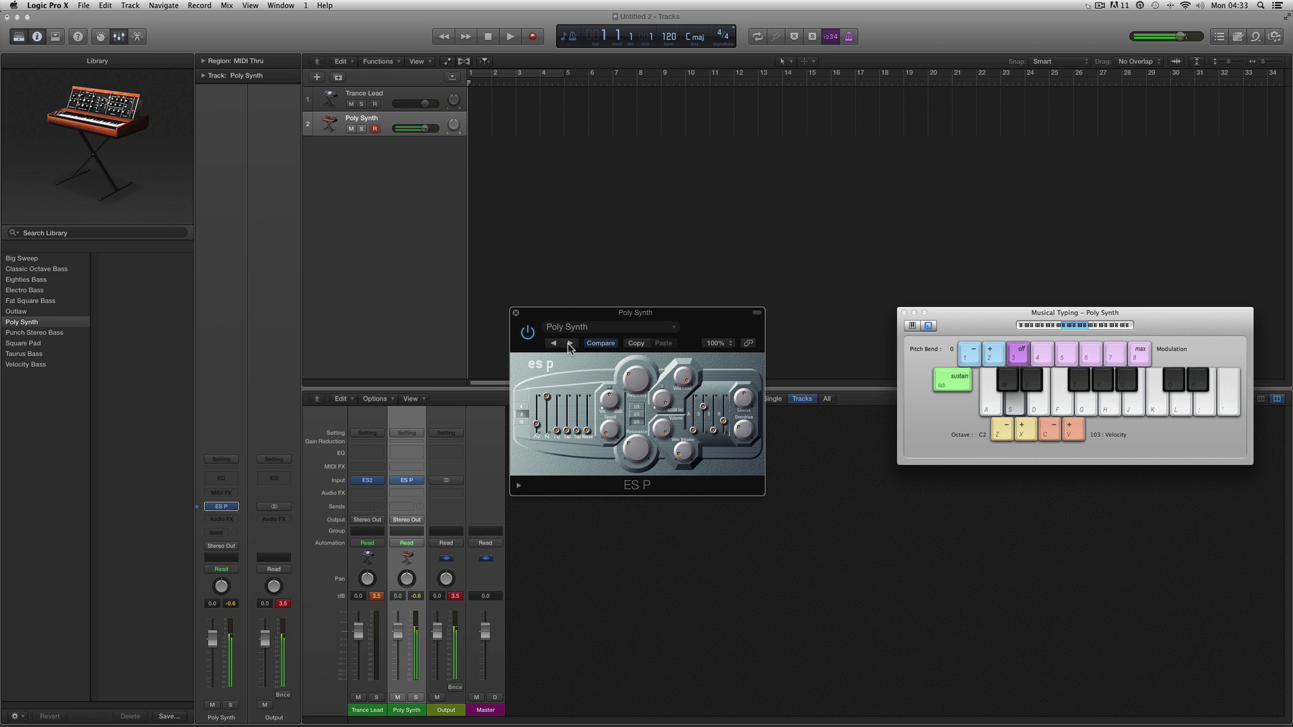
click(569, 344)
key(g)
key(f)
key(s)
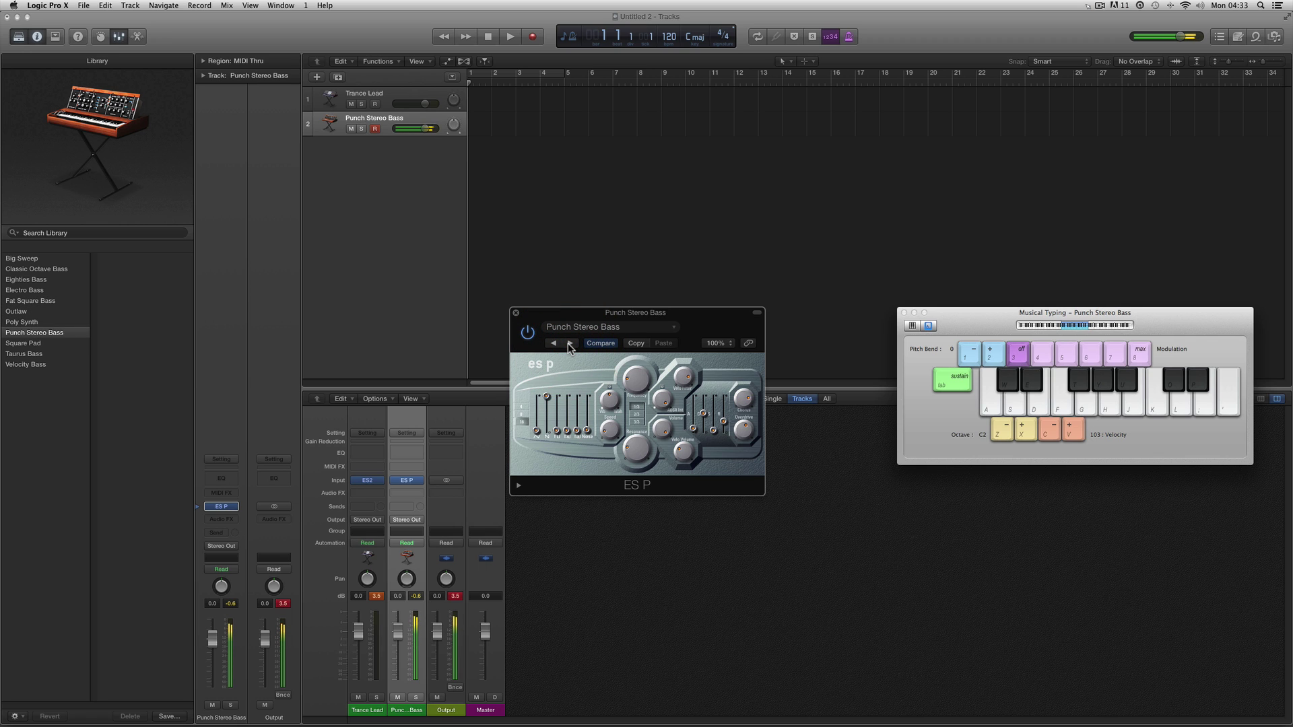
click(570, 343)
key(g)
key(f)
key(s)
click(569, 344)
key(g)
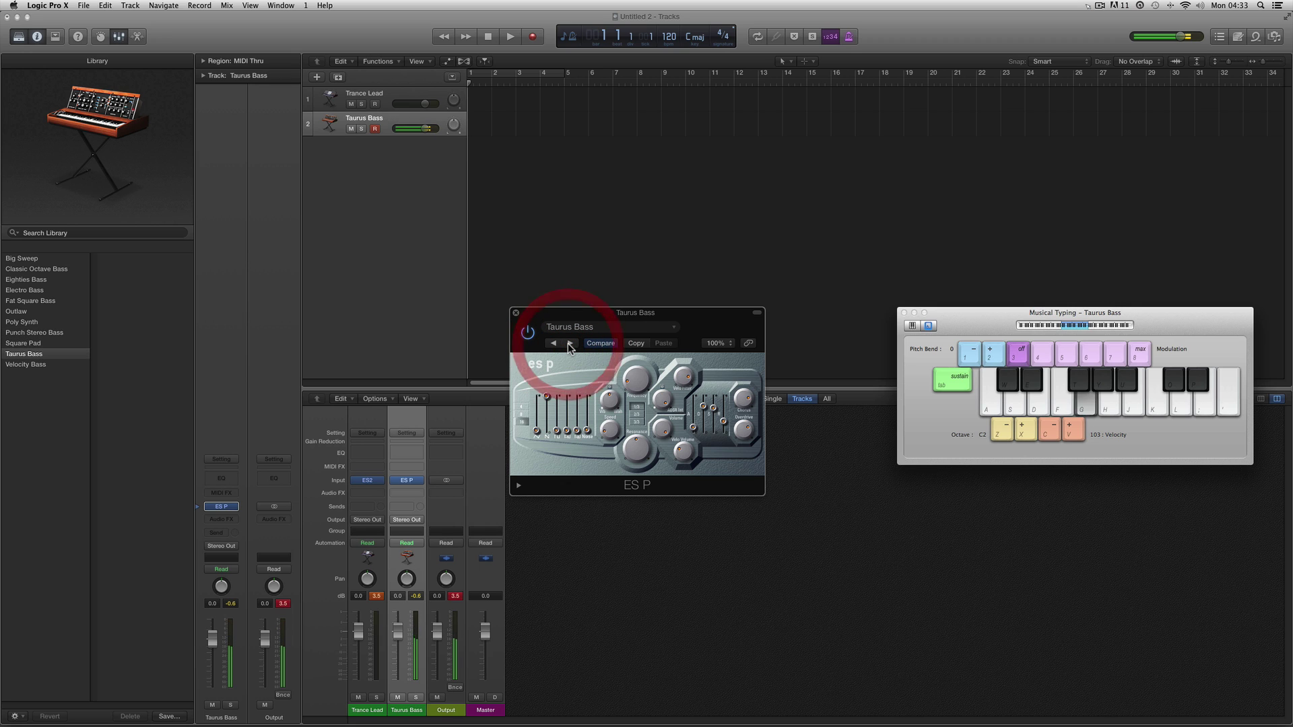
key(f)
key(s)
click(568, 343)
key(g)
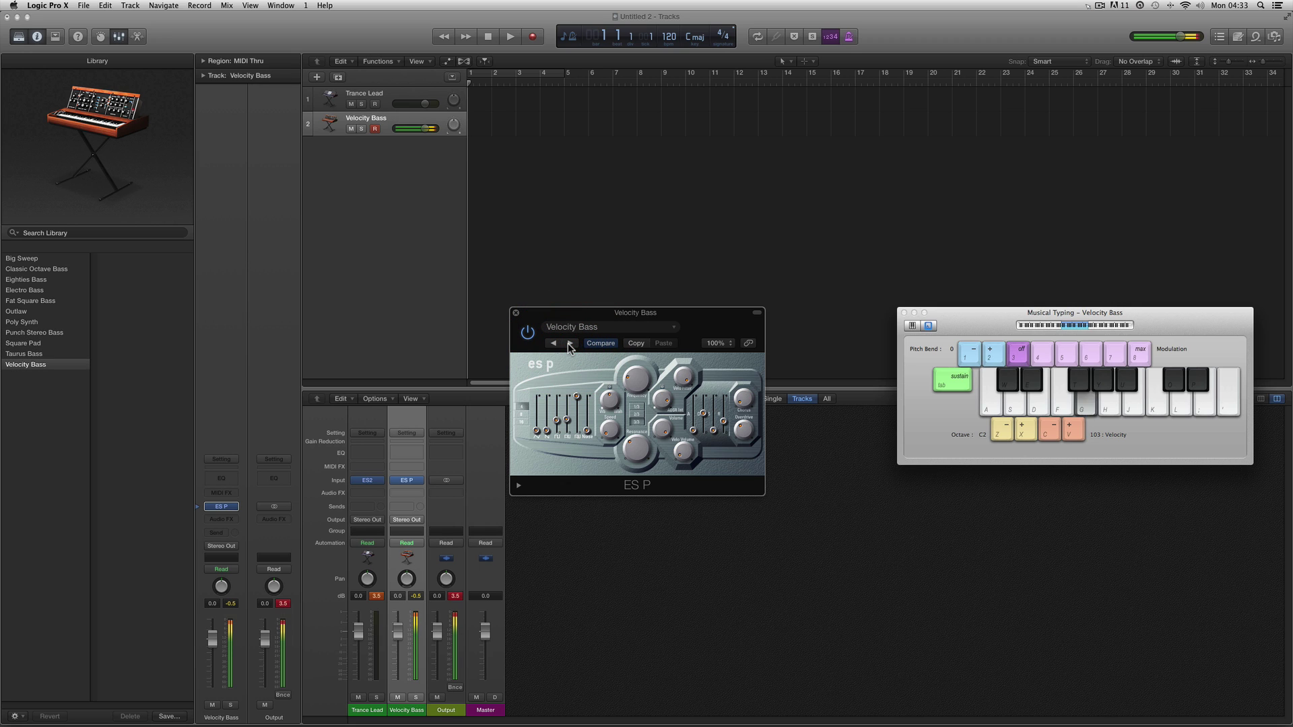
key(f)
key(s)
- Cycle back through Big Sweep, Classic Octave Bass, Eighties Bass and Electro Bass, playing notes
click(568, 344)
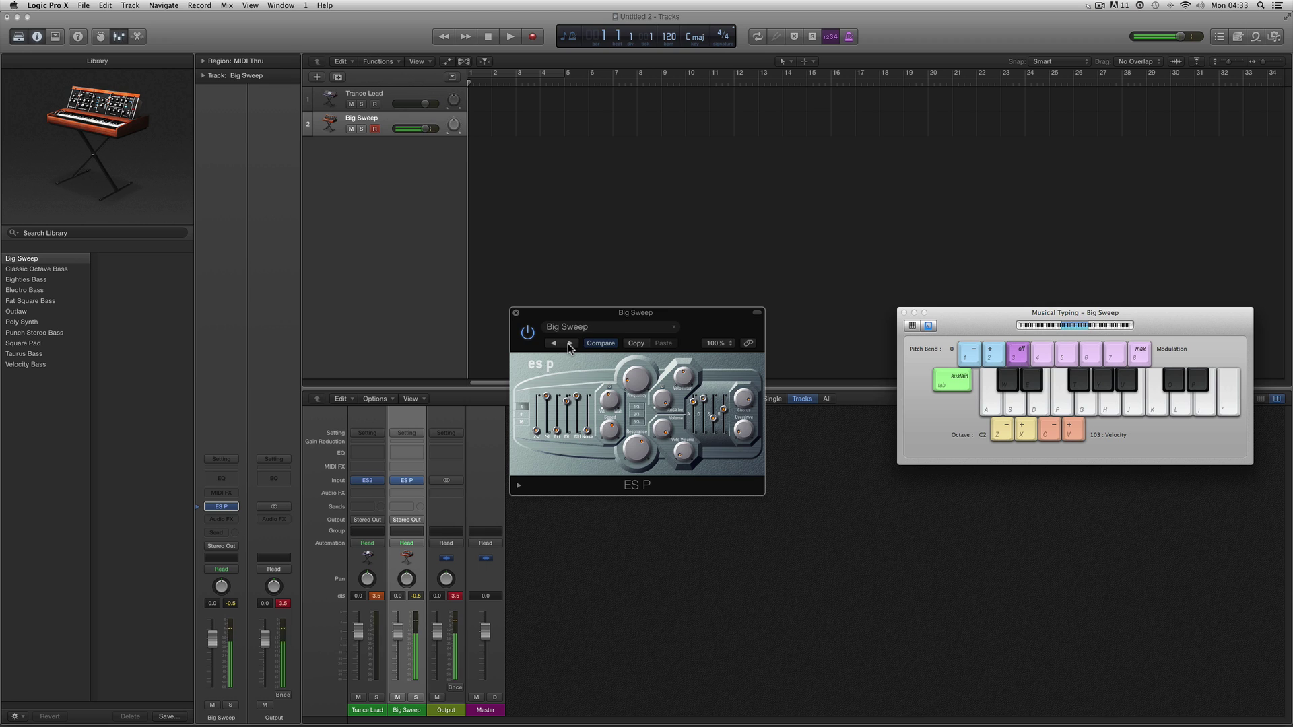
click(568, 344)
key(g)
key(f)
key(s)
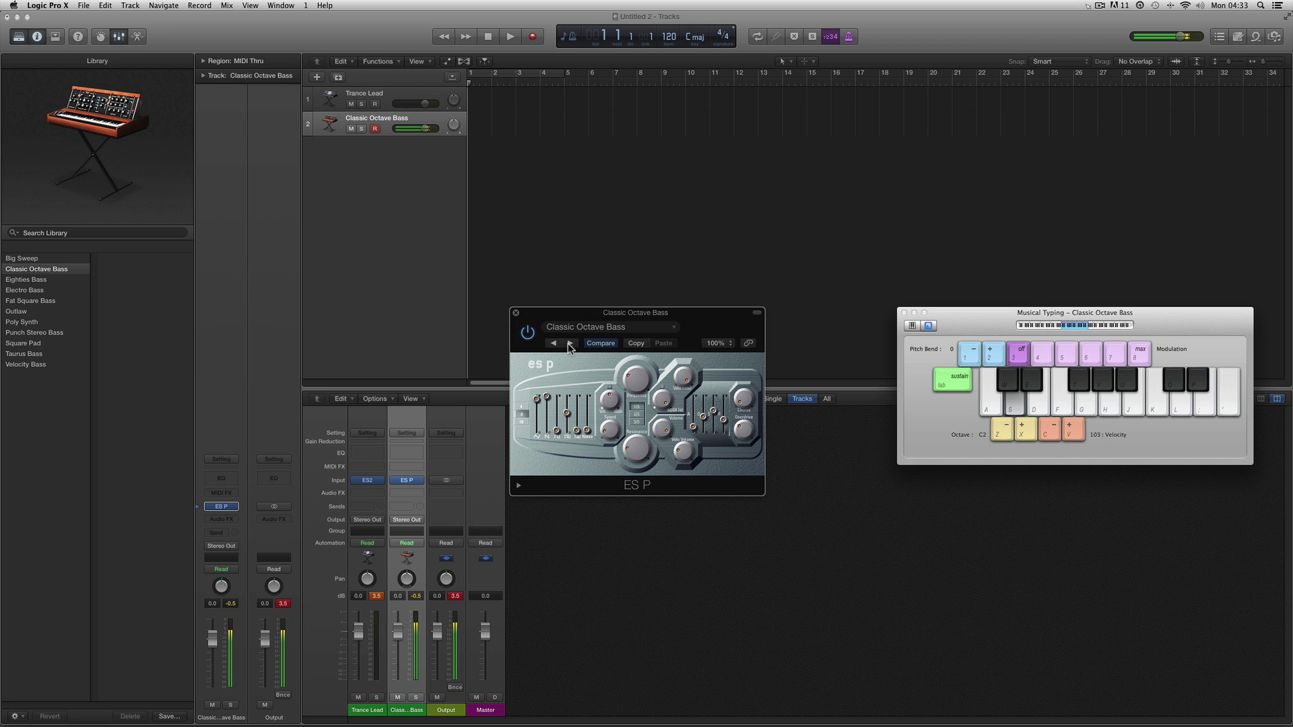
click(568, 344)
key(g)
key(f)
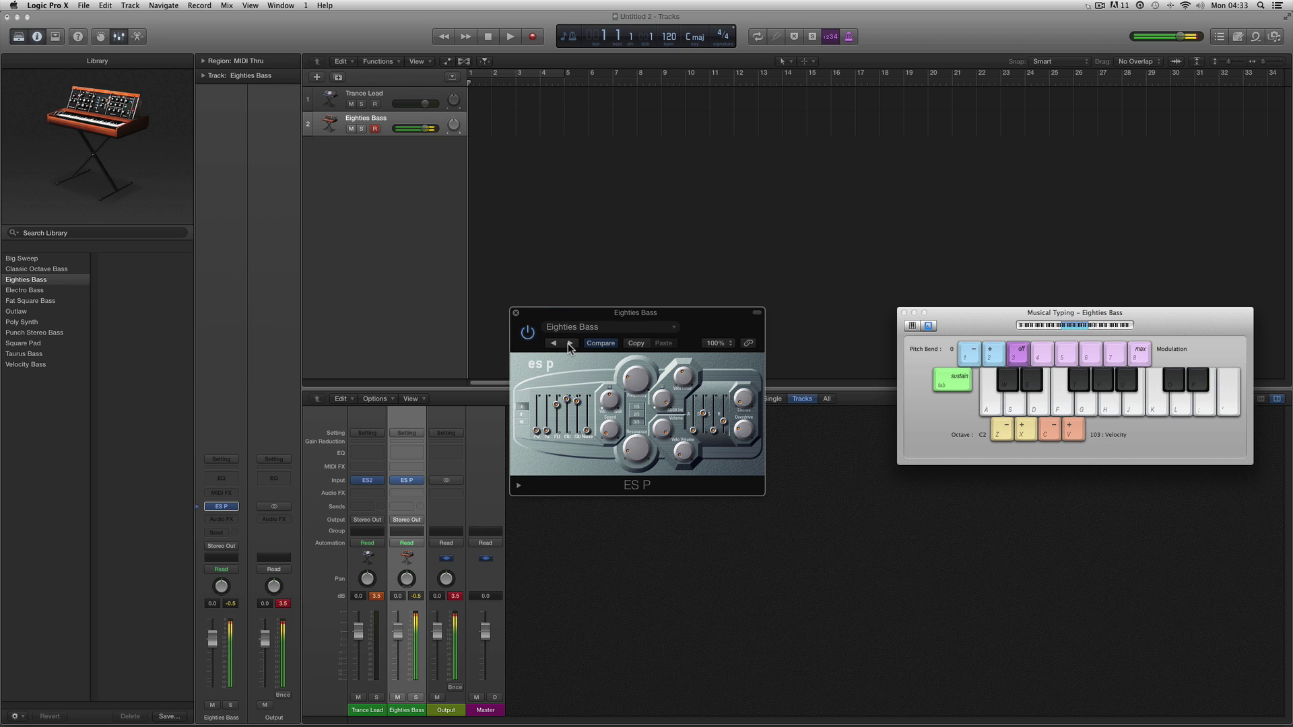
click(568, 344)
key(g)
key(f)
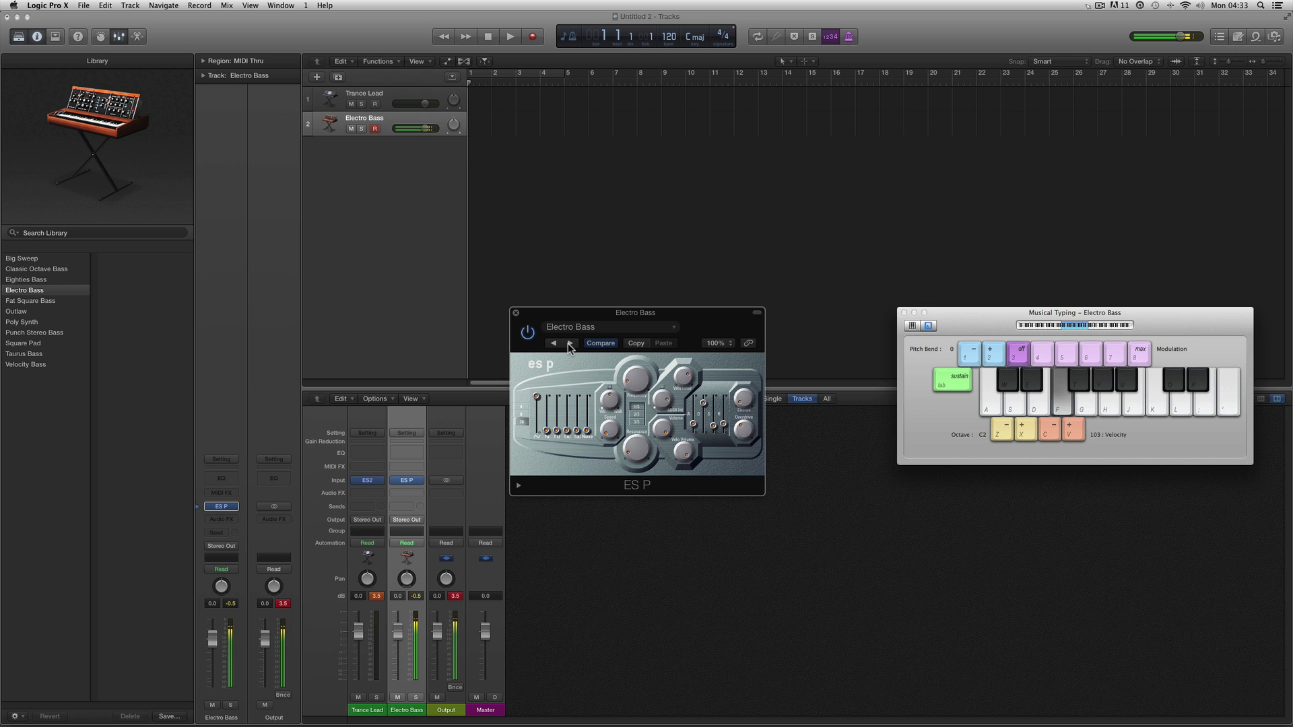
key(s)
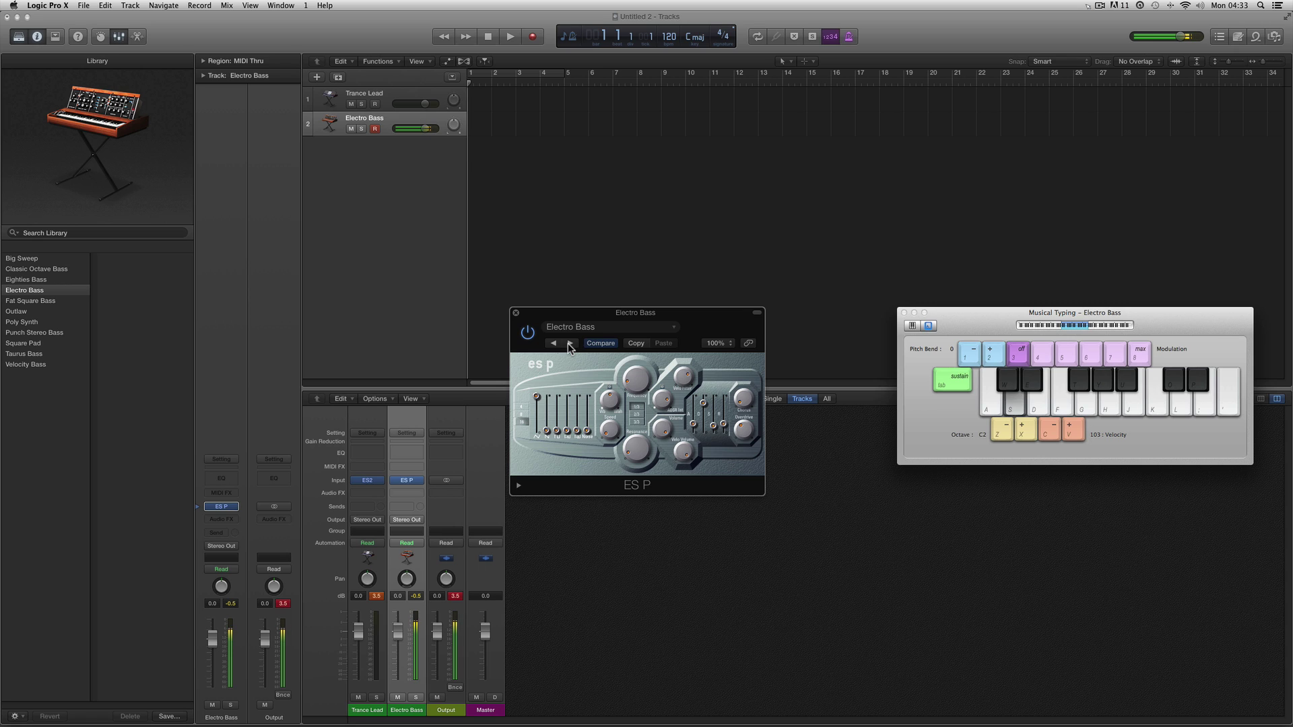
key(g)
key(s)
- Settle on the Fat Square Bass preset and close the ES P window
click(570, 343)
key(g)
key(f)
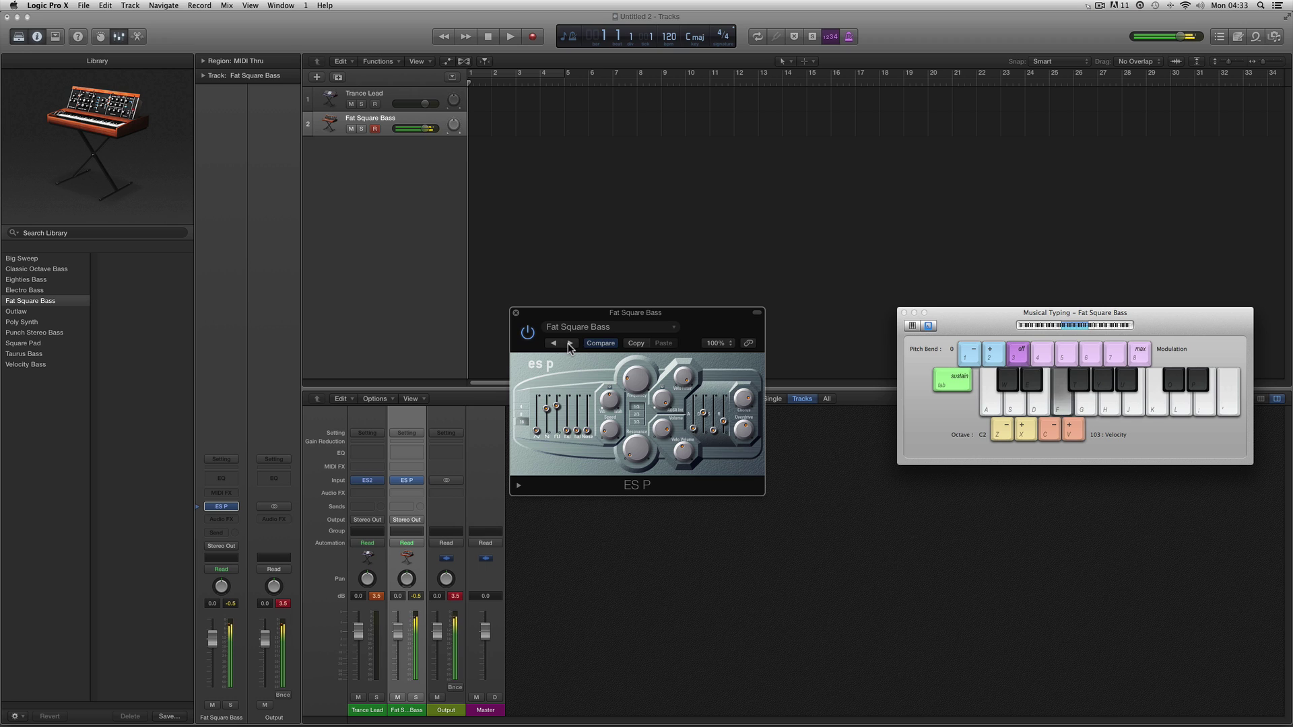
click(516, 312)
- Replace ES P on the second track with a stereo Retro Synth and move its window into view
click(412, 479)
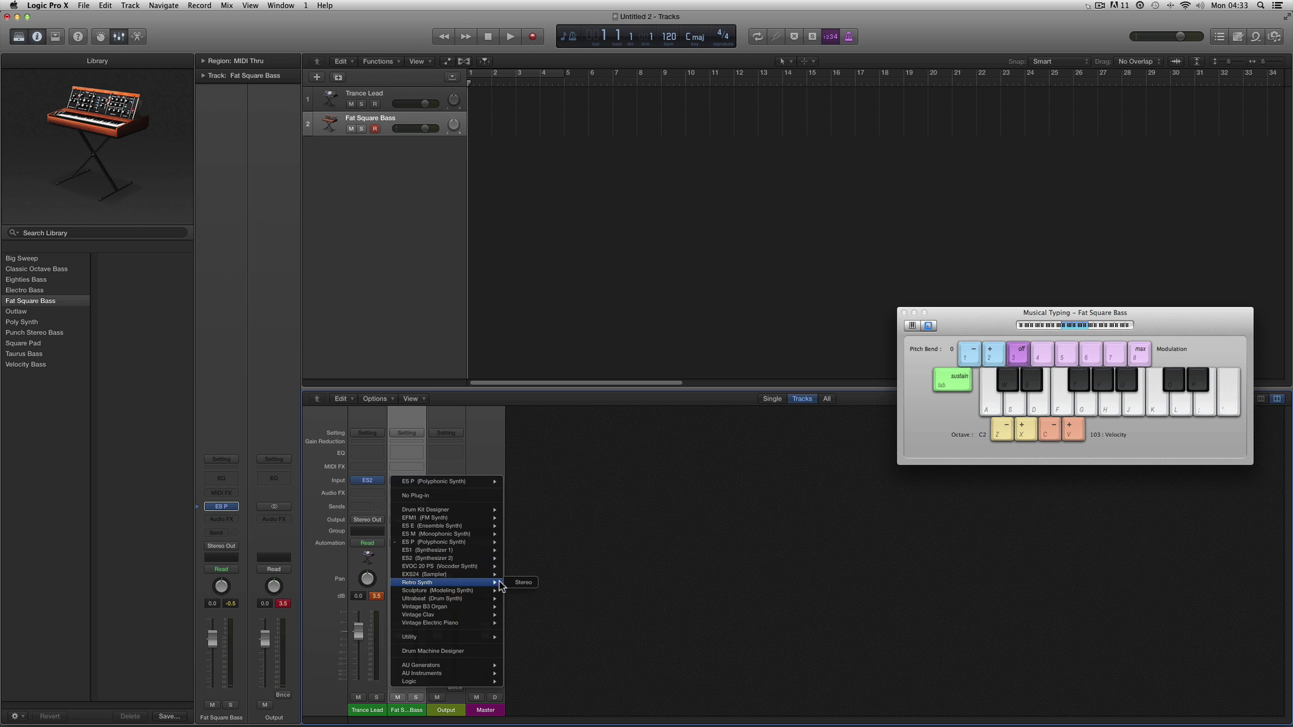
click(522, 583)
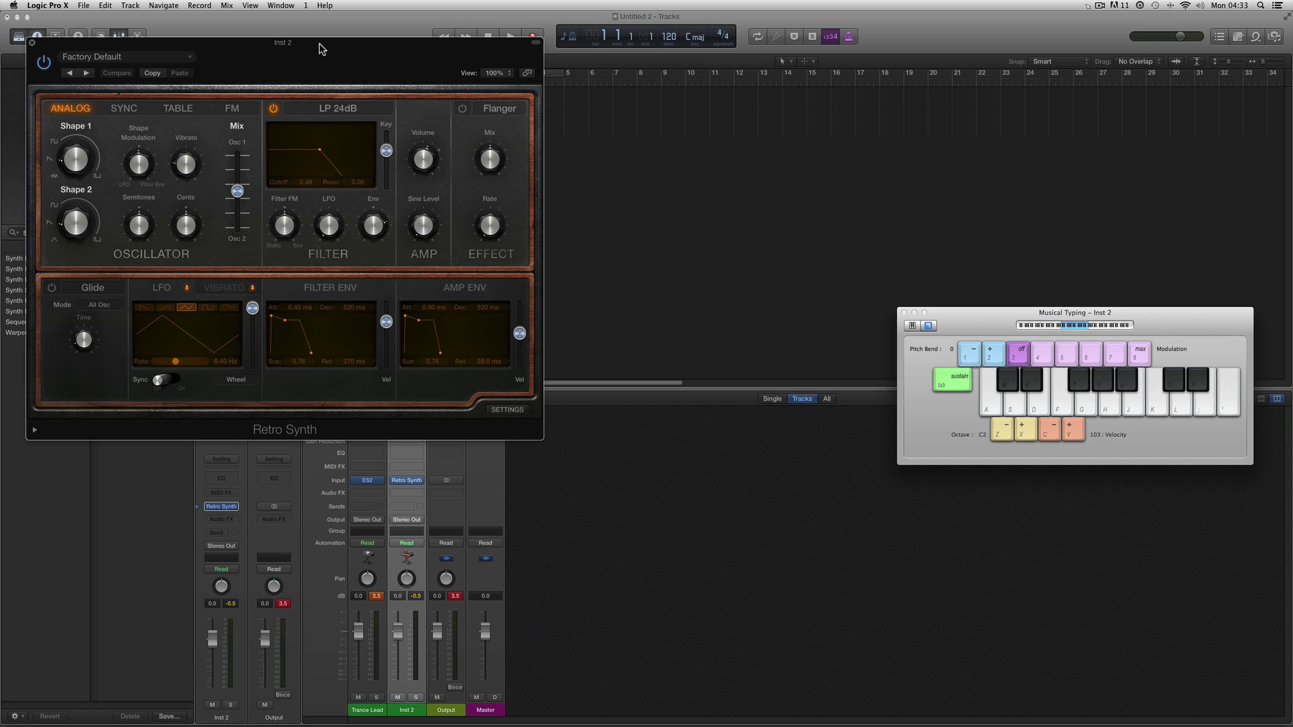
drag(319, 49, 666, 232)
- Load the Retro Synth Bright Strings preset and play notes to hear it
click(475, 240)
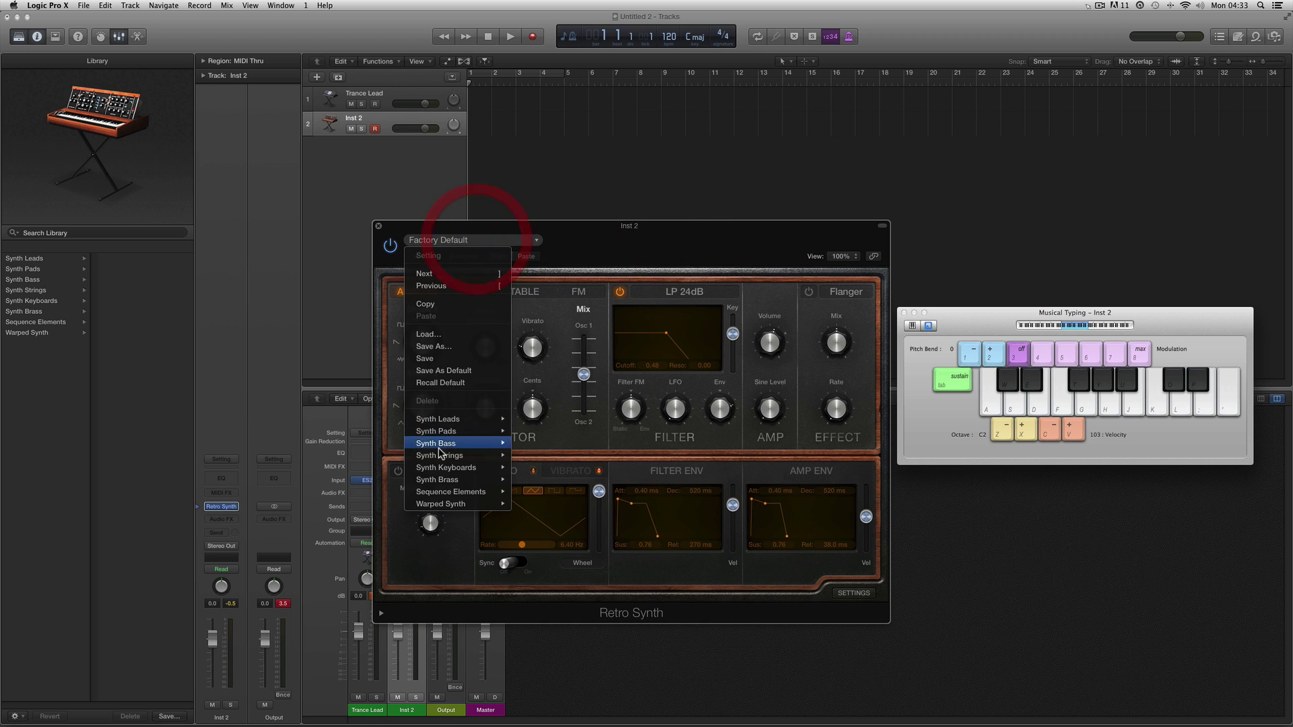
mouse_move(449, 456)
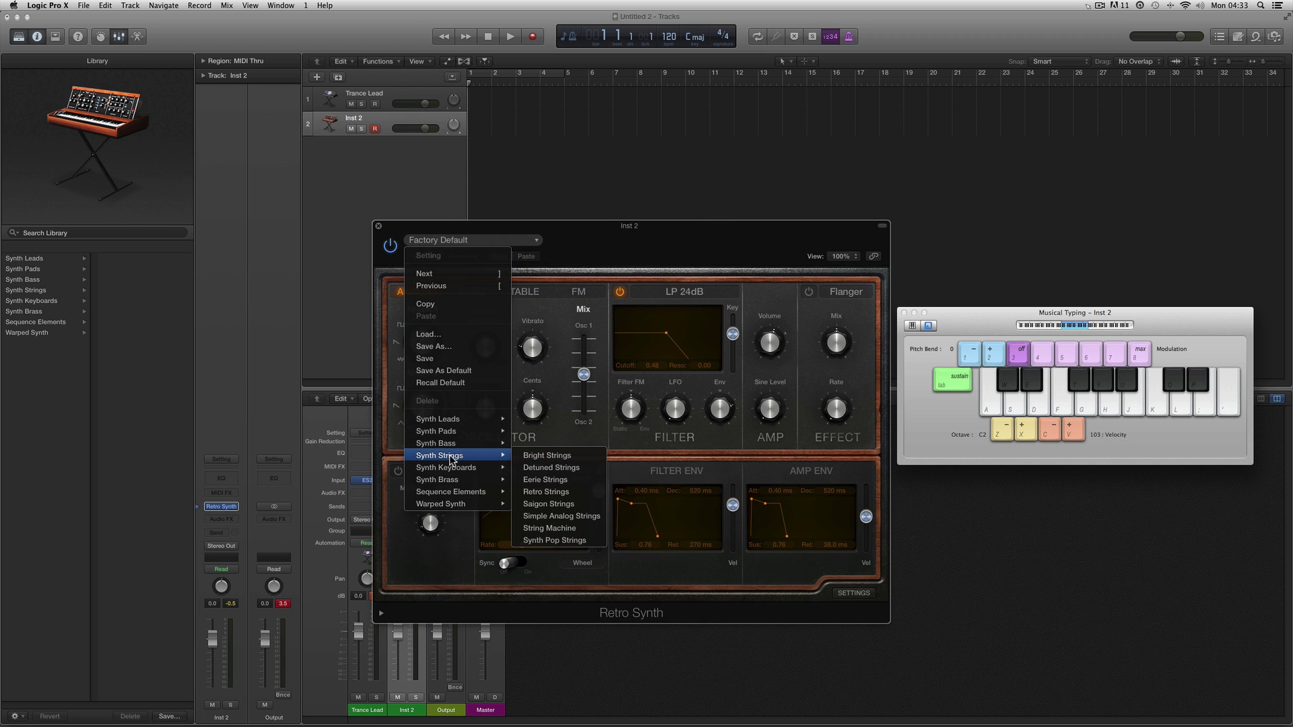
click(549, 457)
key(s)
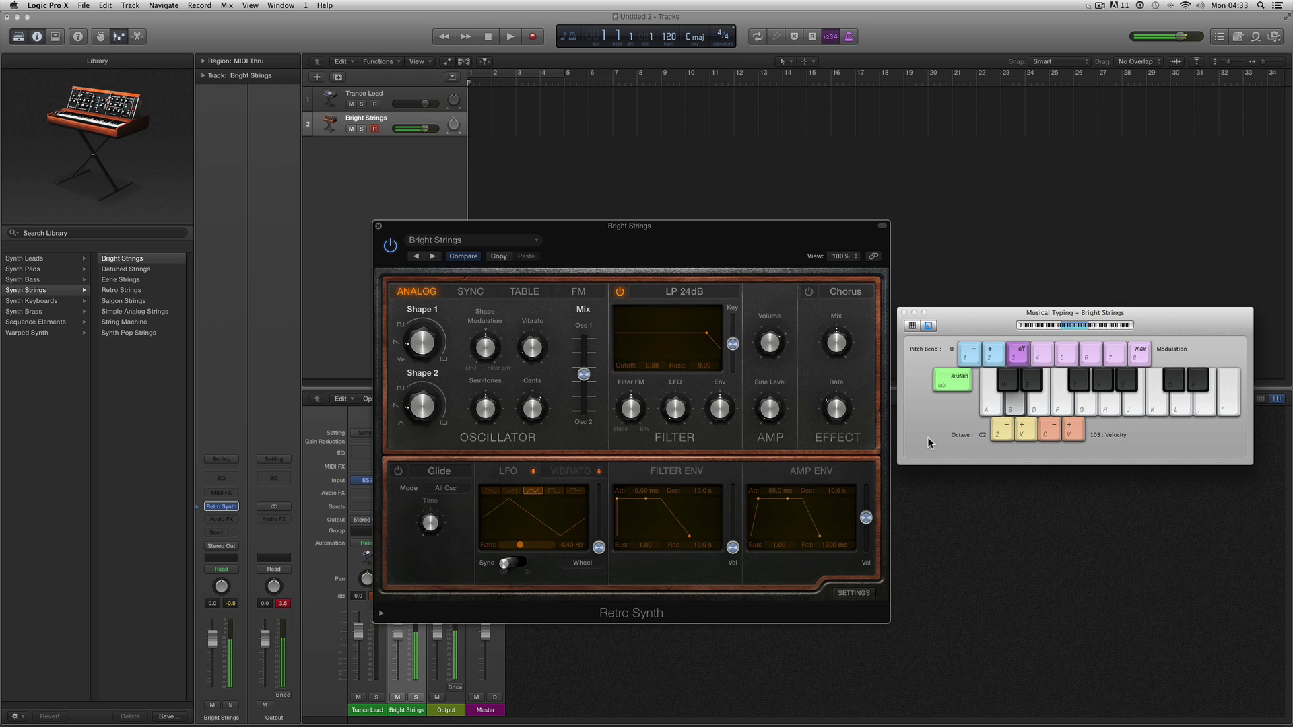
key(f)
key(g)
- Audition the Detuned, Eerie, Retro and Saigon Strings presets
click(434, 256)
key(s)
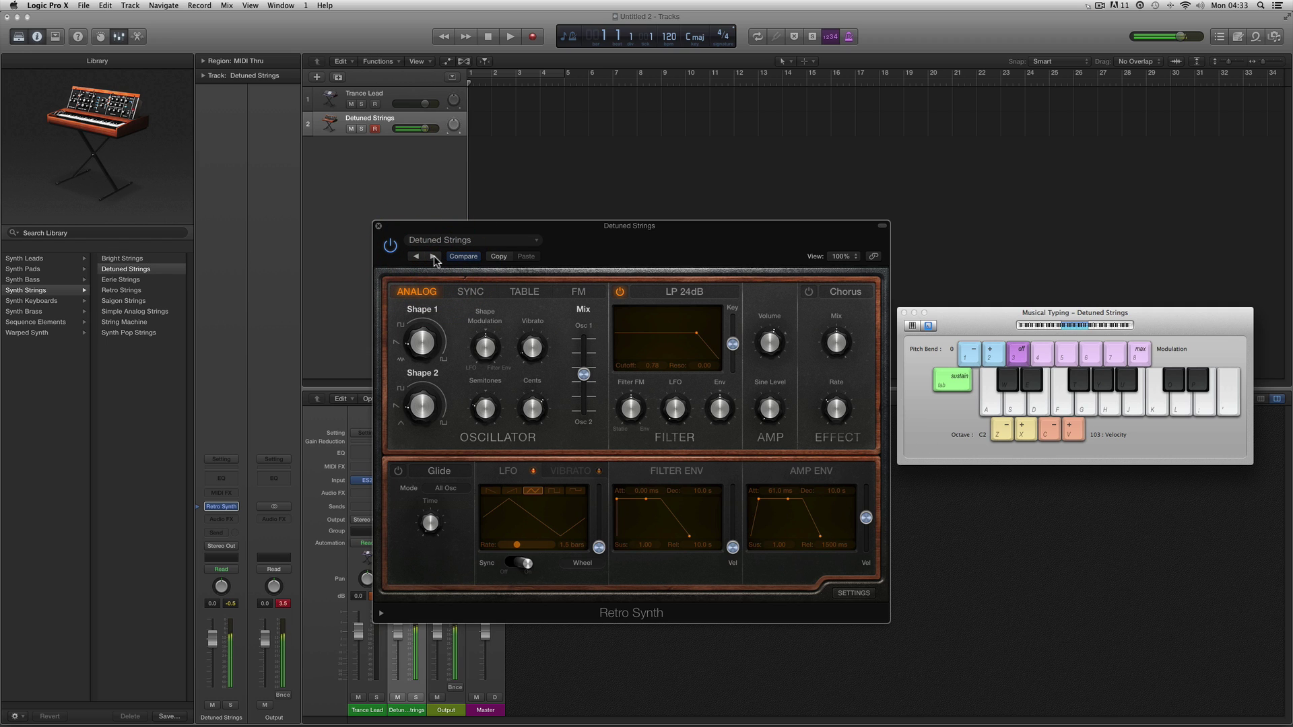
key(g)
click(434, 256)
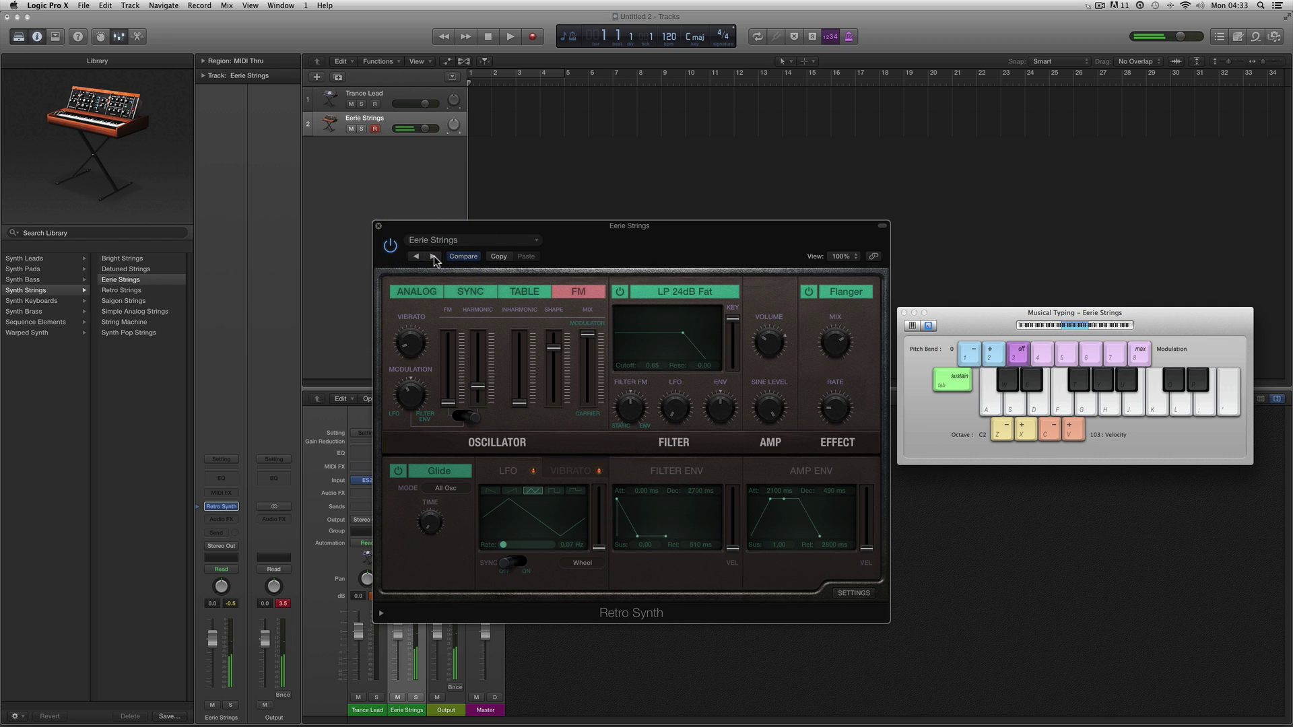
key(s)
key(g)
click(433, 257)
key(s)
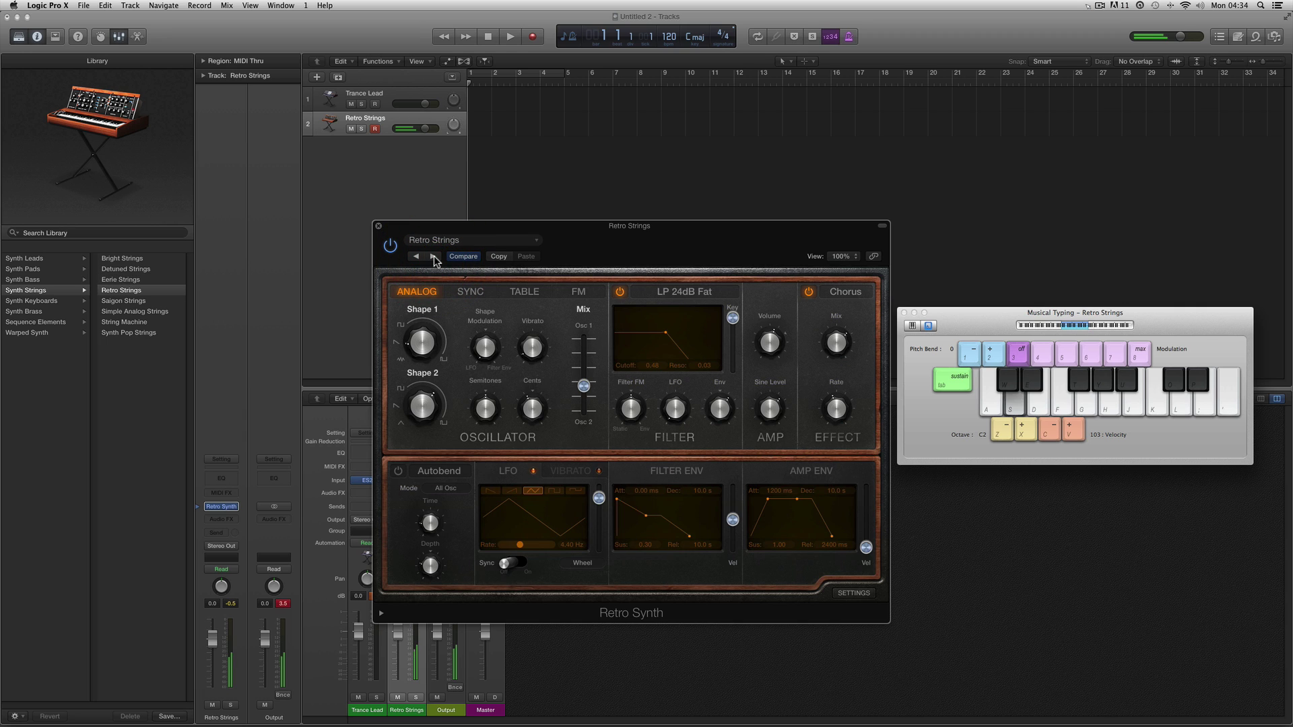
key(d)
key(g)
click(434, 257)
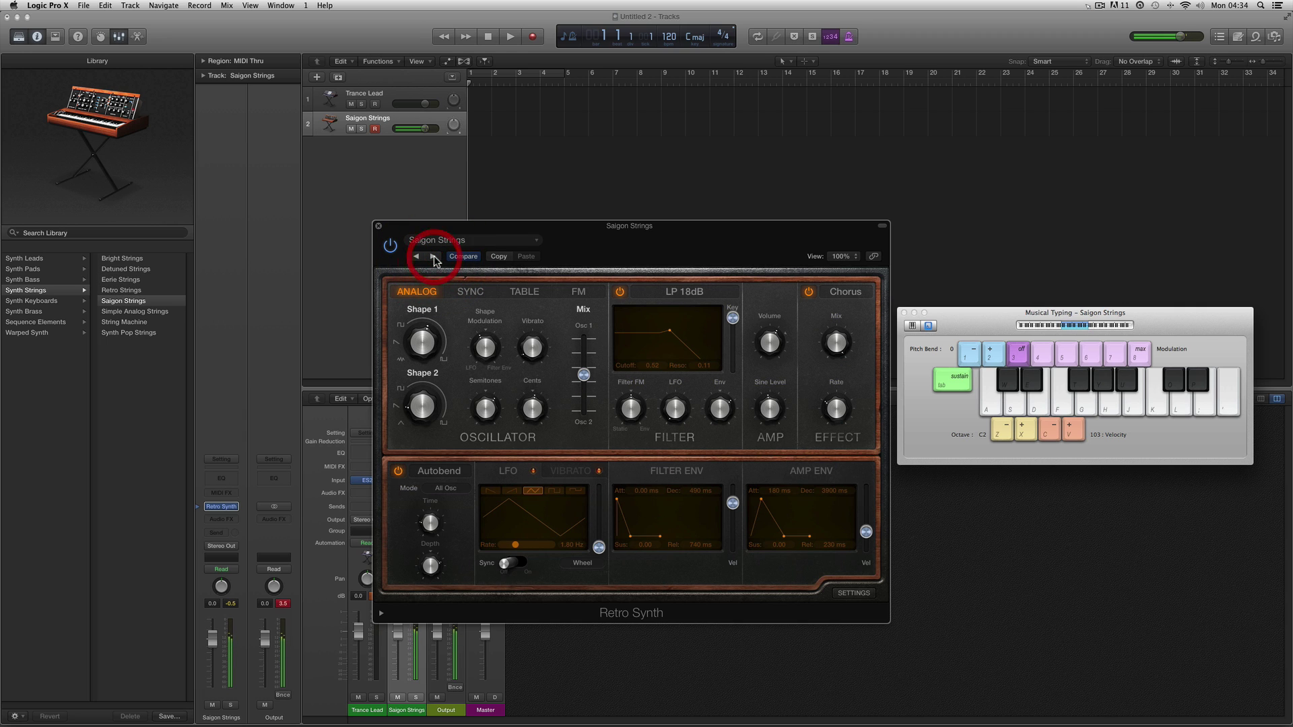
key(s)
key(d)
key(g)
key(d)
- Audition Simple Analog Strings, String Machine, Synth Pop Strings and Calming Bells
click(434, 256)
key(s)
key(d)
key(g)
key(d)
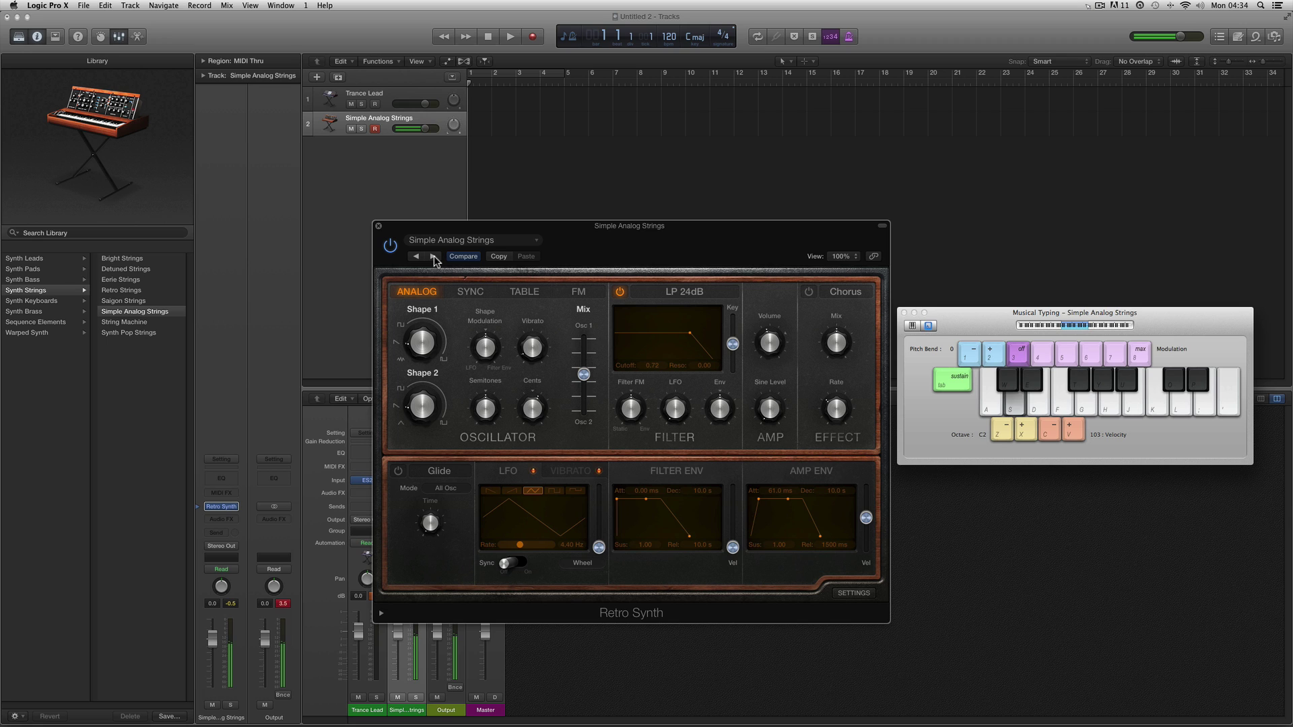
click(434, 256)
key(s)
key(d)
key(g)
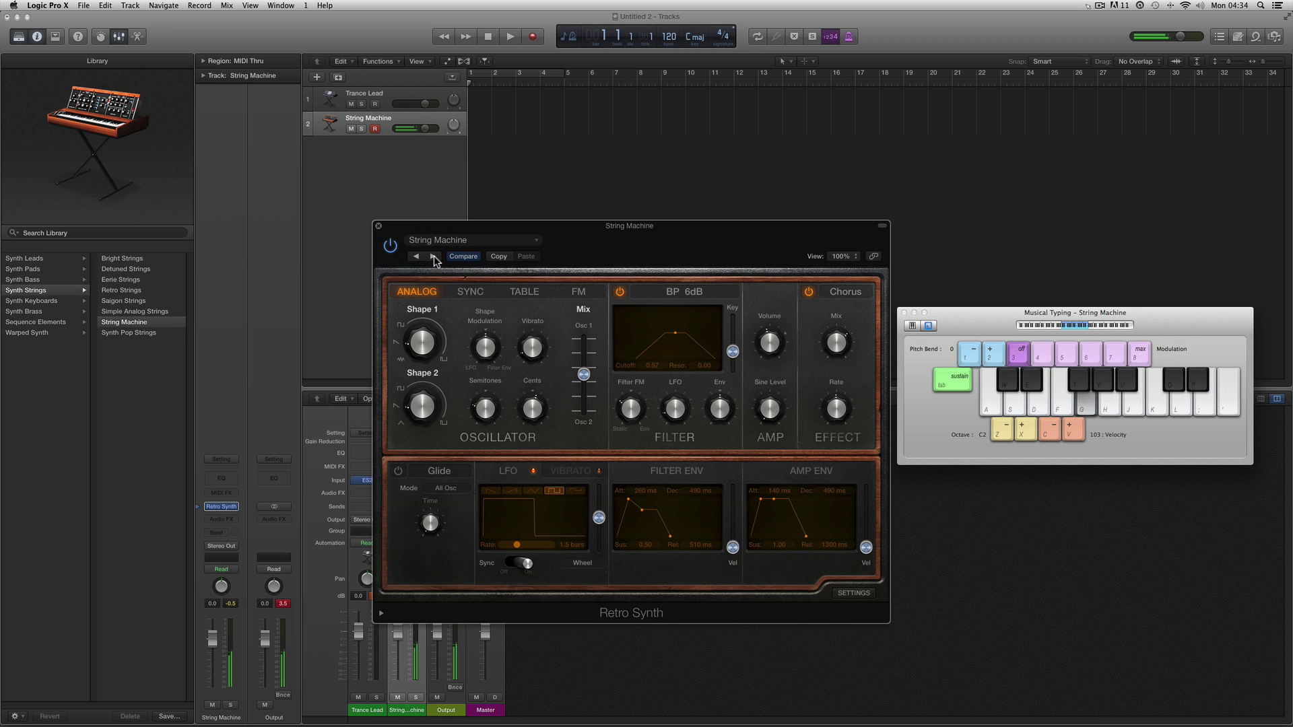
key(s)
click(434, 256)
key(s)
key(d)
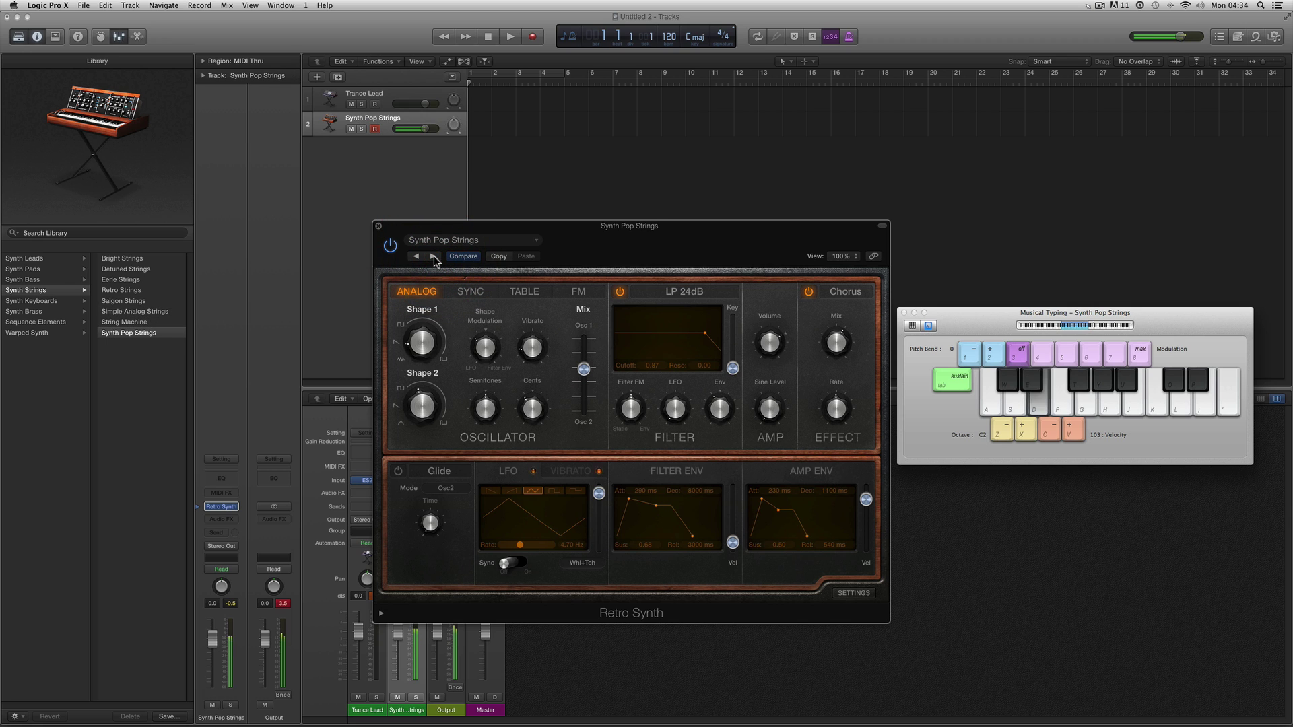
click(433, 256)
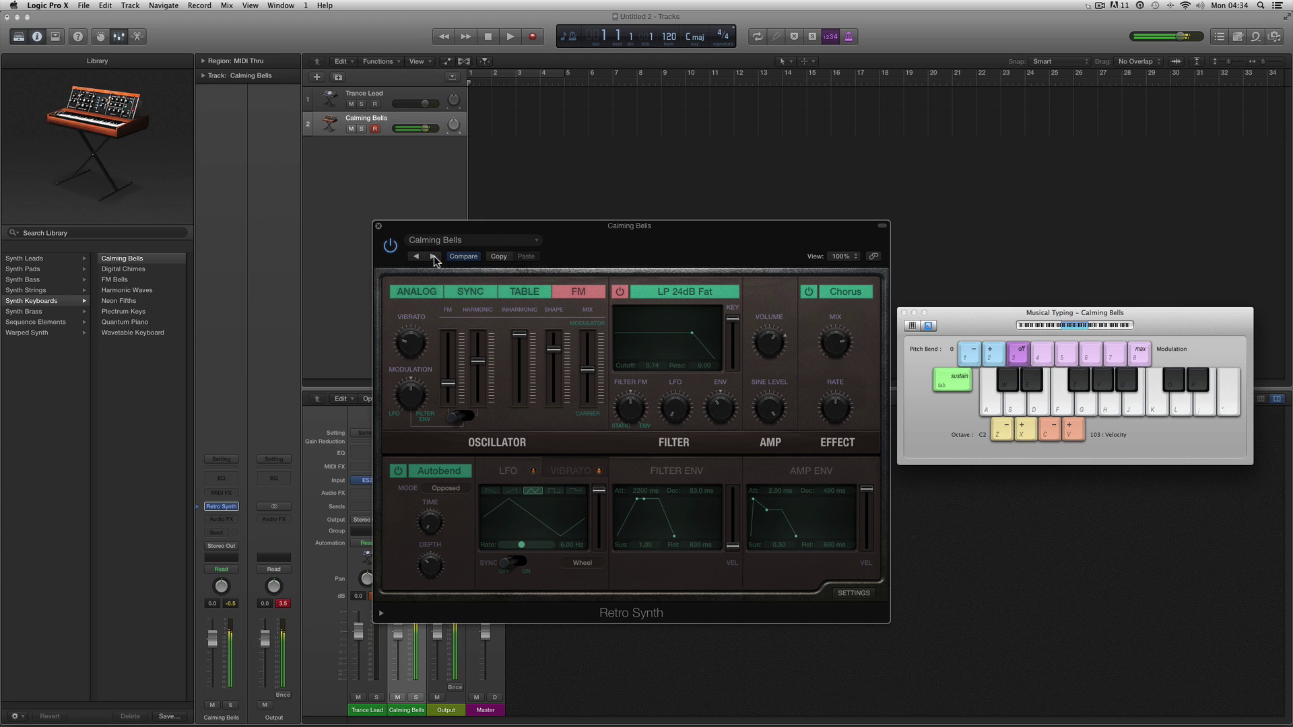
key(d)
key(g)
click(434, 257)
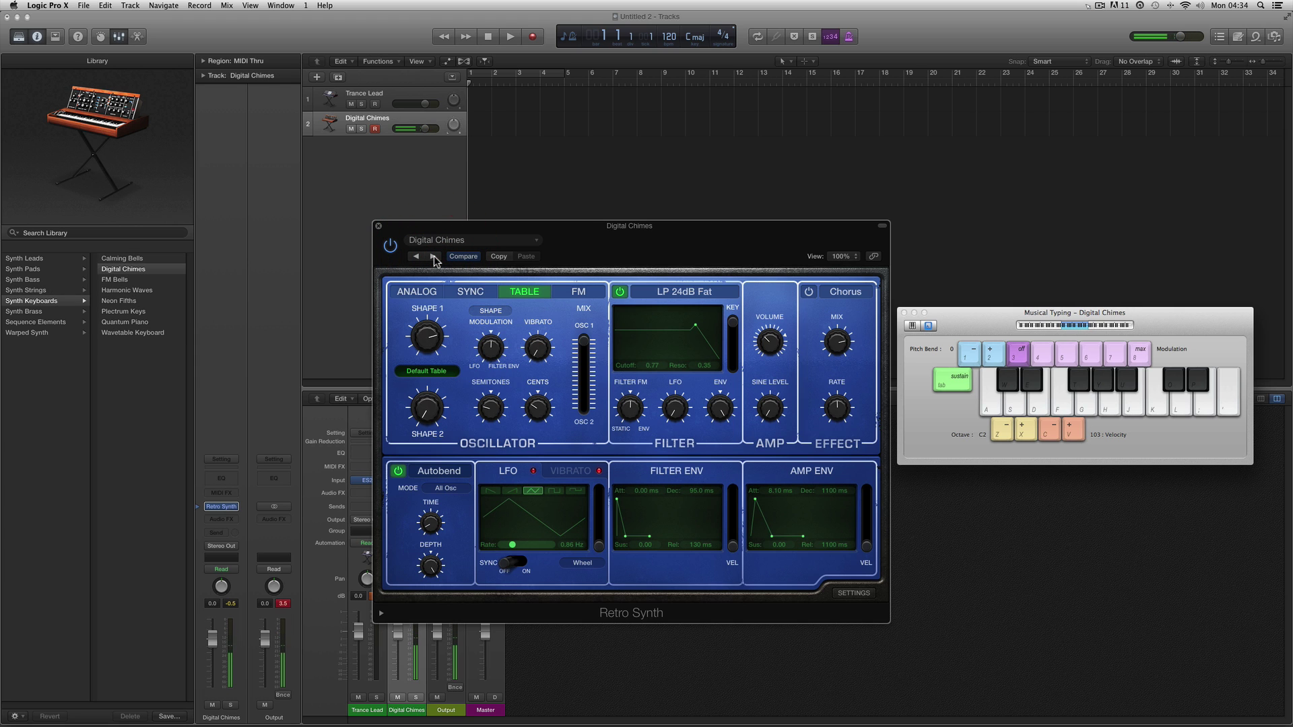
- Step back through String Machine to Simple Analog Strings, then close the Retro Synth editor
click(417, 256)
click(417, 257)
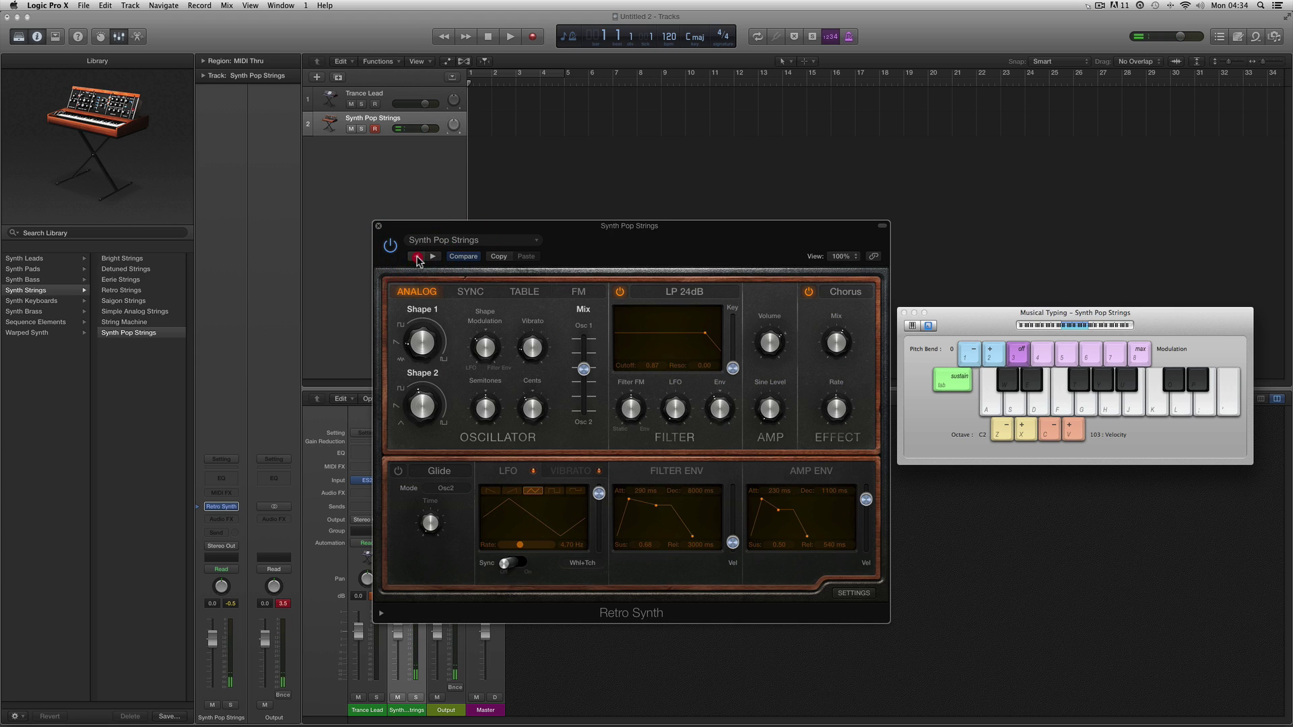
click(418, 257)
key(s)
key(d)
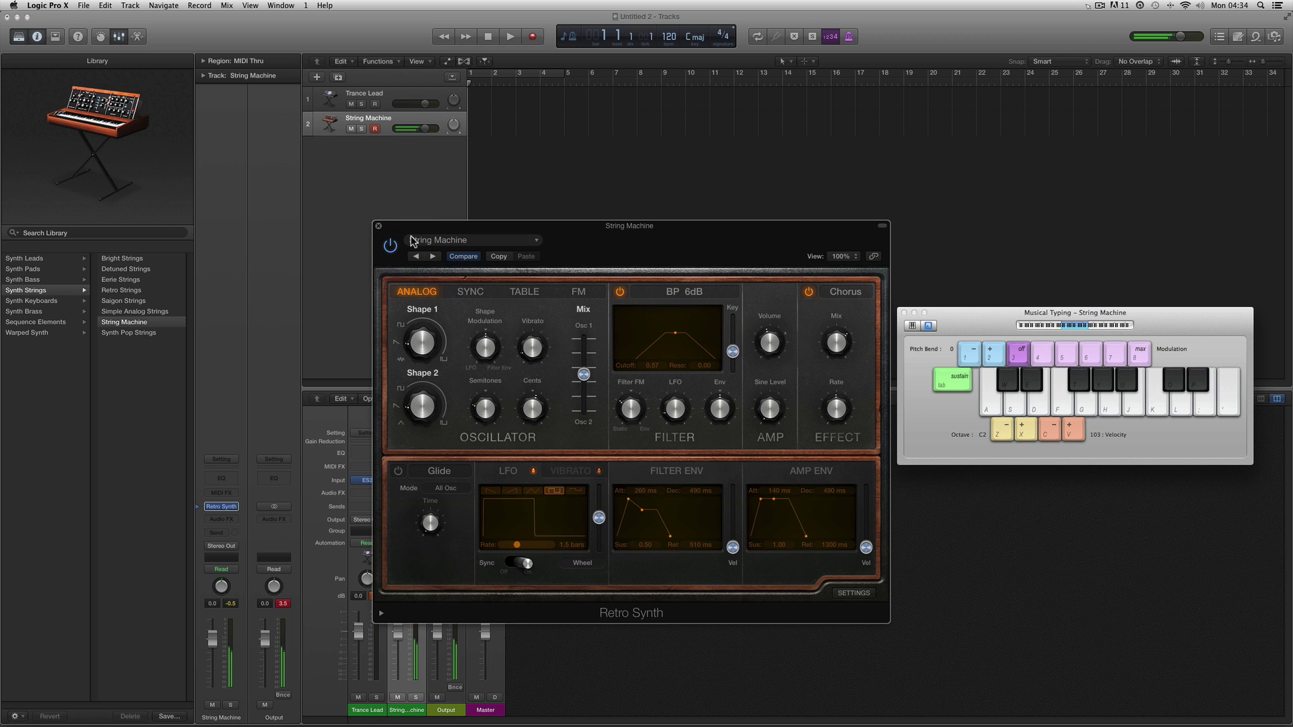
key(g)
click(417, 257)
key(s)
key(d)
key(g)
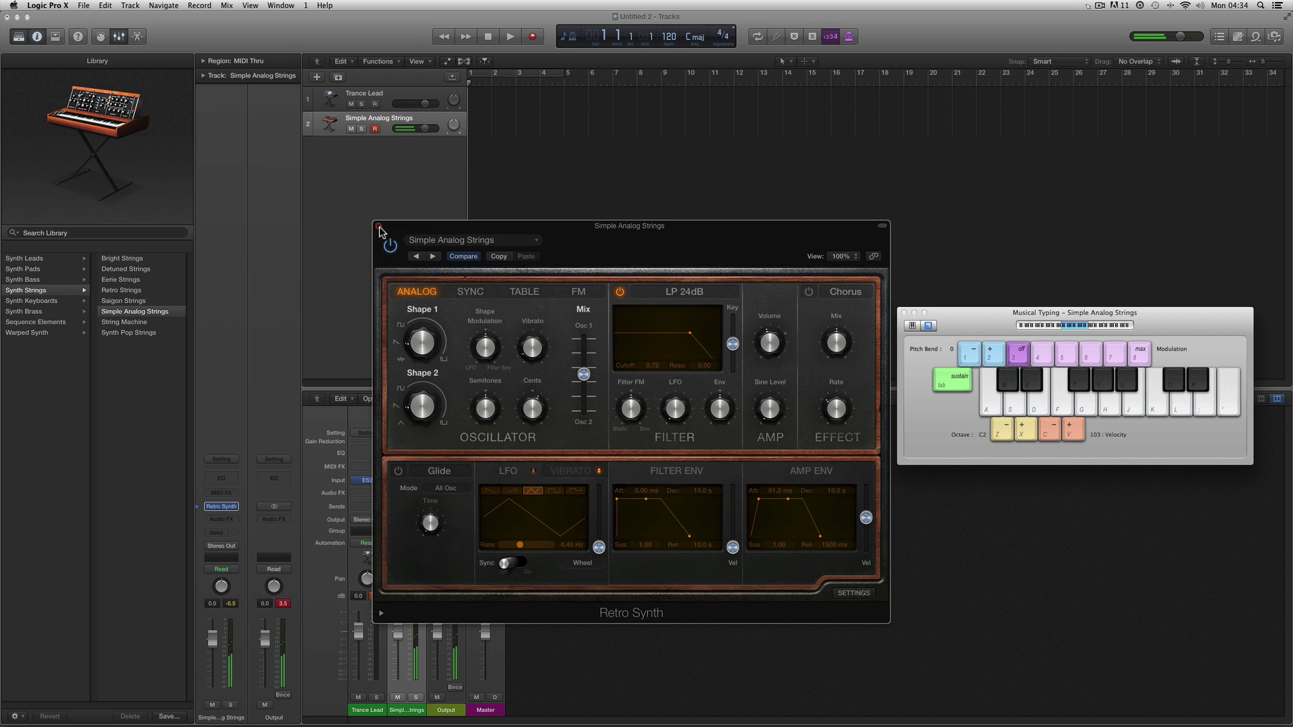
click(378, 227)
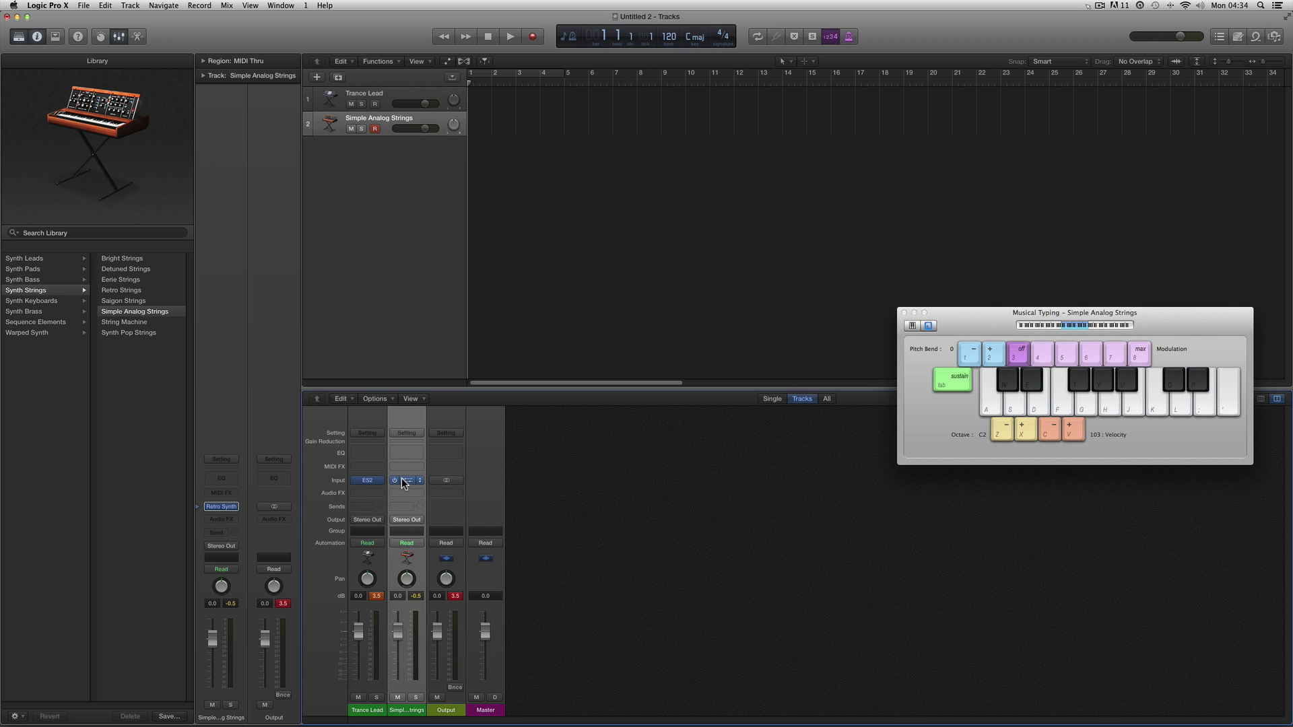
- Create software instrument track Inst 3 and load a mono ES1 on it, centring its editor
click(317, 78)
click(771, 172)
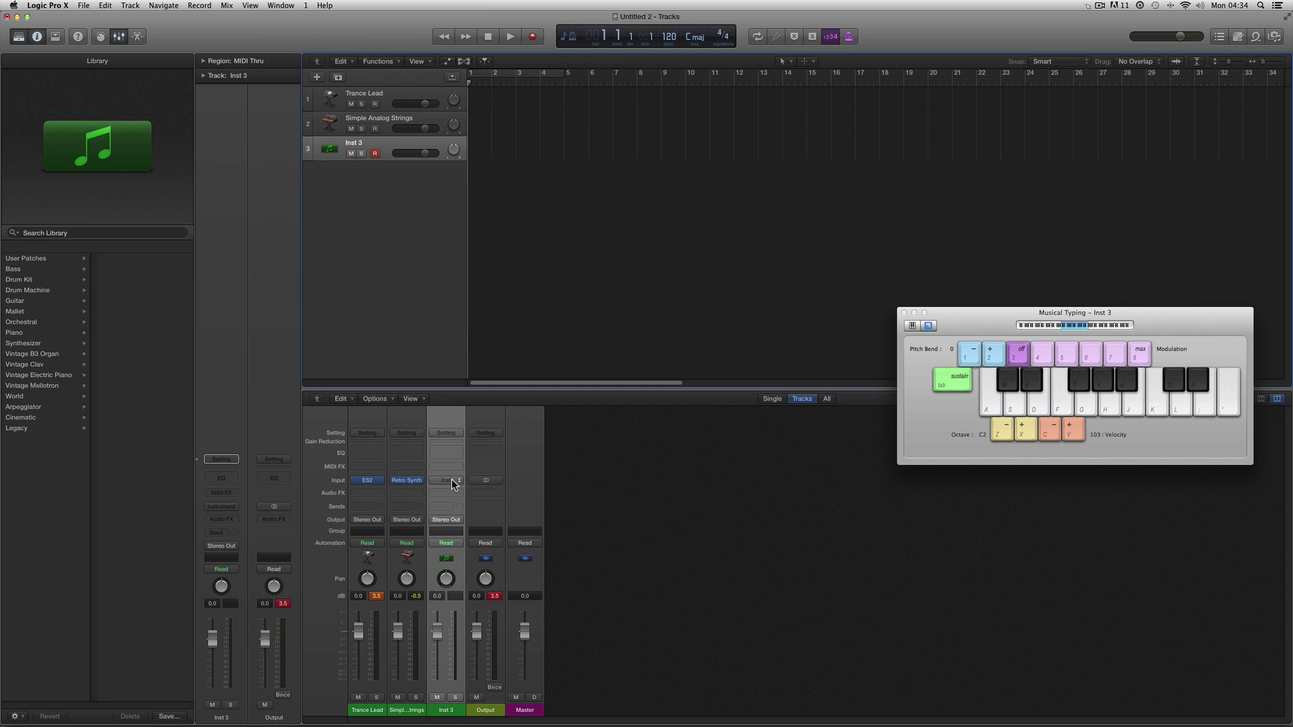
click(446, 480)
mouse_move(479, 564)
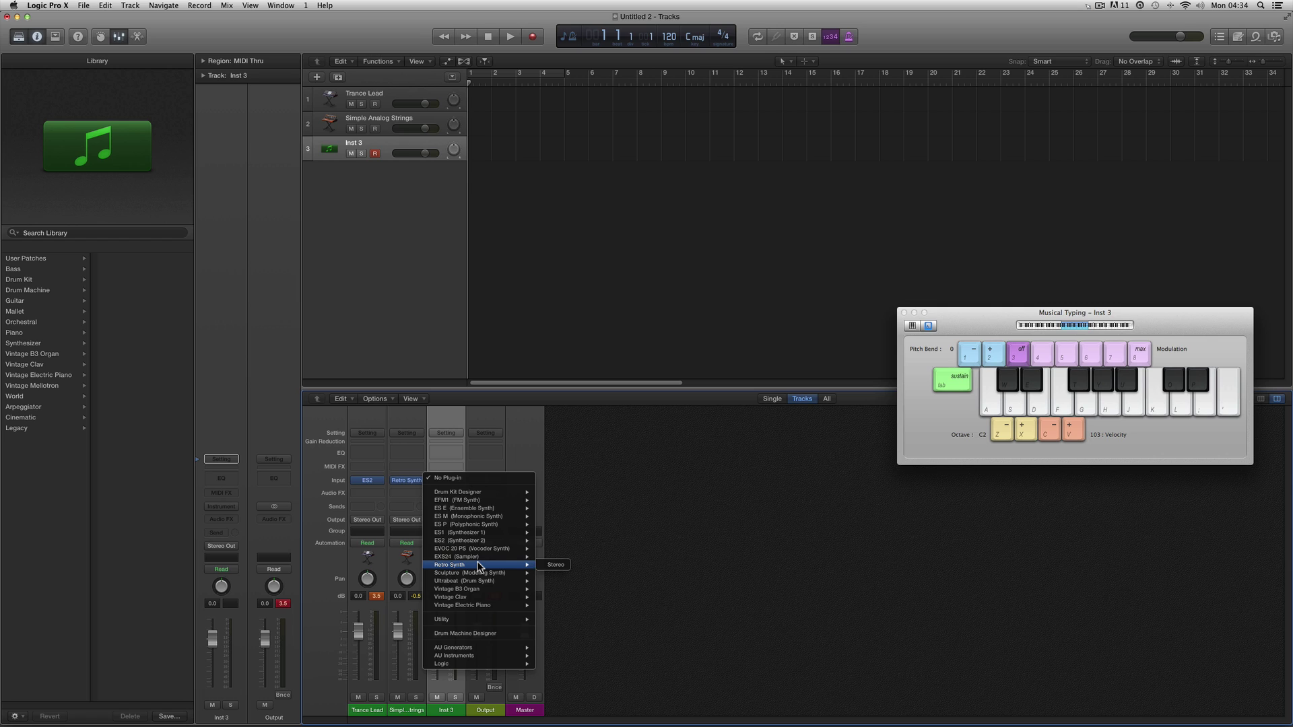
mouse_move(479, 535)
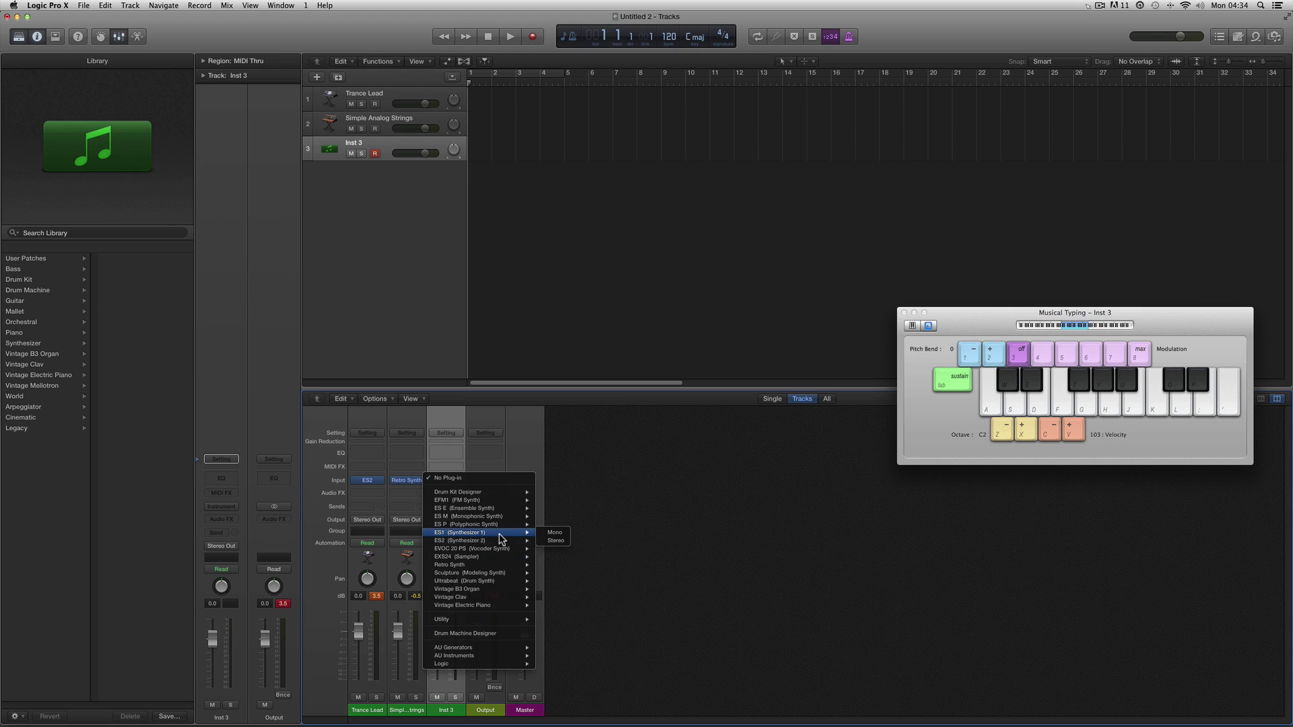
click(555, 534)
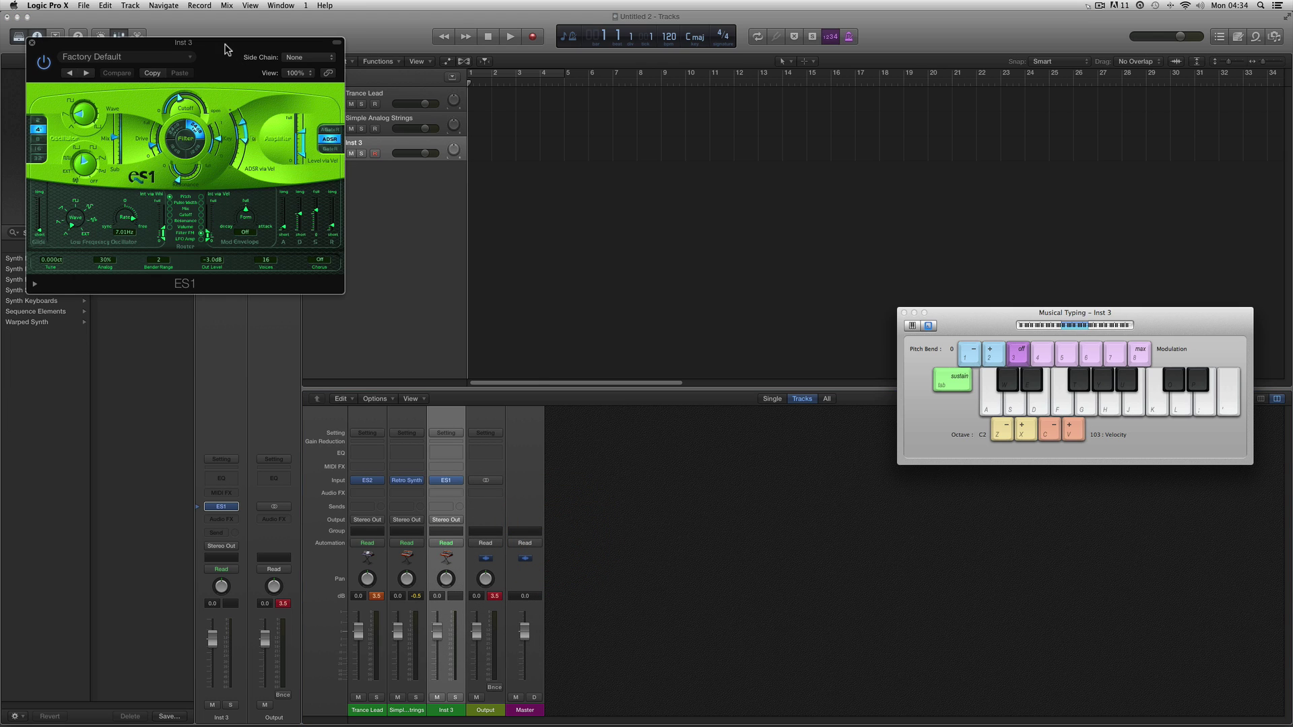
drag(227, 44, 712, 280)
- Load the ES1 Synth Leads preset Euro Cut and play a few notes to hear it
click(573, 293)
mouse_move(578, 471)
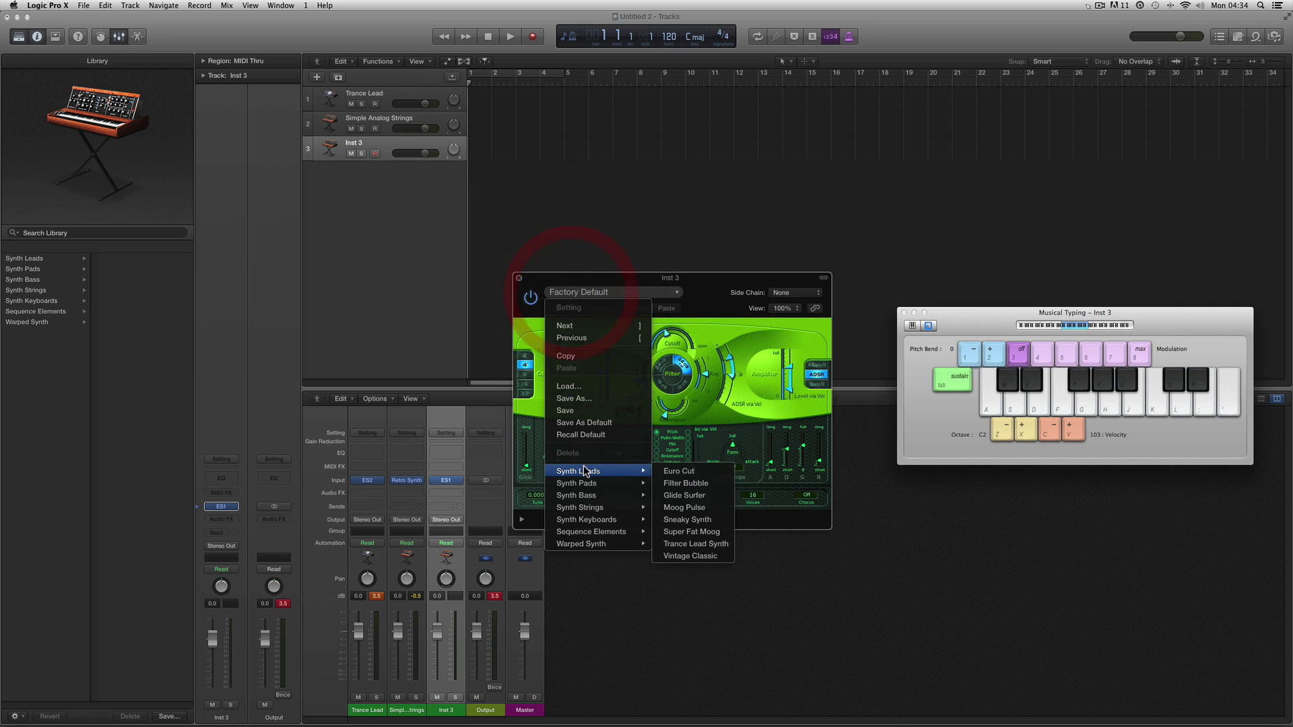
click(682, 471)
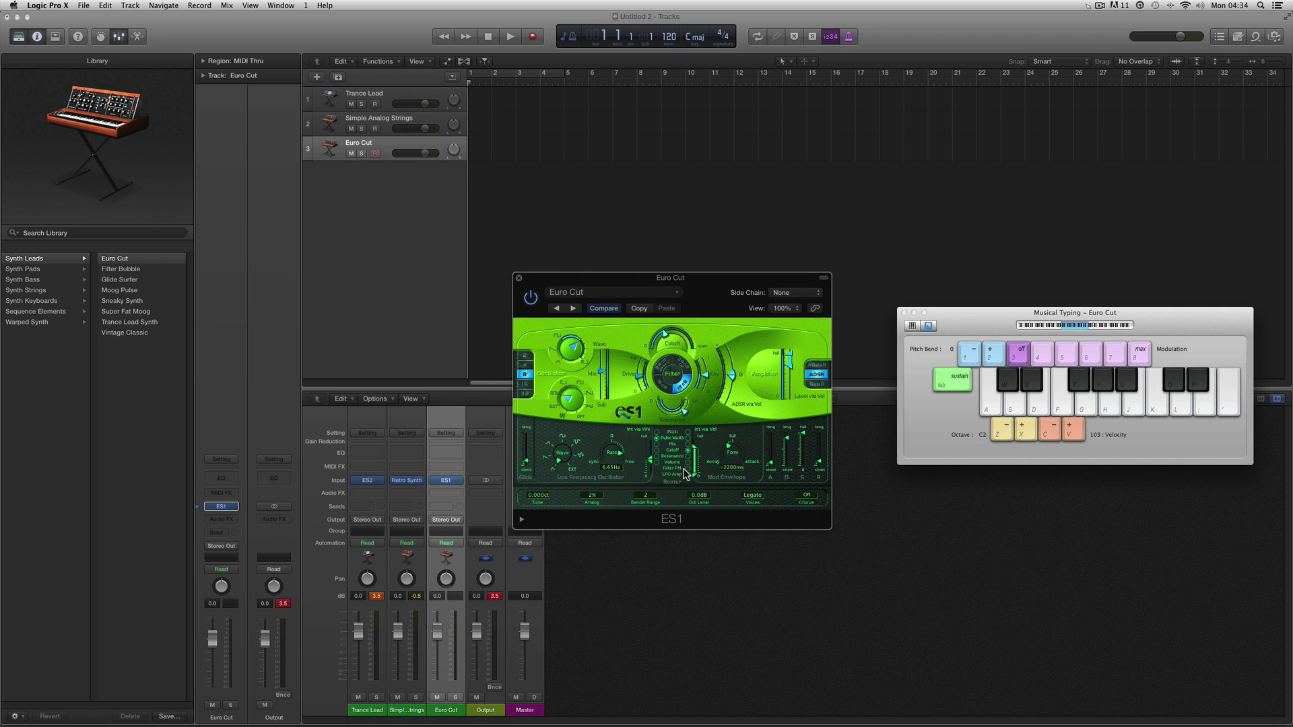
key(s)
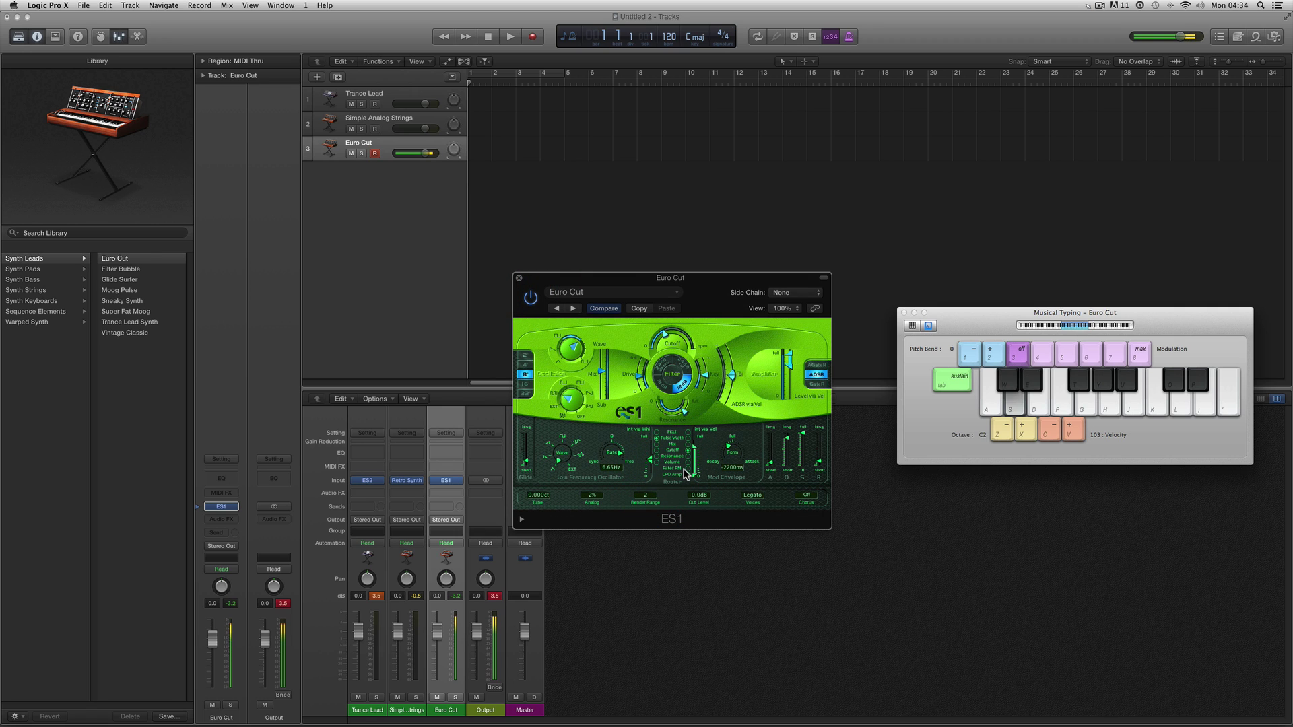
key(s)
key(g)
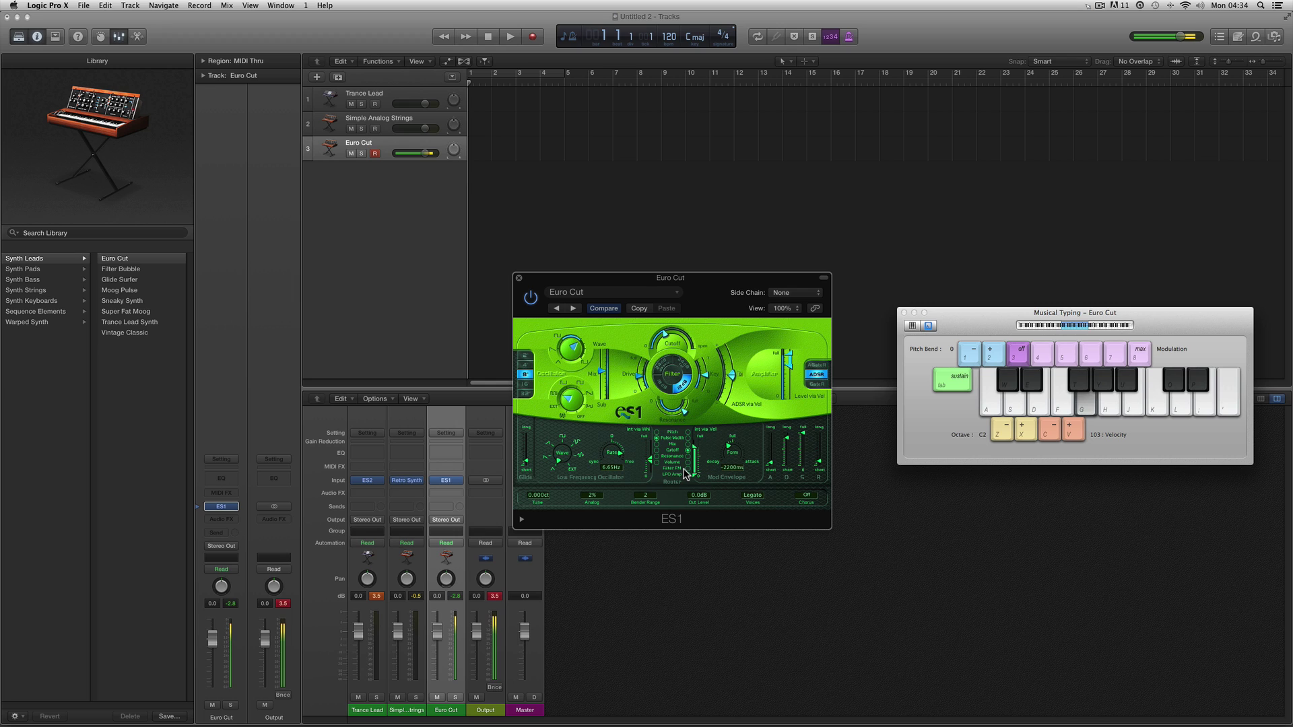
key(s)
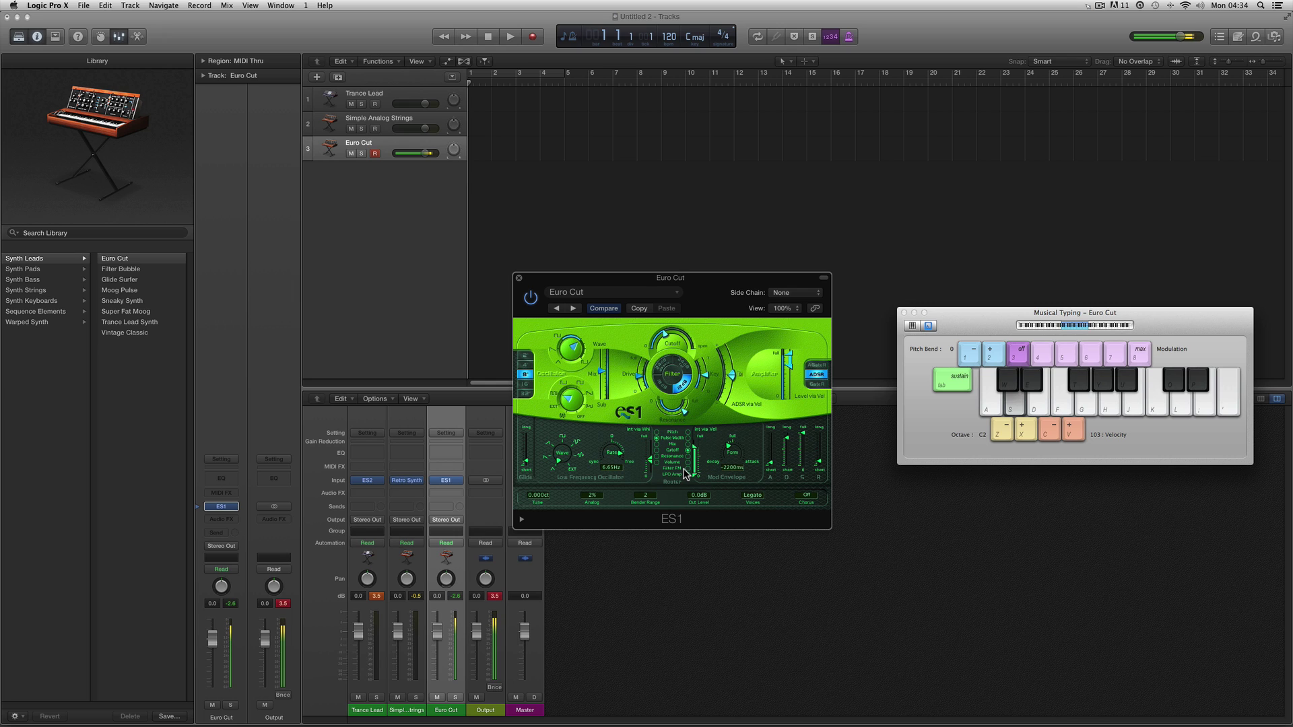
key(g)
key(f)
key(d)
key(s)
- Step through the Filter Bubble, Glide Surfer and Moog Pulse presets, playing notes on each
click(574, 308)
key(s)
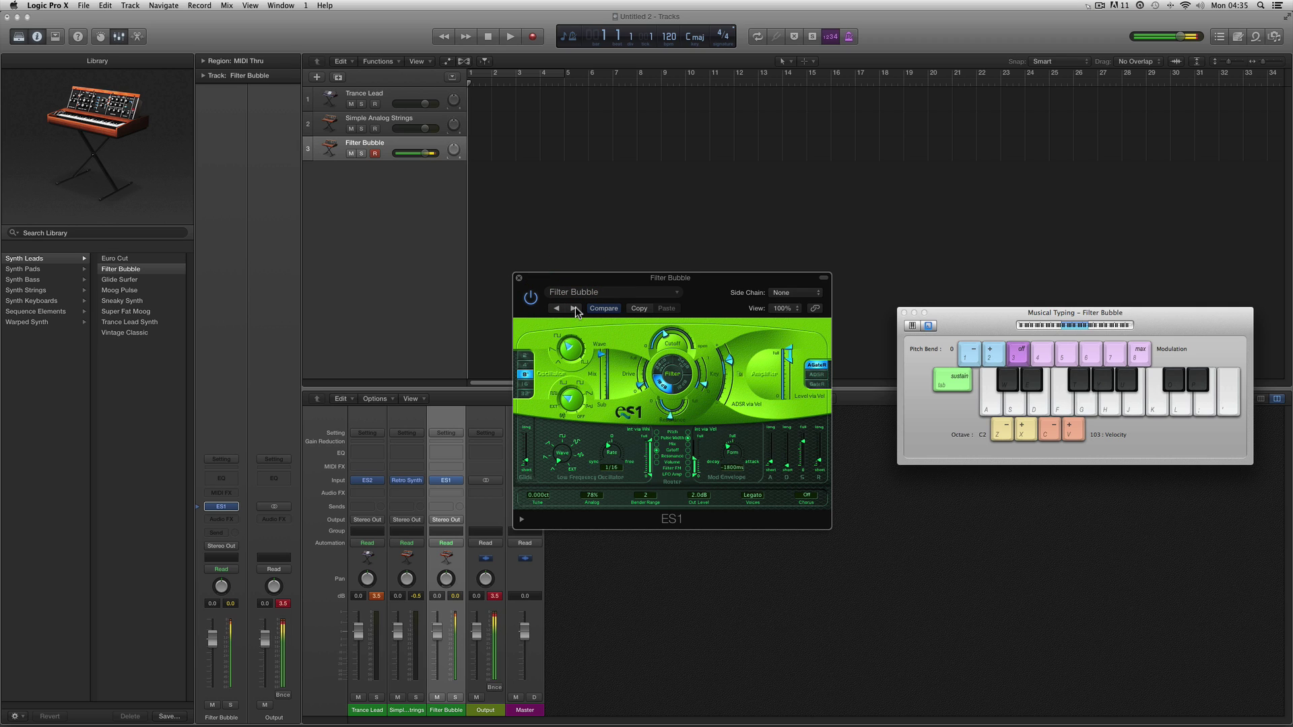
key(g)
key(s)
key(g)
key(s)
key(g)
click(575, 308)
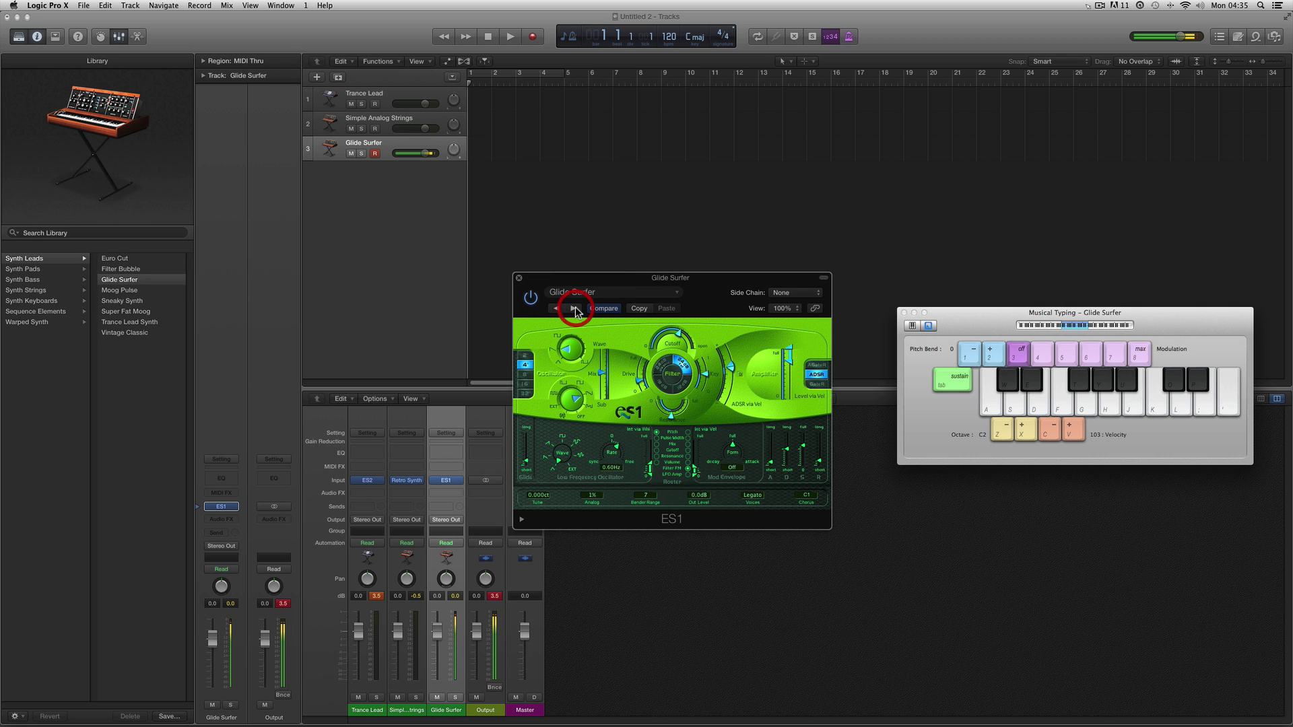
key(s)
key(g)
click(575, 308)
key(s)
key(g)
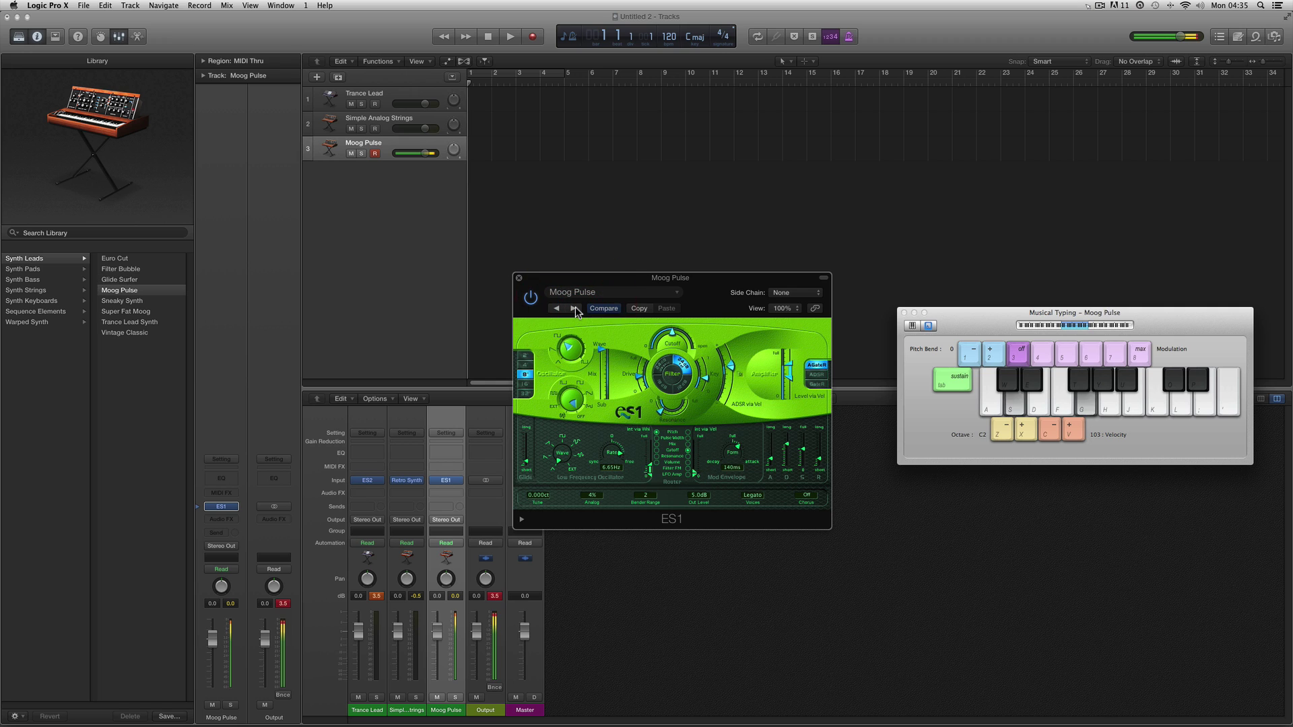
key(s)
key(g)
key(s)
- Audition Sneaky Synth and Super Fat Moog, then settle on Trance Lead Synth
click(575, 309)
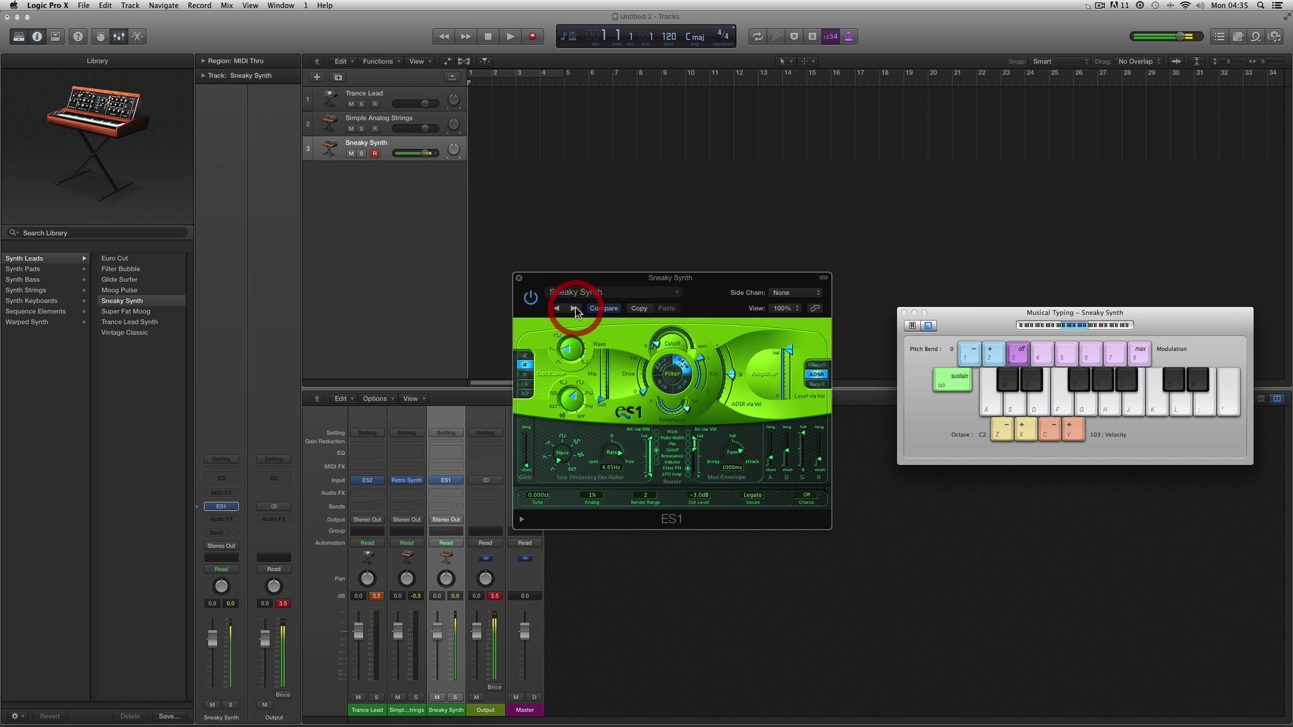
key(g)
key(g)
key(s)
click(575, 309)
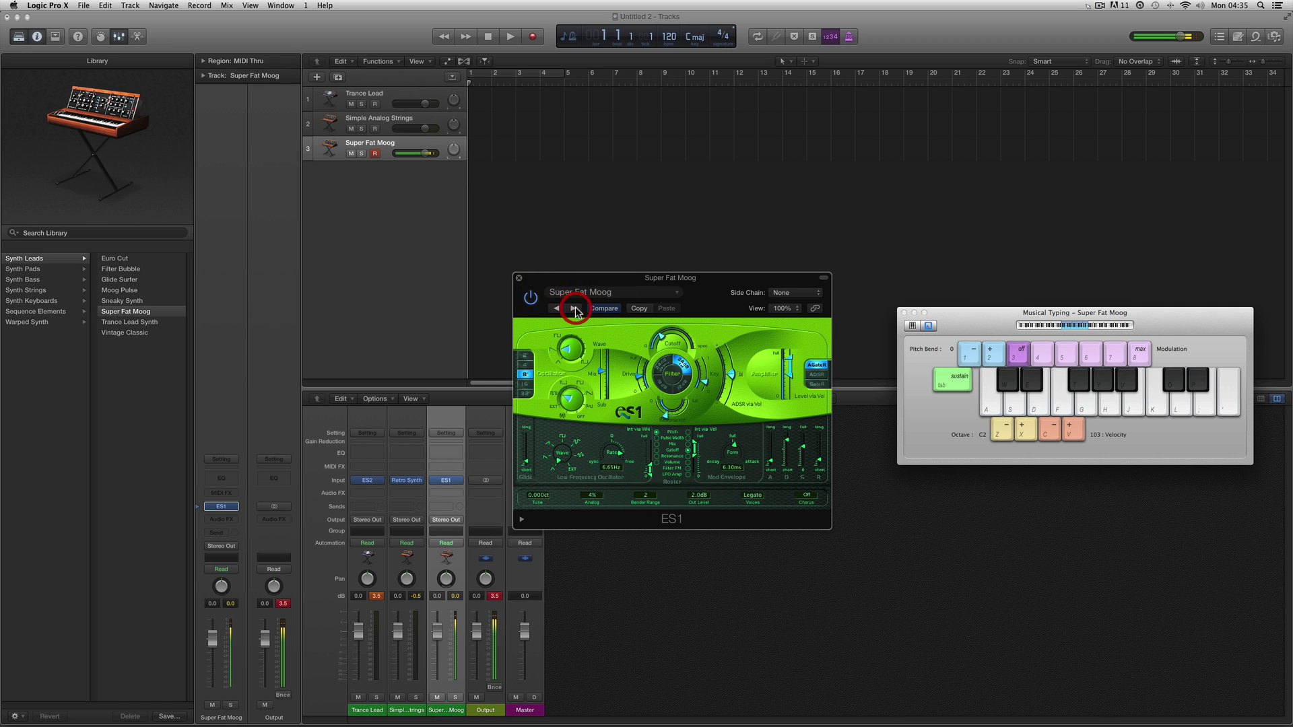
key(s)
key(g)
key(f)
key(f)
key(g)
key(f)
key(s)
click(575, 308)
key(s)
key(g)
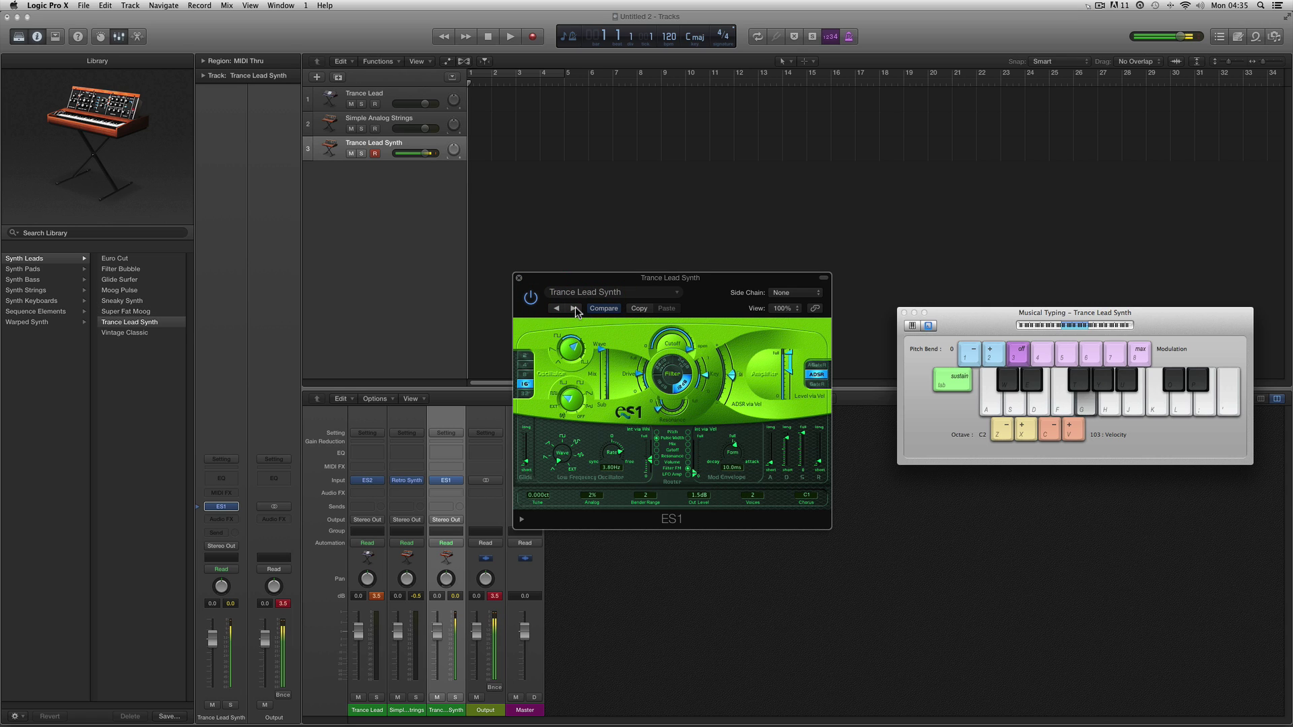
- Play a couple more Trance Lead Synth notes and close the ES1 editor
key(f)
key(s)
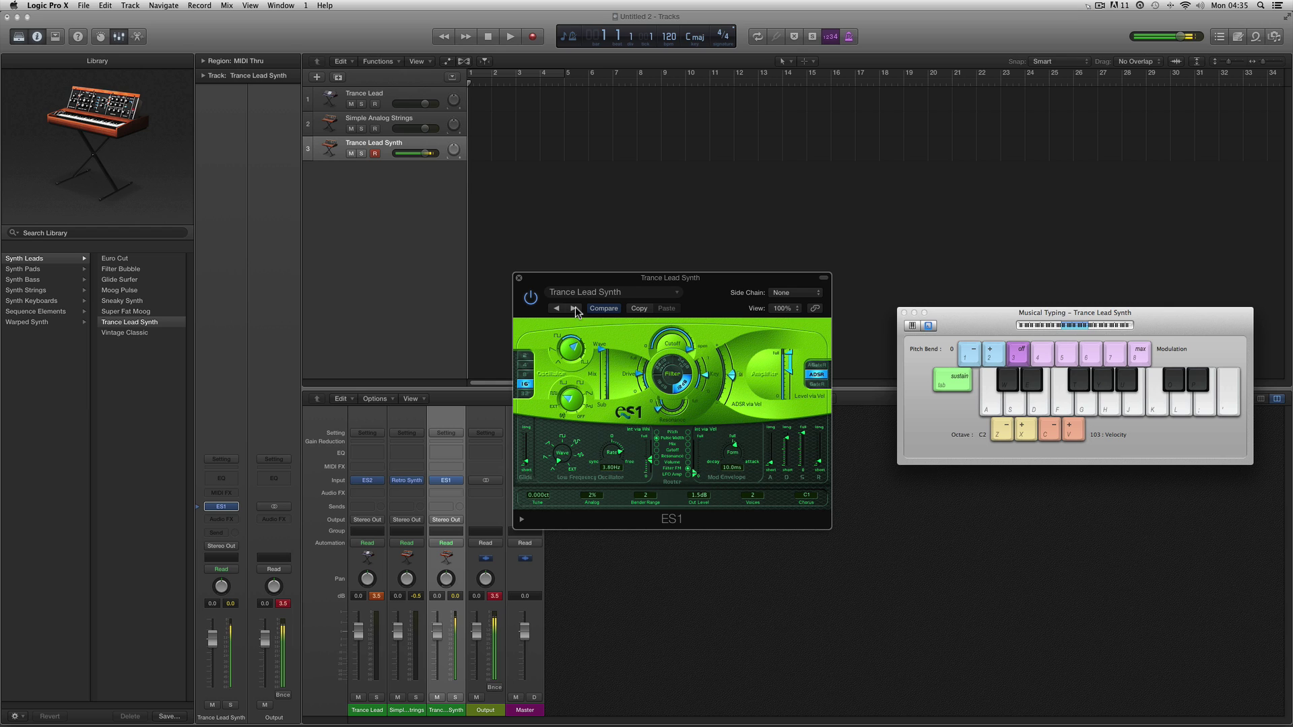
click(520, 278)
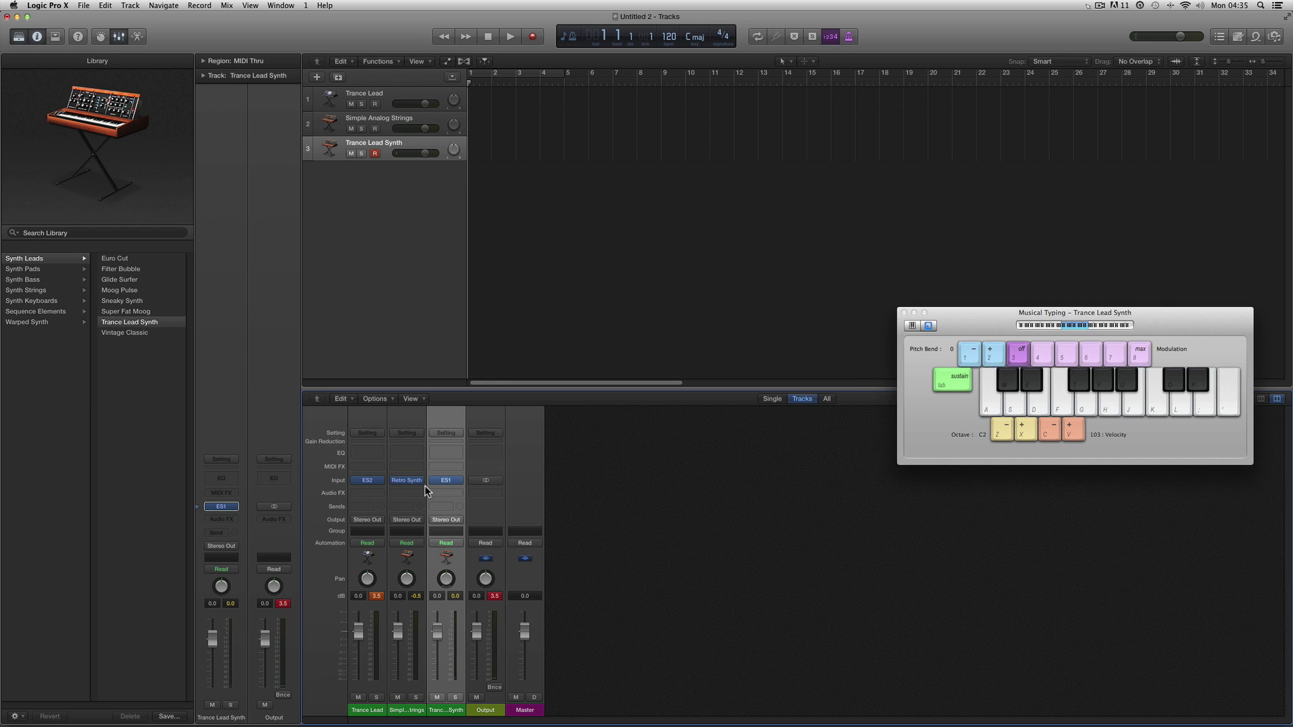
- Send the instrument tracks to Bus 1, creating a new Aux 1 return channel
click(376, 710)
click(368, 507)
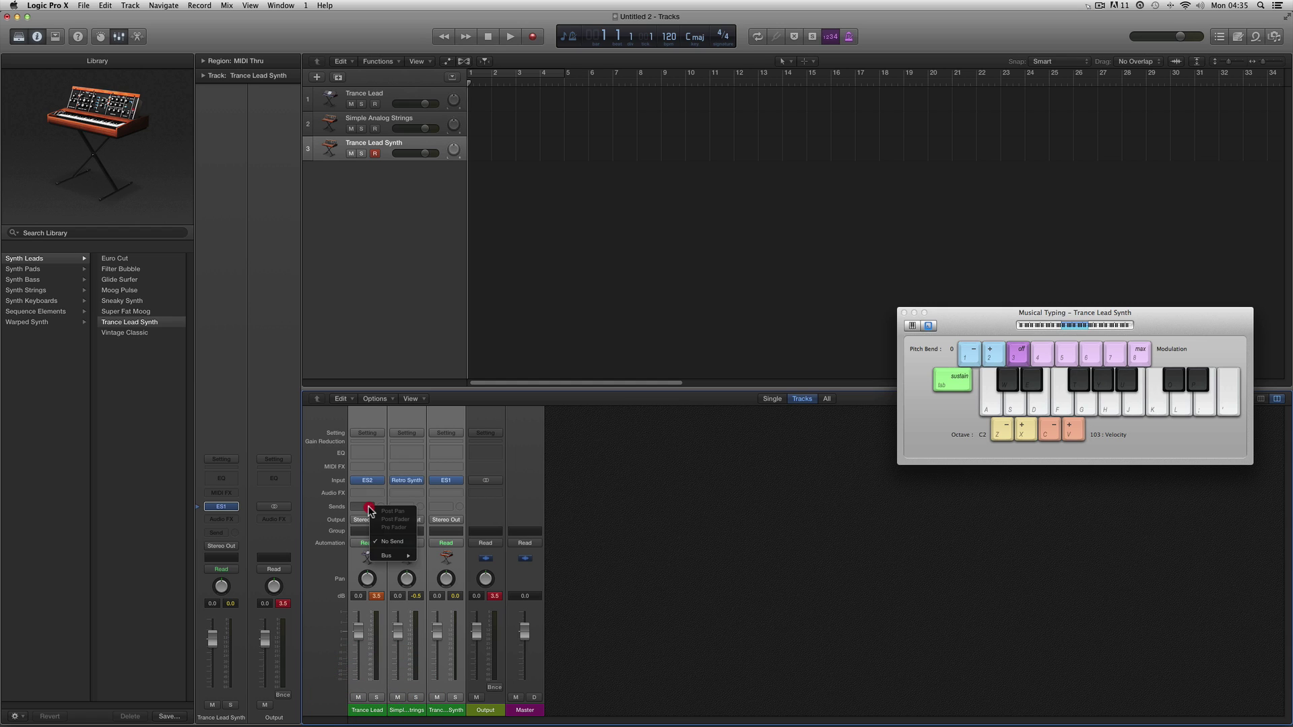
click(389, 505)
mouse_move(408, 555)
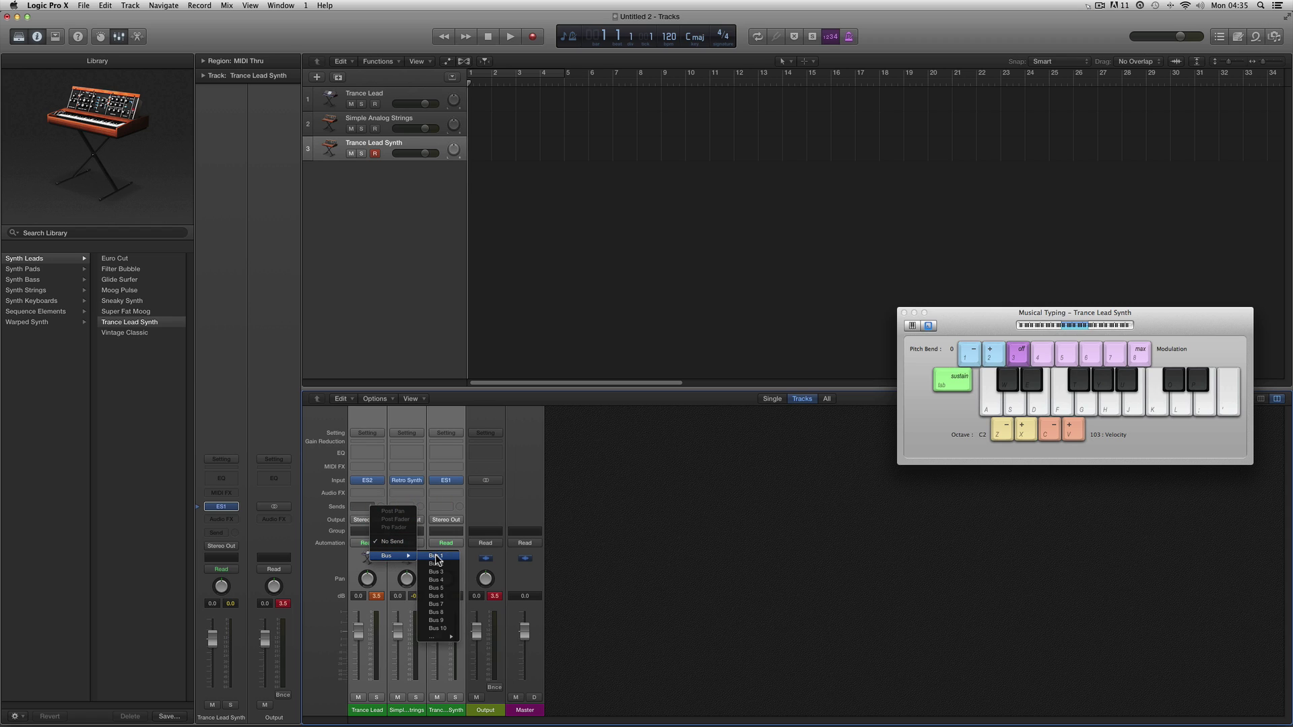
click(437, 557)
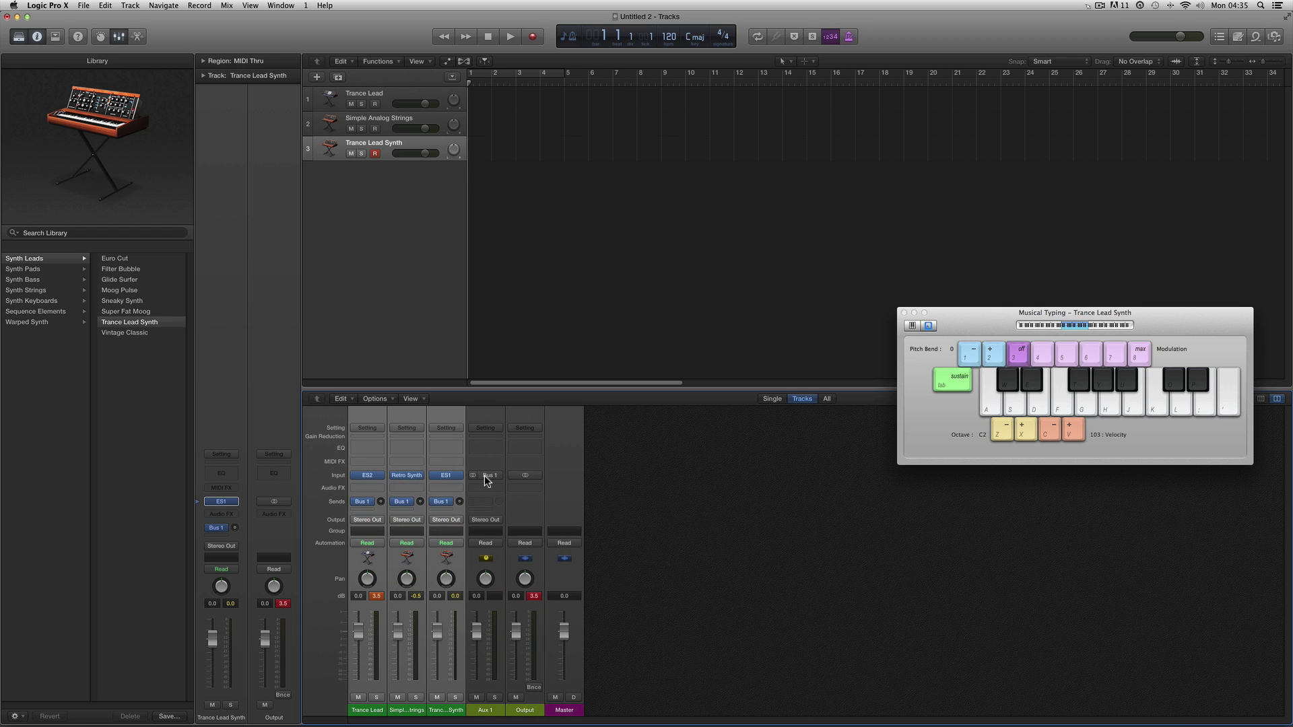
click(492, 490)
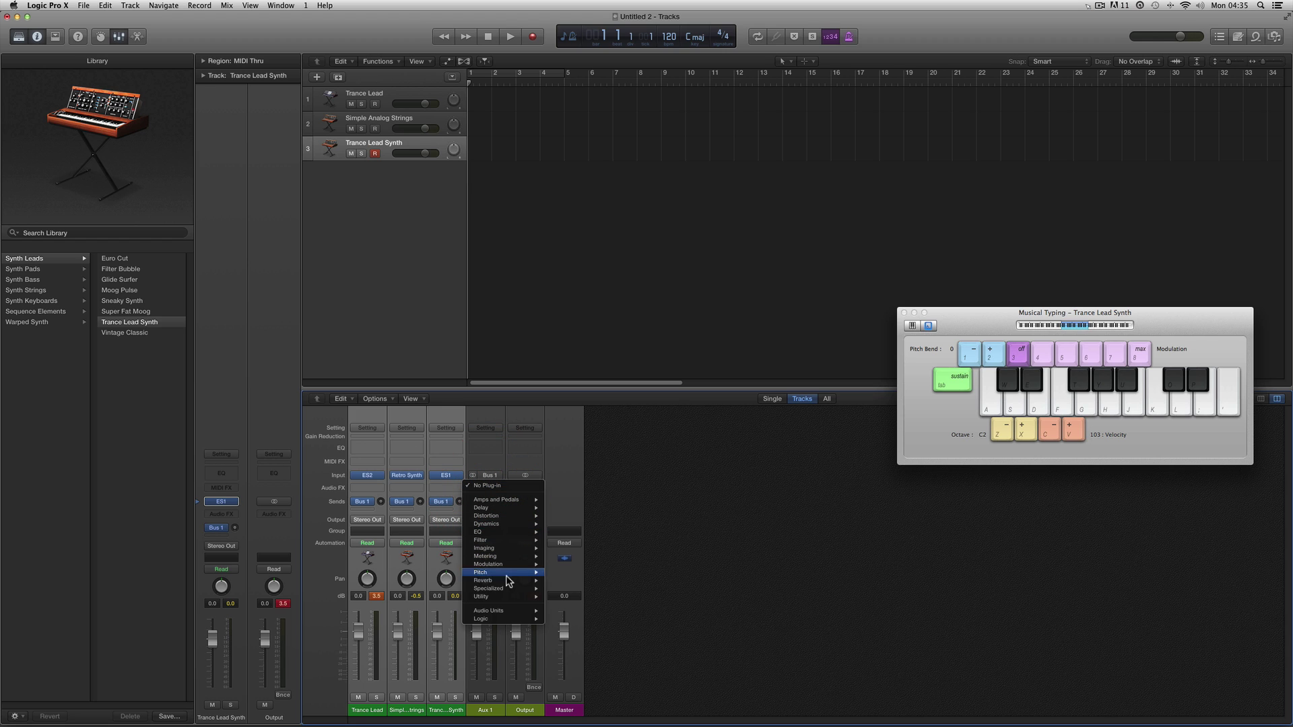
- Insert a stereo Space Designer on Aux 1 with the 03.1s Midnight Plate preset
mouse_move(503, 584)
mouse_move(581, 605)
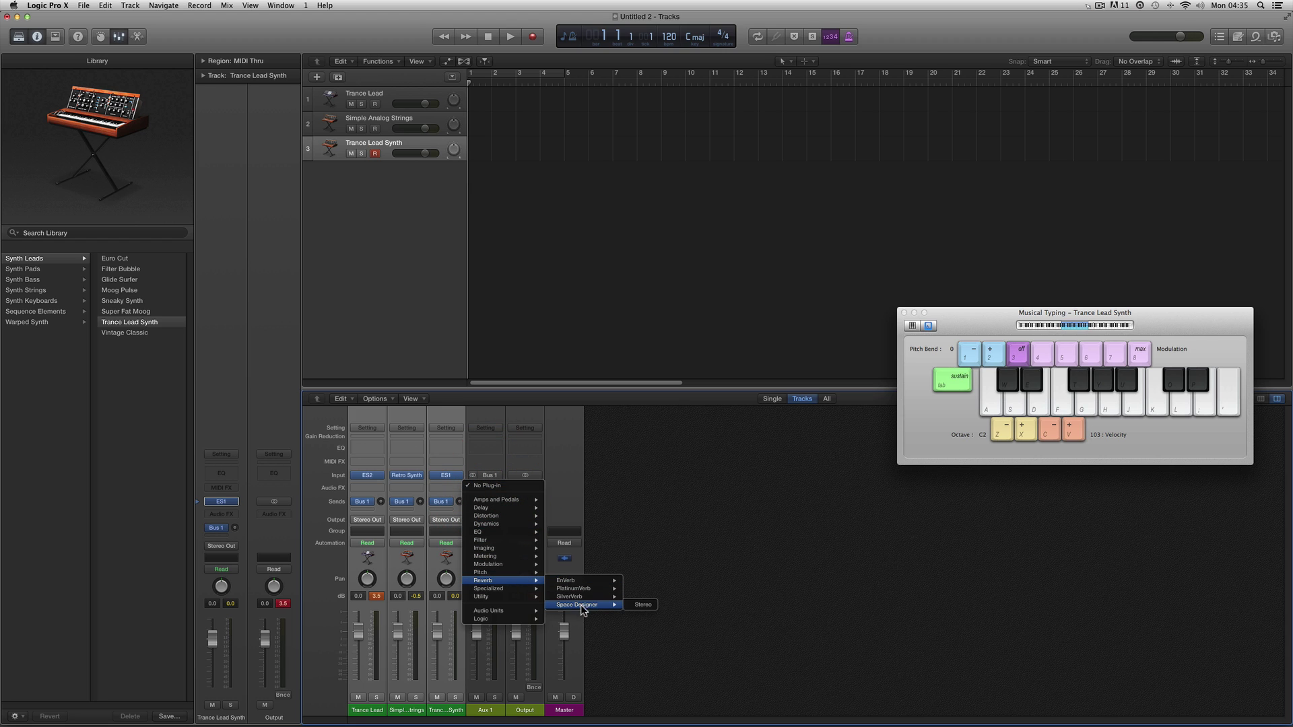
click(633, 605)
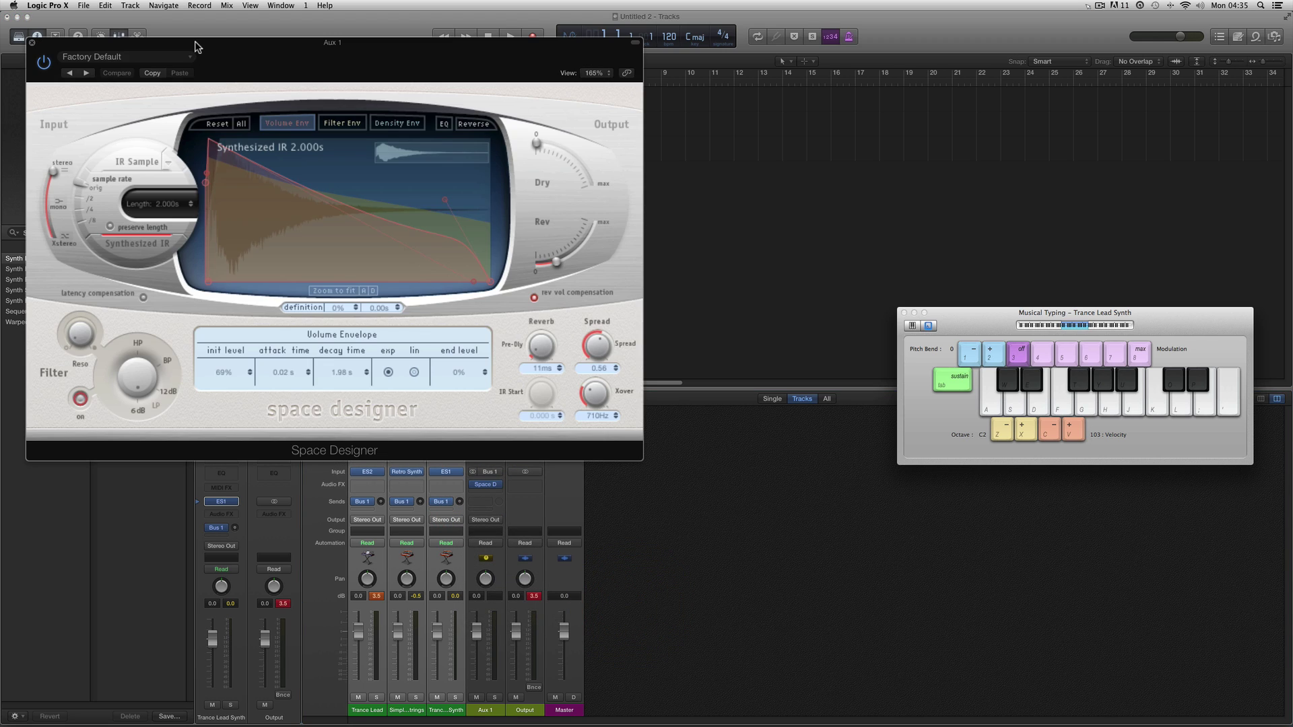
drag(196, 46, 359, 225)
click(289, 235)
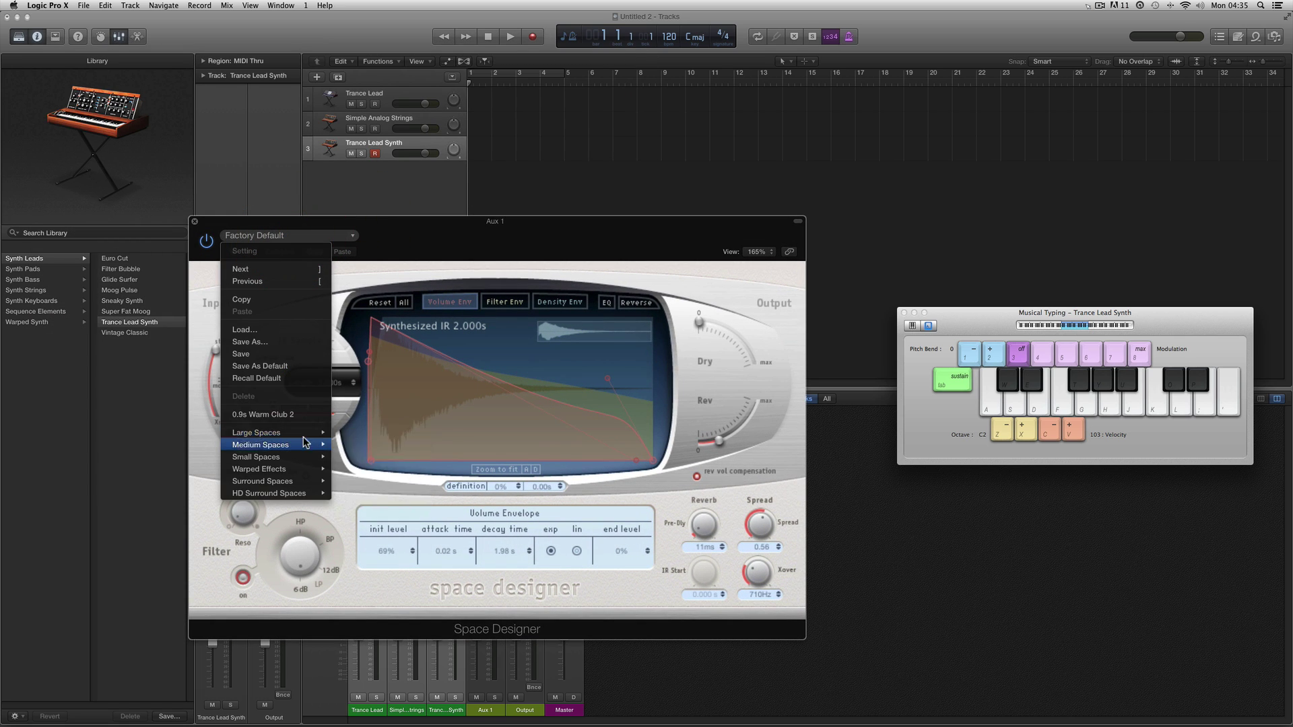
mouse_move(293, 438)
mouse_move(368, 458)
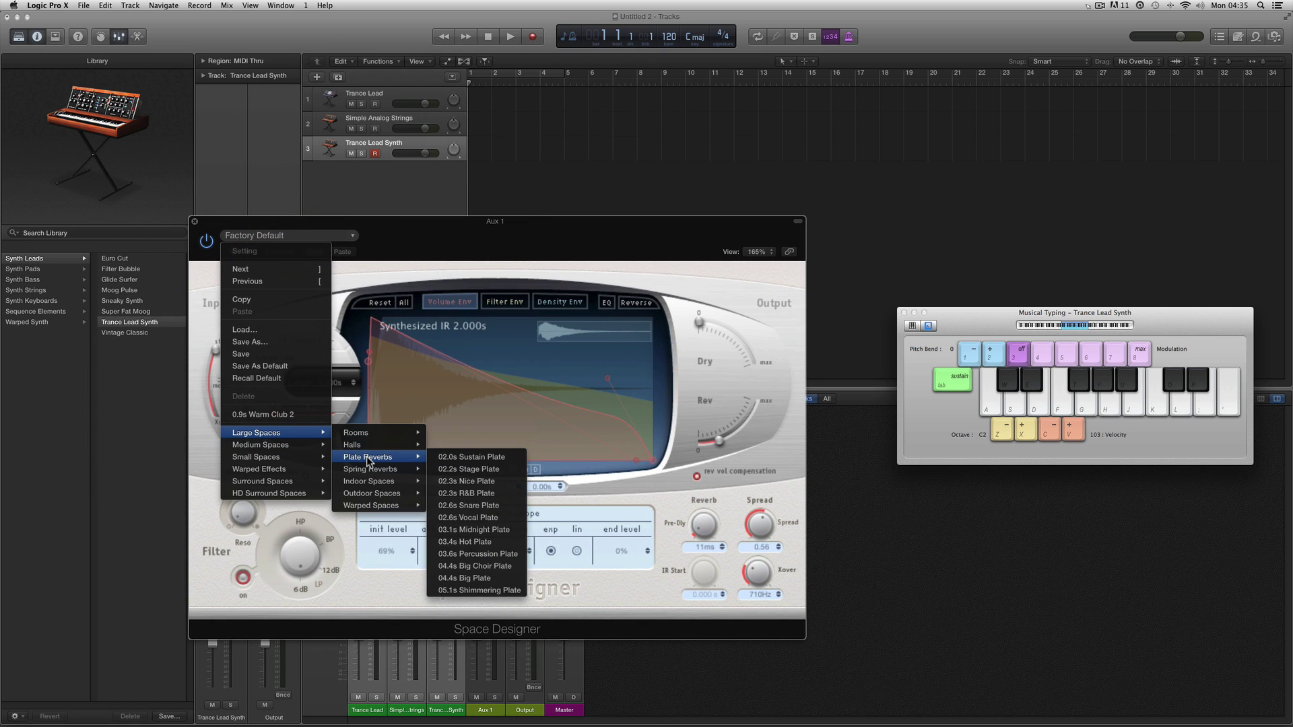
click(485, 530)
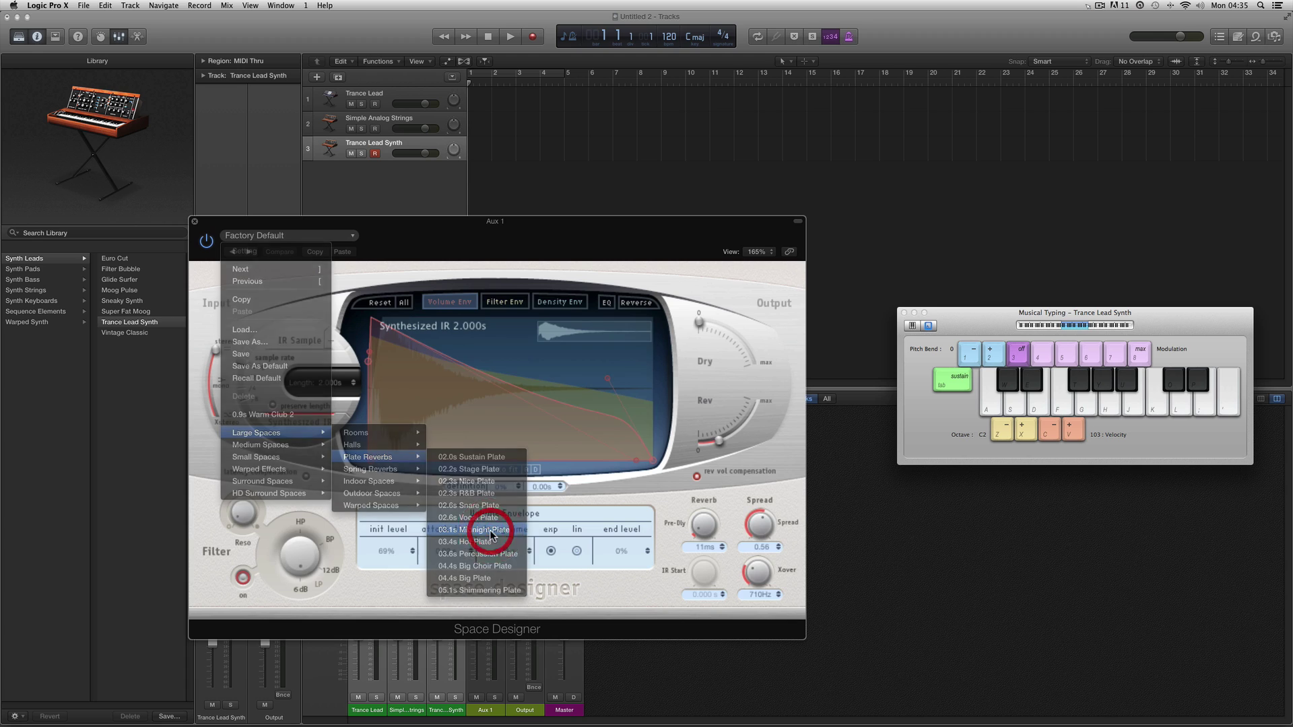
click(194, 221)
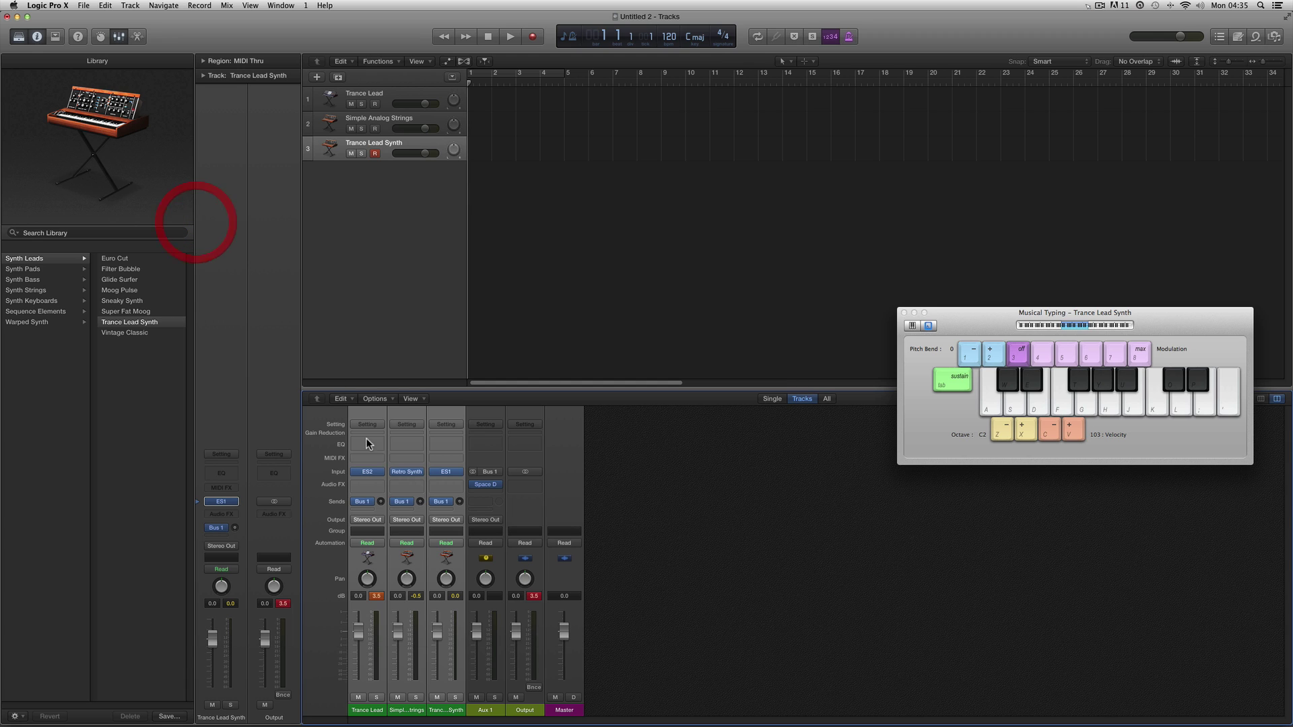
- Raise the Bus 1 reverb send of all three tracks to -14.6
click(381, 502)
drag(378, 489, 378, 462)
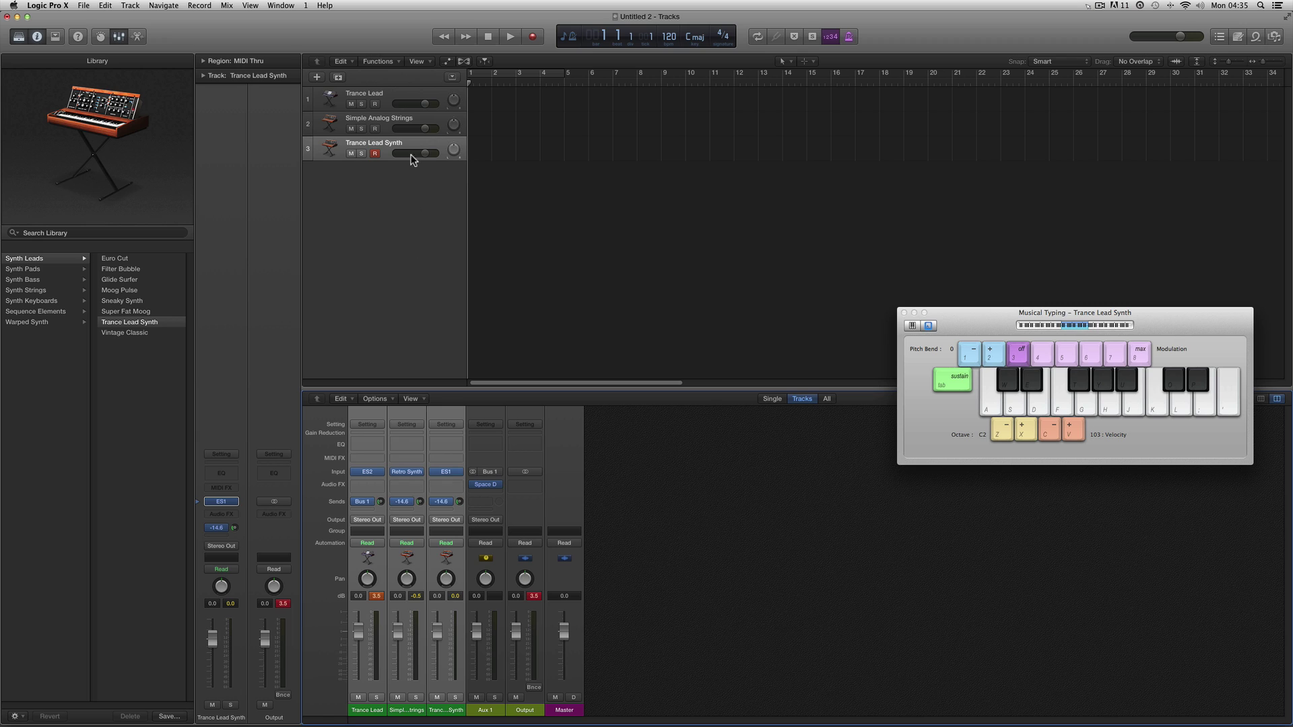
click(377, 96)
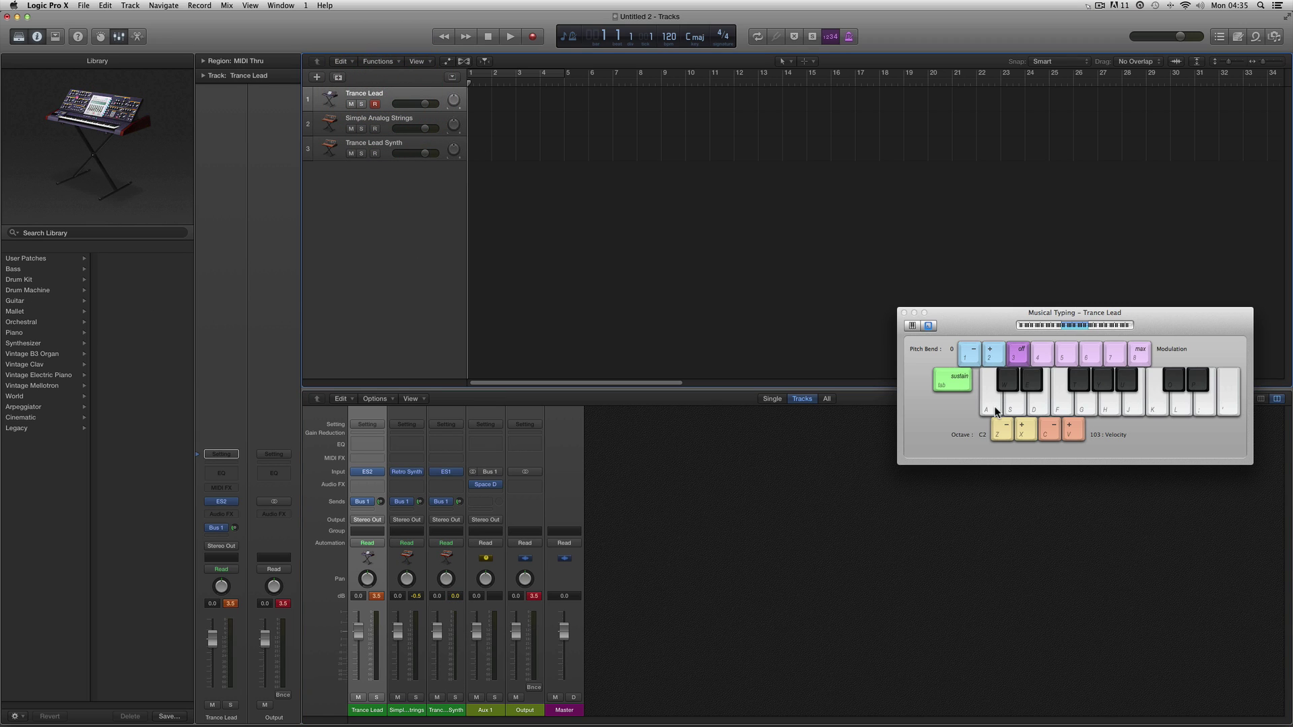
key(a)
key(d)
key(f)
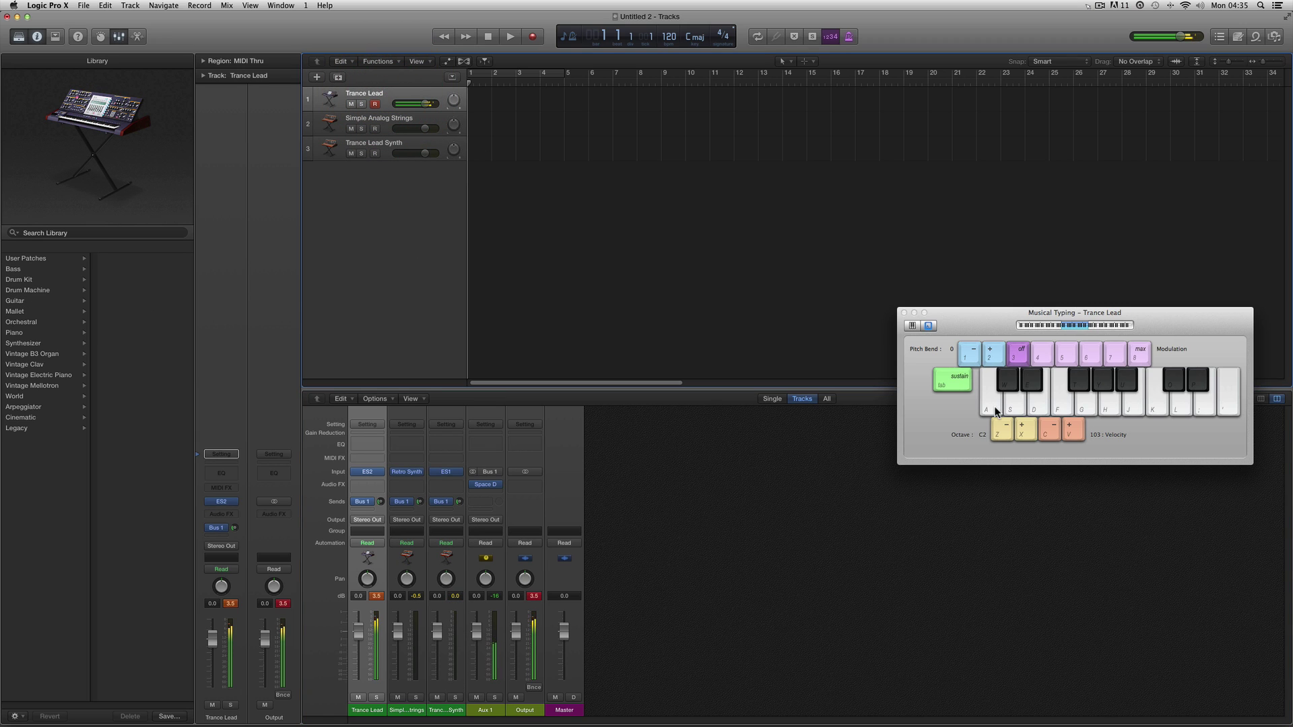
click(391, 120)
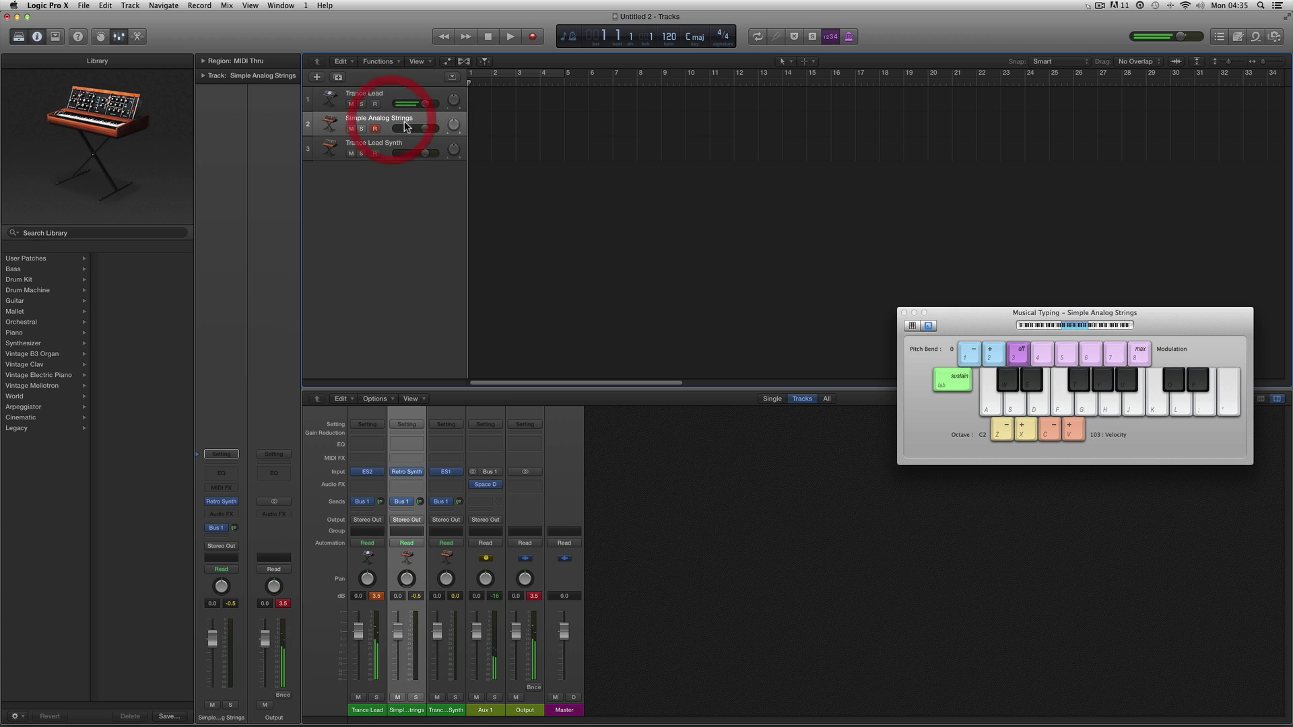
key(s)
key(d)
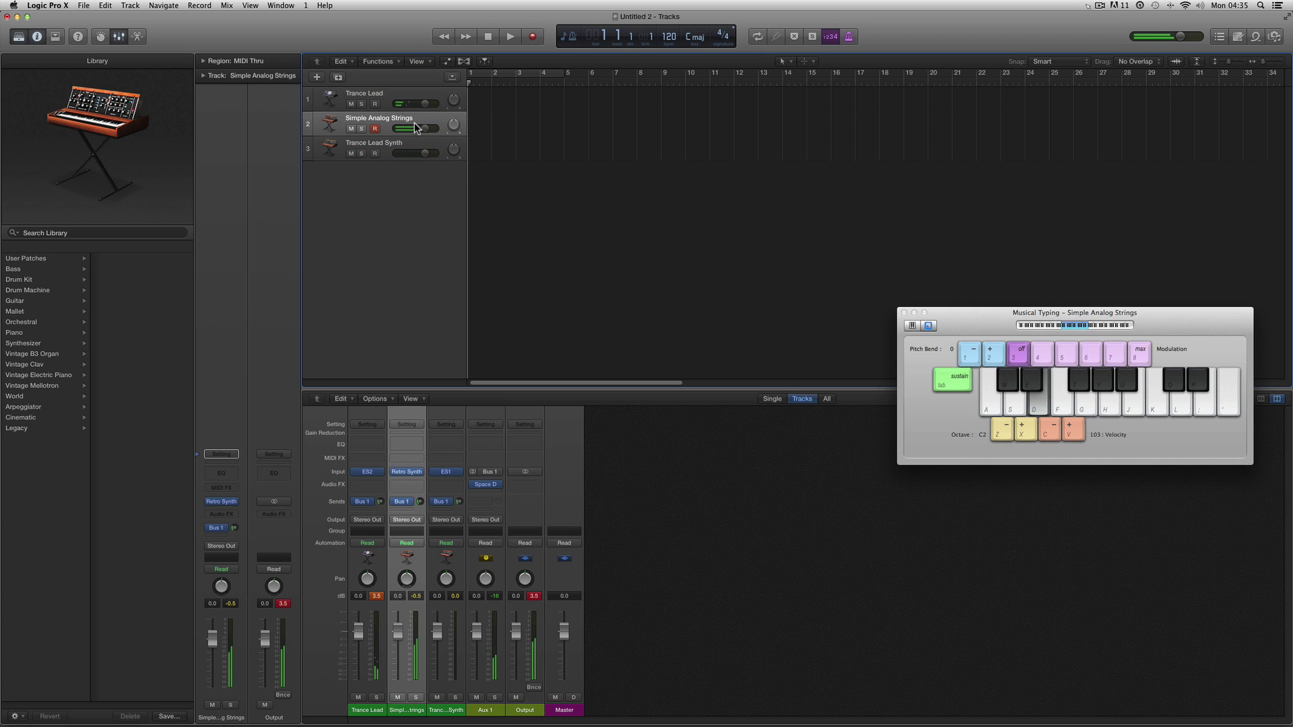
key(f)
key(g)
key(f)
key(h)
key(f)
key(j)
key(k)
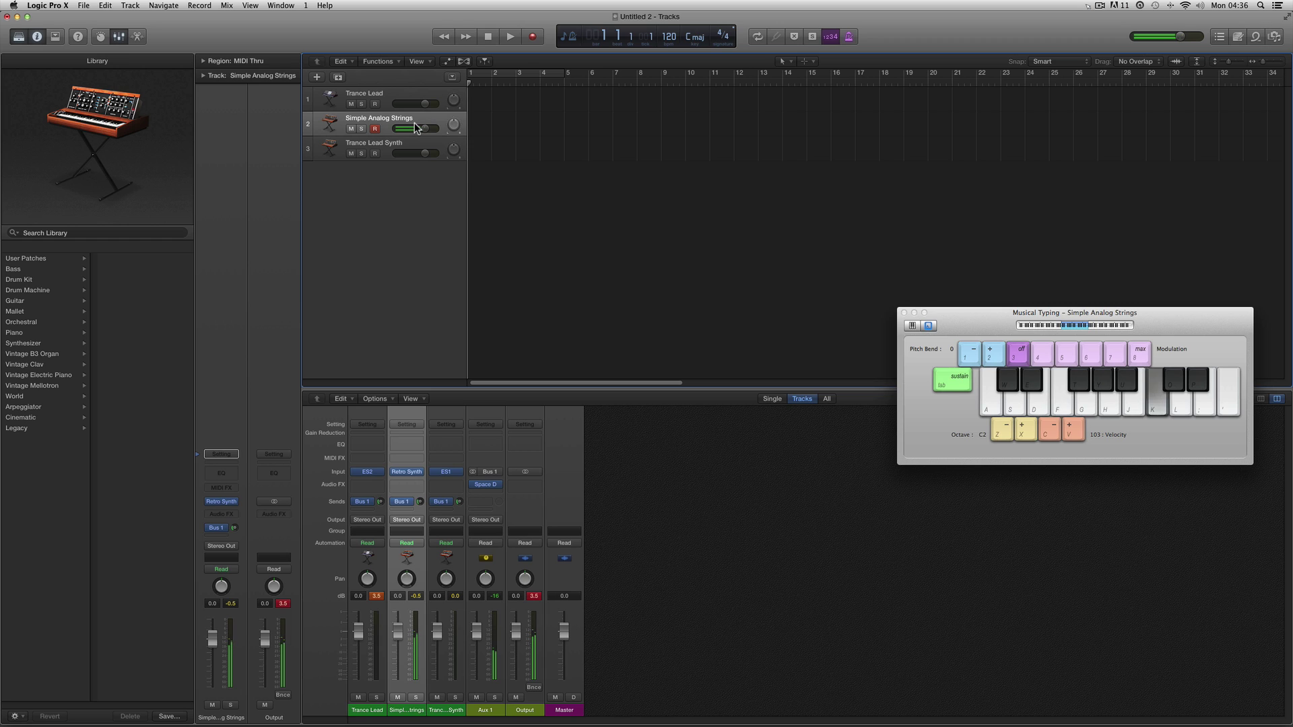
key(f)
key(k)
key(f)
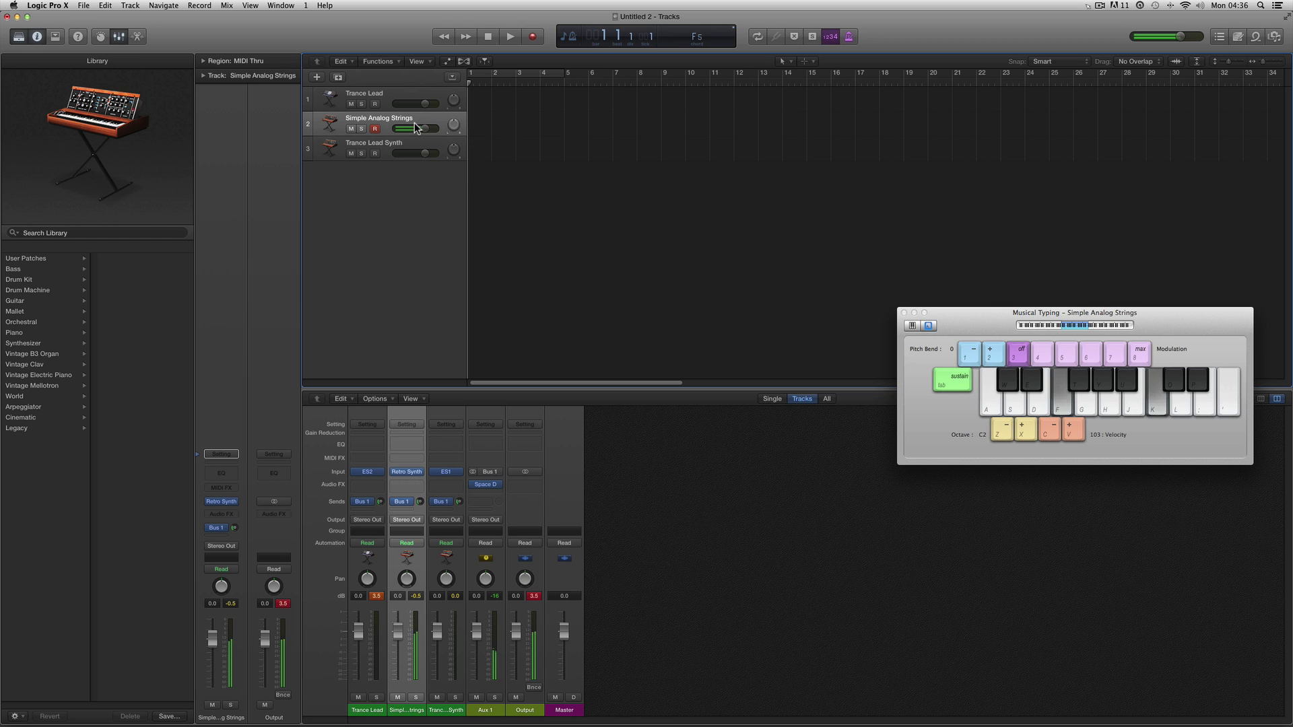
key(y)
key(k)
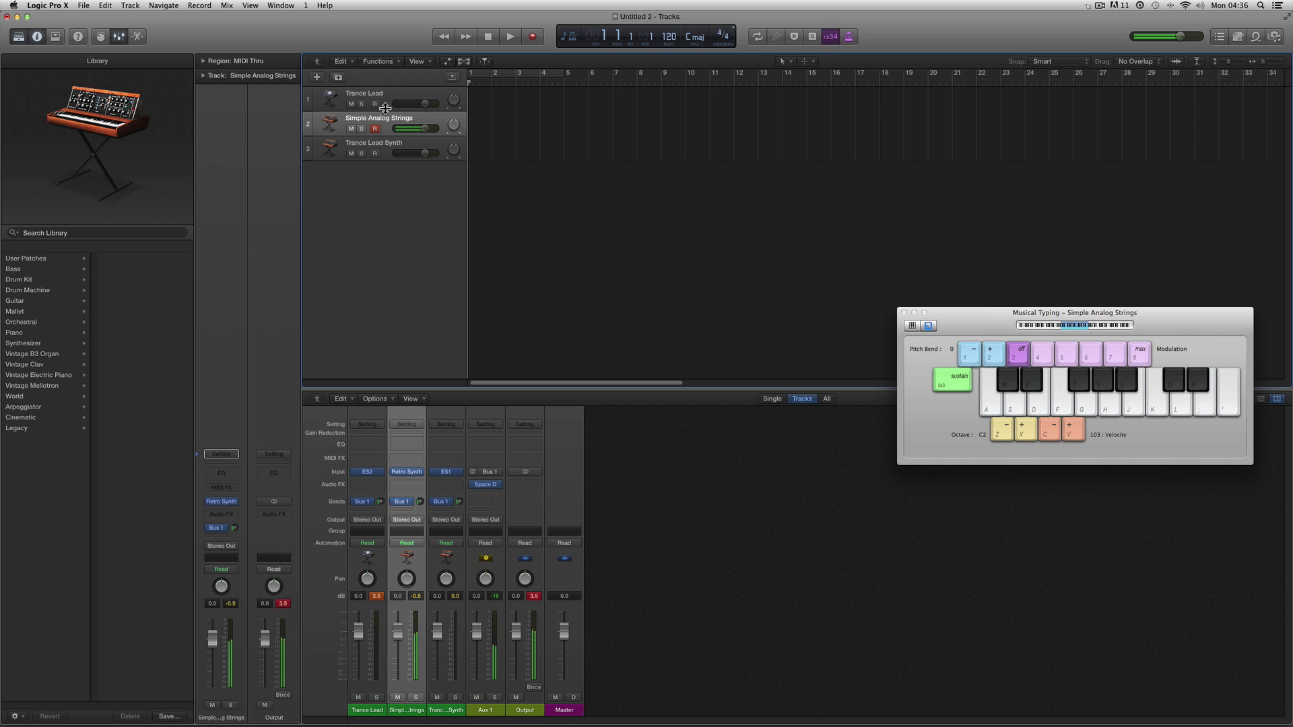
click(382, 145)
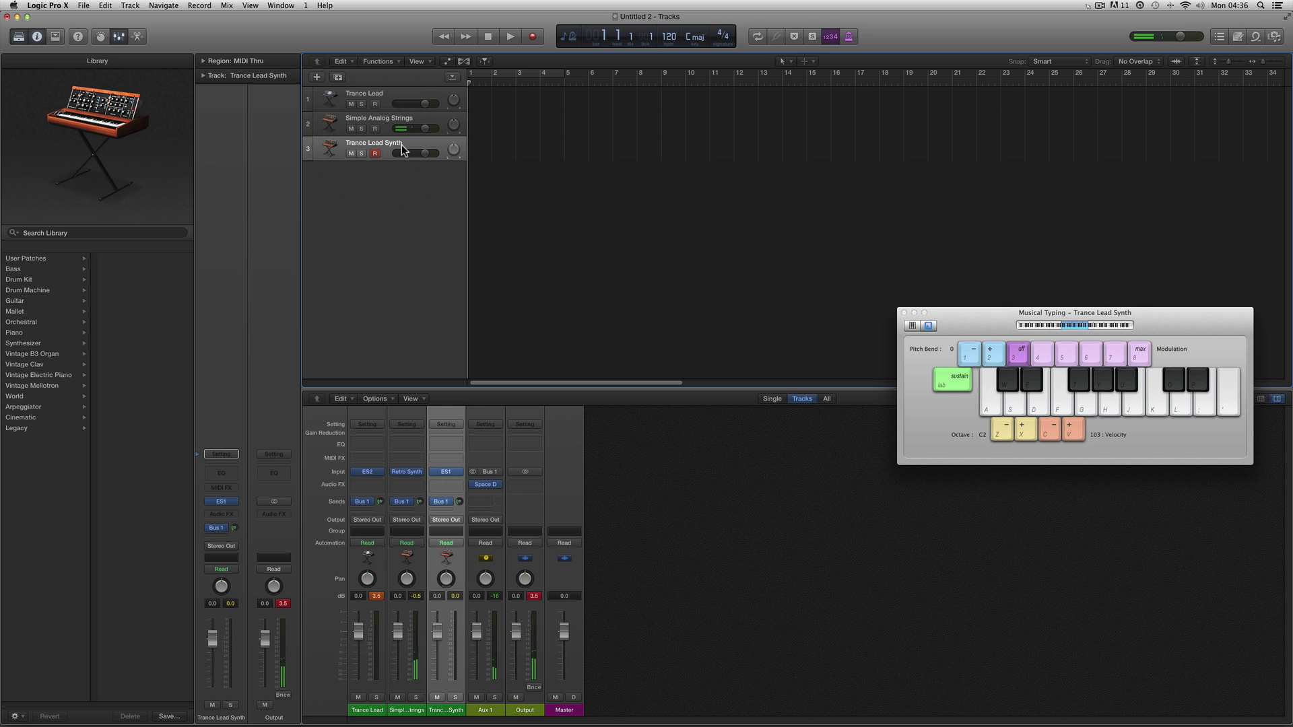
key(k)
key(h)
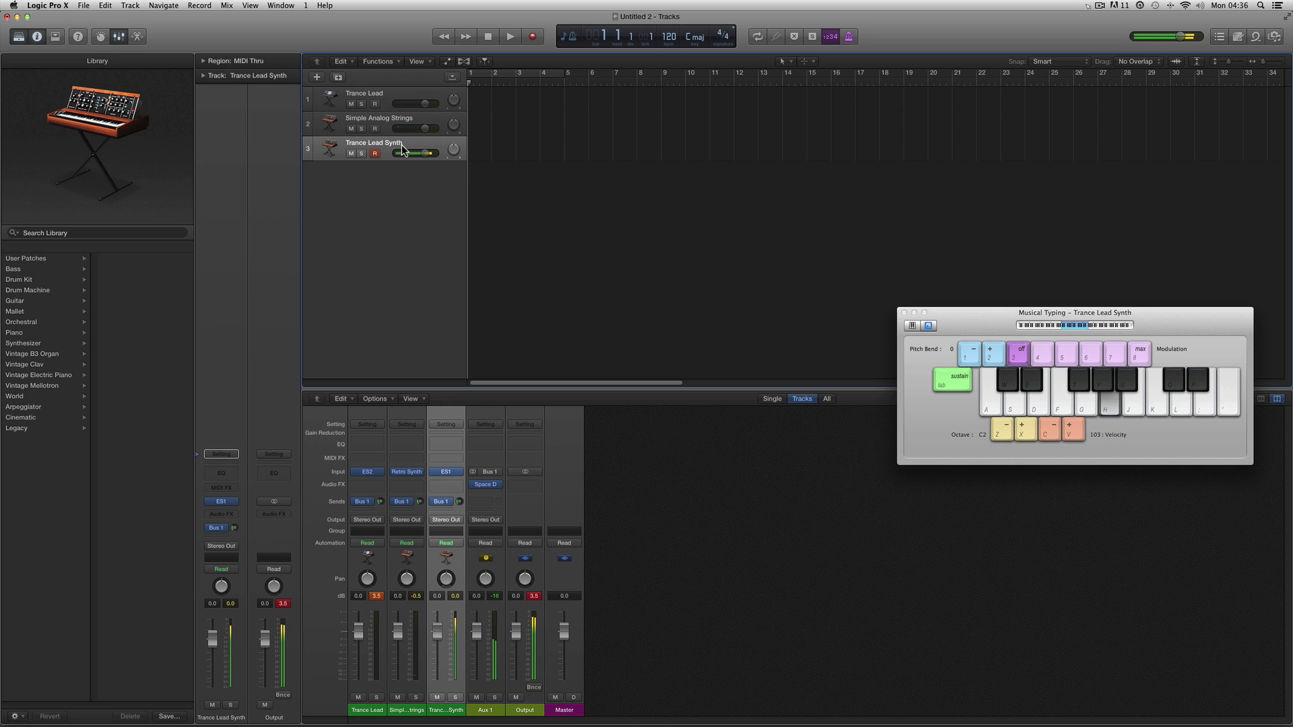
key(g)
key(k)
key(h)
key(g)
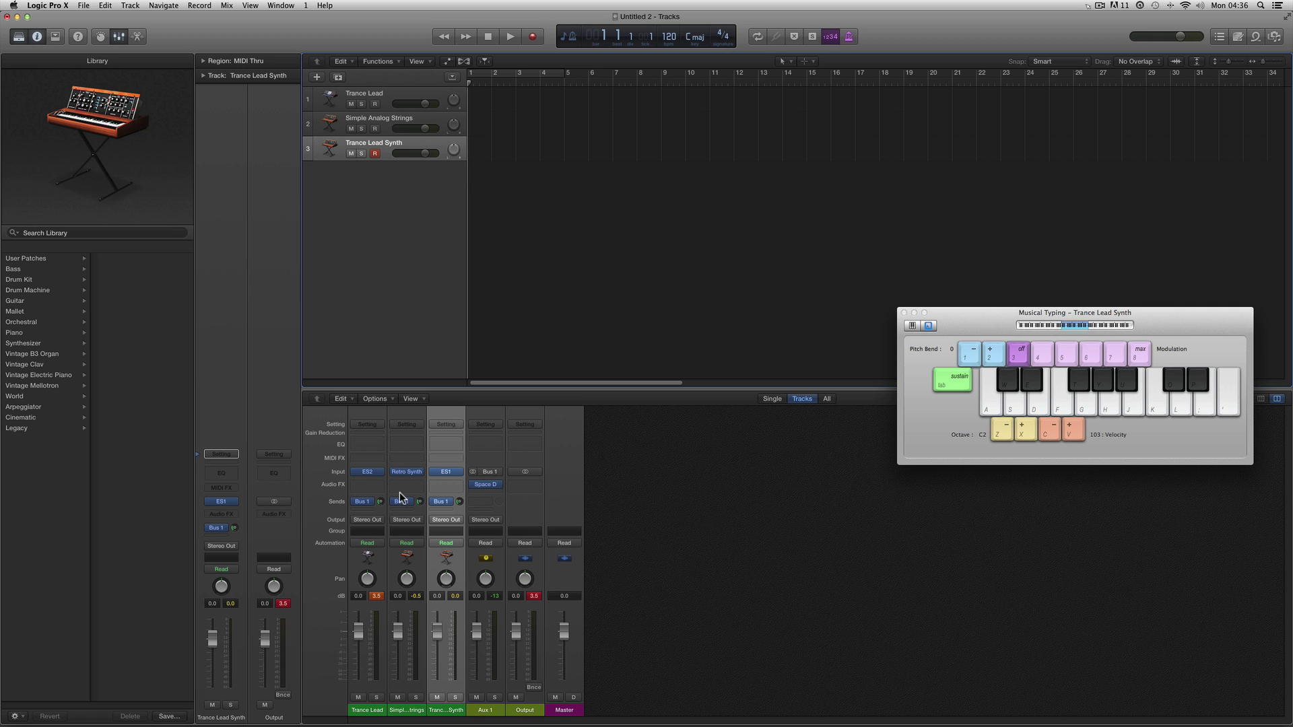
- Browse Trance Lead Synth's instrument list twice, leaving the instrument unchanged
click(459, 474)
mouse_move(486, 614)
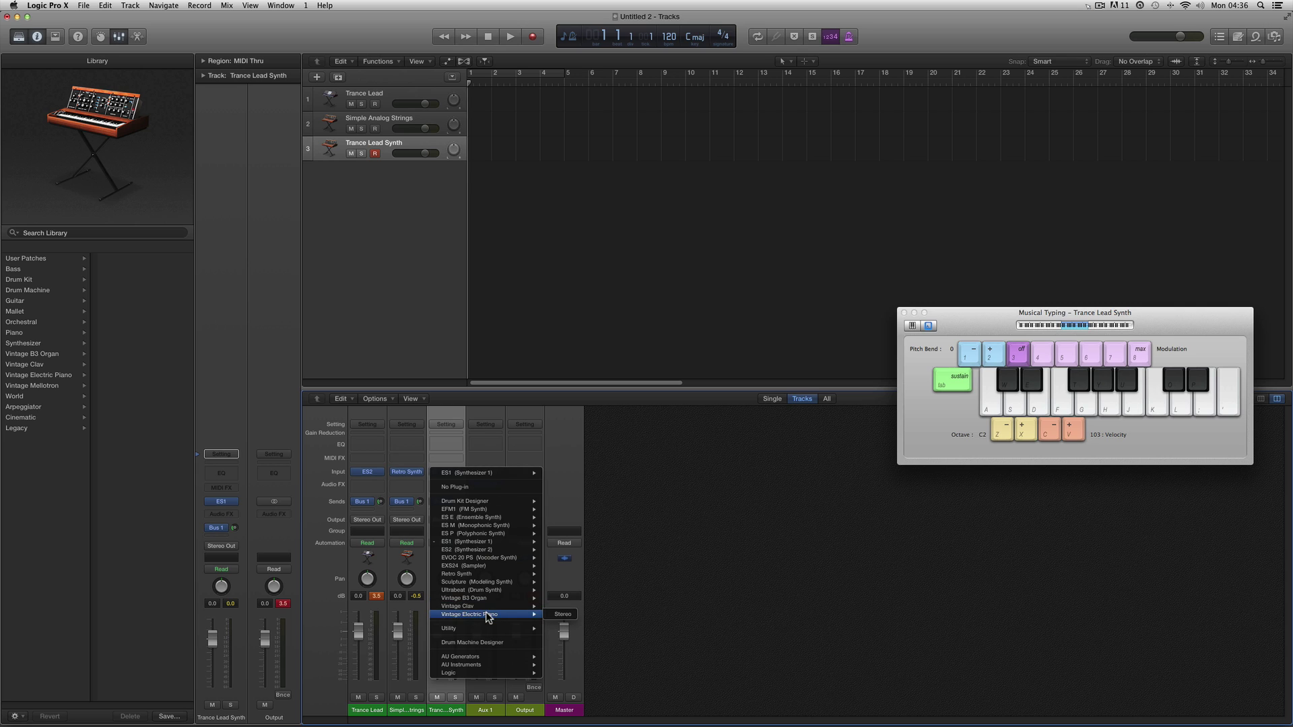
mouse_move(482, 583)
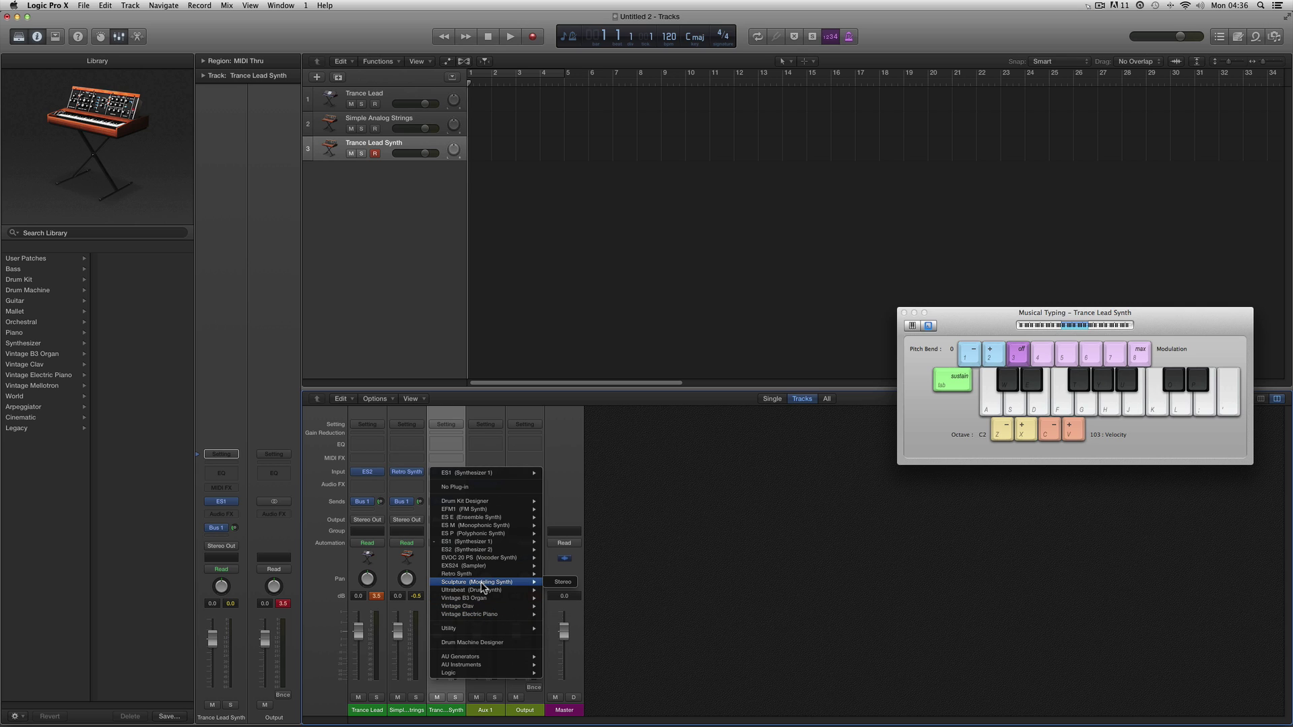
mouse_move(479, 555)
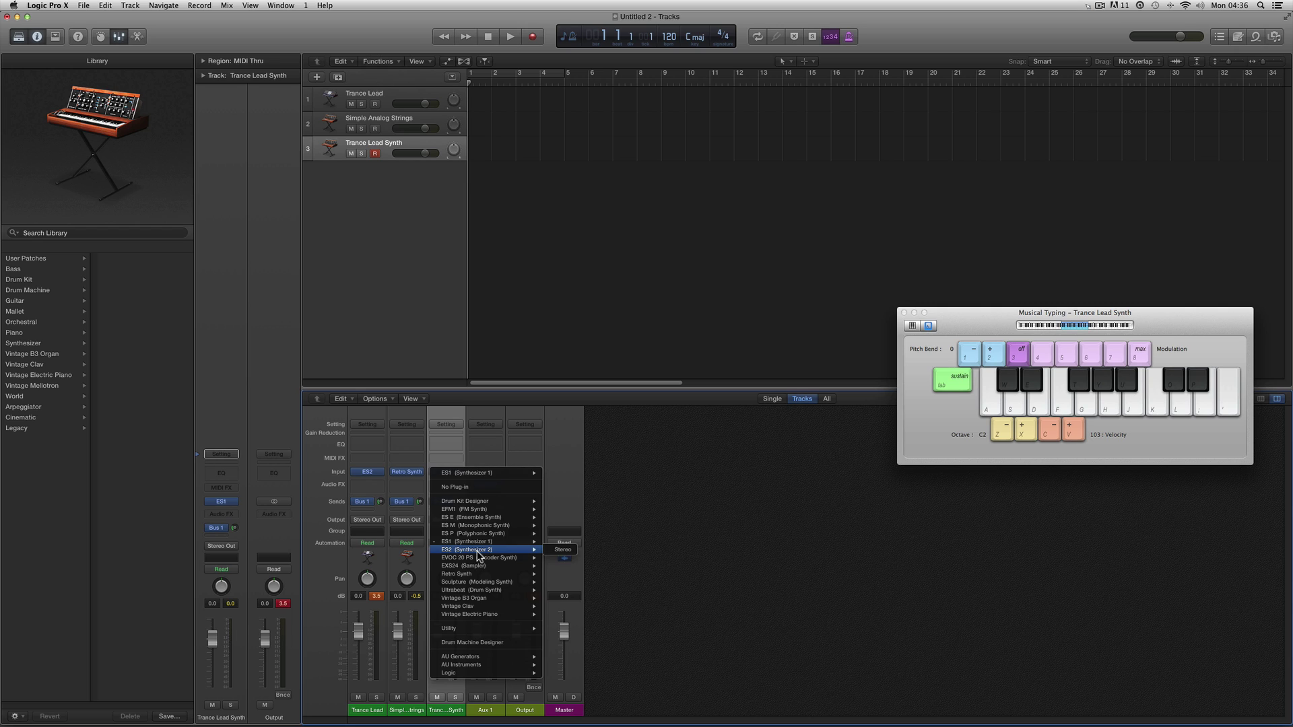
click(621, 506)
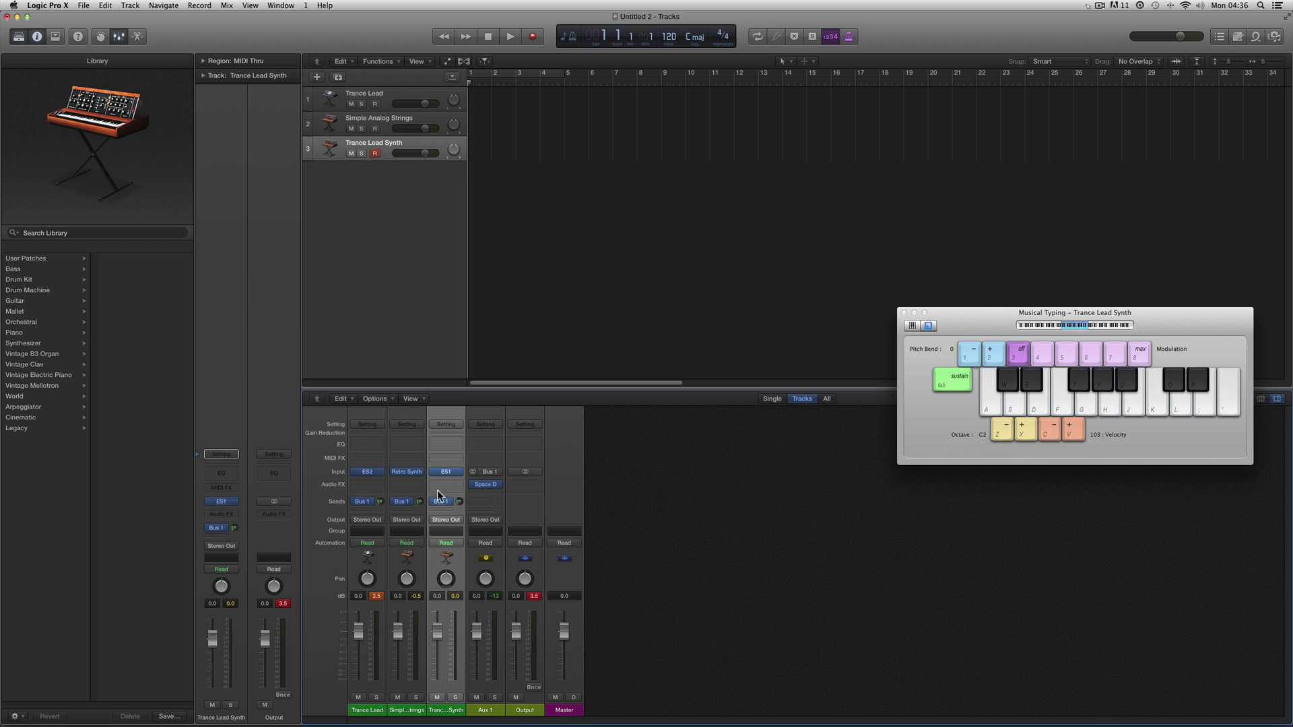
click(446, 471)
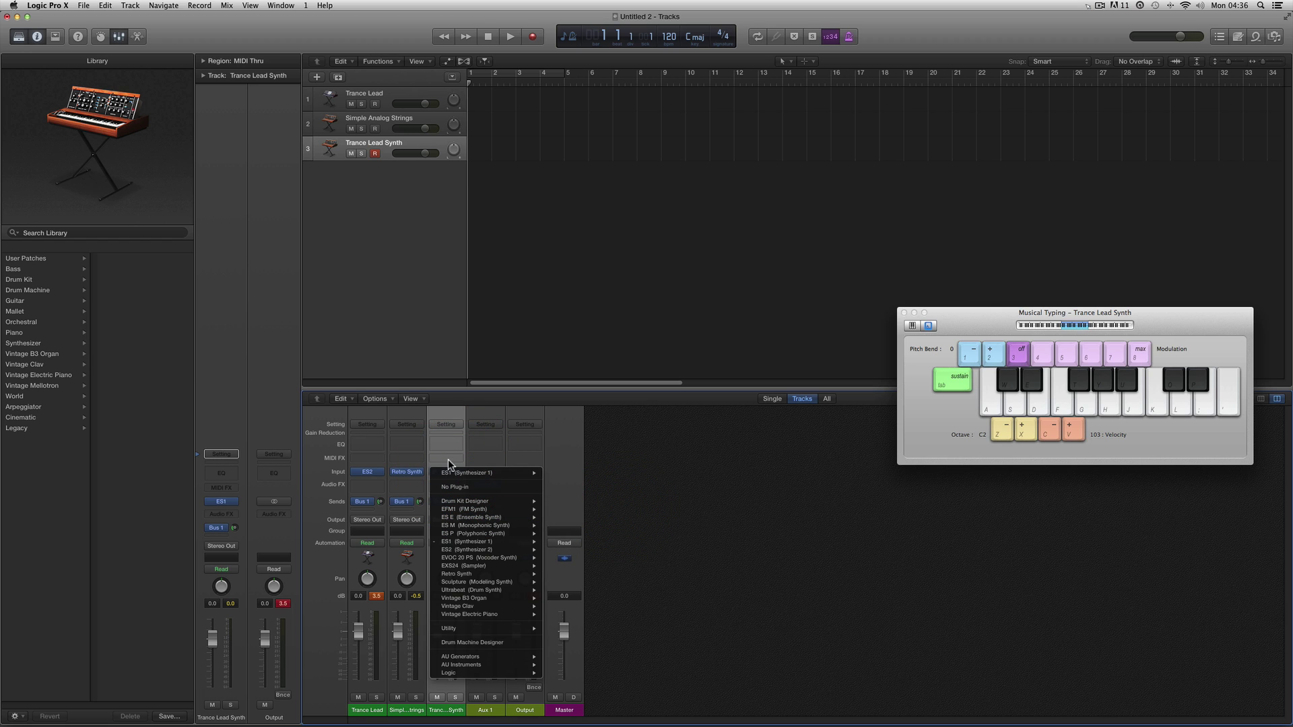
click(606, 464)
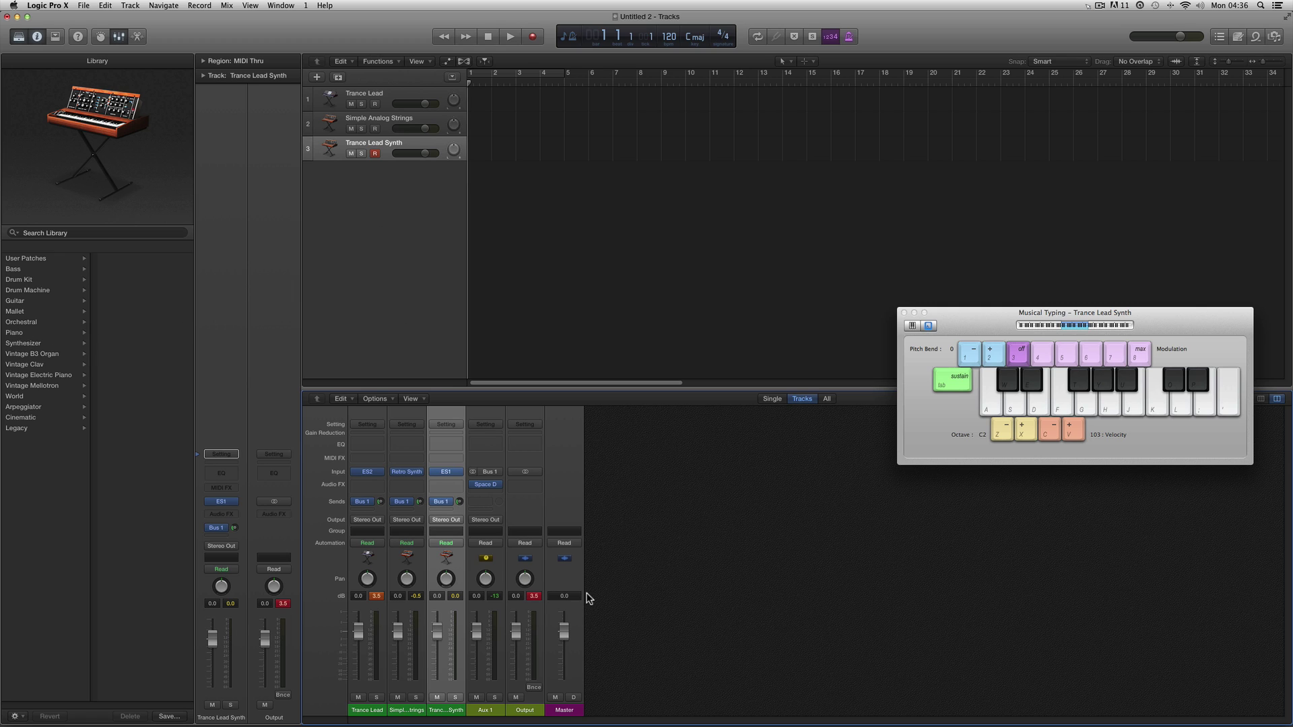
- Delete the Simple Analog Strings and Trance Lead Synth tracks, cancelling the first warning
key(Delete)
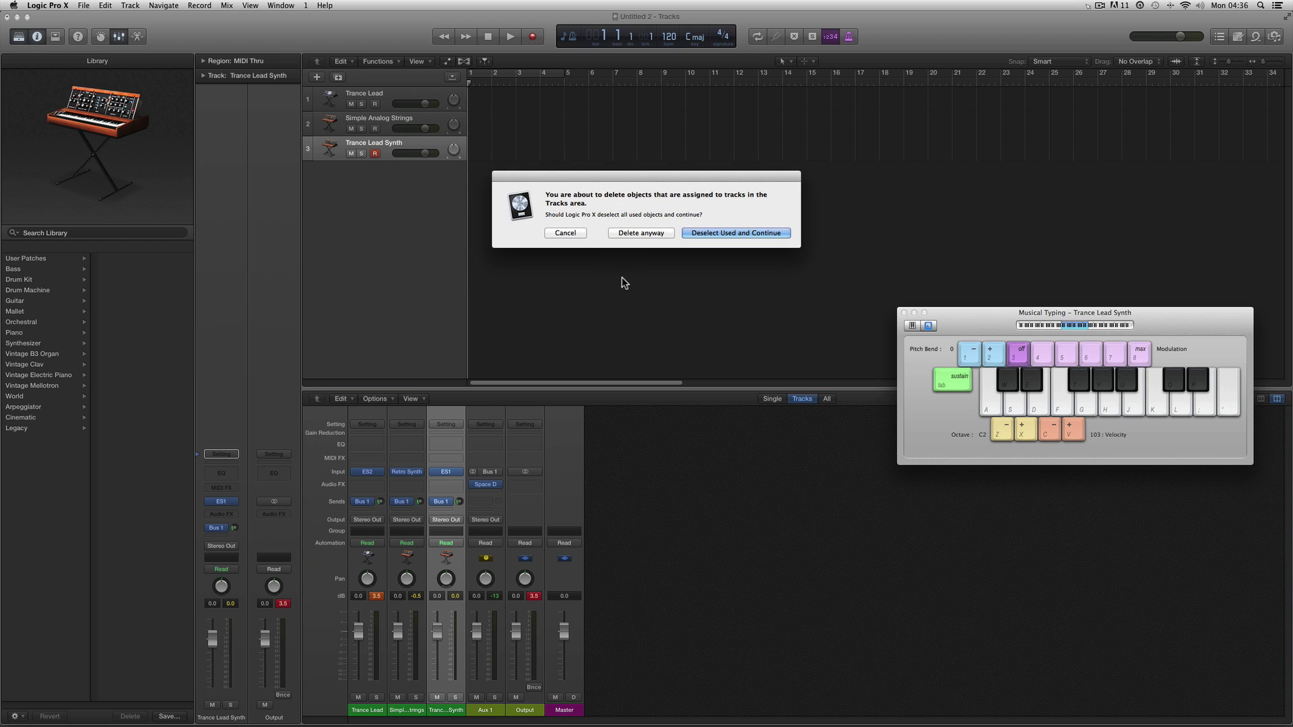
click(577, 233)
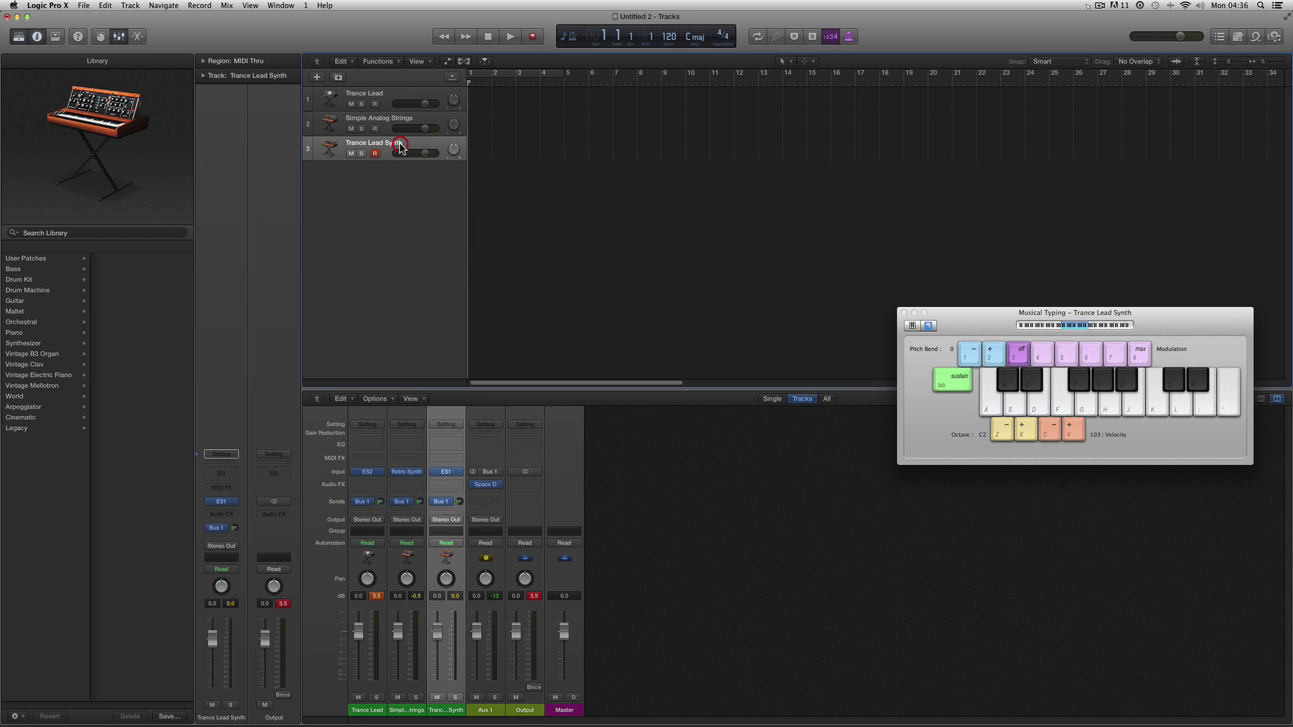
key(super+BackSpace)
key(super+BackSpace)
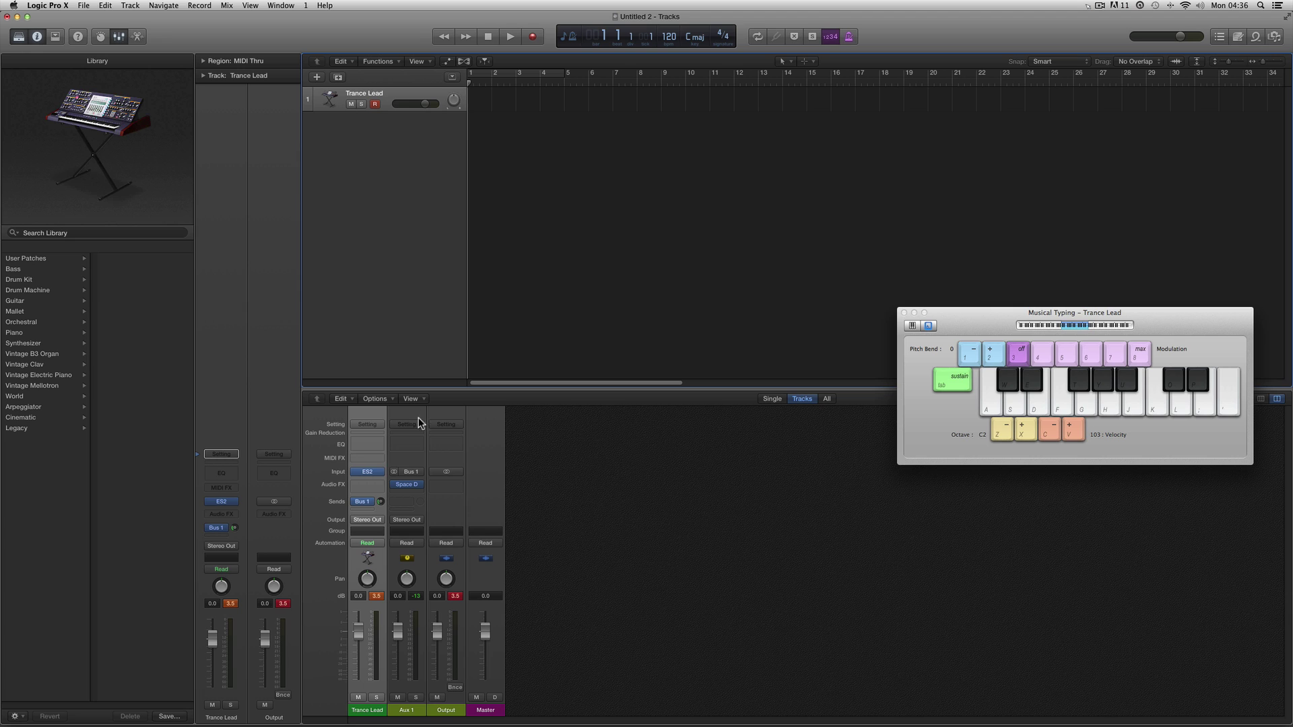
click(373, 473)
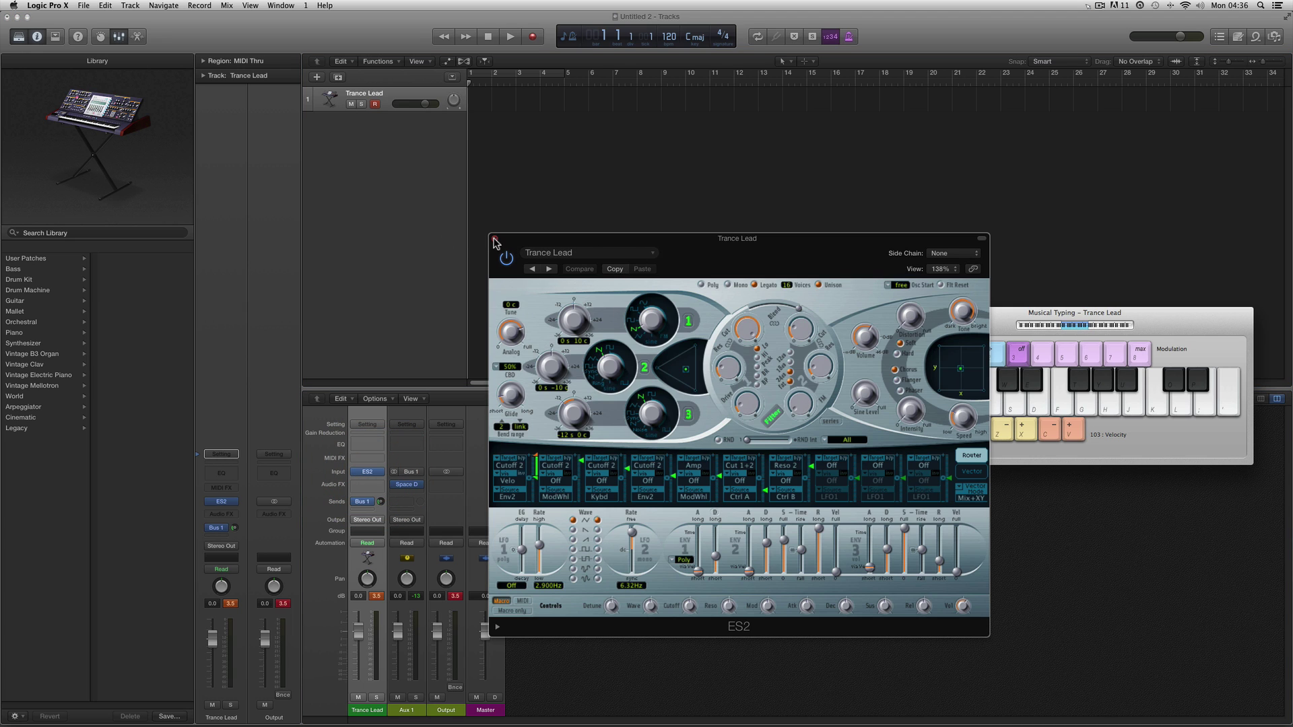
click(549, 253)
mouse_move(554, 432)
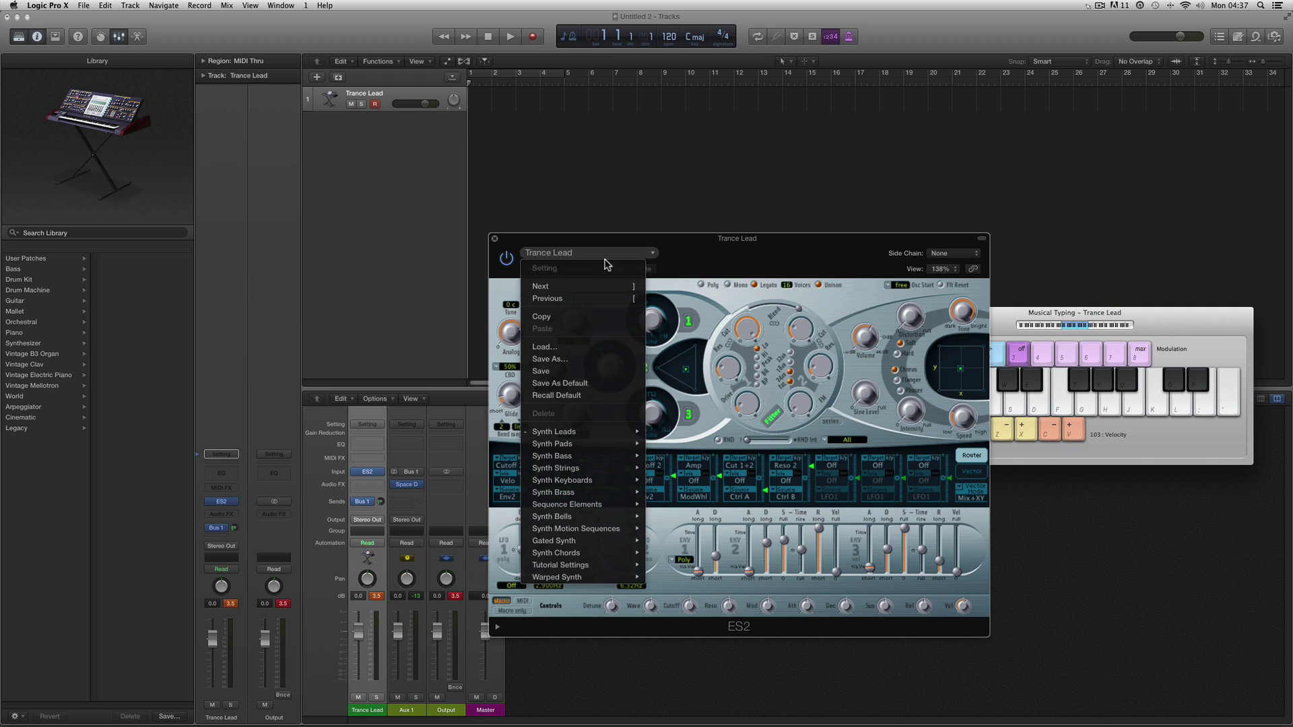
click(494, 239)
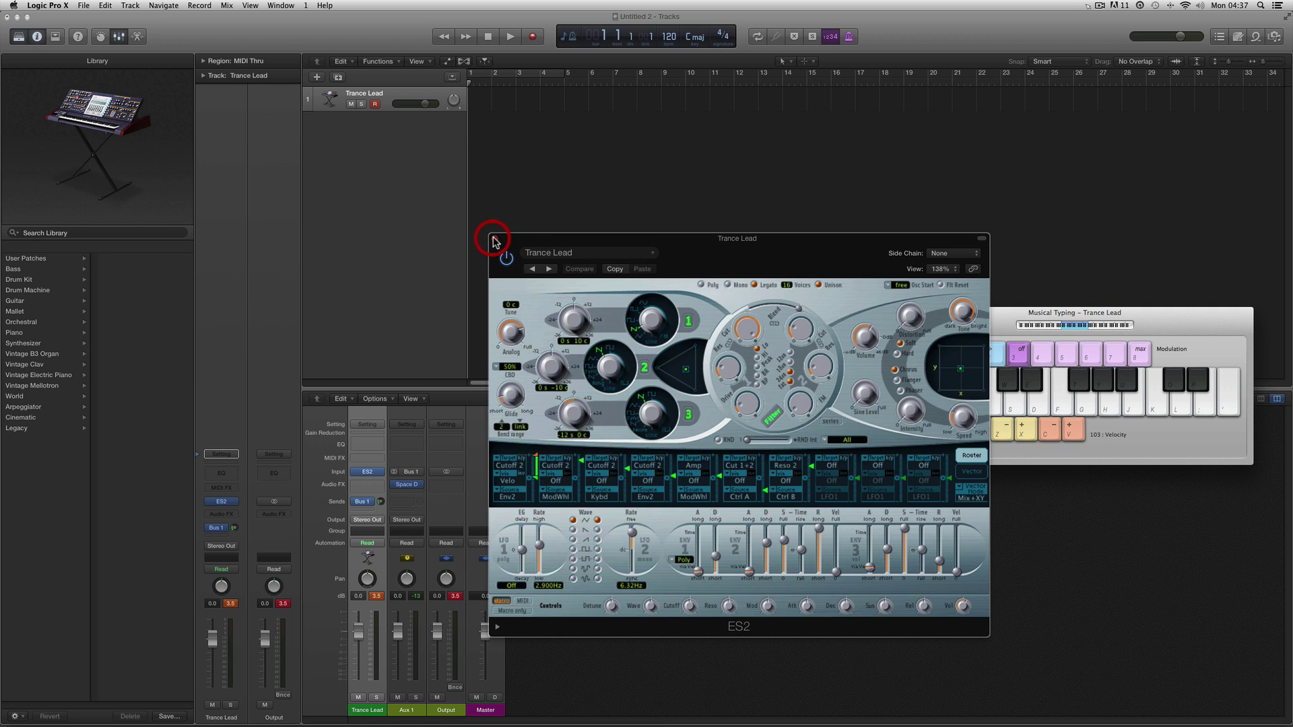
click(494, 240)
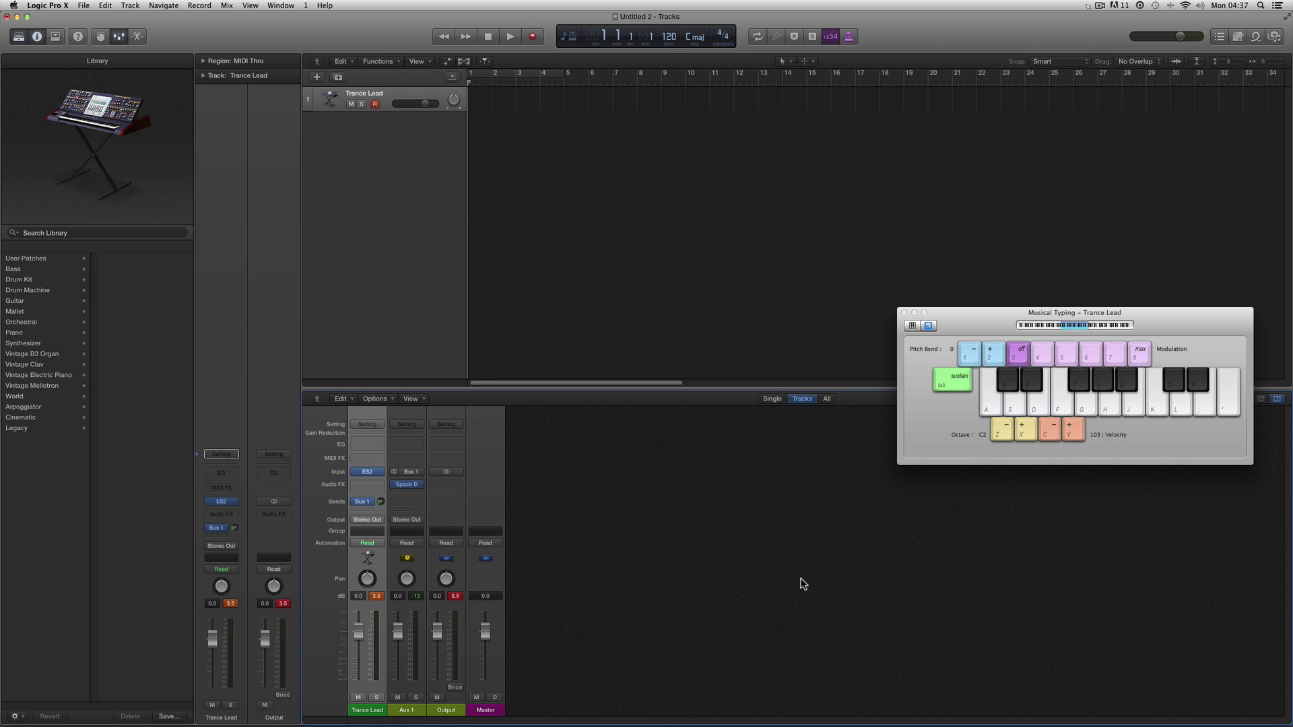
key(s)
key(f)
key(g)
key(f)
key(s)
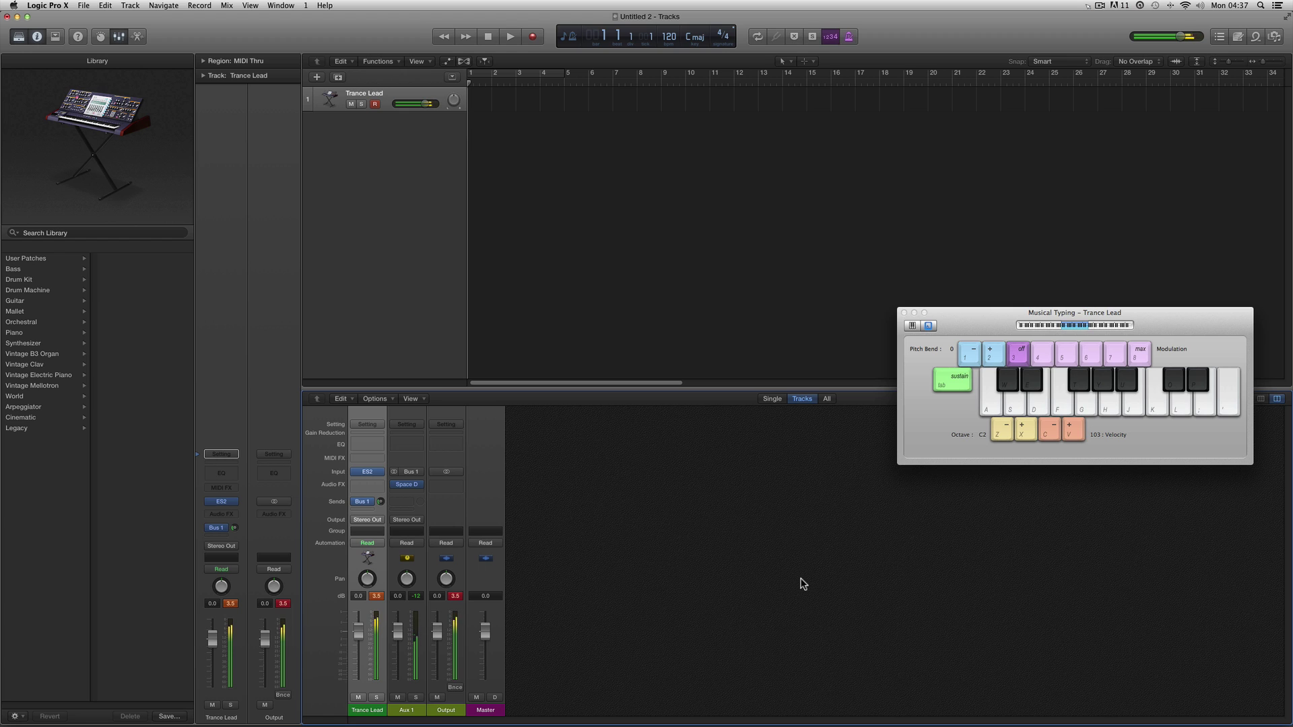
- Create a new software instrument track with the Synthesizer > Lead > Classic Sawtooth Lead patch
click(316, 77)
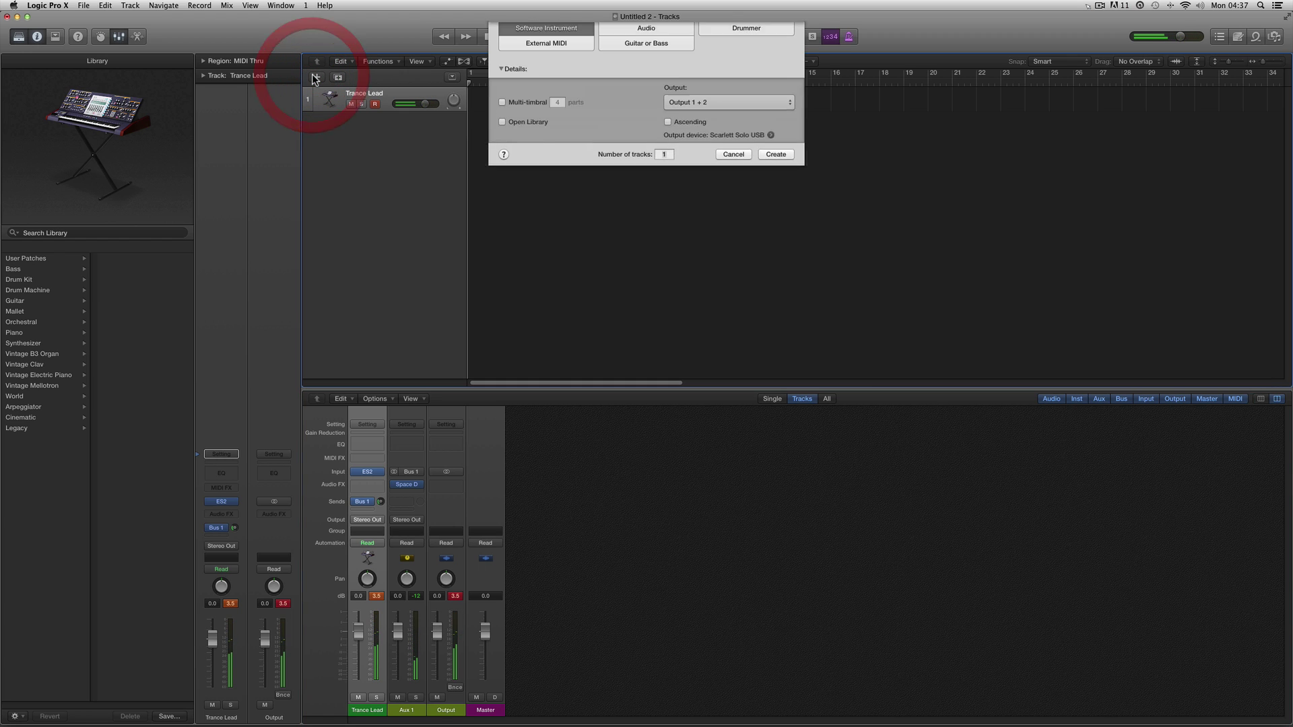
click(776, 172)
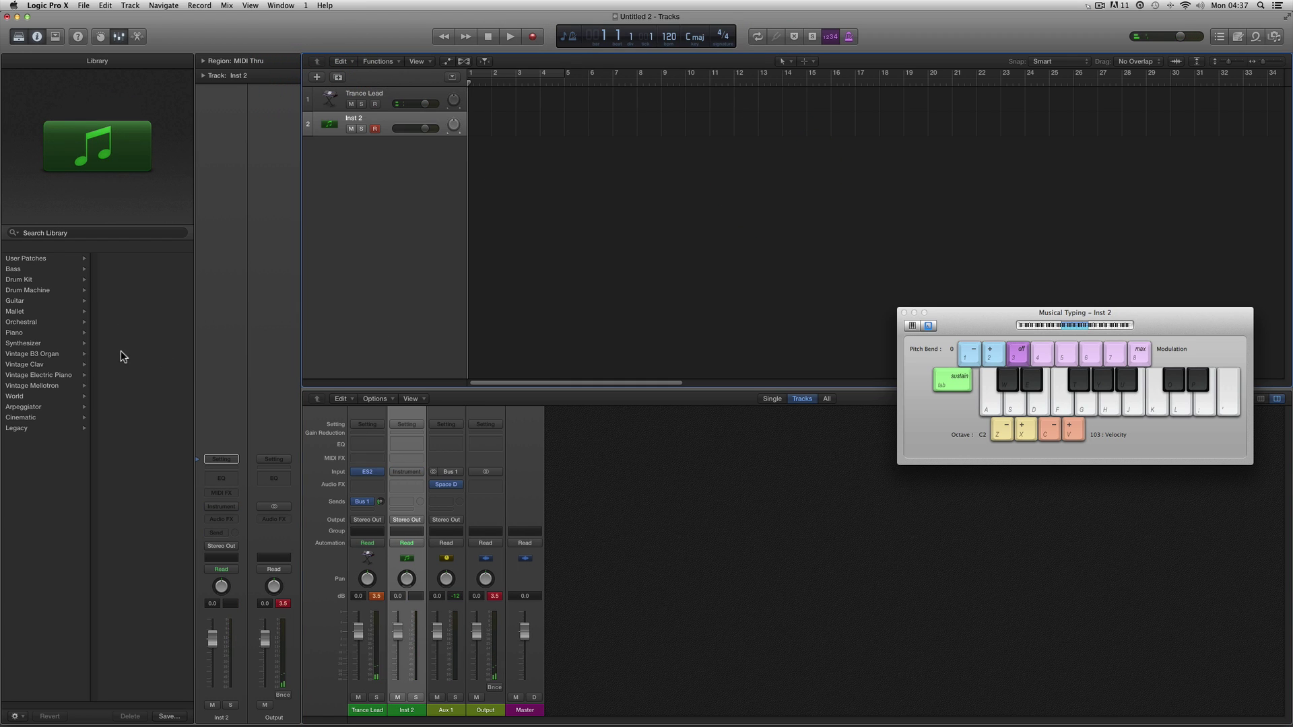
click(27, 345)
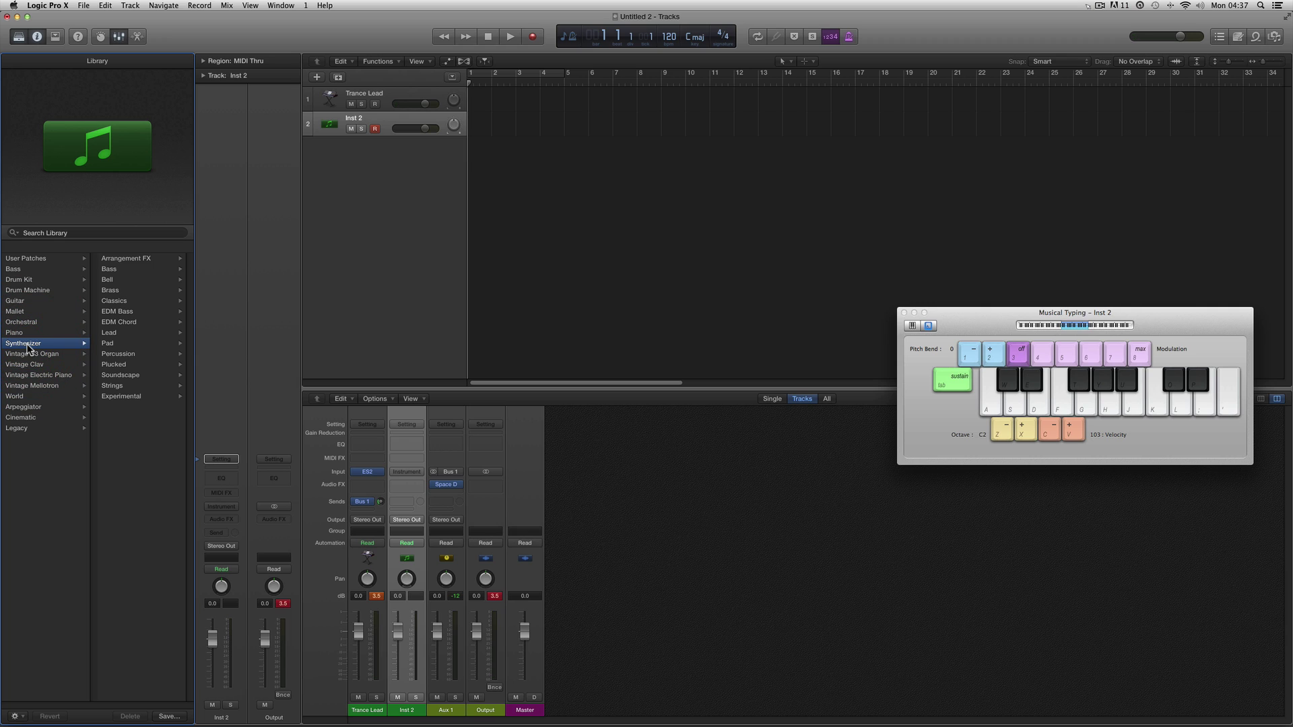
click(113, 330)
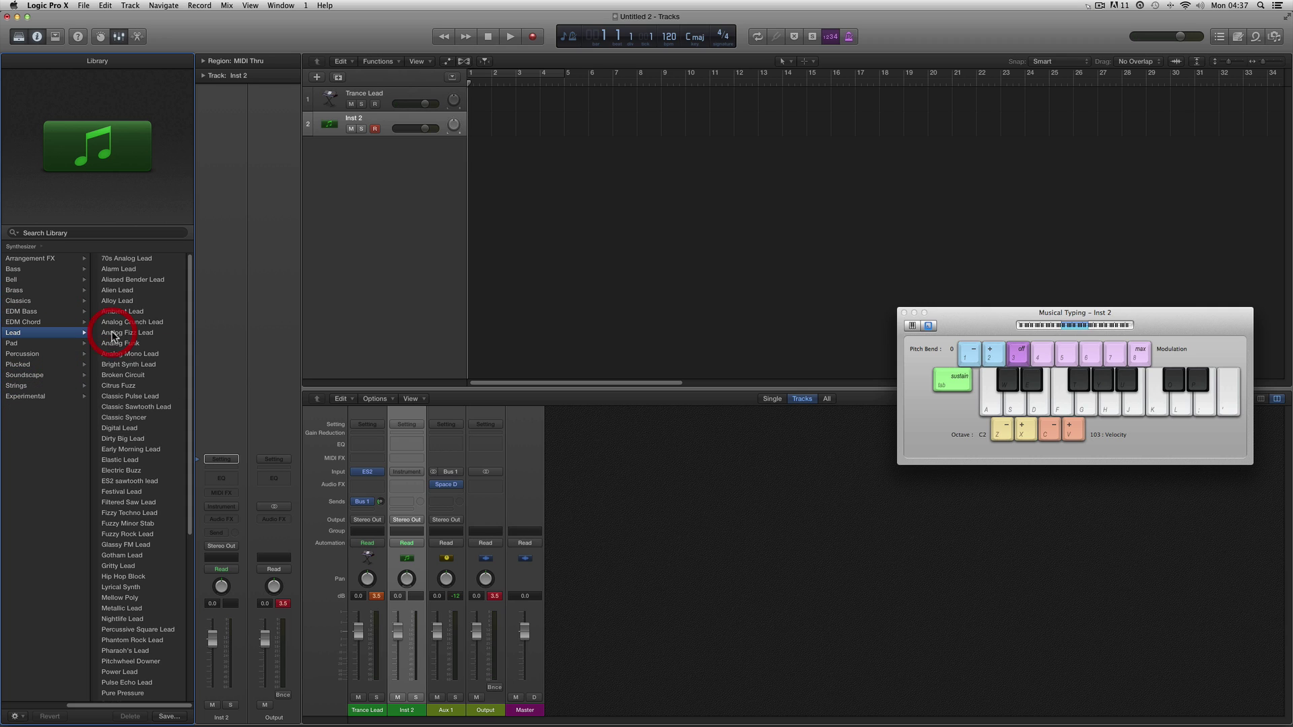
click(145, 408)
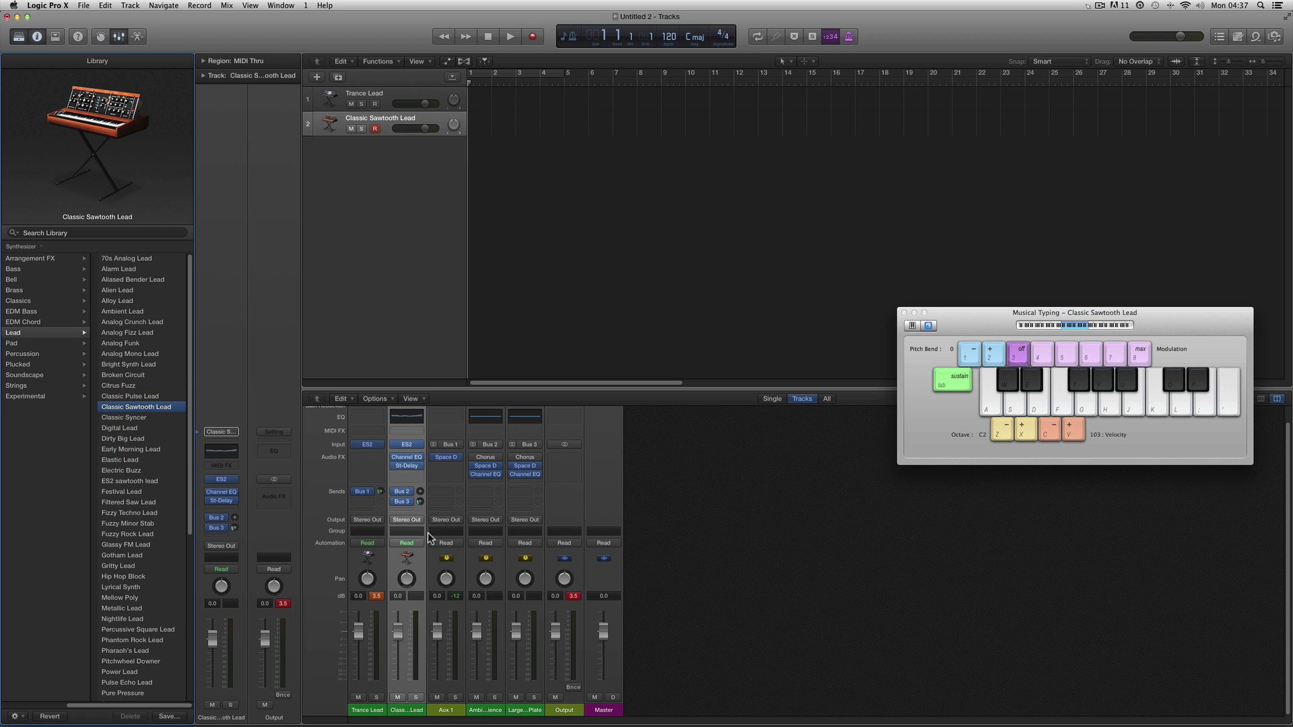
- Copy the Classic Sawtooth Lead's ES2 synth settings from its settings menu
click(495, 710)
shift+click(518, 711)
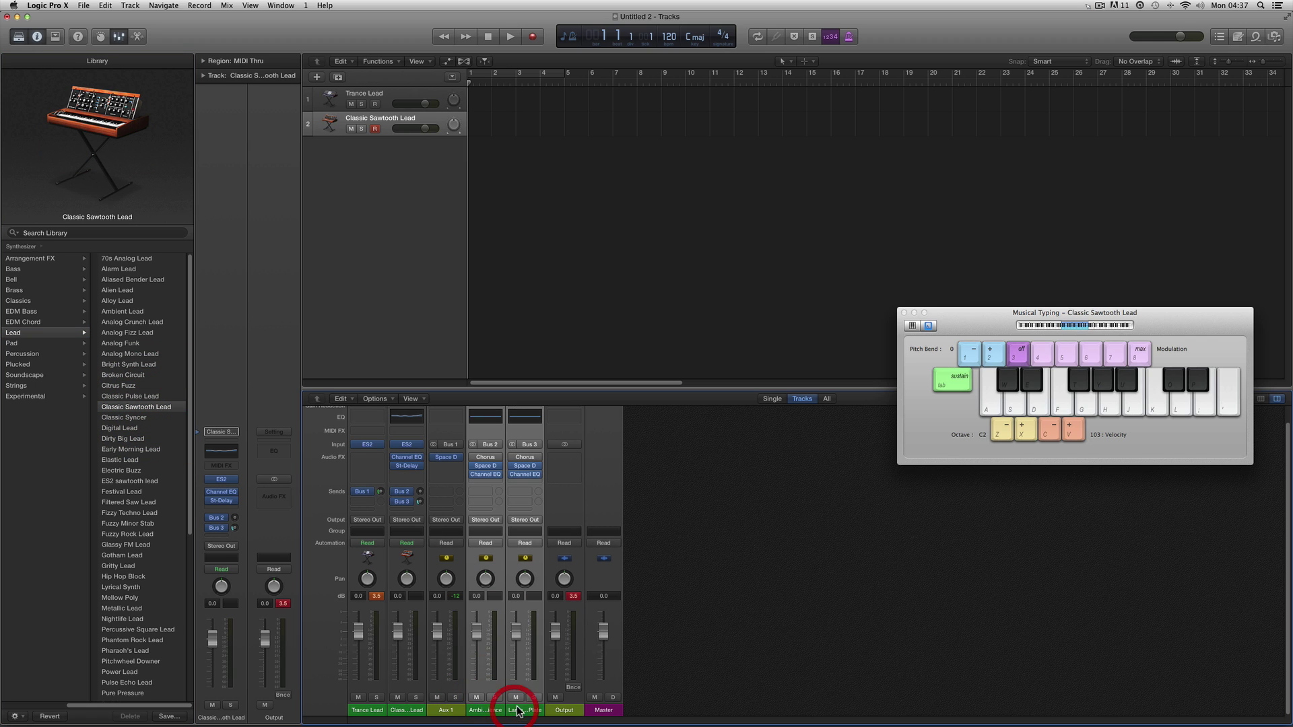
click(413, 711)
click(407, 447)
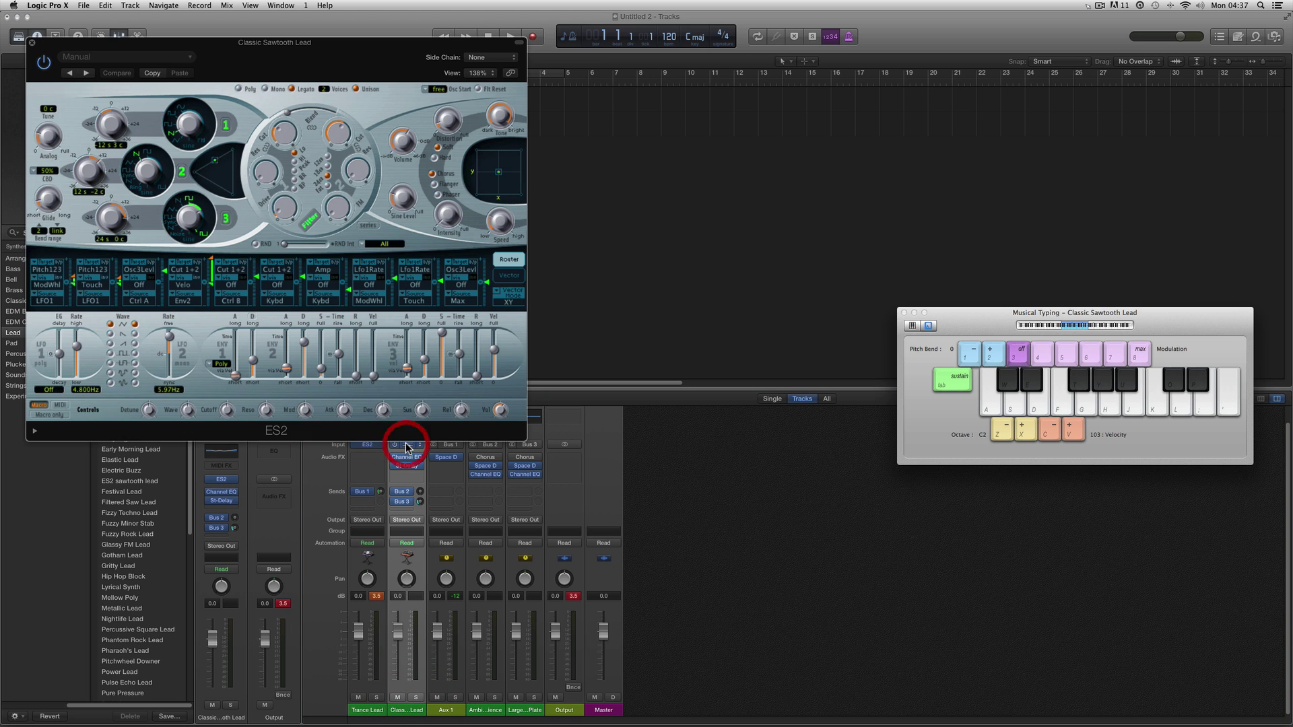
drag(260, 55, 587, 265)
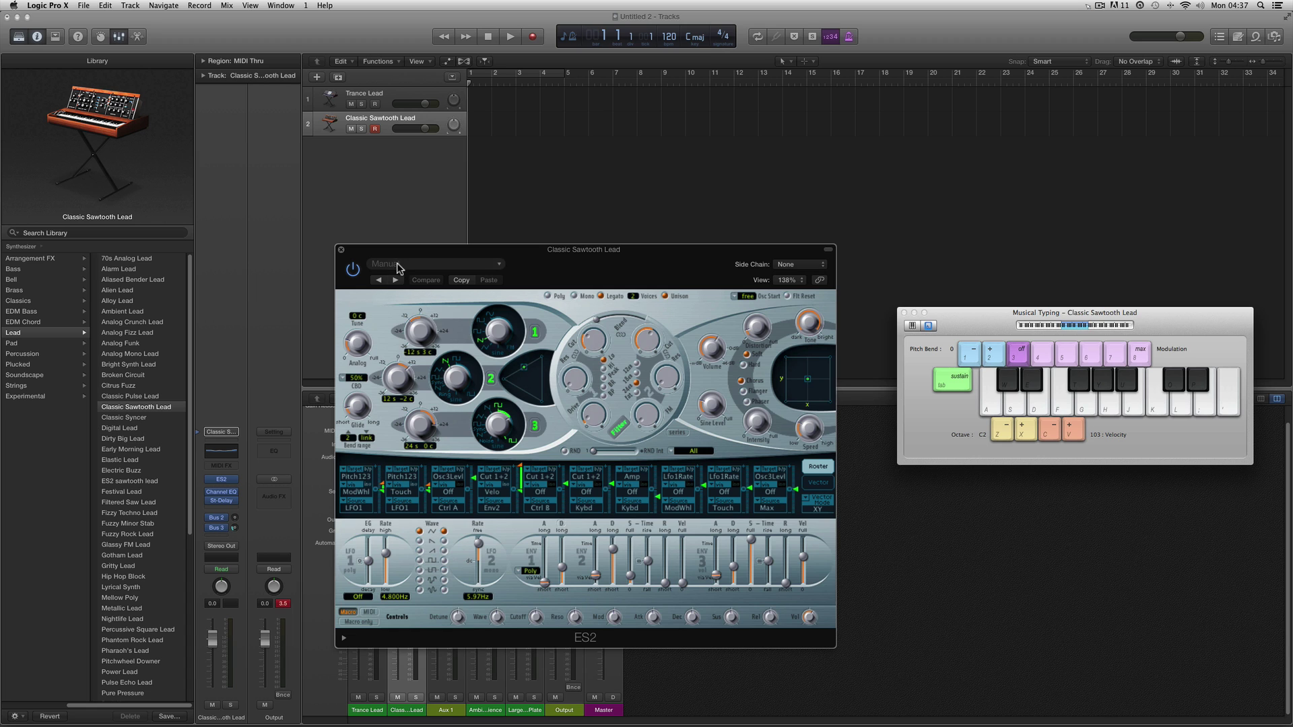
click(397, 268)
click(404, 325)
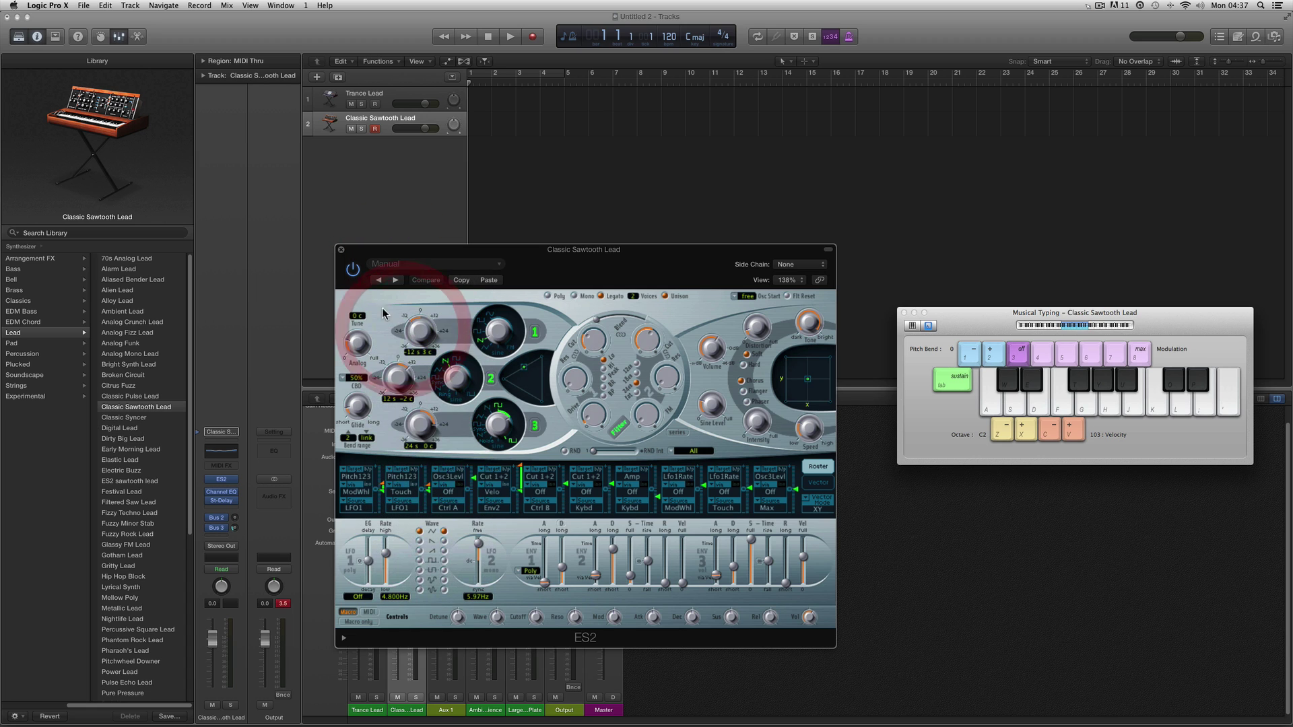
click(342, 251)
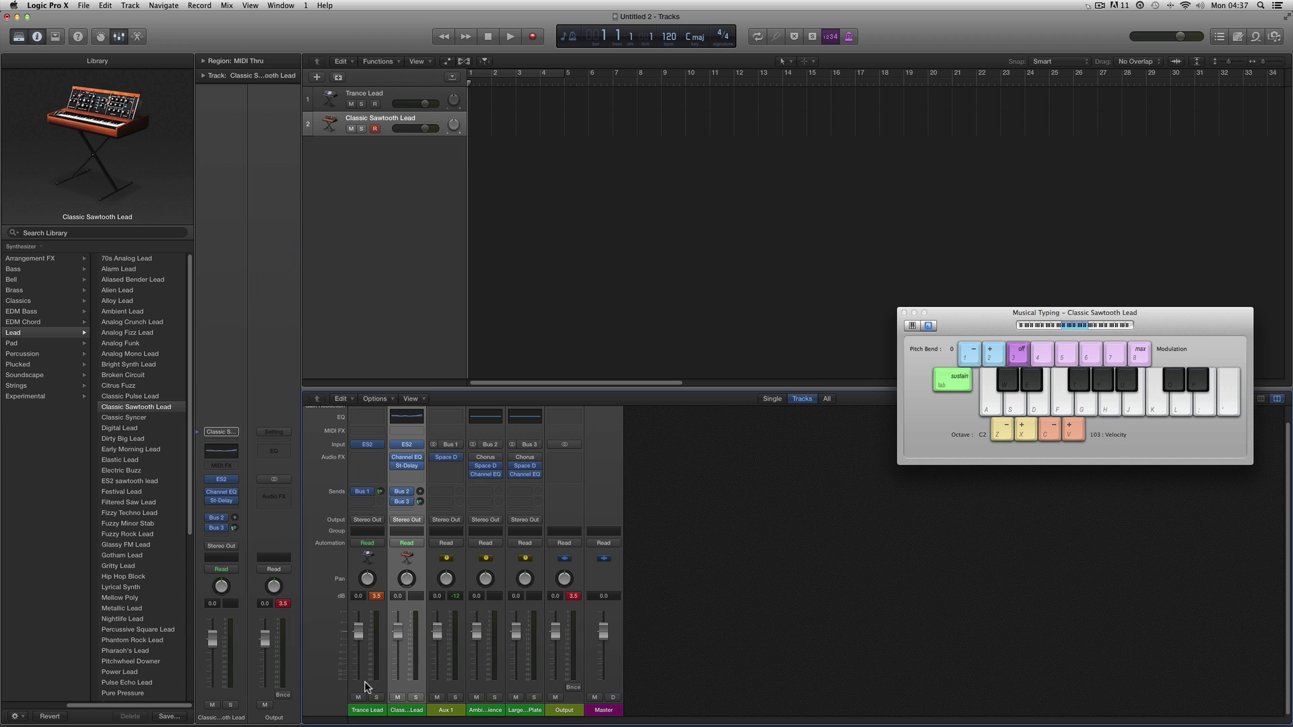
click(370, 710)
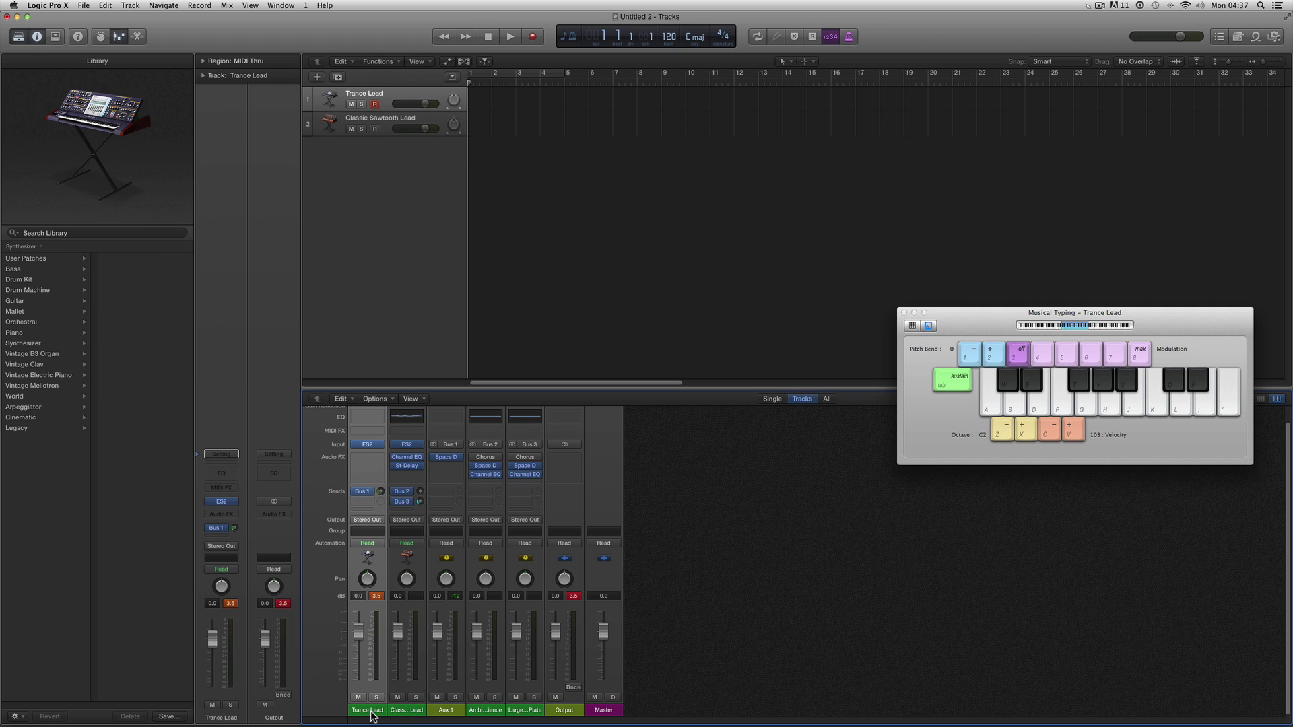
- Paste the copied Classic Sawtooth Lead settings into Trance Lead's ES2
click(372, 446)
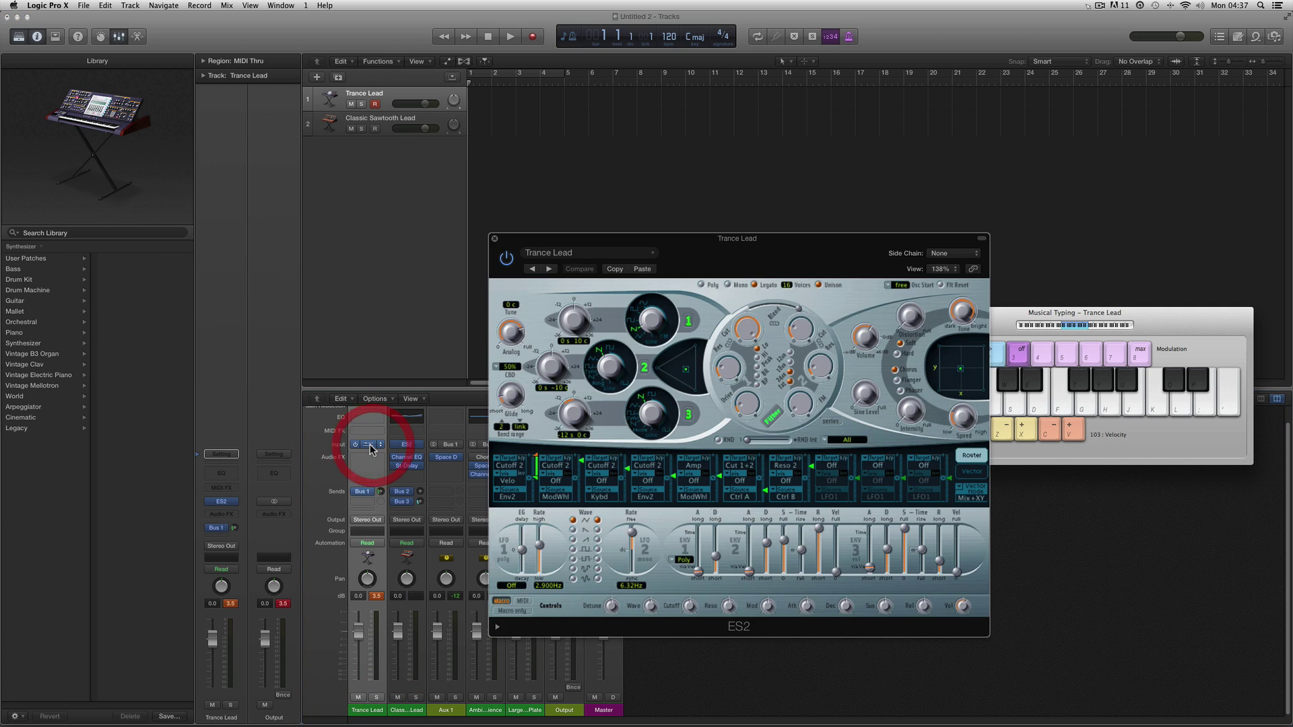
click(559, 253)
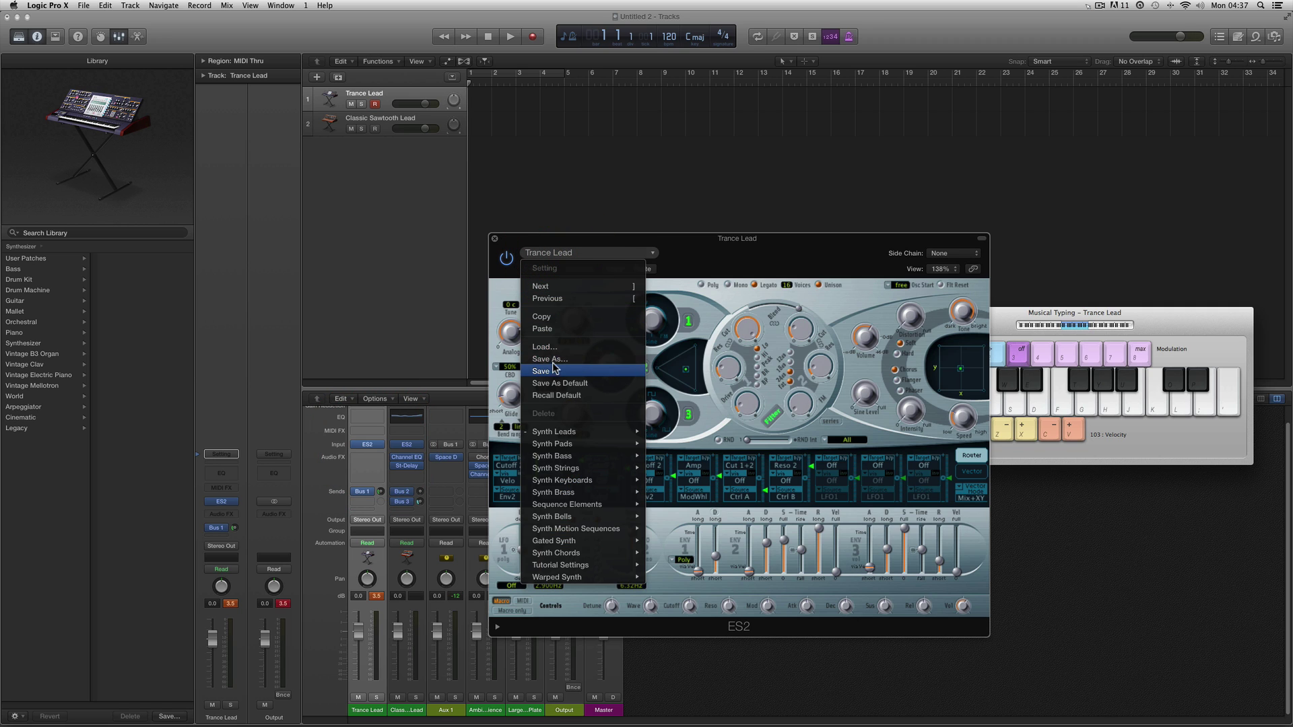
click(558, 330)
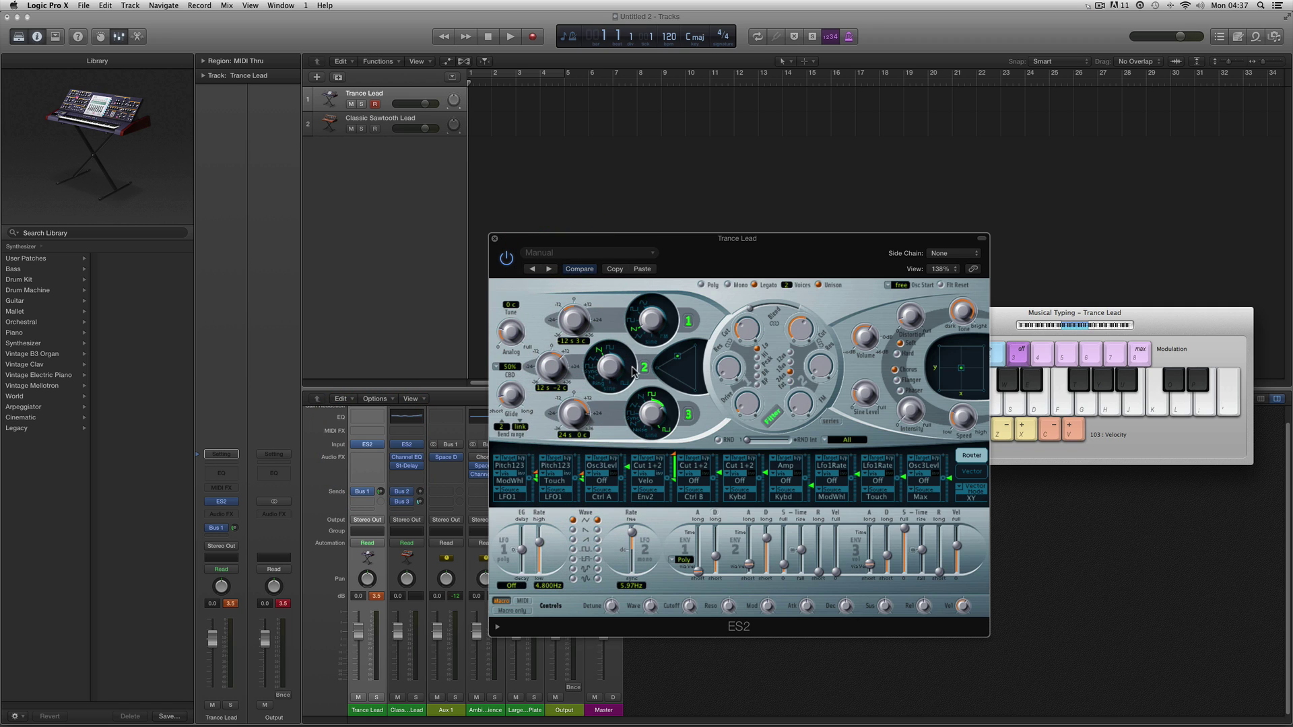
- Play notes on Classic Sawtooth Lead and then Trance Lead to compare them
click(414, 710)
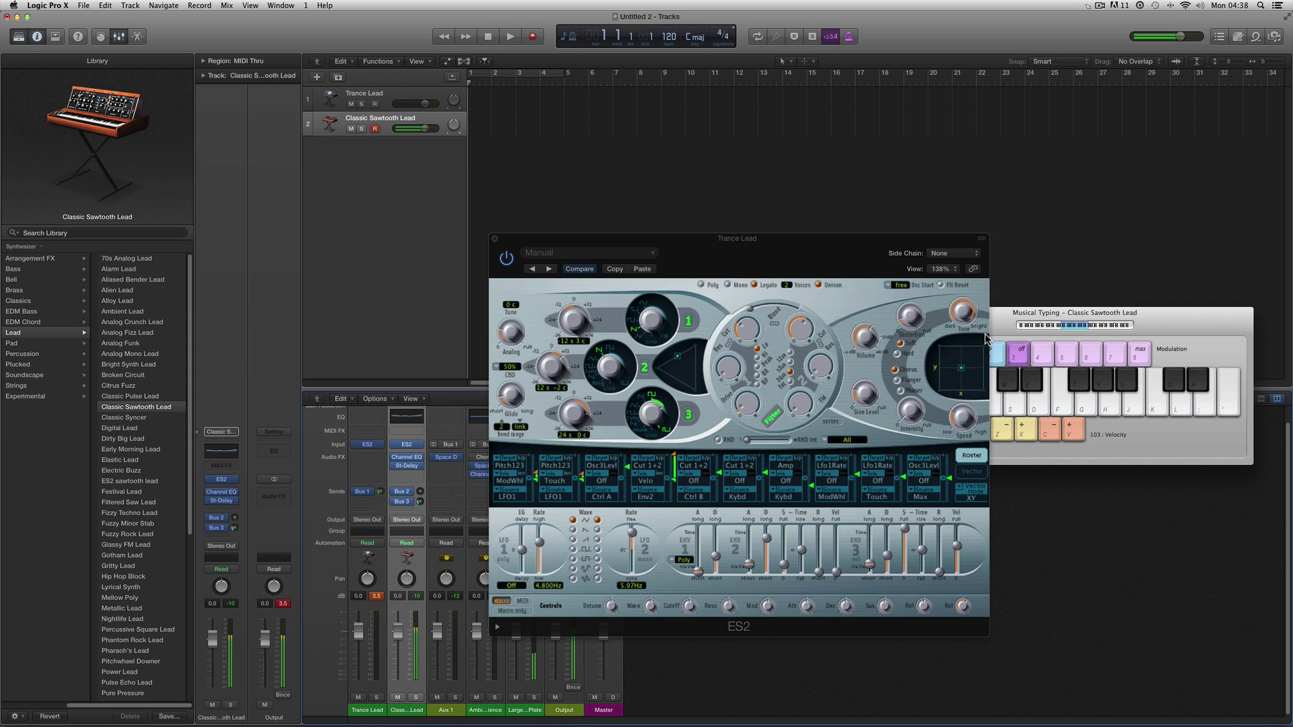
key(f)
key(g)
click(364, 710)
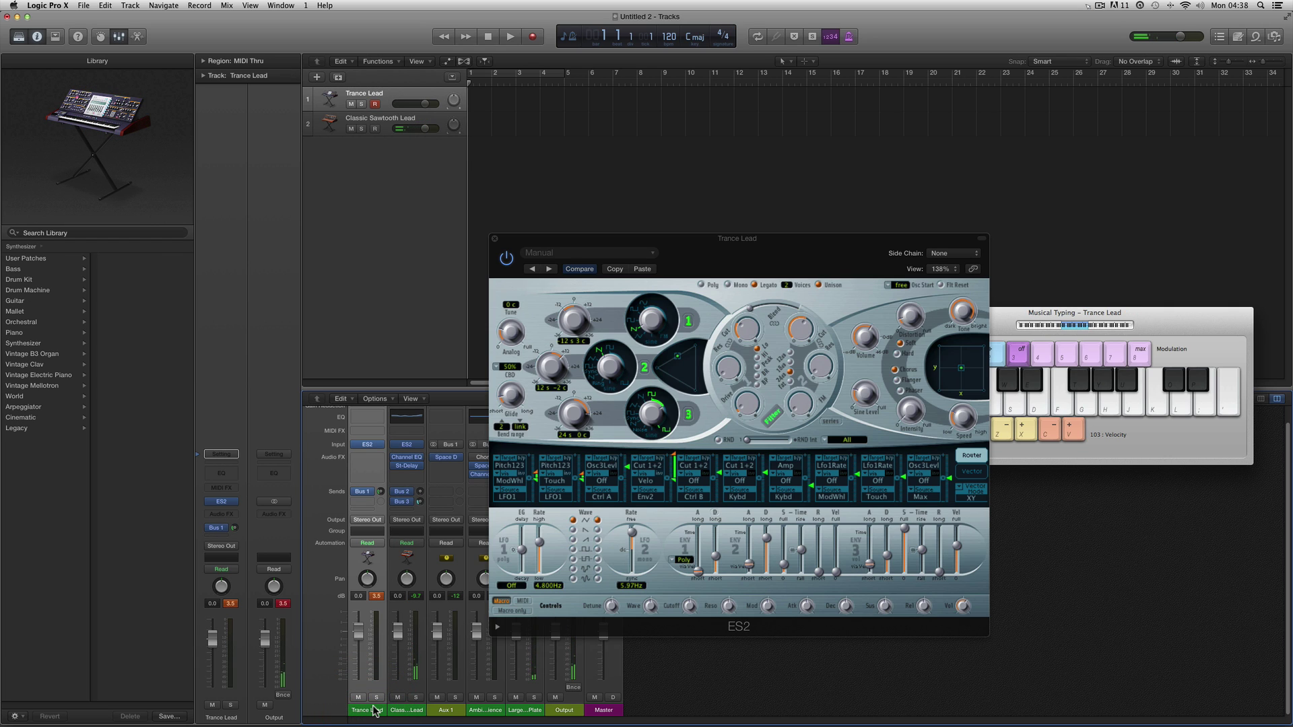
key(w)
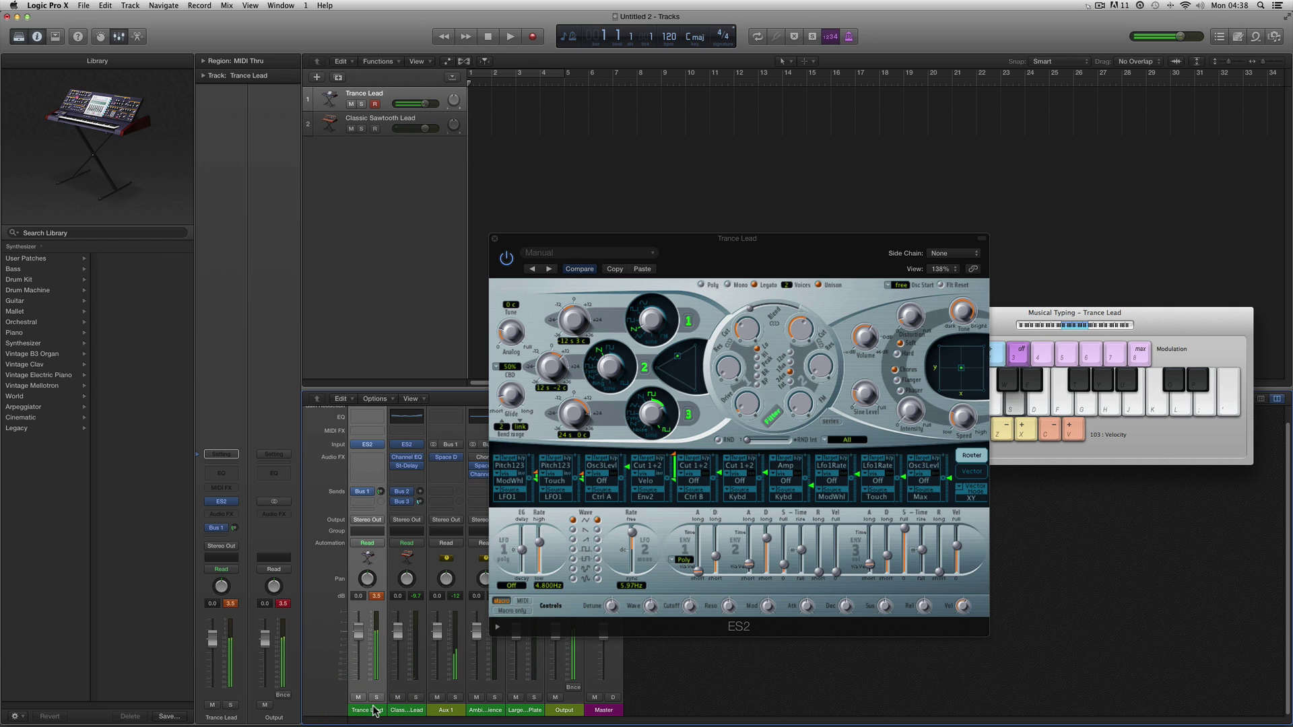
key(t)
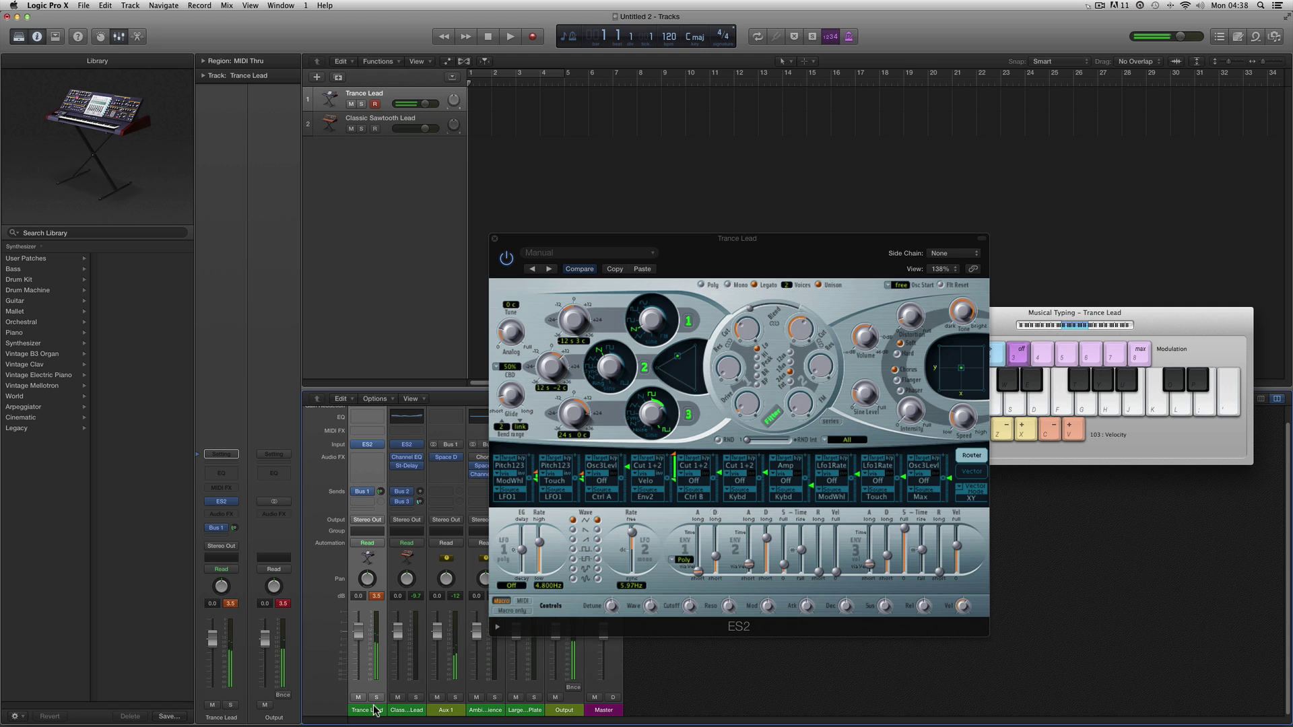
key(d)
key(f)
drag(533, 238, 680, 166)
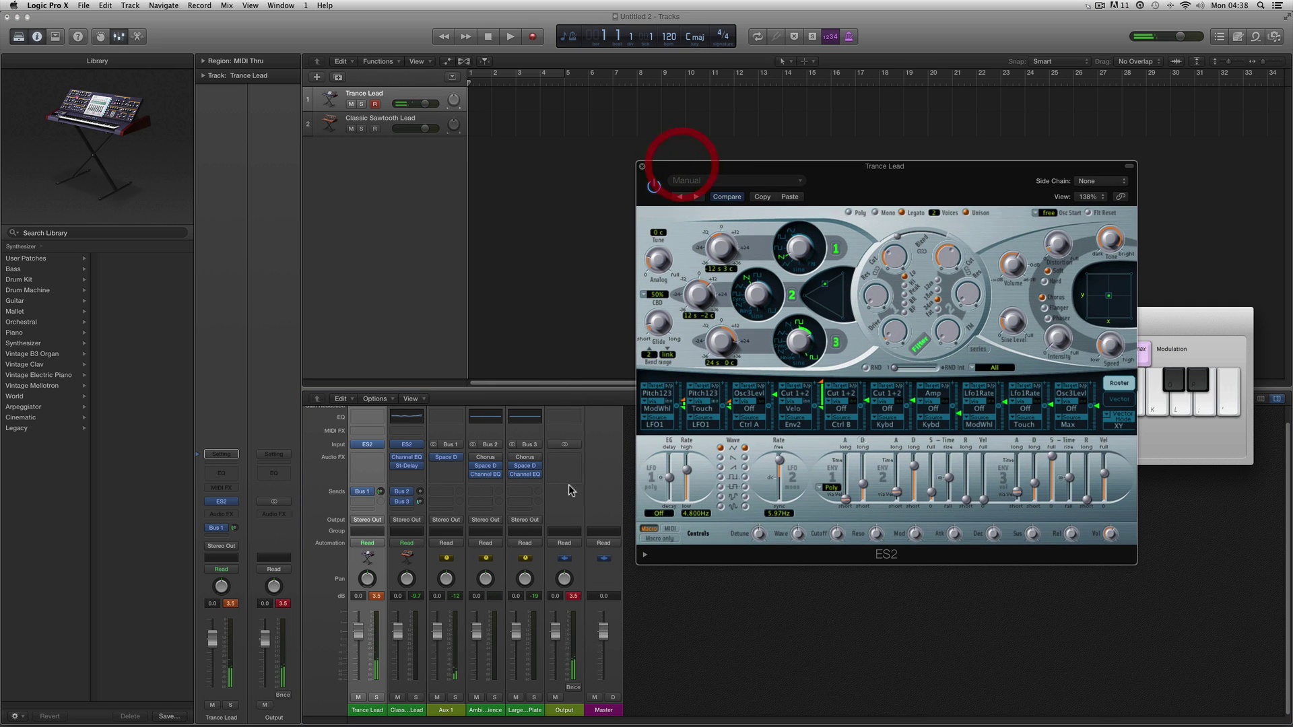
- Delete the Classic Sawtooth Lead track along with its two extra aux channels
click(422, 716)
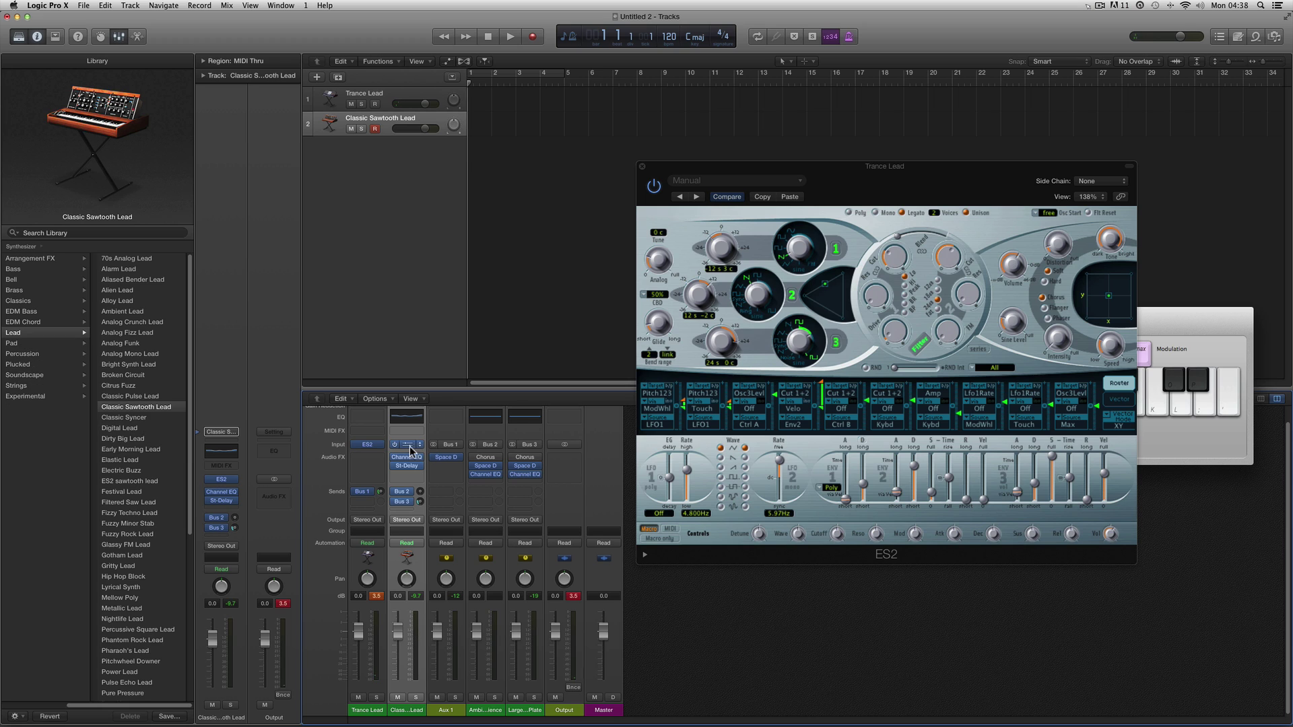
click(490, 710)
shift+click(524, 710)
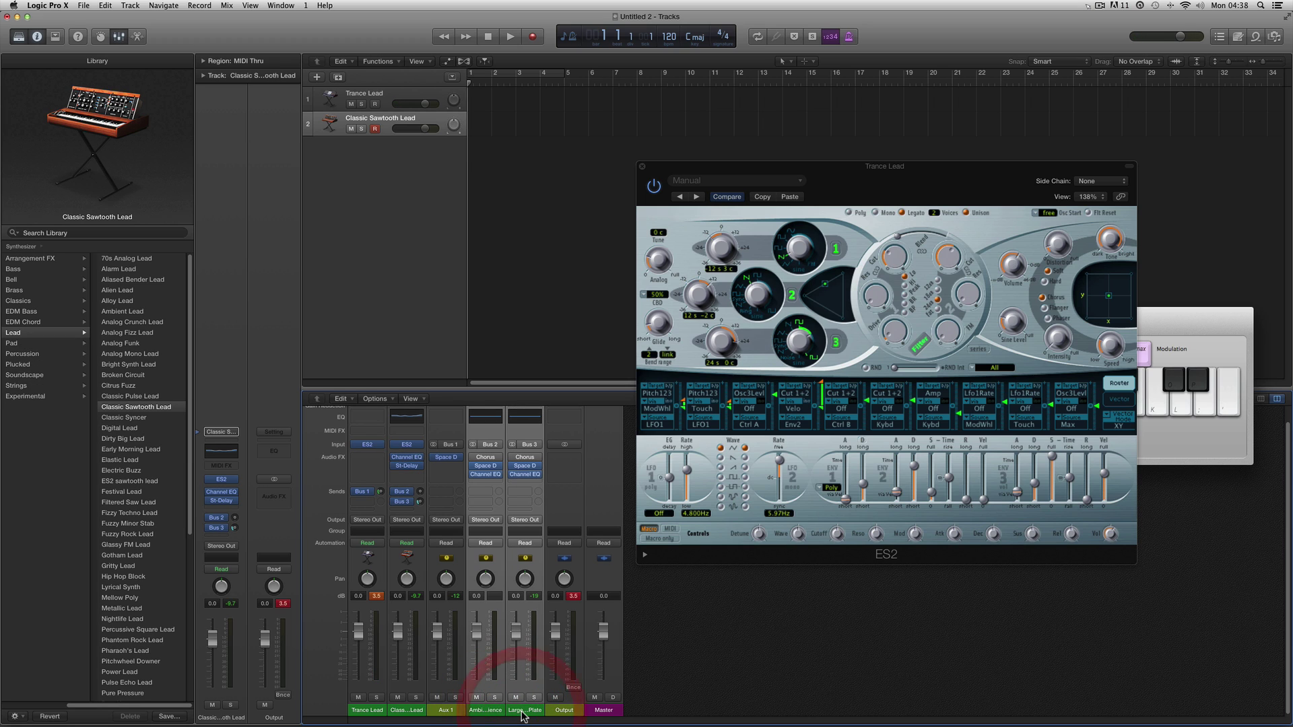
click(407, 712)
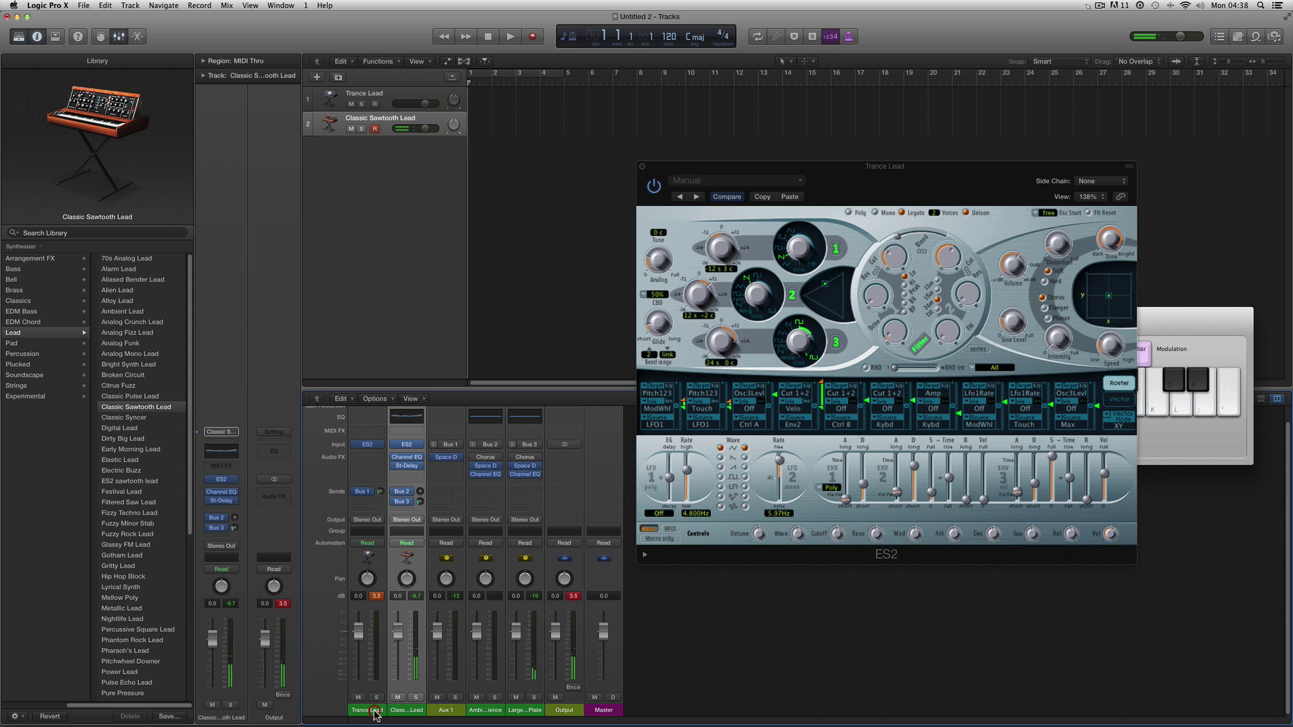
click(375, 712)
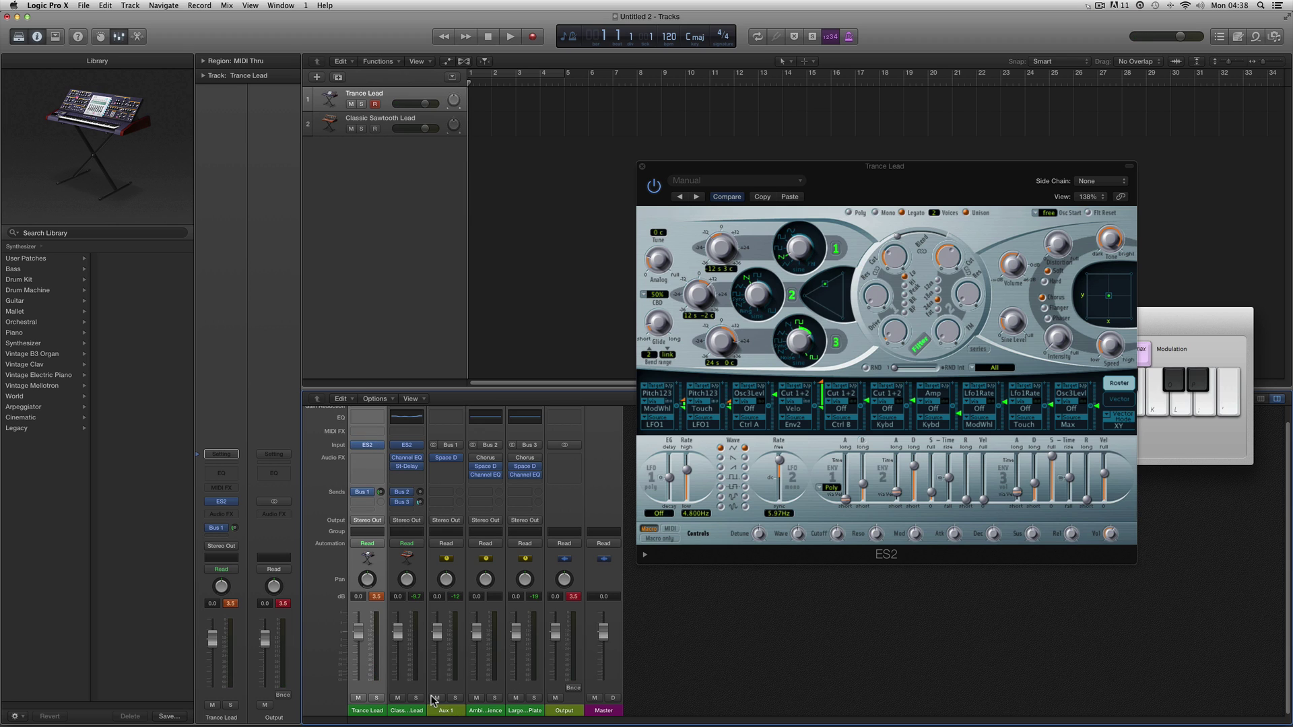
click(384, 123)
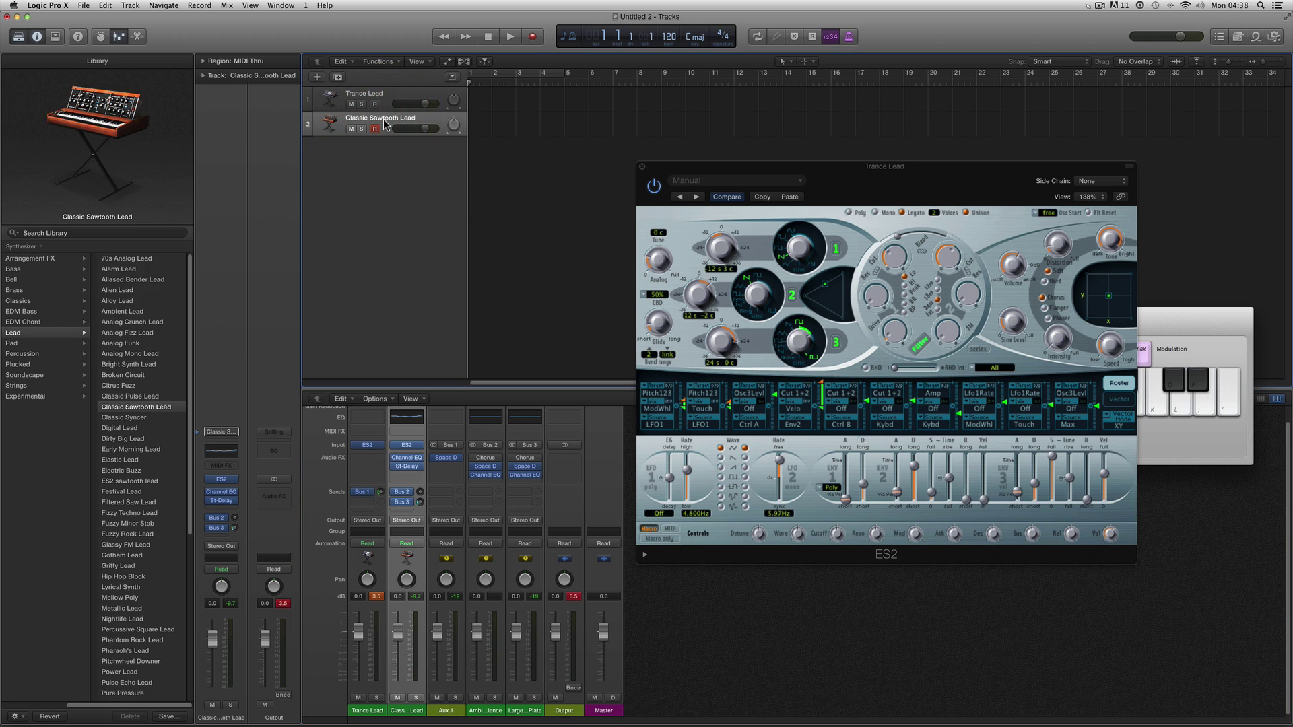
key(super+BackSpace)
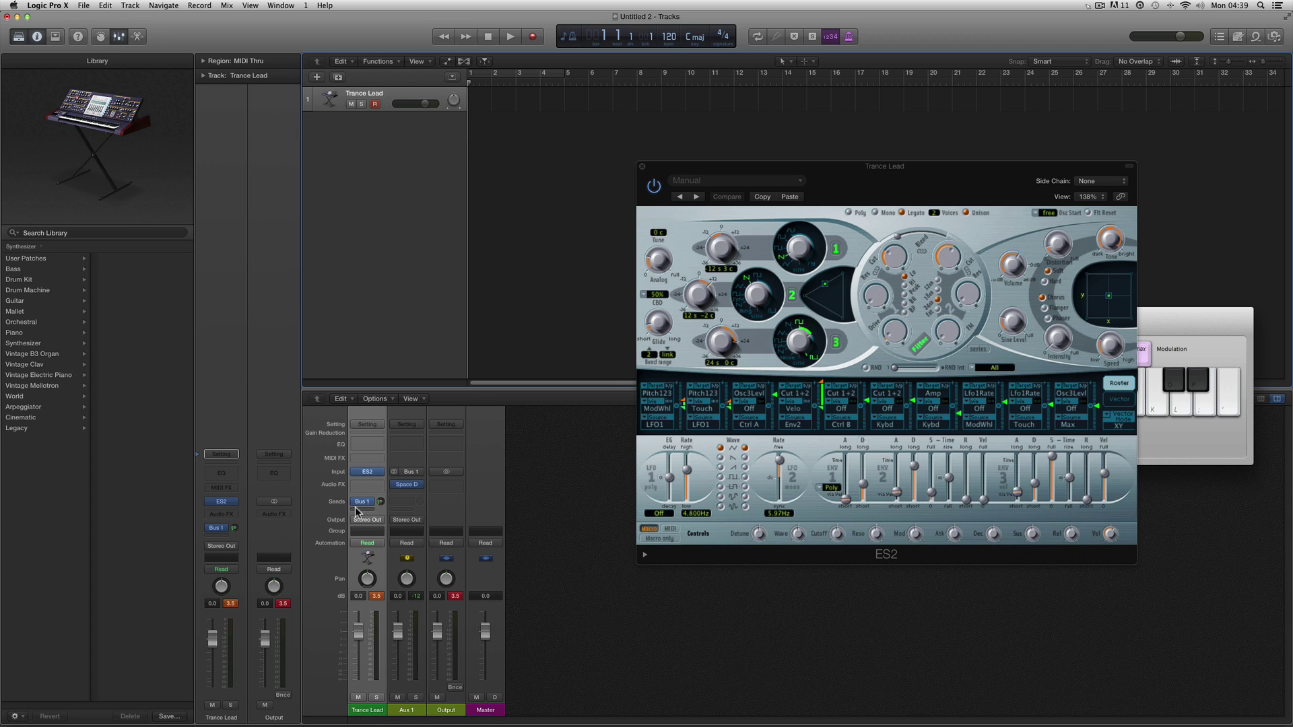
- Add a Bus 2 send on Trance Lead, creating a new Aux 2 channel
click(411, 711)
click(381, 712)
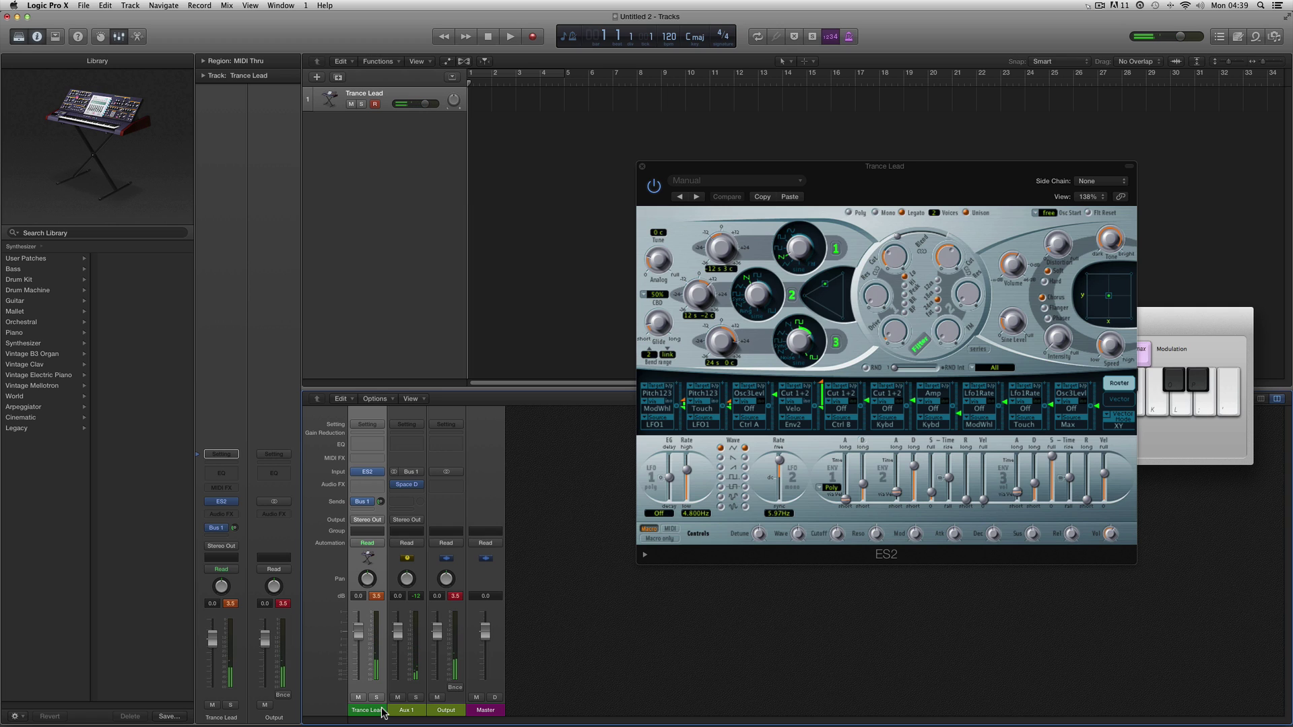
click(362, 512)
mouse_move(369, 561)
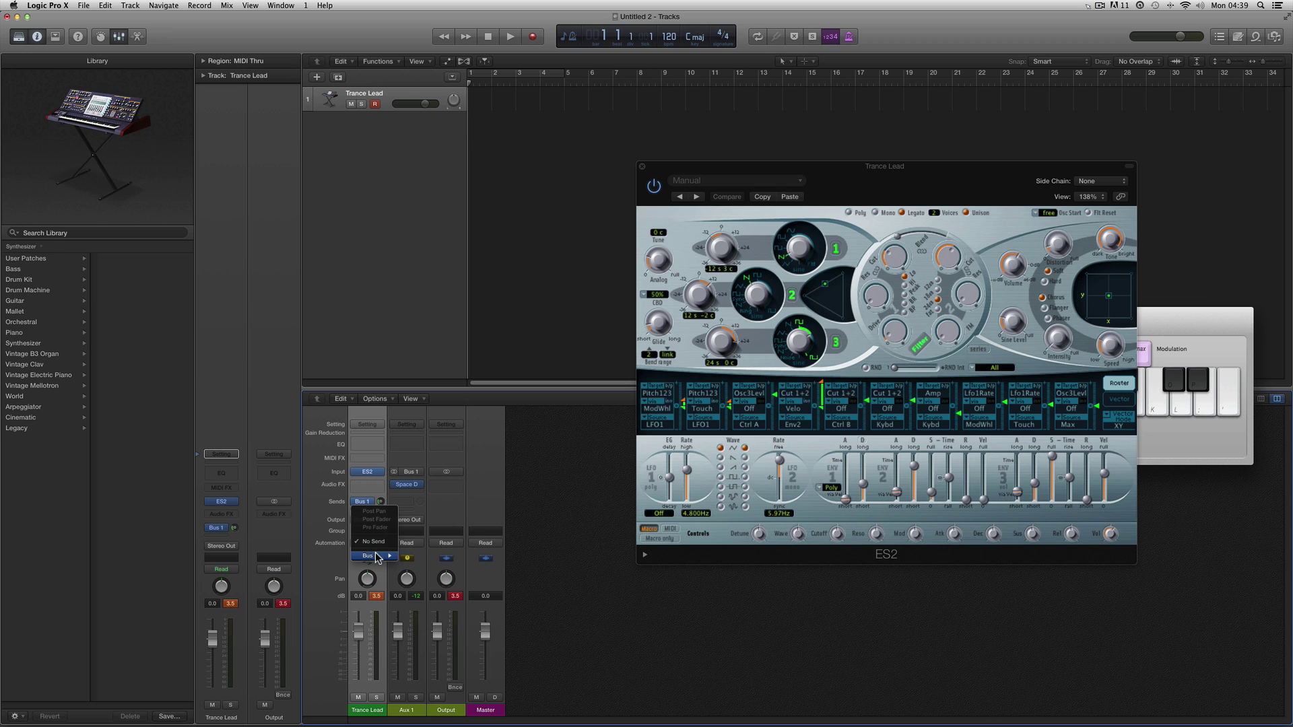
click(417, 563)
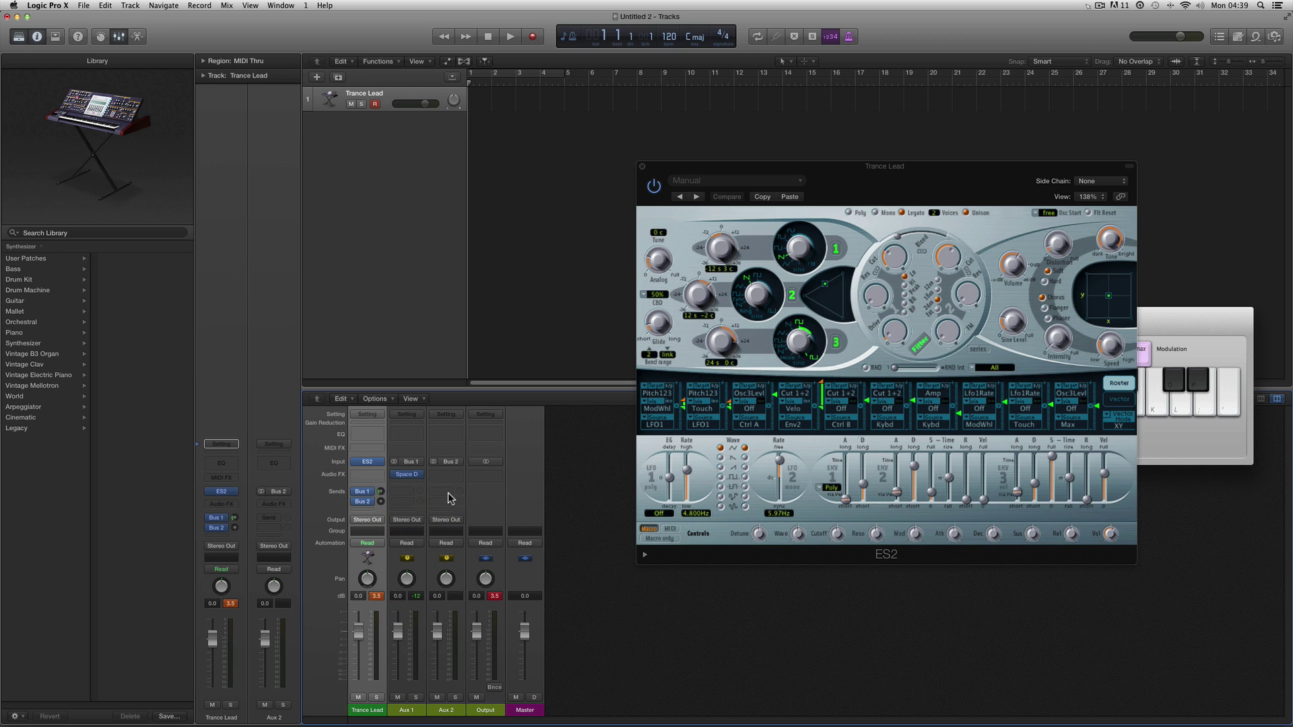
- Load a stereo Stereo Delay onto Aux 2 and move its window aside
click(446, 475)
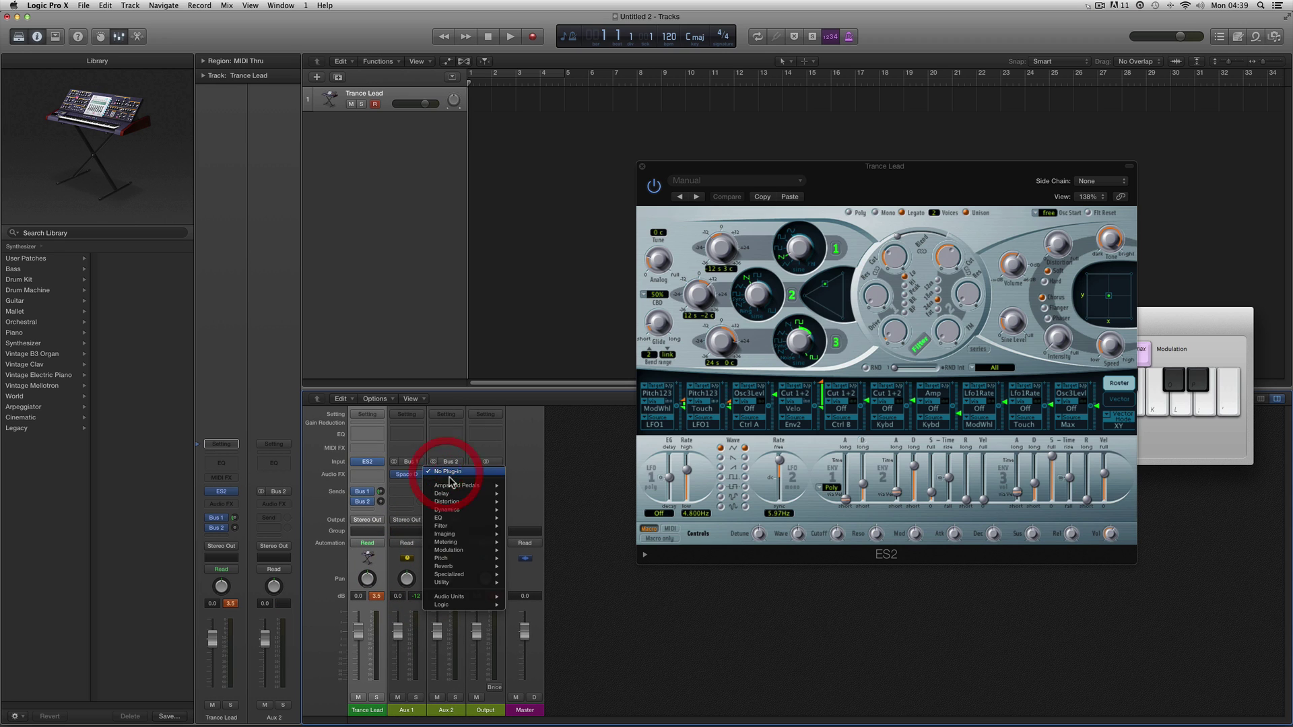
mouse_move(448, 560)
mouse_move(445, 584)
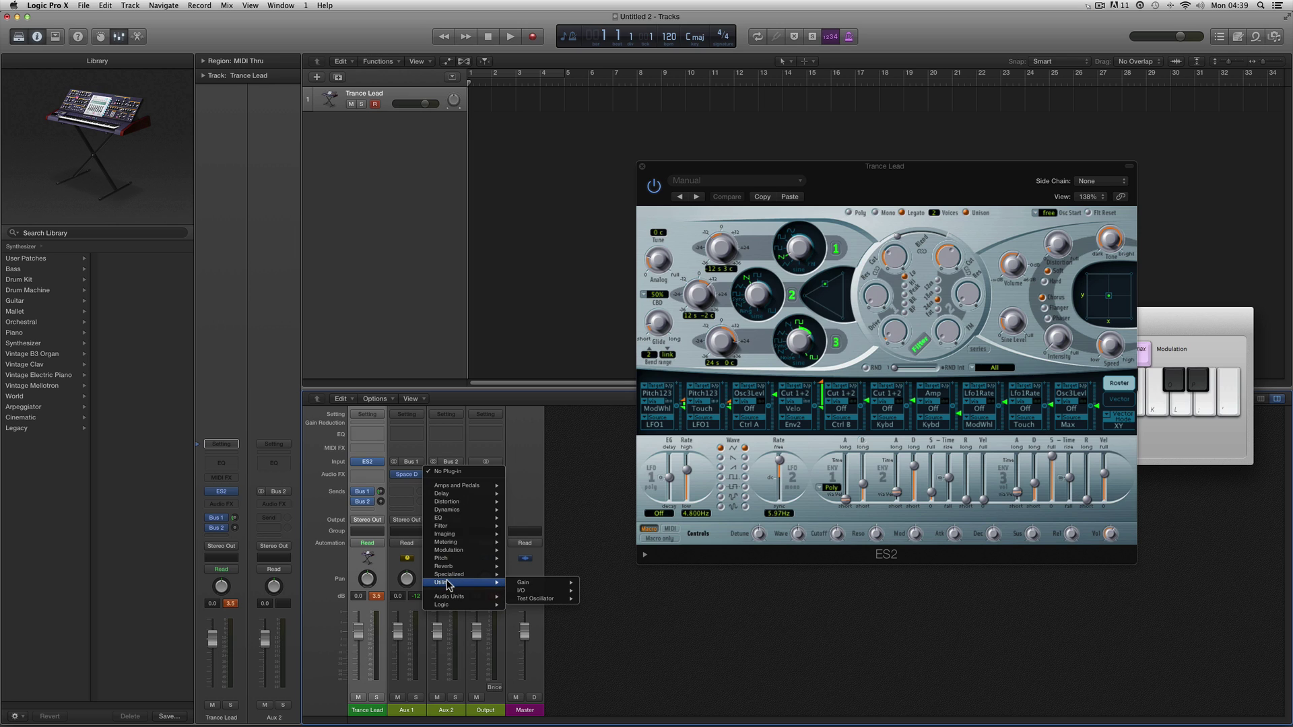
mouse_move(458, 496)
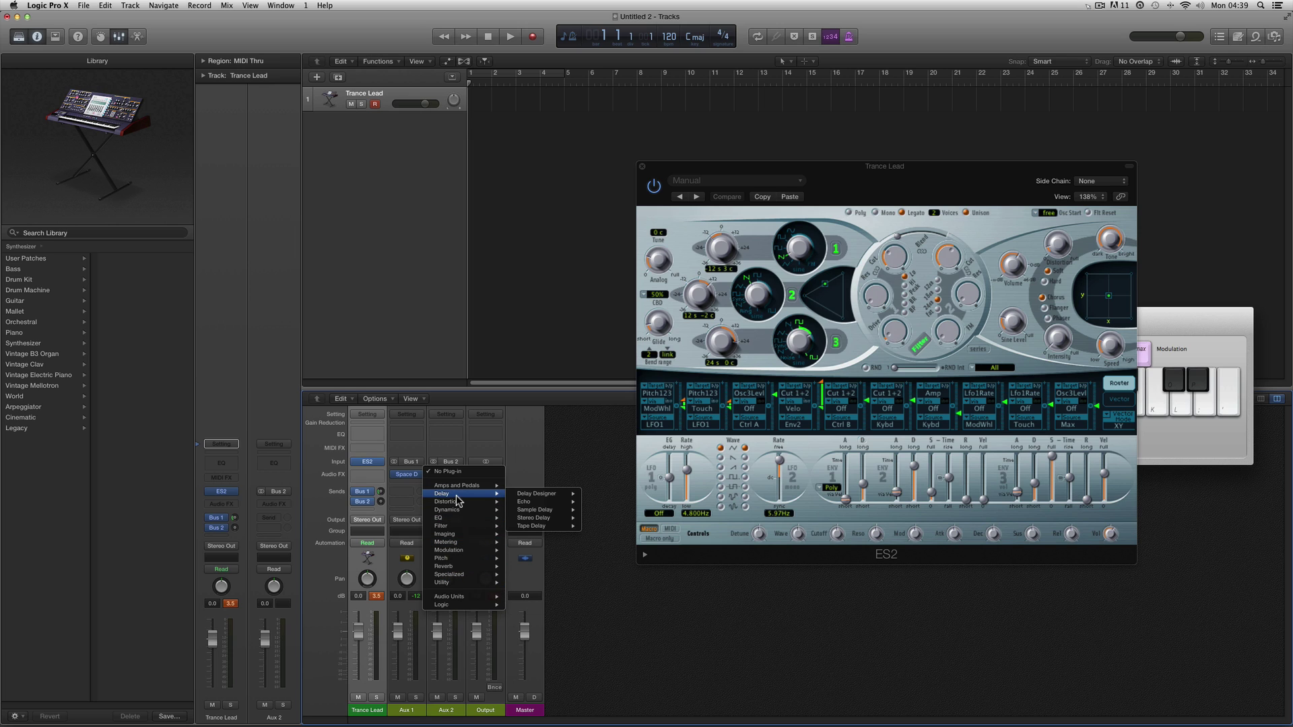
mouse_move(558, 523)
click(600, 518)
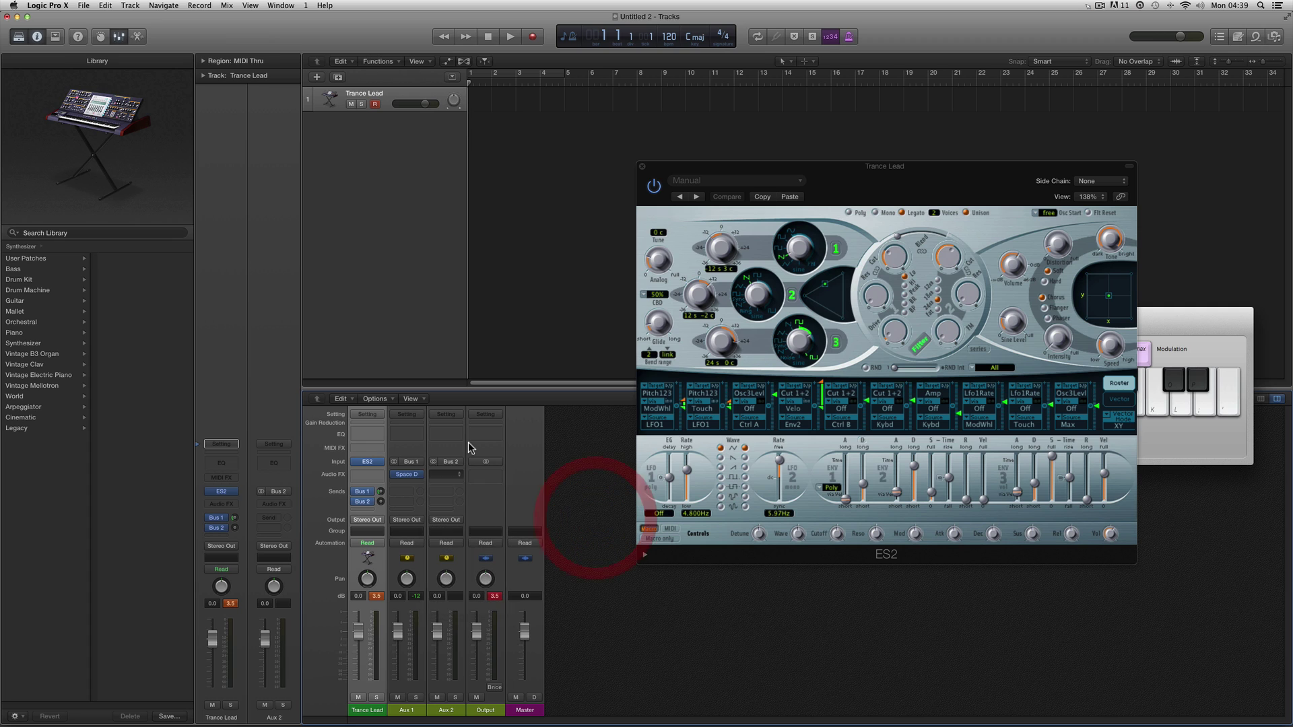
drag(146, 49, 525, 360)
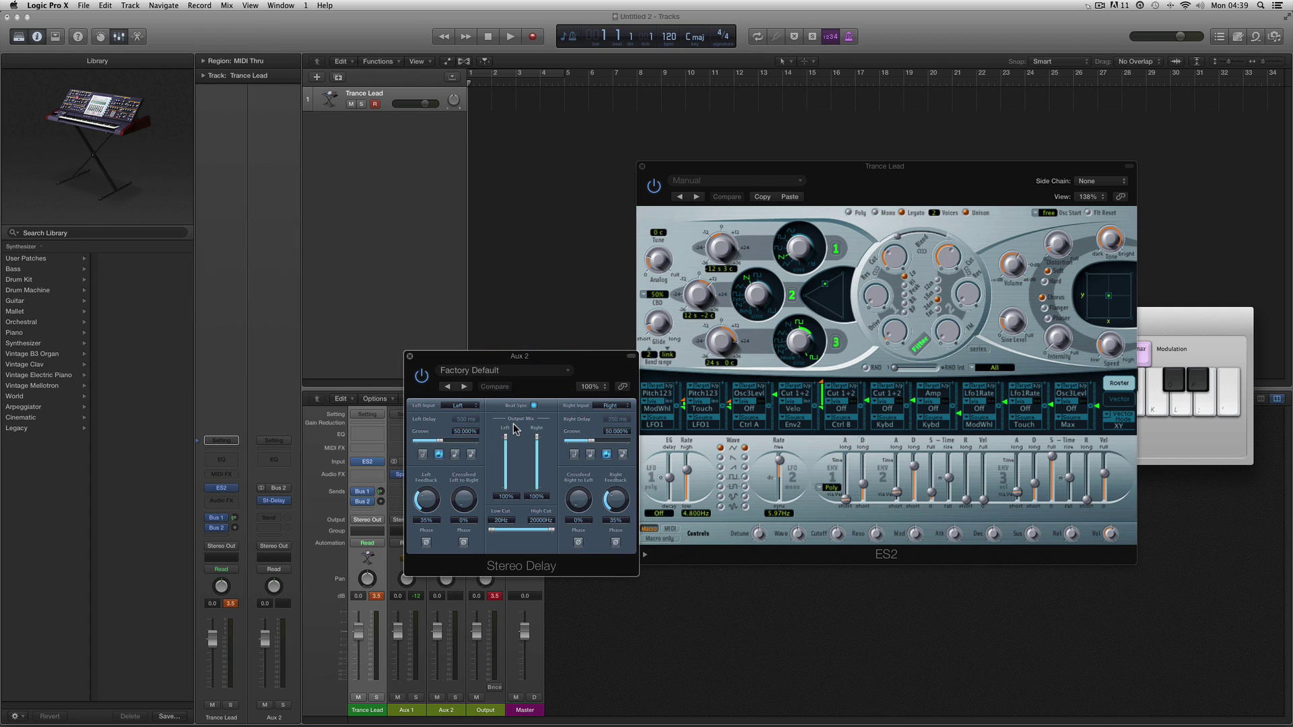
- Close the ES2 window and set Trance Lead's Bus 2 delay send to -20.5
click(641, 167)
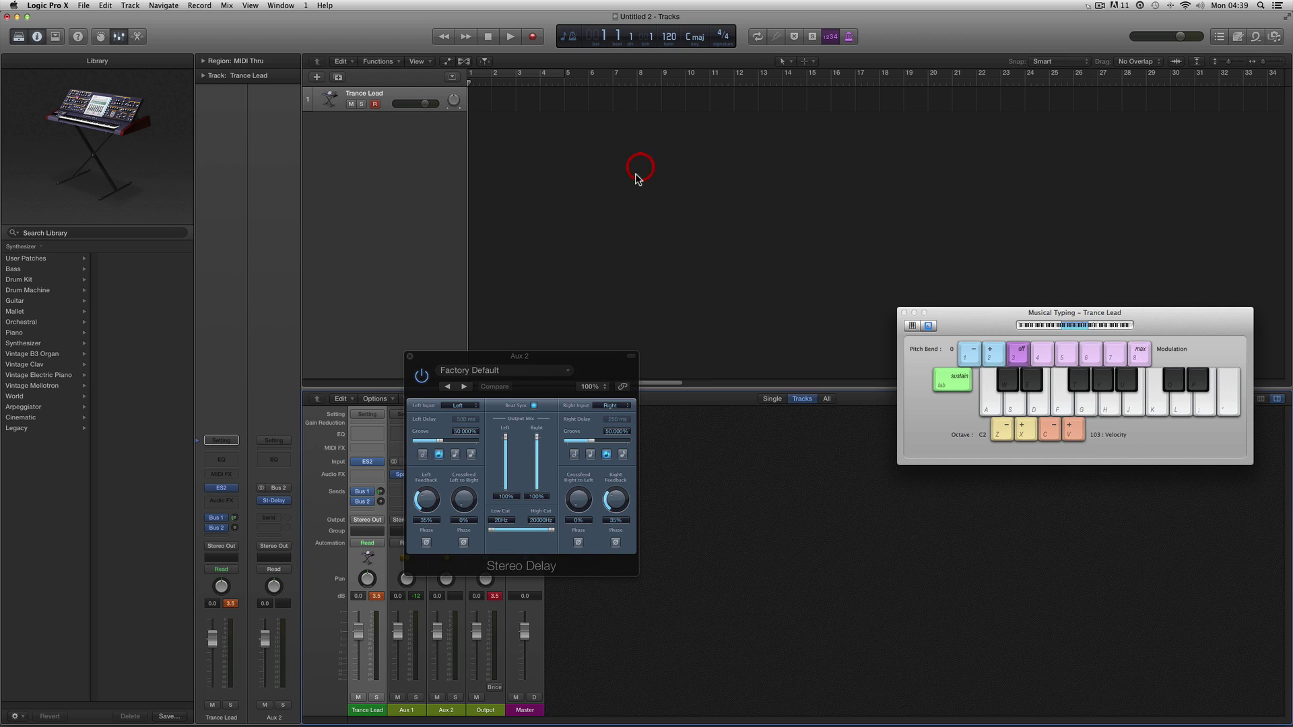
drag(562, 355, 714, 266)
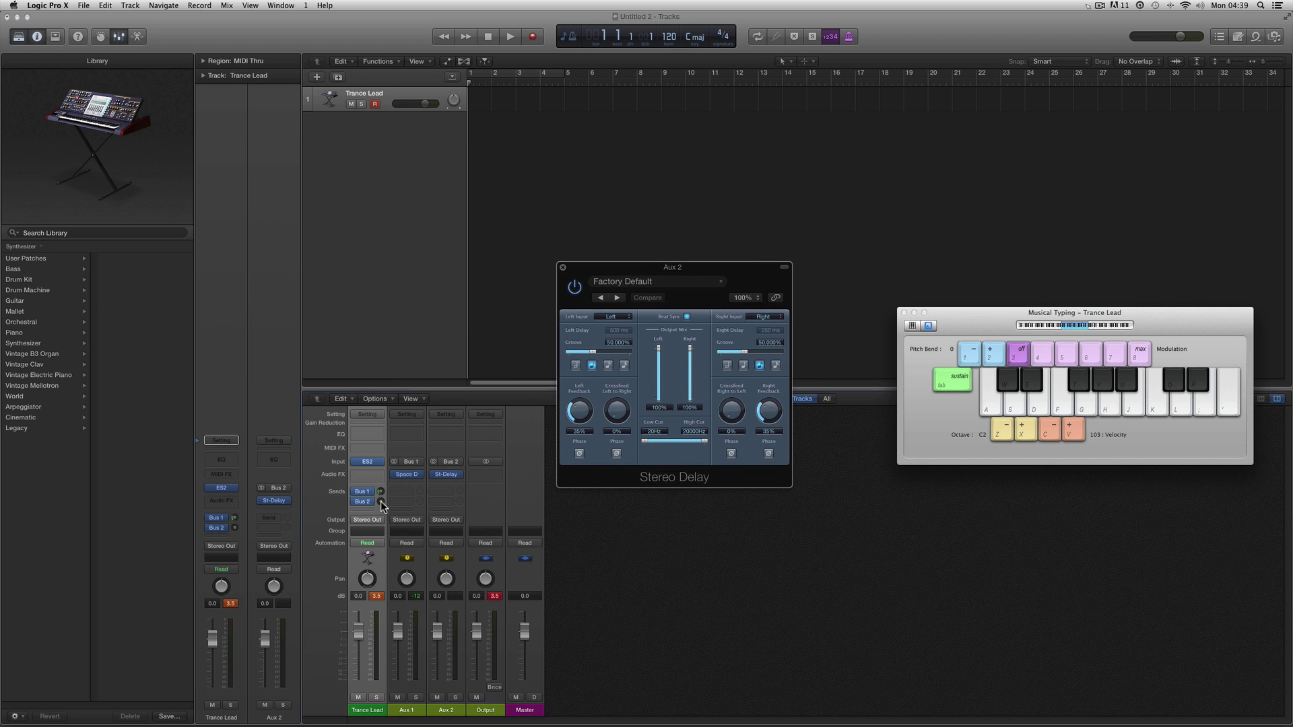
drag(381, 501, 381, 482)
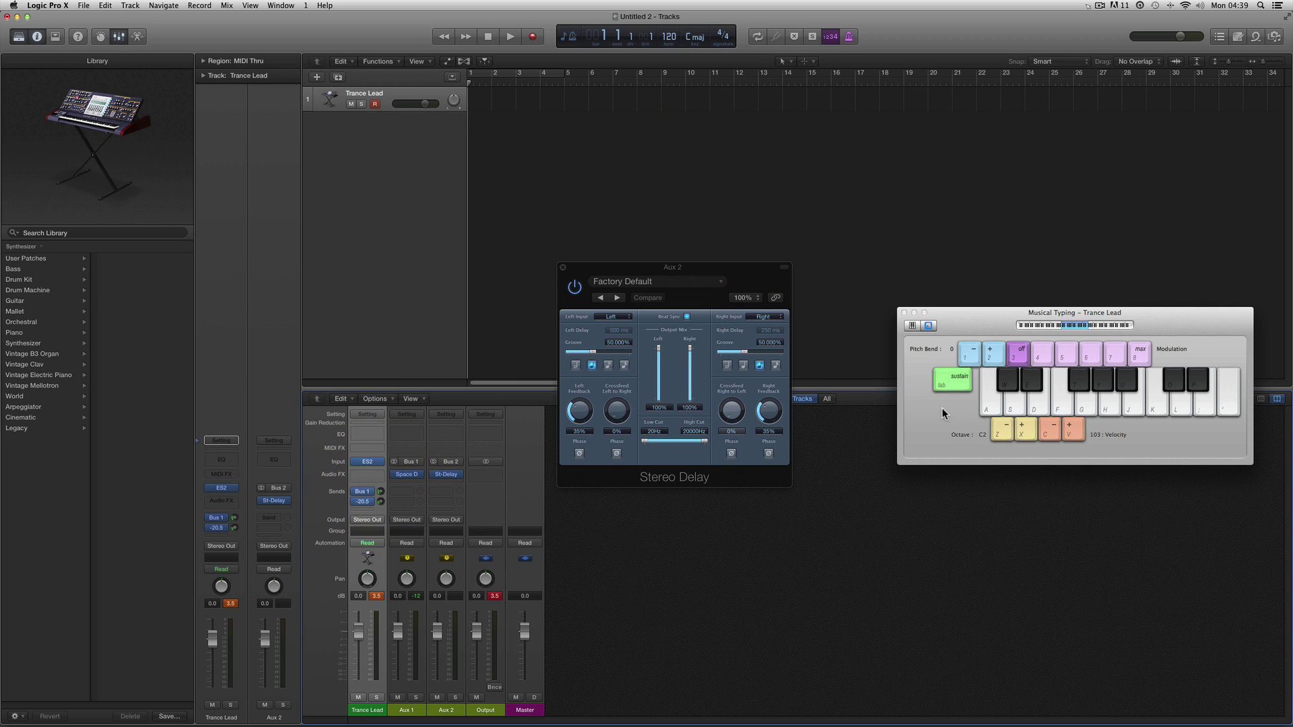
- Play a short phrase to hear the delay, then add software instrument track Inst 2
key(s)
key(f)
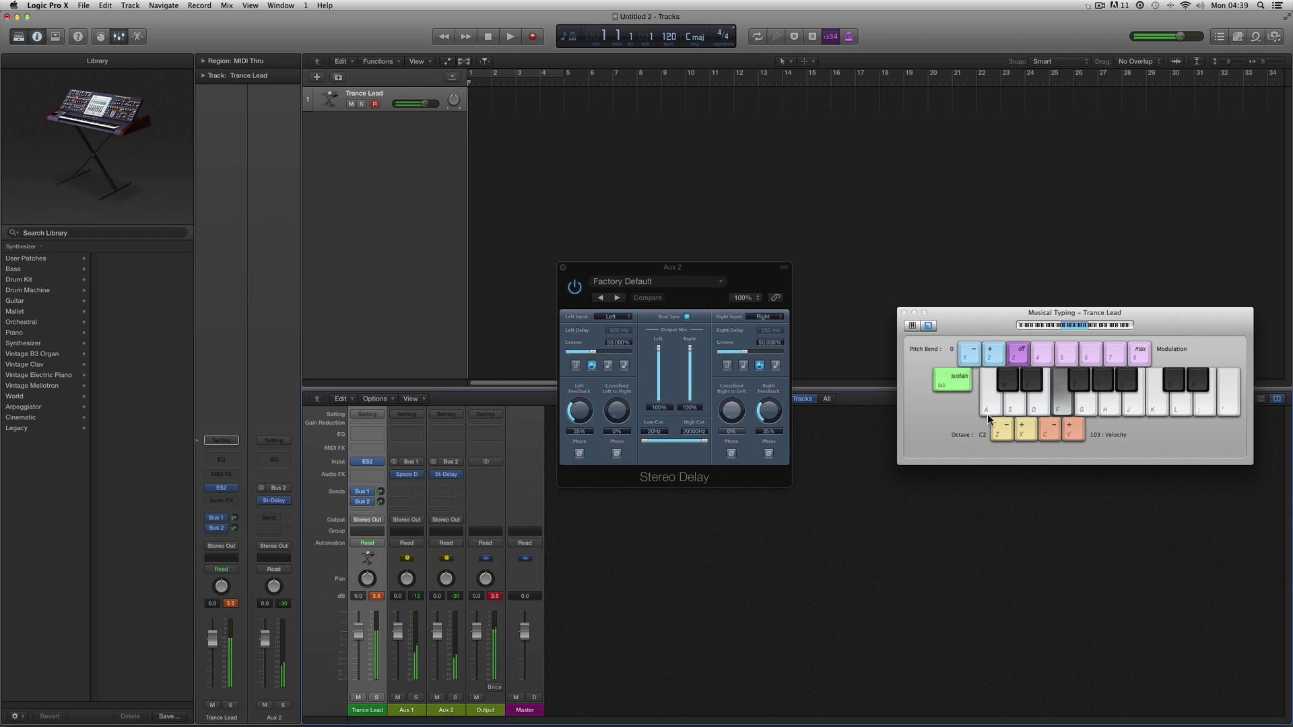
key(g)
key(f)
key(s)
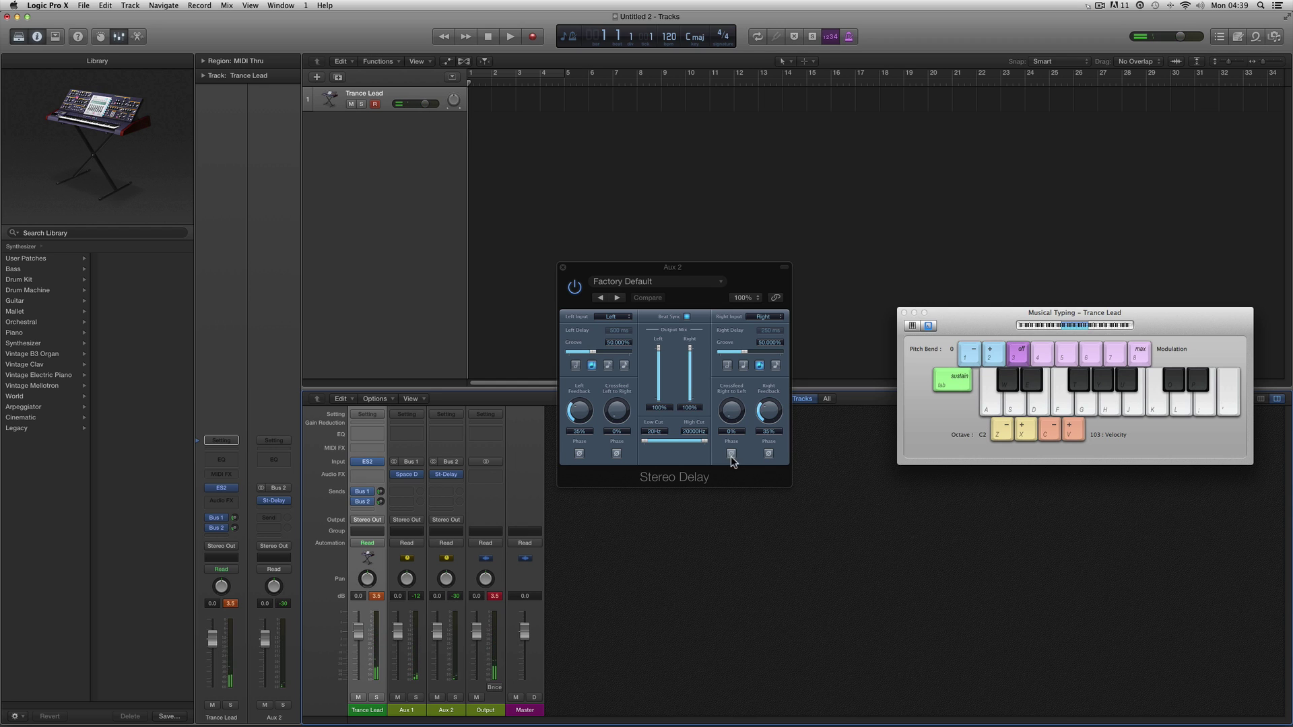
key(s)
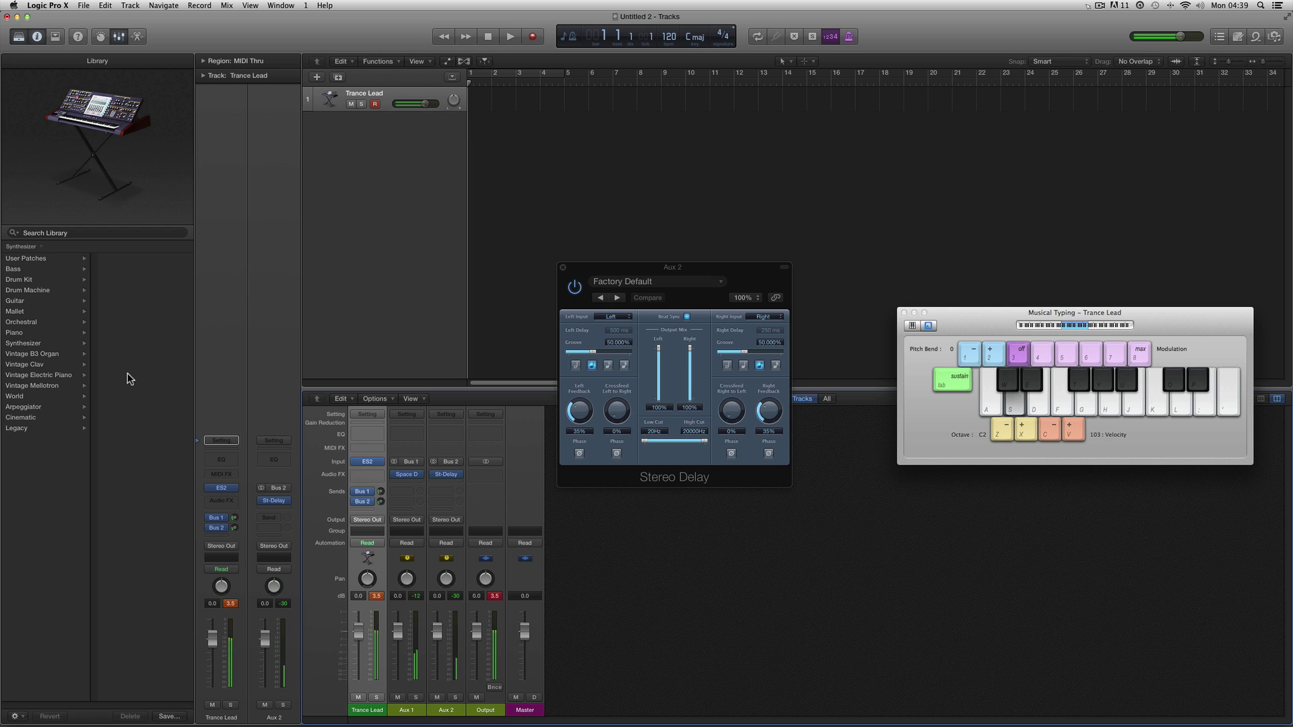
key(f)
key(g)
key(f)
key(s)
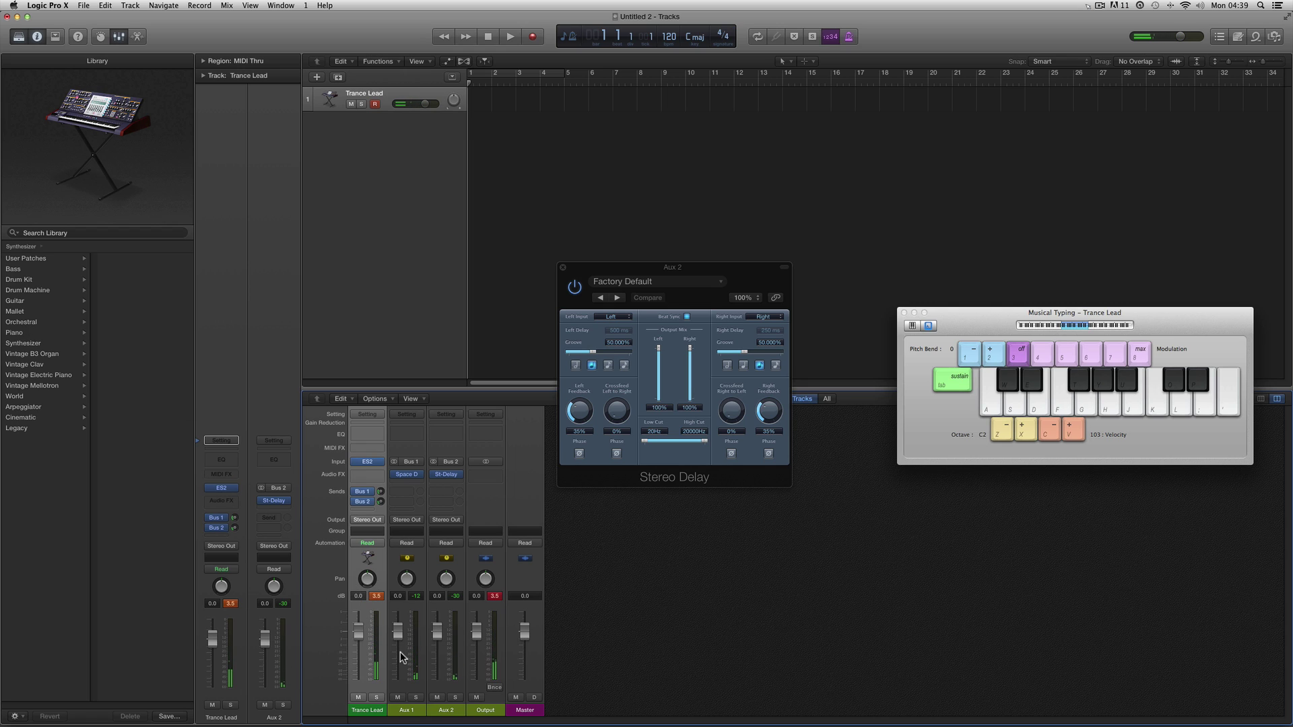
click(316, 77)
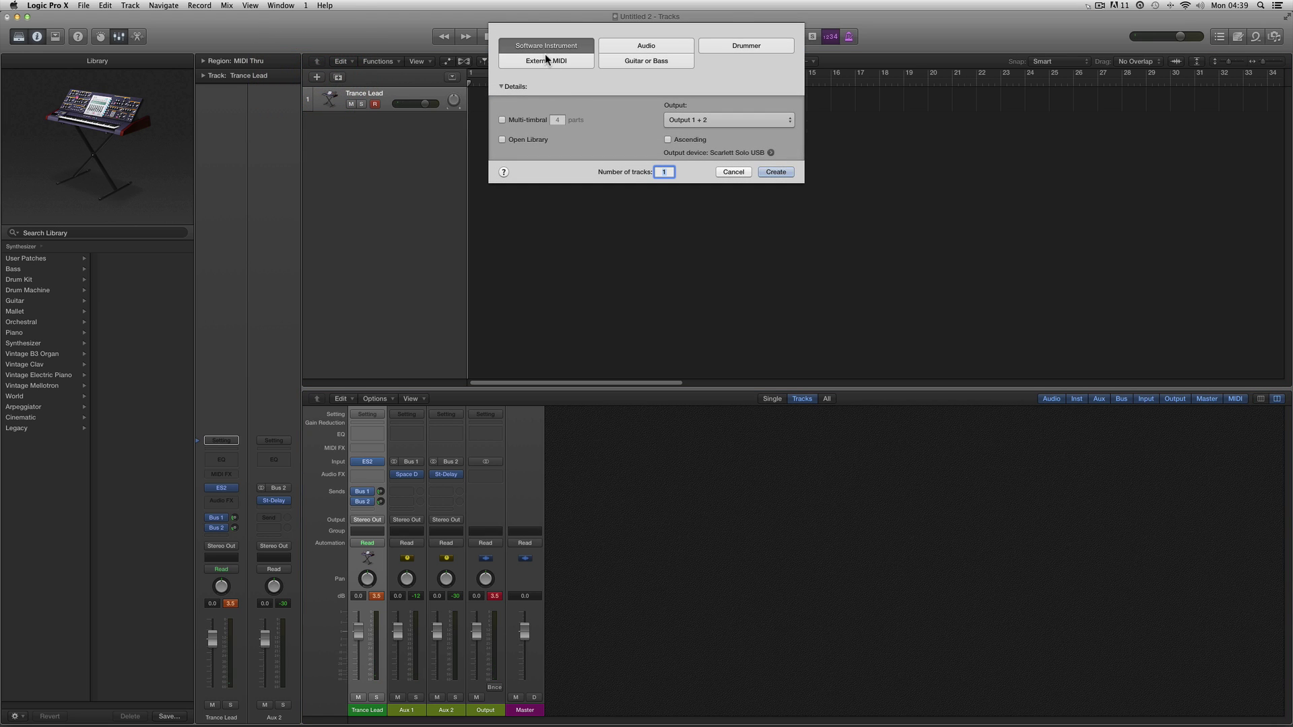
click(773, 170)
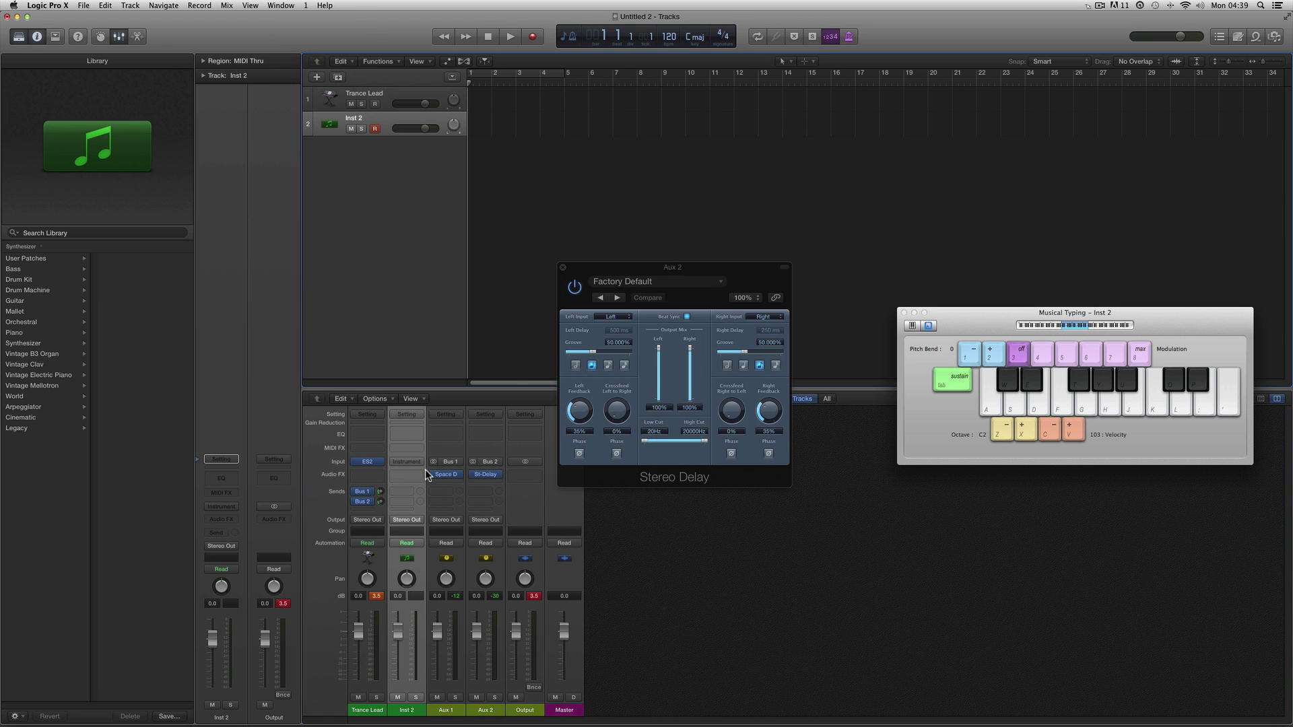
- Put a stereo ES2 on Inst 2 and load its Synth Leads > Trance Lead preset
click(563, 267)
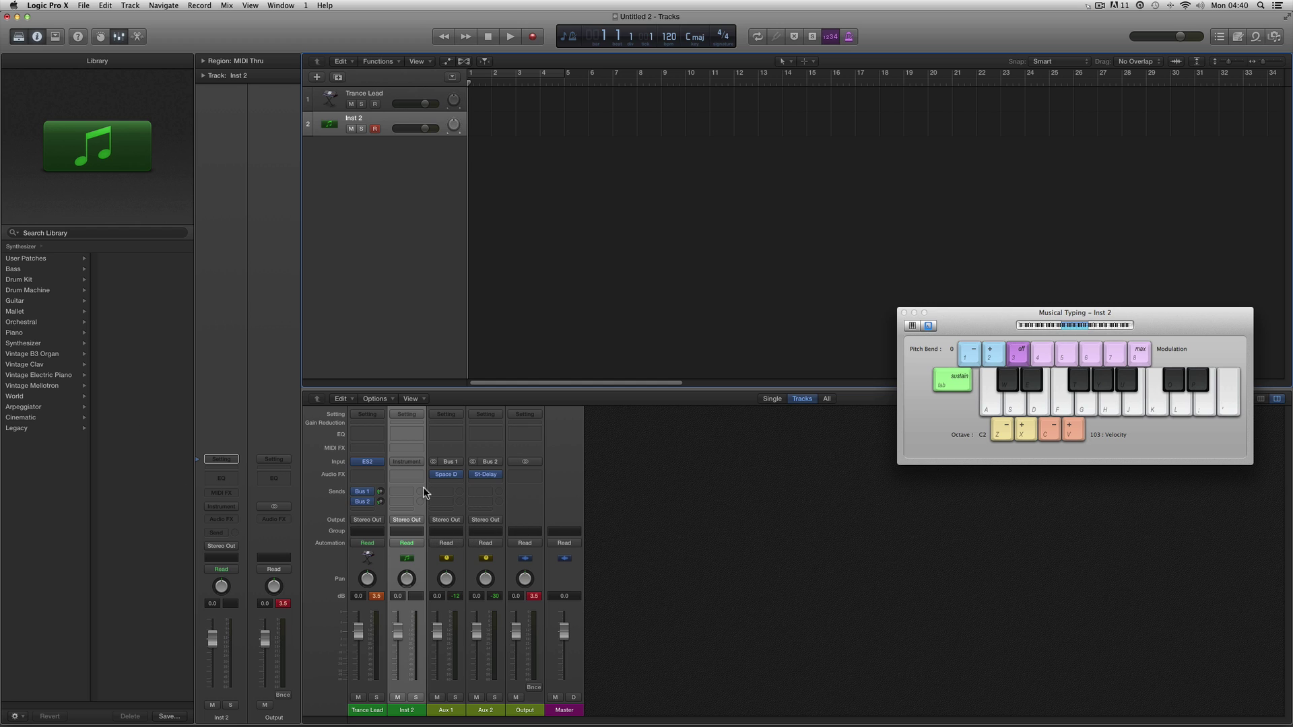
click(407, 462)
mouse_move(427, 540)
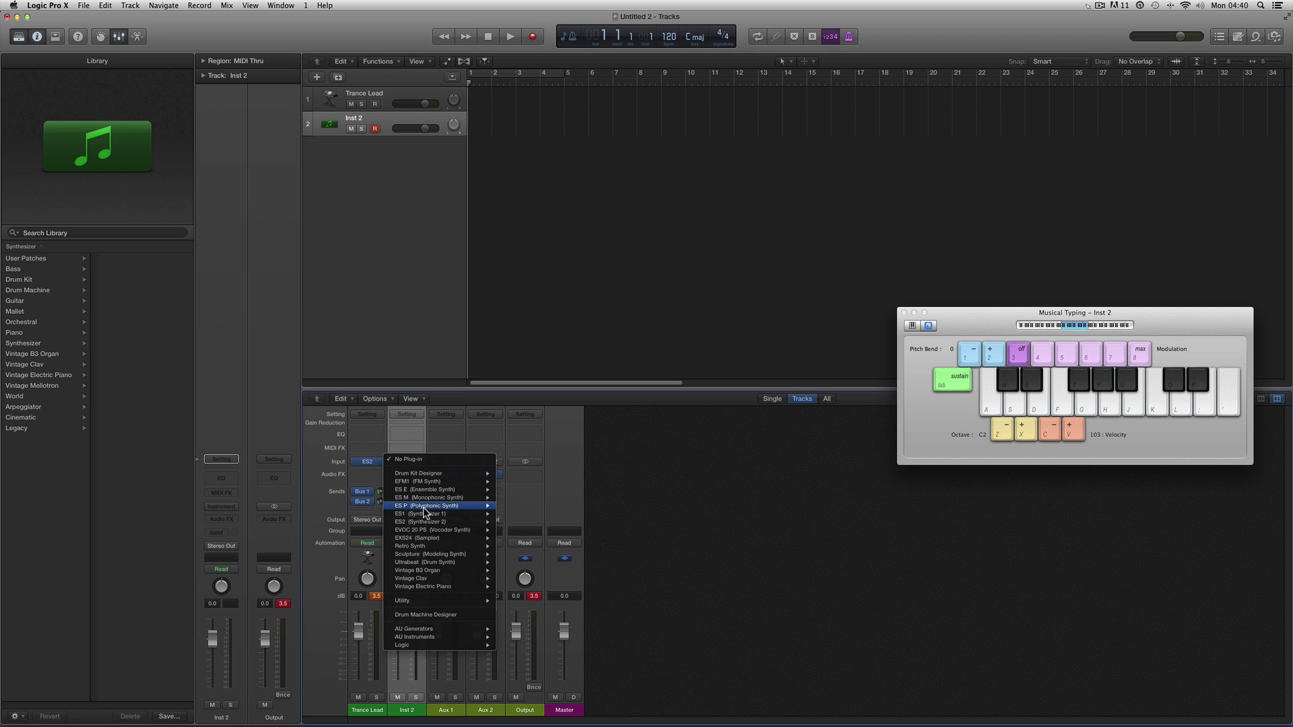
click(524, 526)
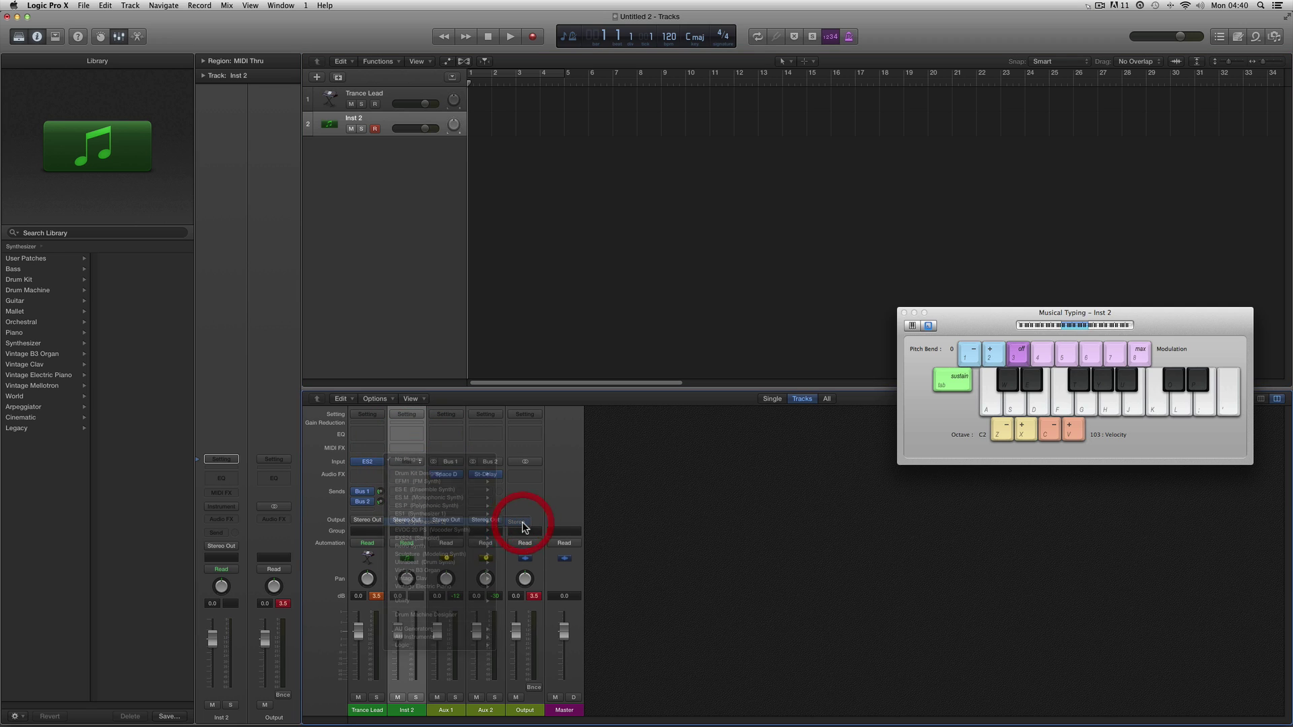
drag(272, 47, 555, 208)
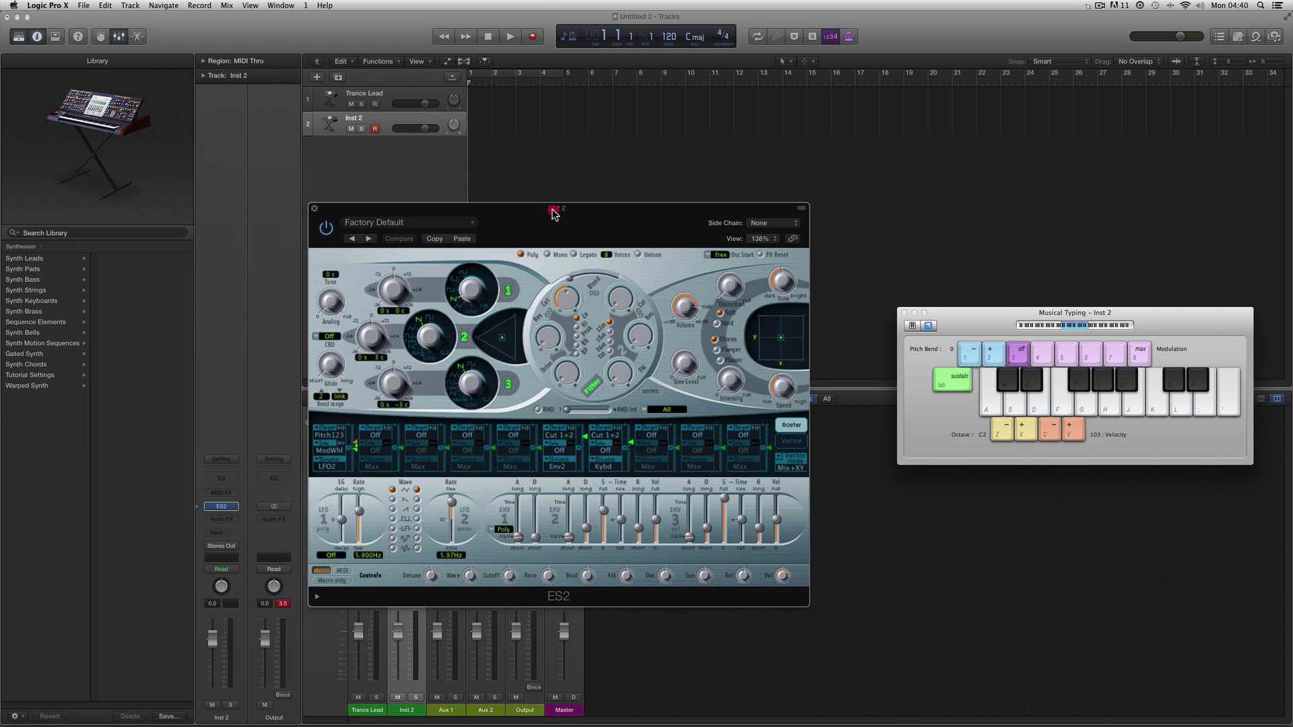
click(384, 223)
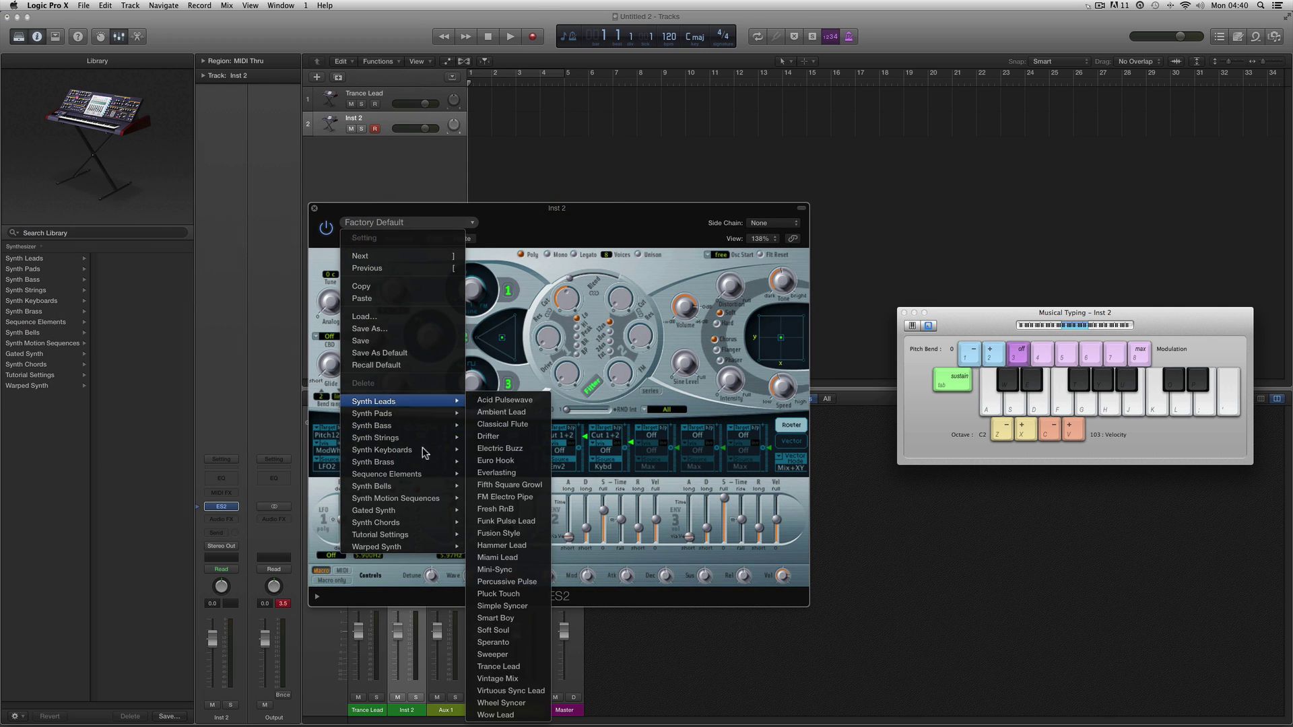
mouse_move(404, 402)
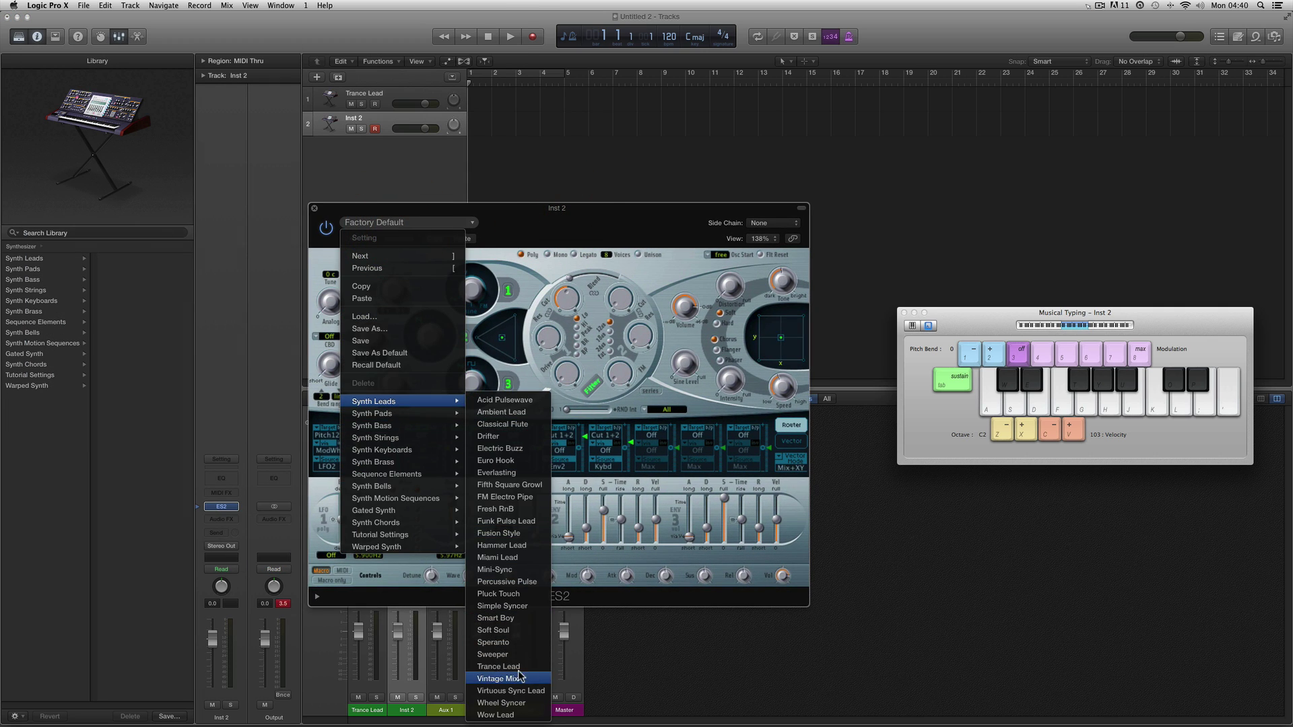
click(512, 667)
click(313, 209)
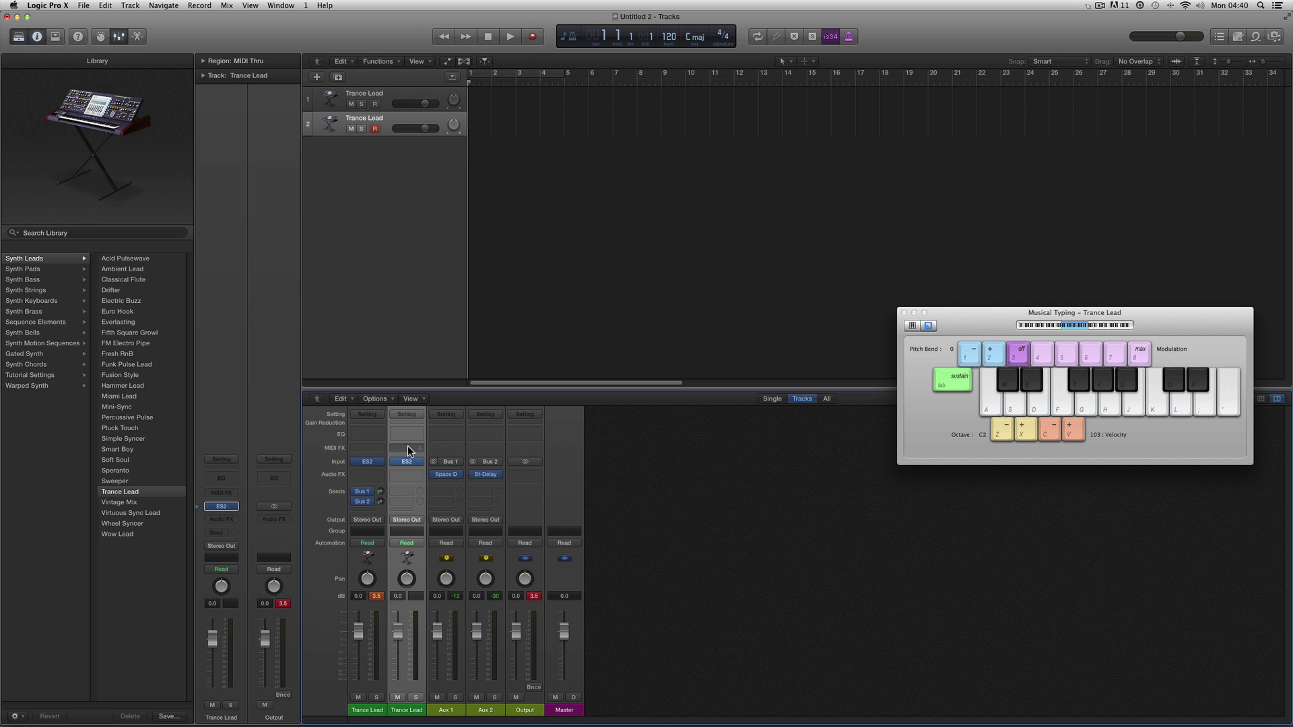
- Play a few notes to audition the second Trance Lead
mouse_move(409, 465)
key(s)
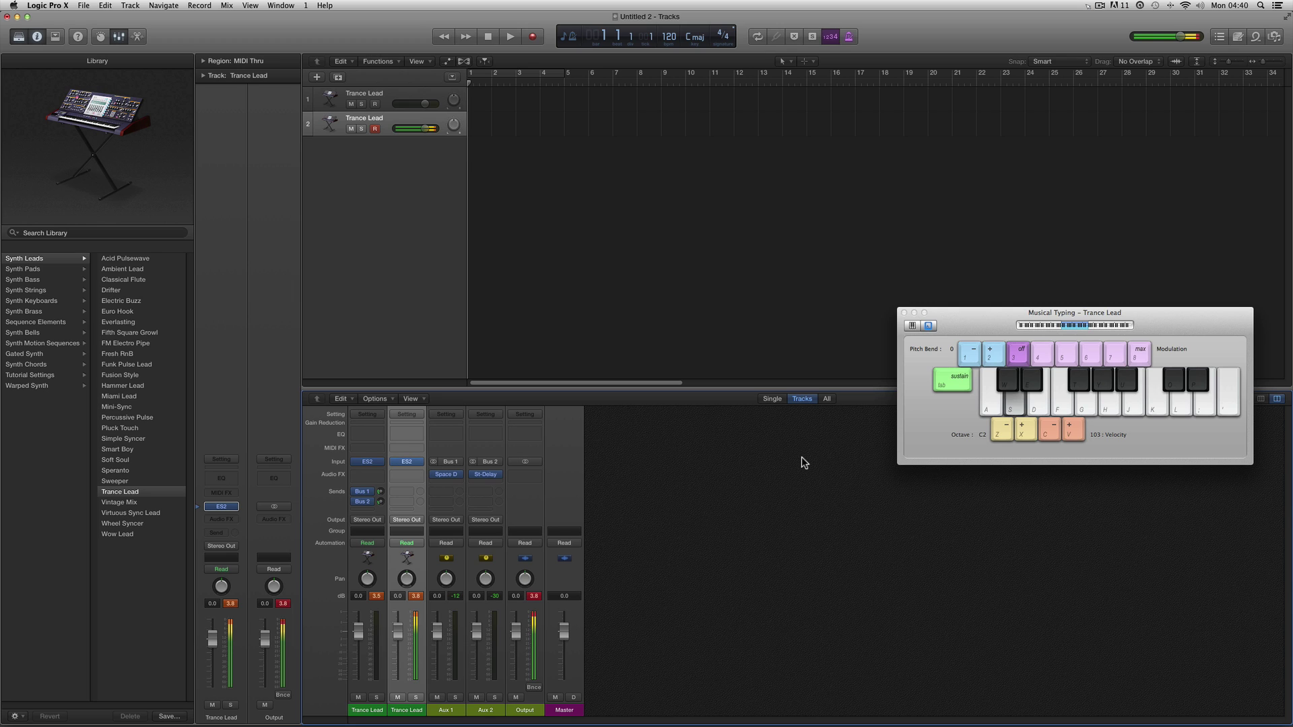
key(f)
key(g)
key(f)
key(s)
- Route channel 2's Send 1 to Bus 1 and Send 2 to Bus 2
click(409, 492)
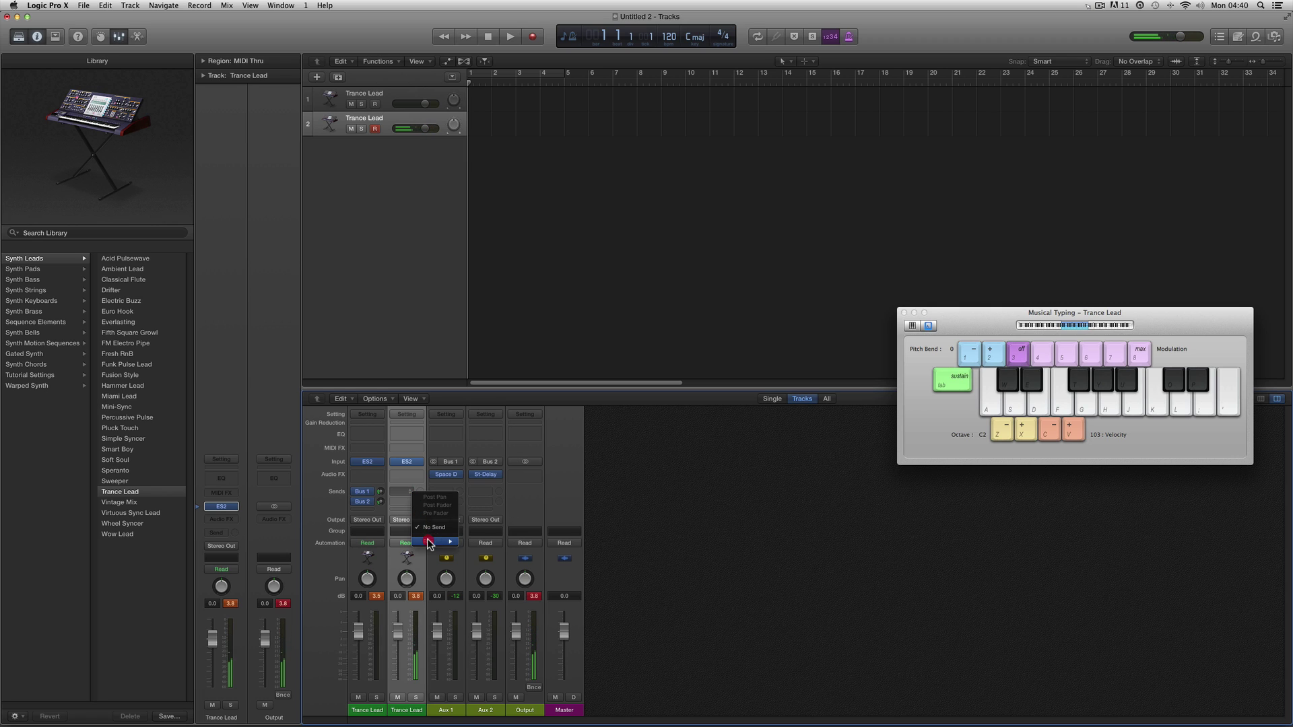
click(471, 542)
click(409, 504)
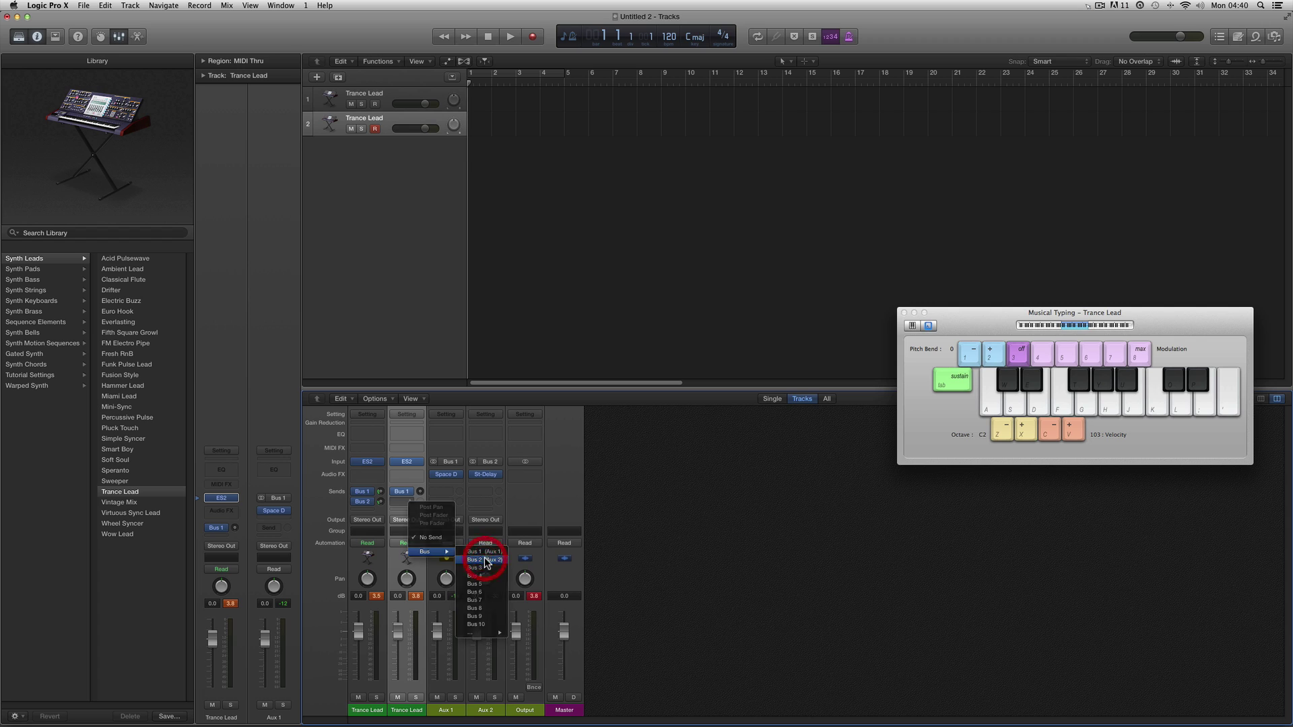
click(486, 561)
- Raise channel 2's Bus 1 send to -12.0 and play notes to check it
drag(421, 452, 421, 455)
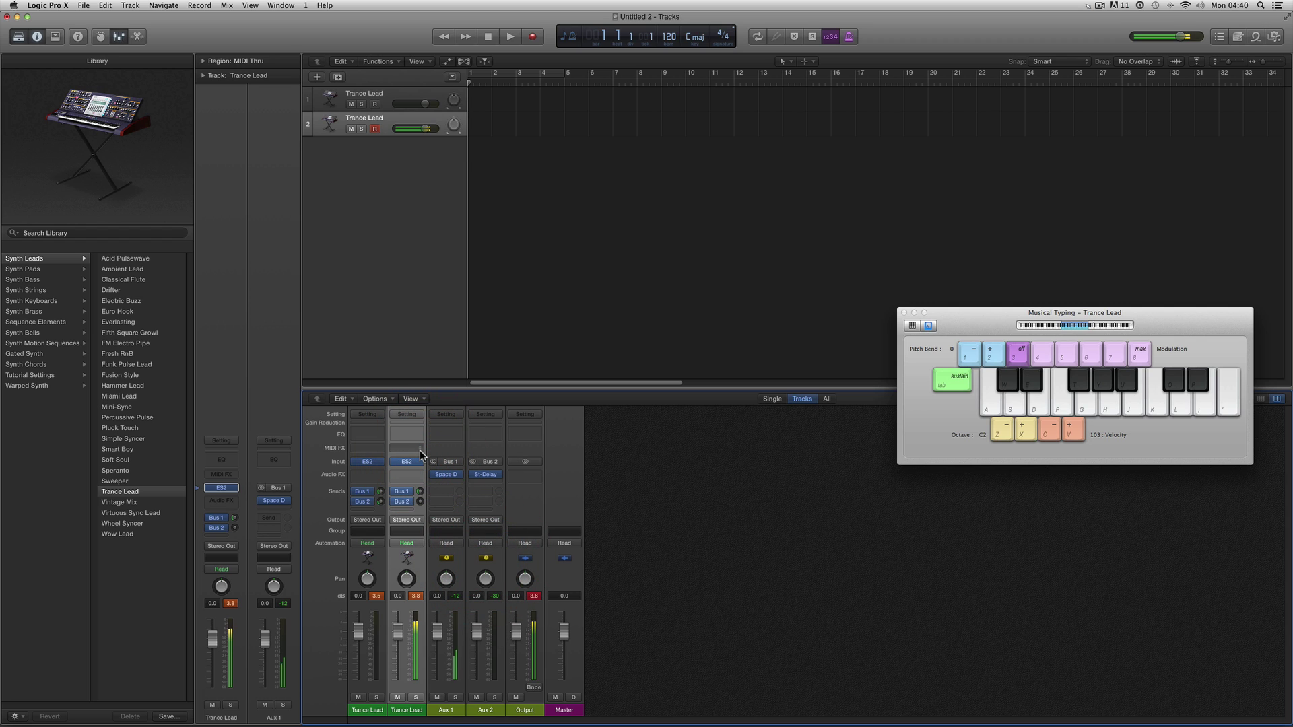
key(s)
key(f)
key(g)
key(f)
key(s)
- Set channel 2's Bus 2 delay send, settling at -15.4 after auditioning
drag(421, 502, 417, 454)
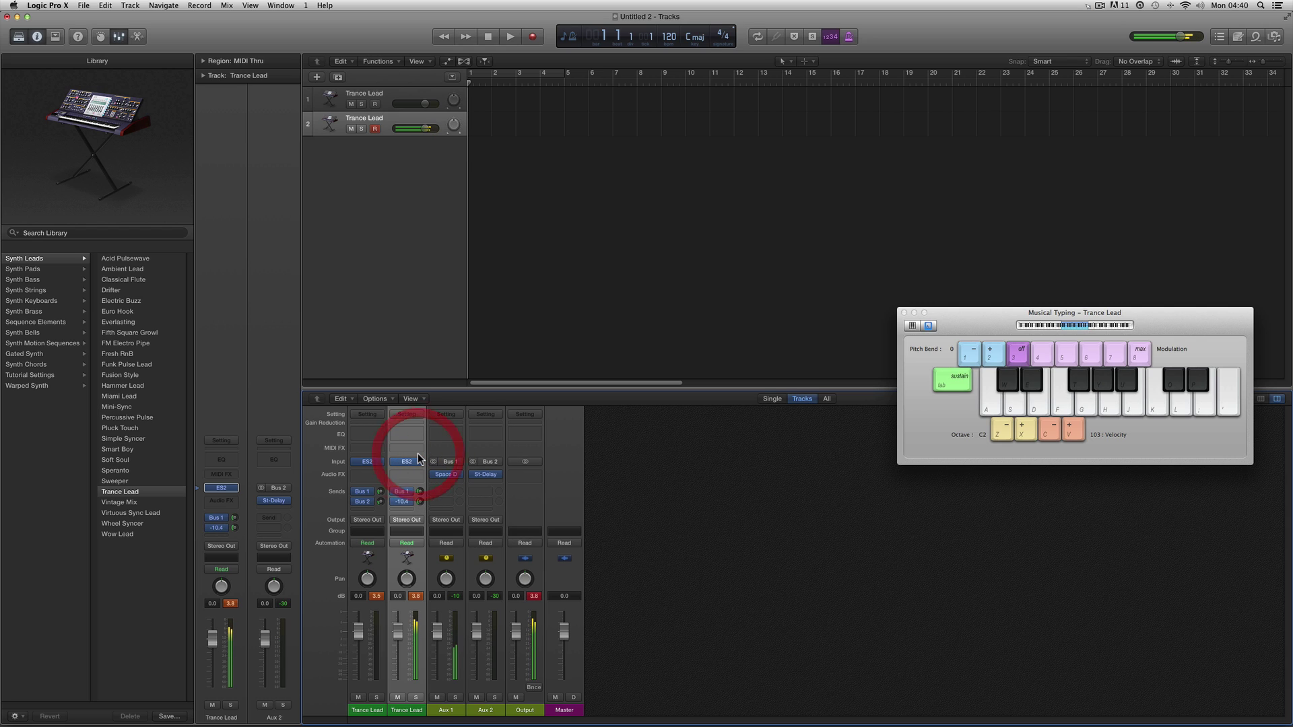
key(s)
key(f)
key(f)
key(s)
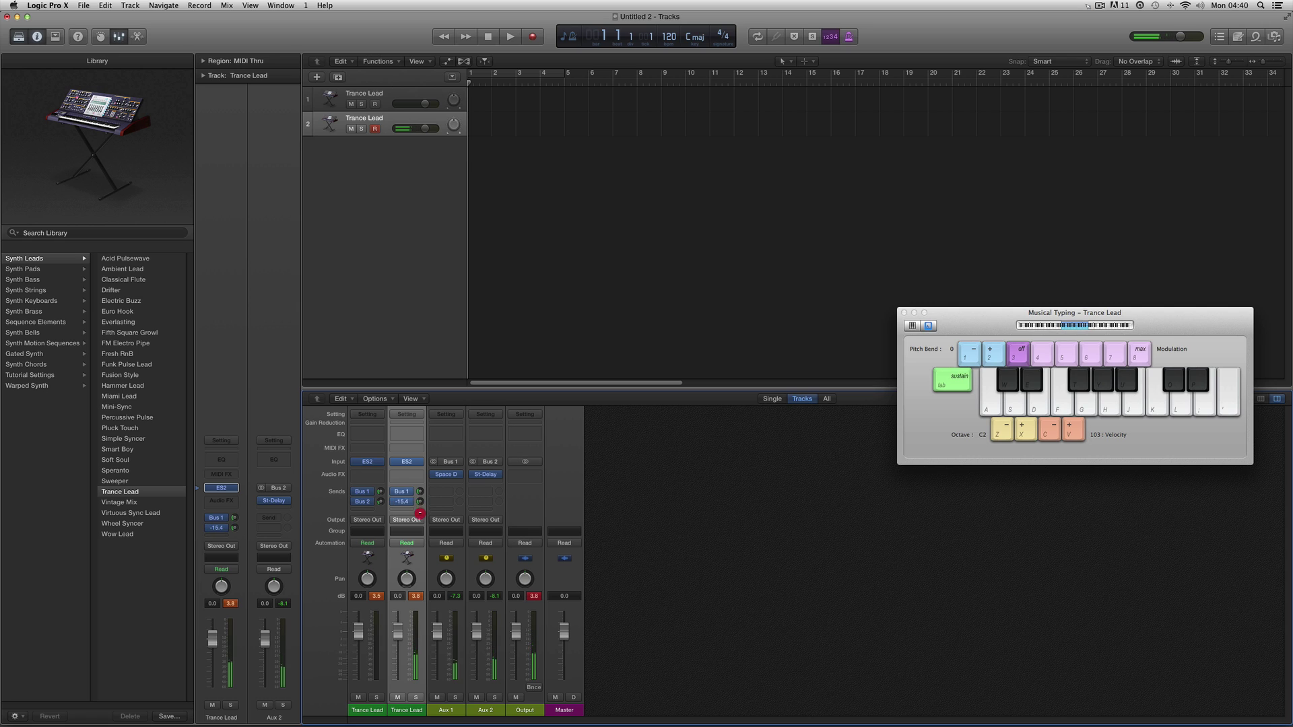
drag(419, 502, 423, 520)
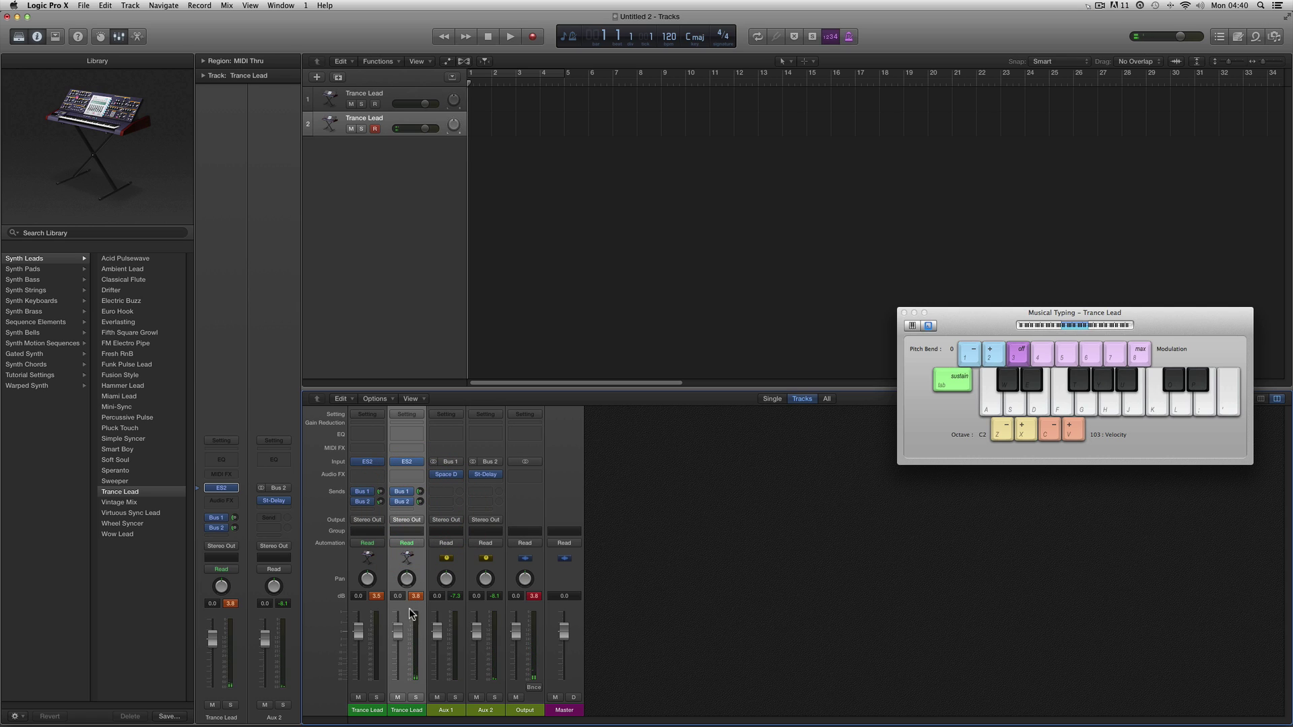
click(377, 714)
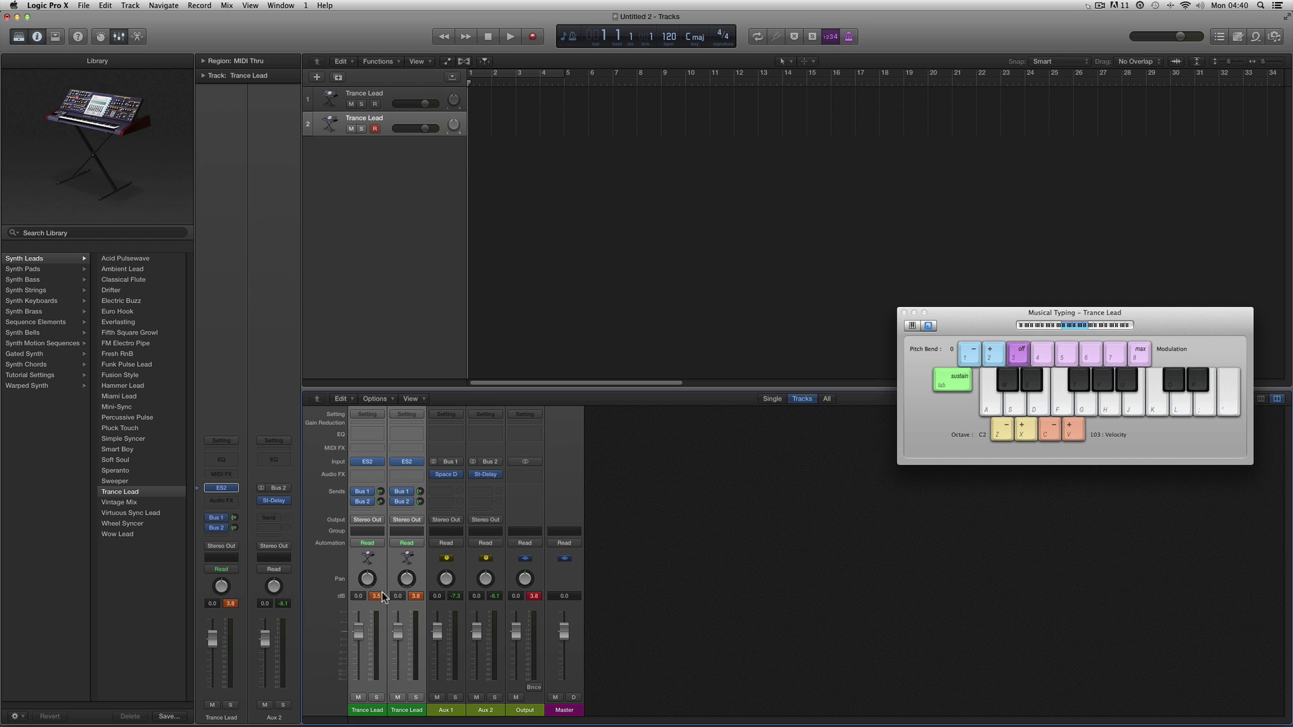
click(374, 712)
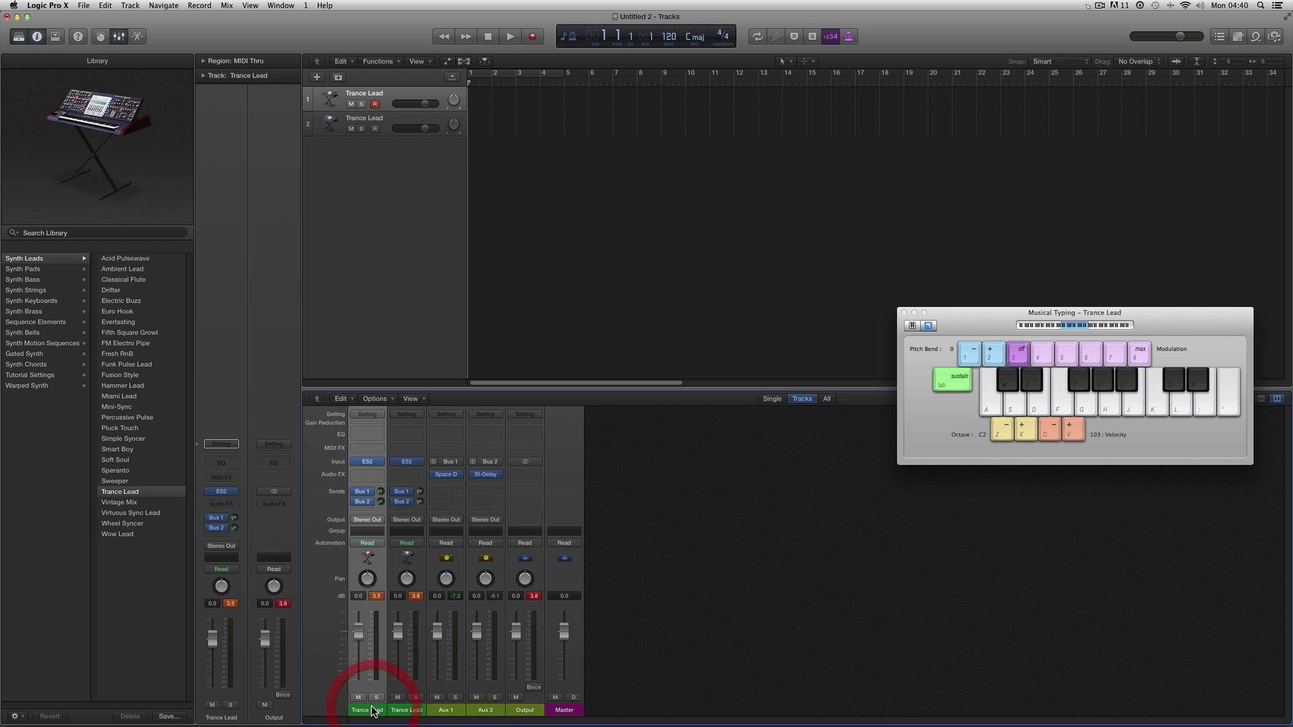
key(s)
key(f)
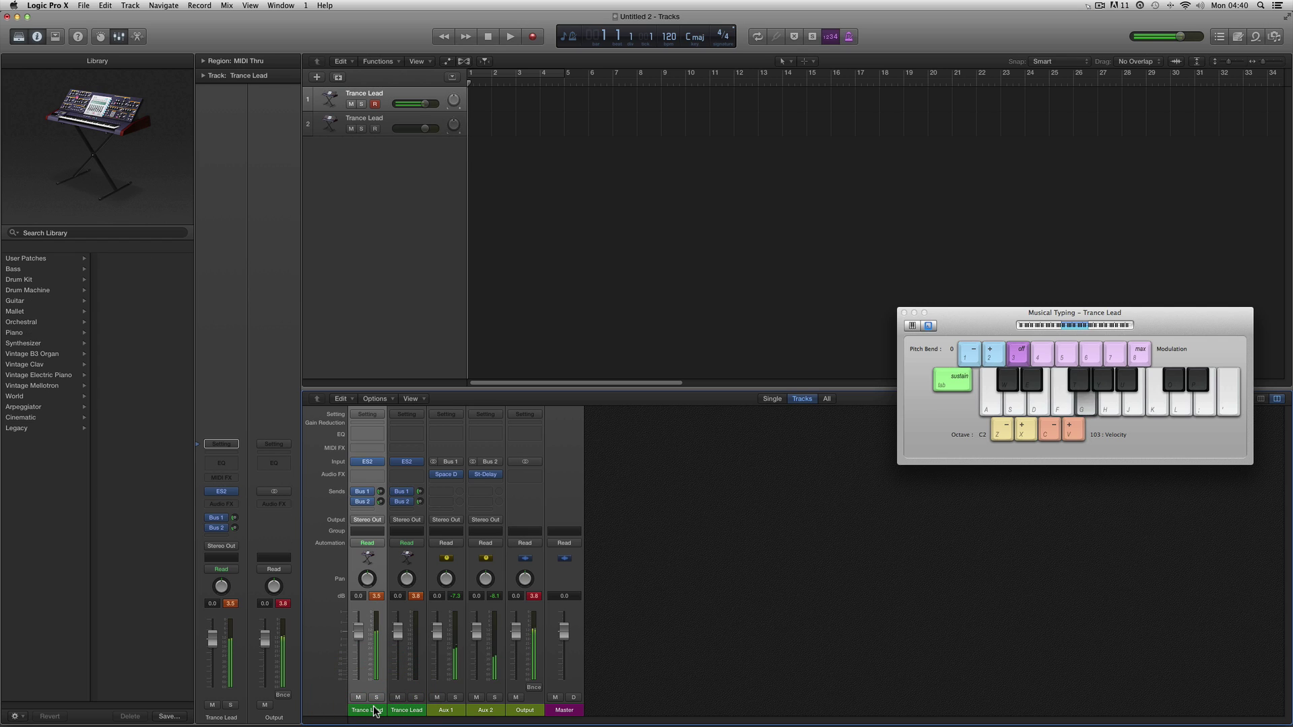
key(f)
key(s)
mouse_move(370, 469)
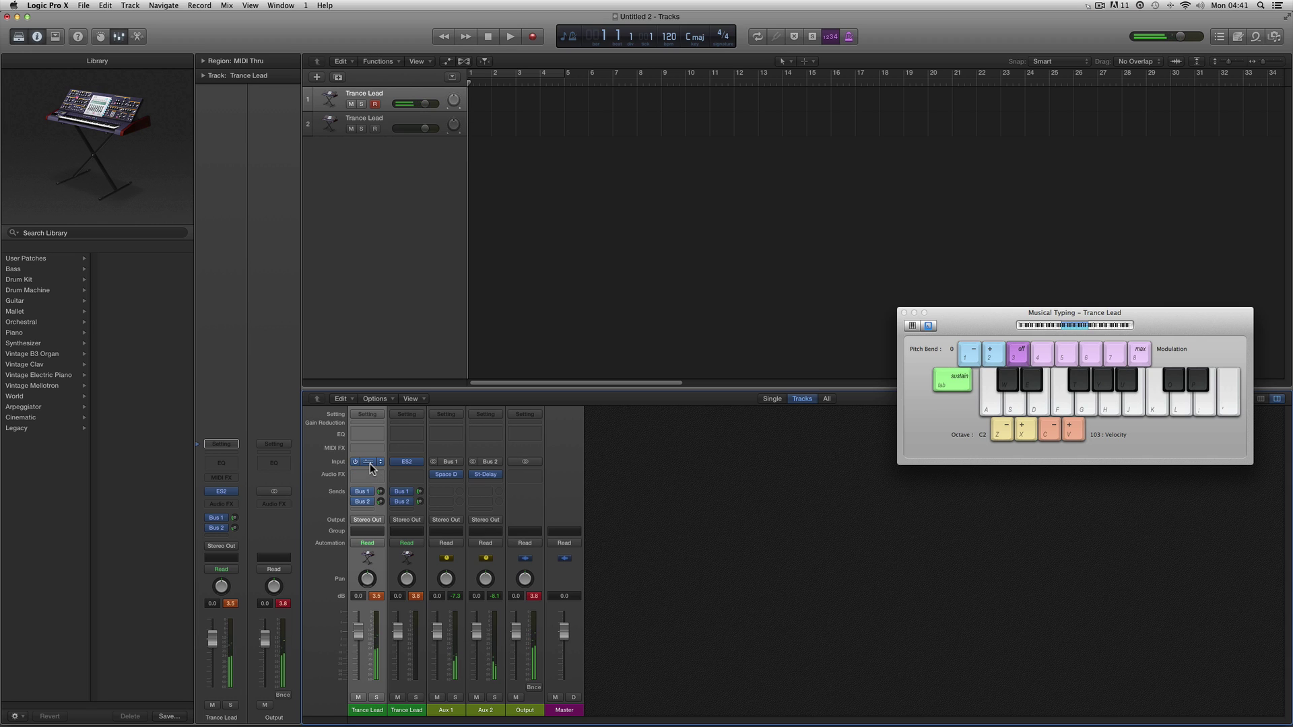
click(23, 343)
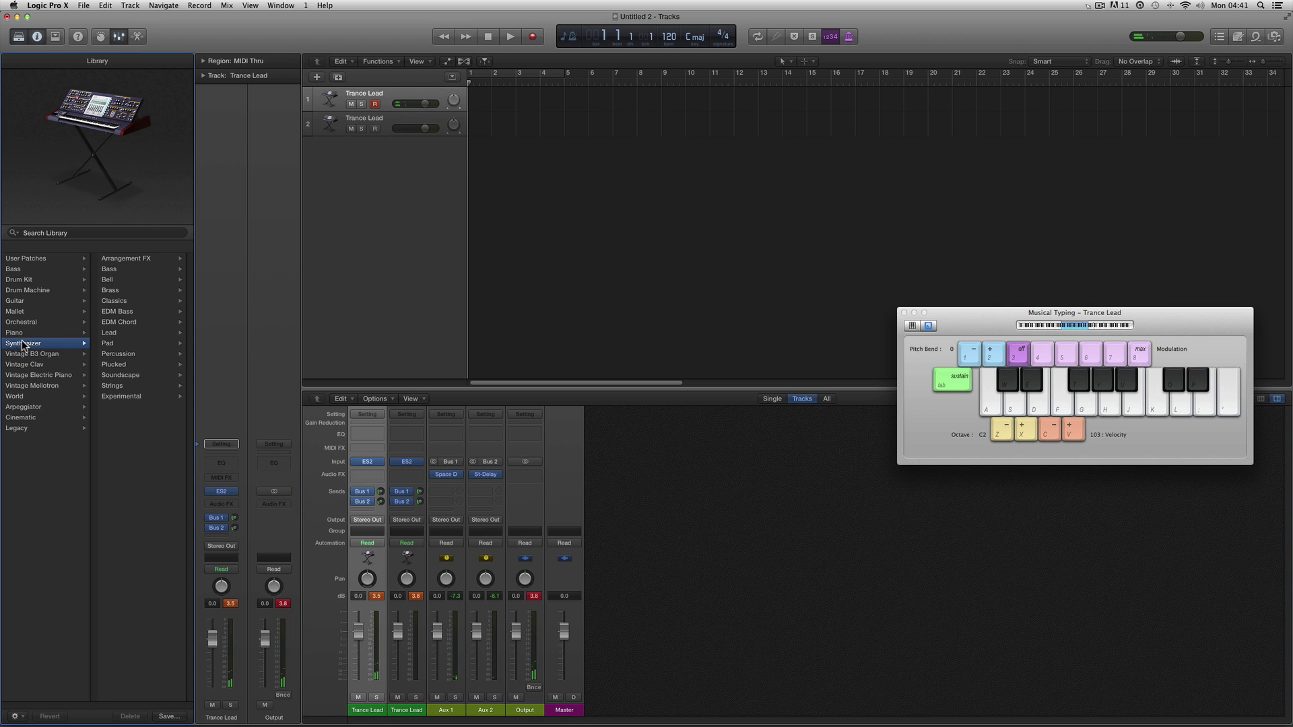
click(110, 333)
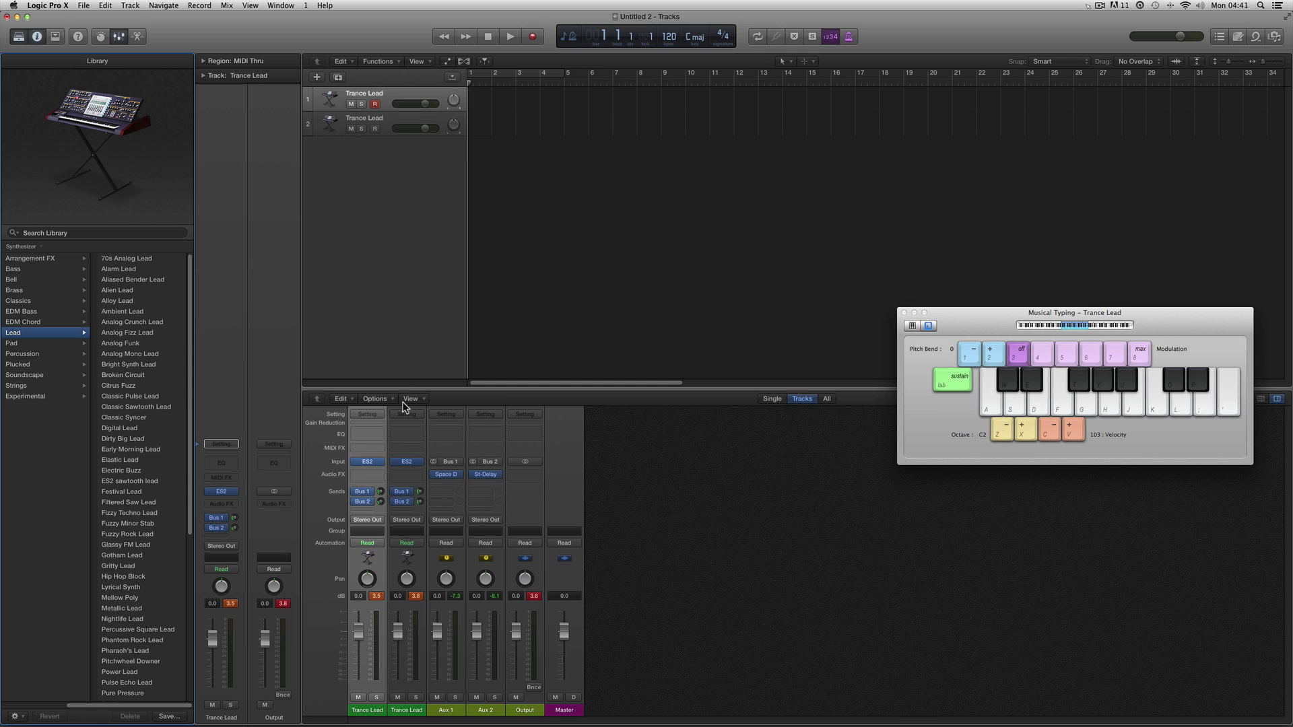
click(407, 710)
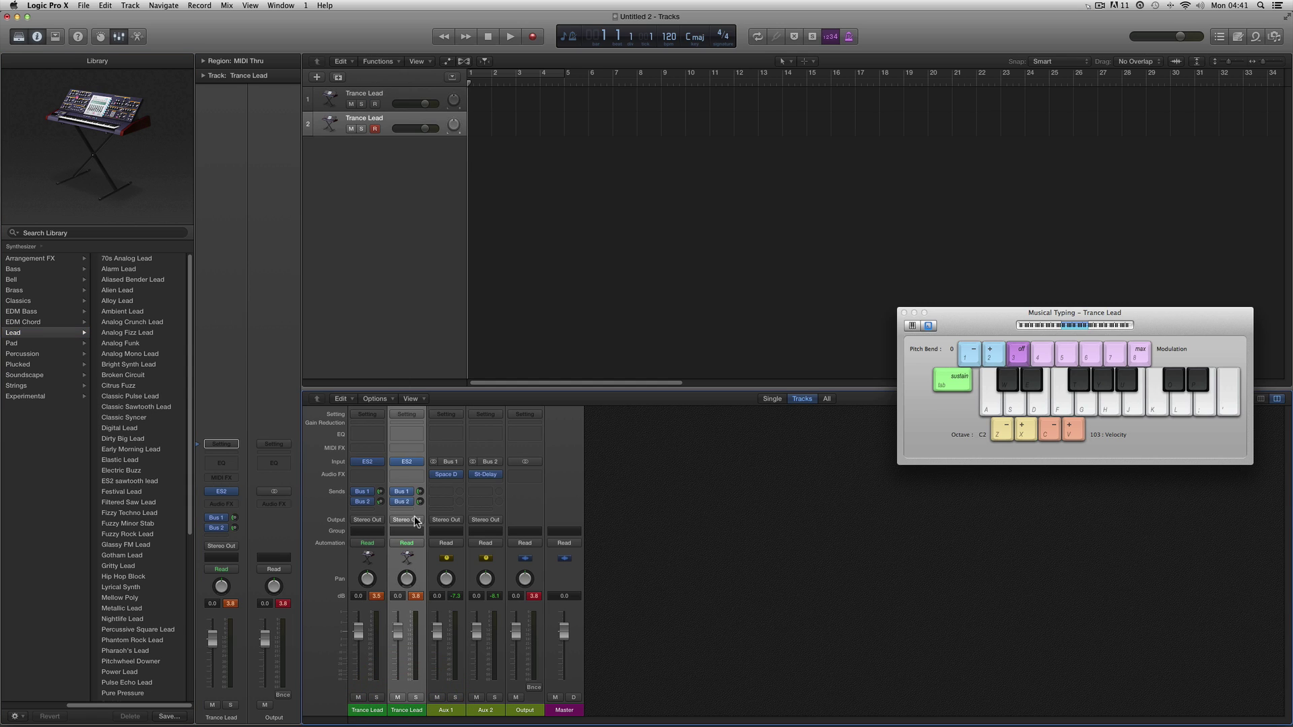
mouse_move(409, 465)
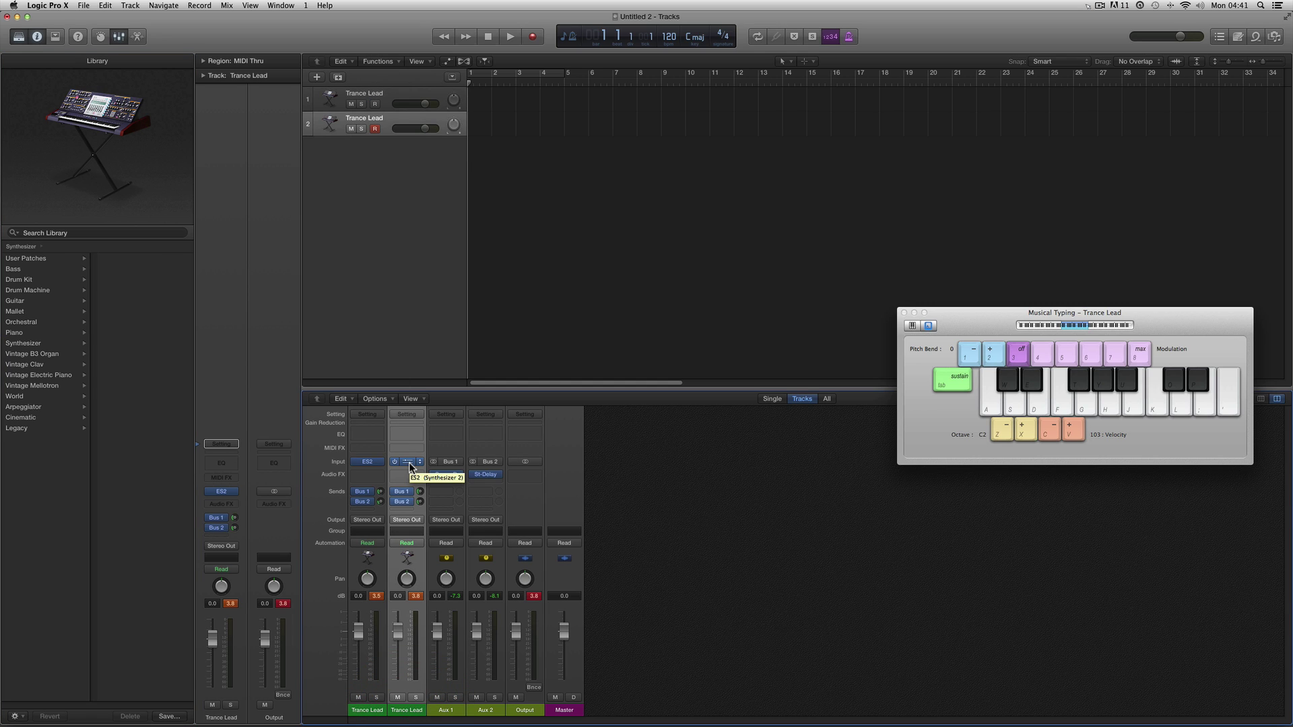
key(s)
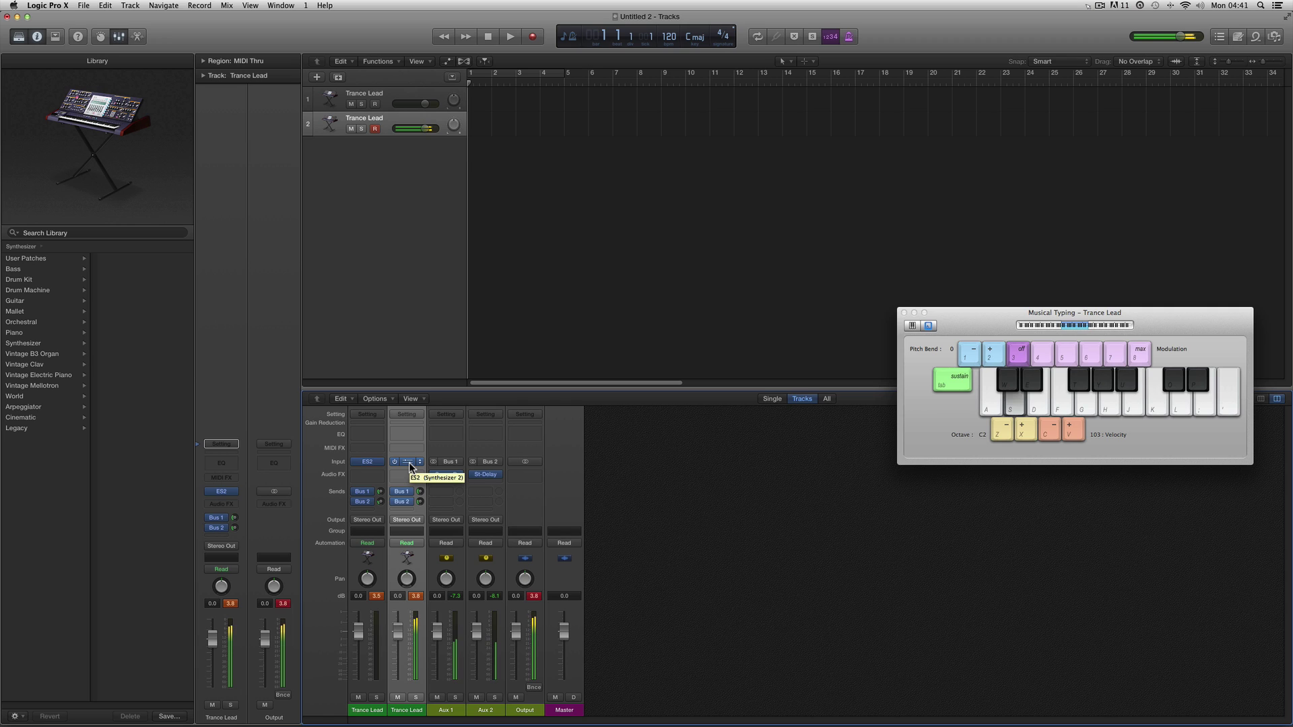
key(f)
key(g)
key(s)
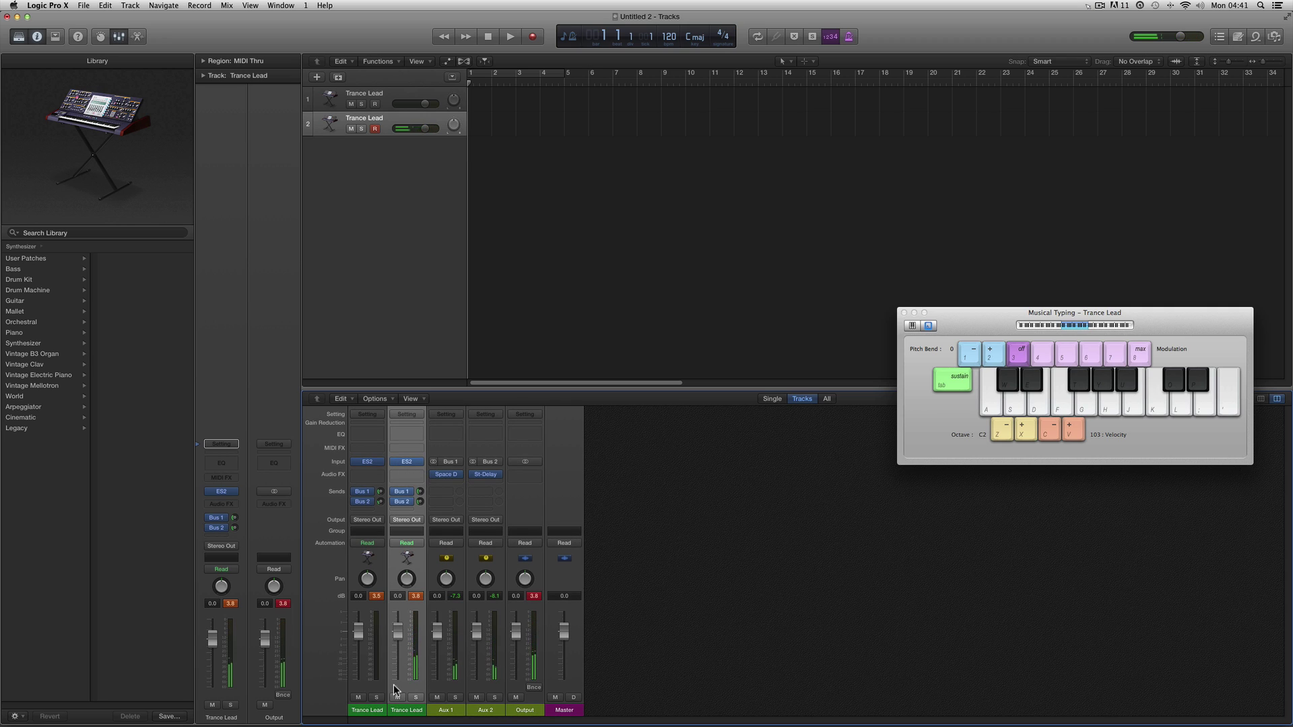
click(457, 712)
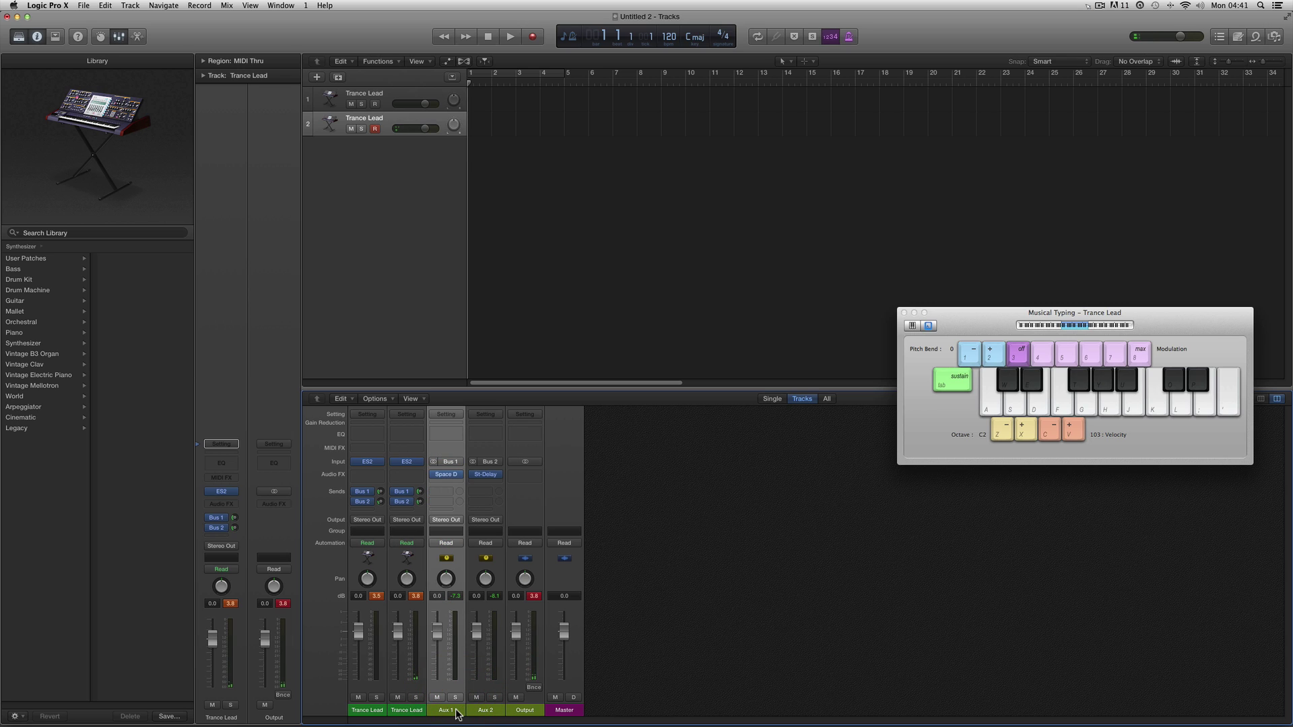
click(480, 711)
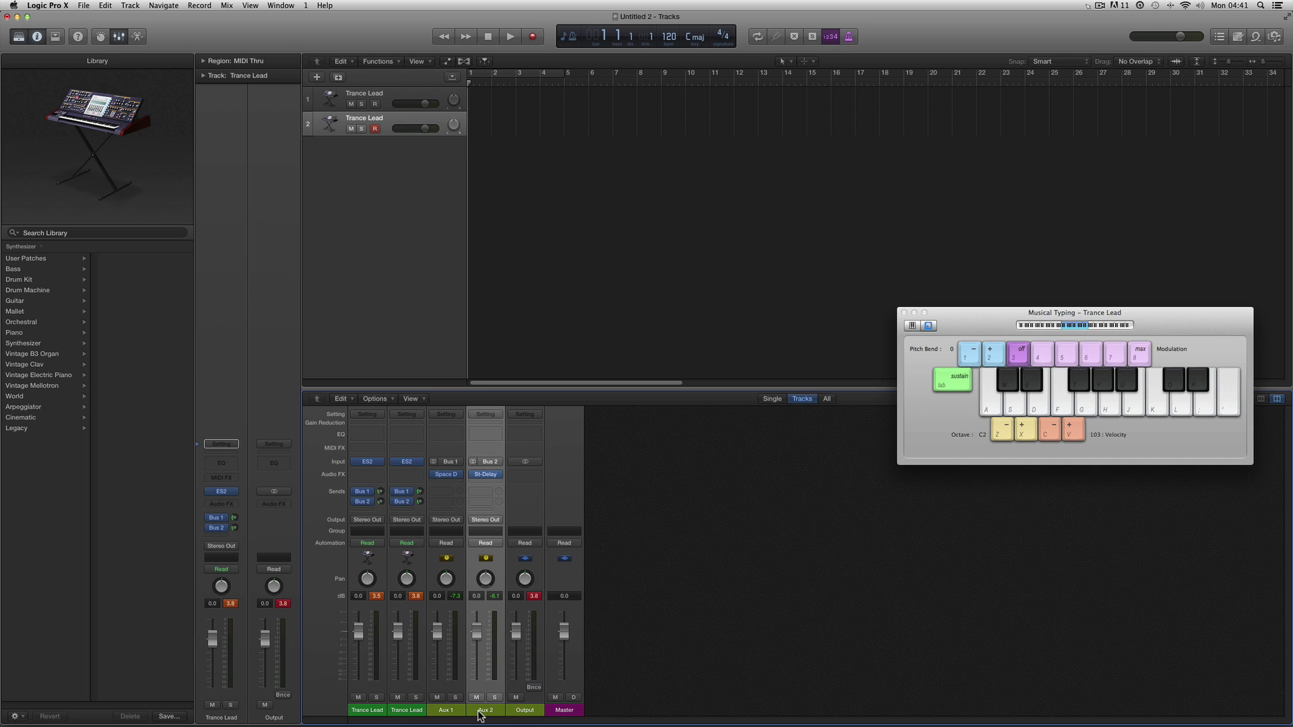
click(378, 711)
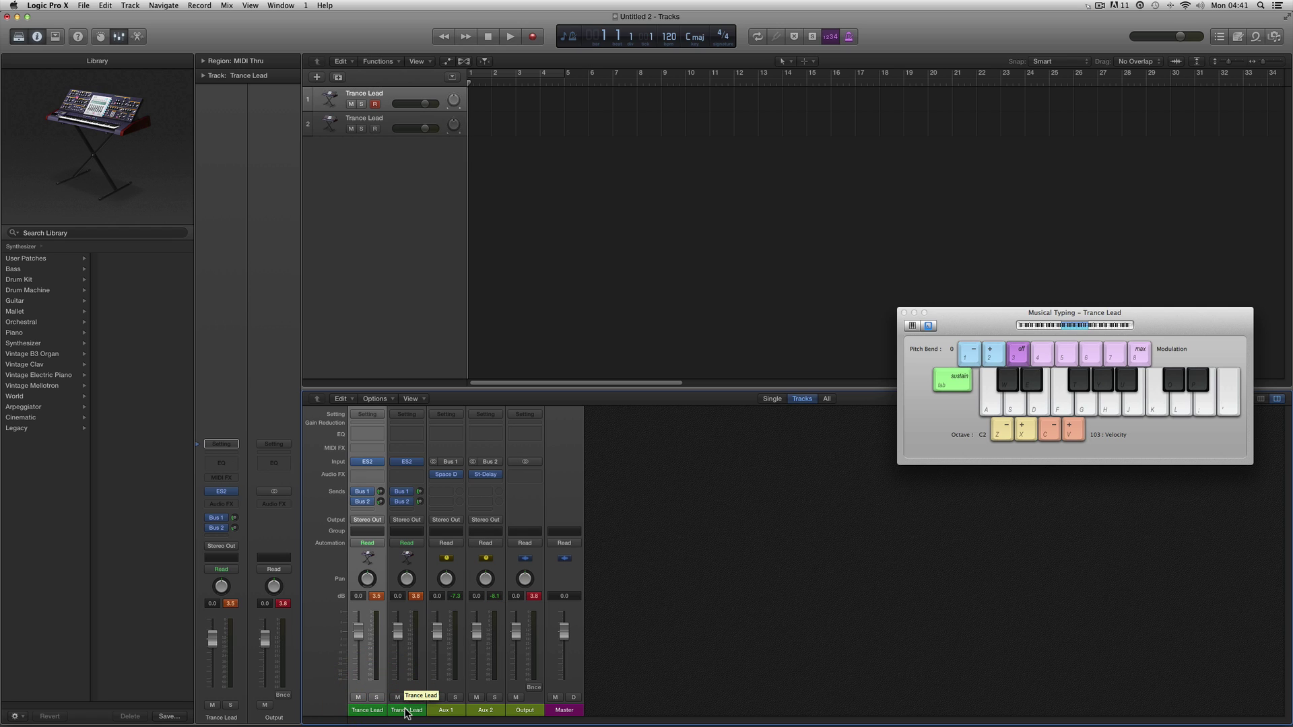
click(387, 126)
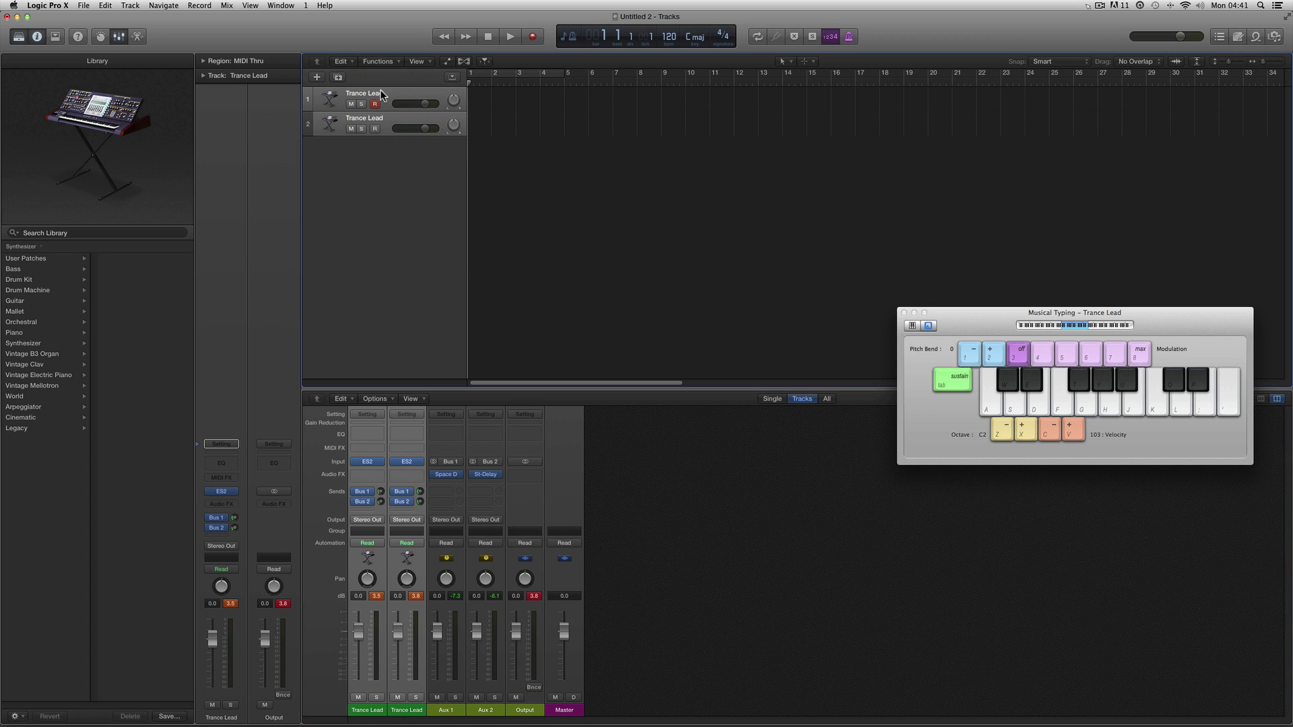
- Create a Summing Stack from both Trance Lead tracks and select the first Trance Lead channel
right_click(381, 94)
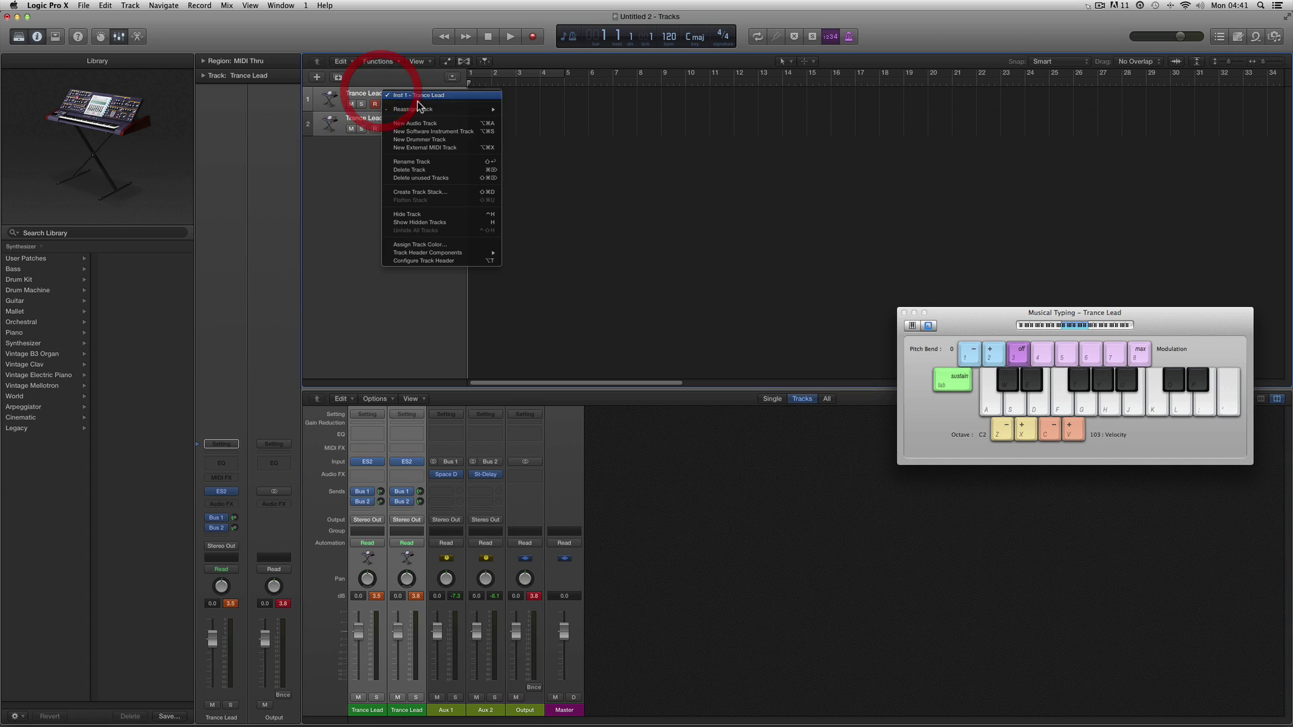
click(424, 194)
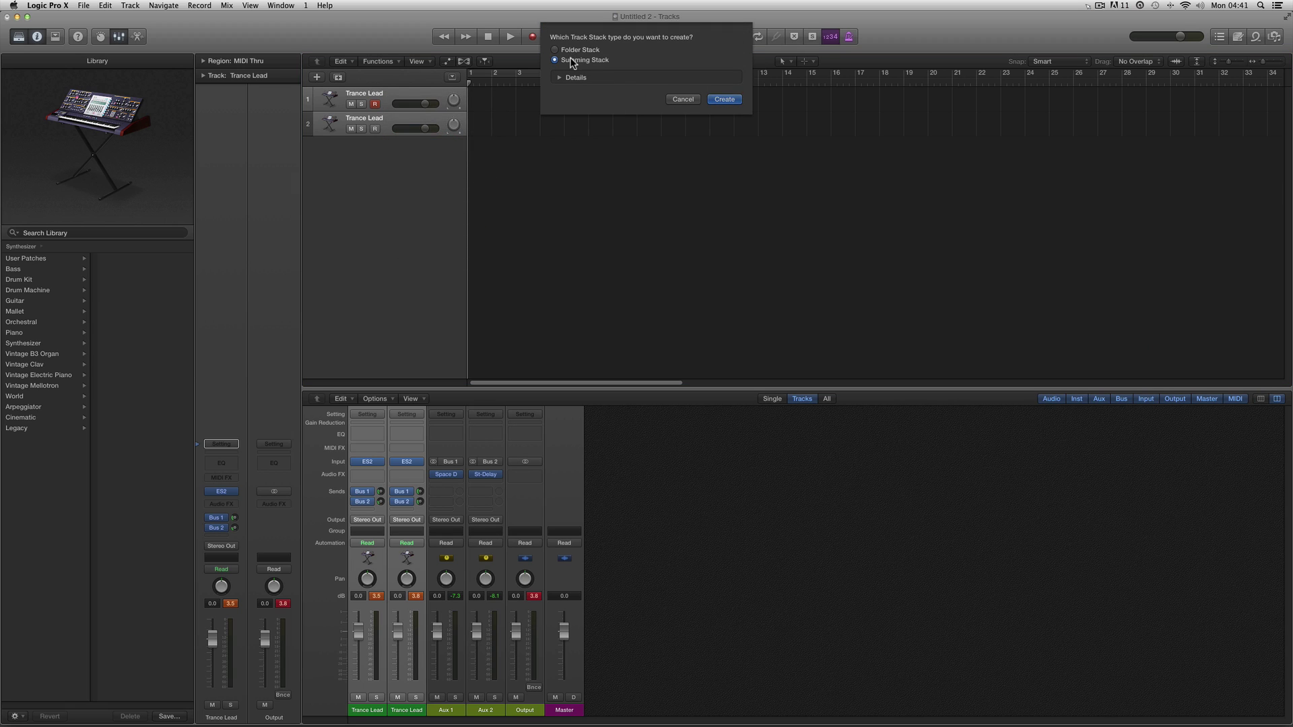
click(717, 101)
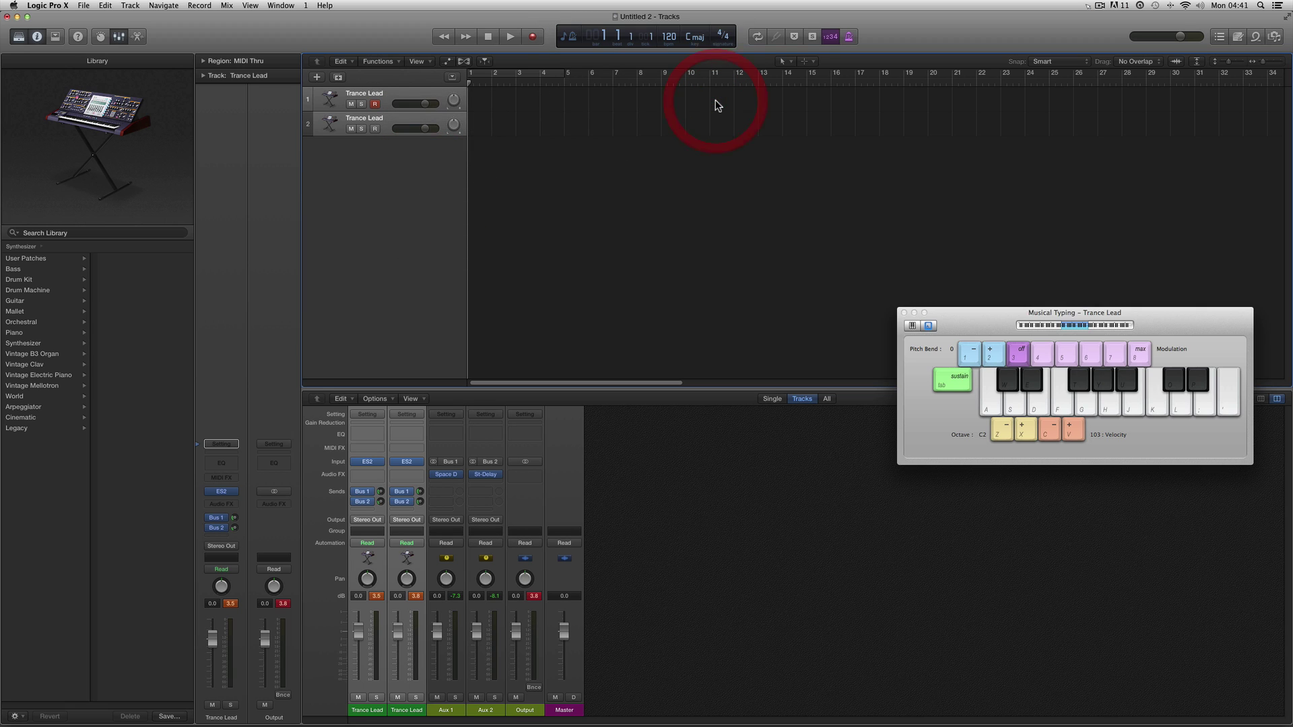
click(405, 709)
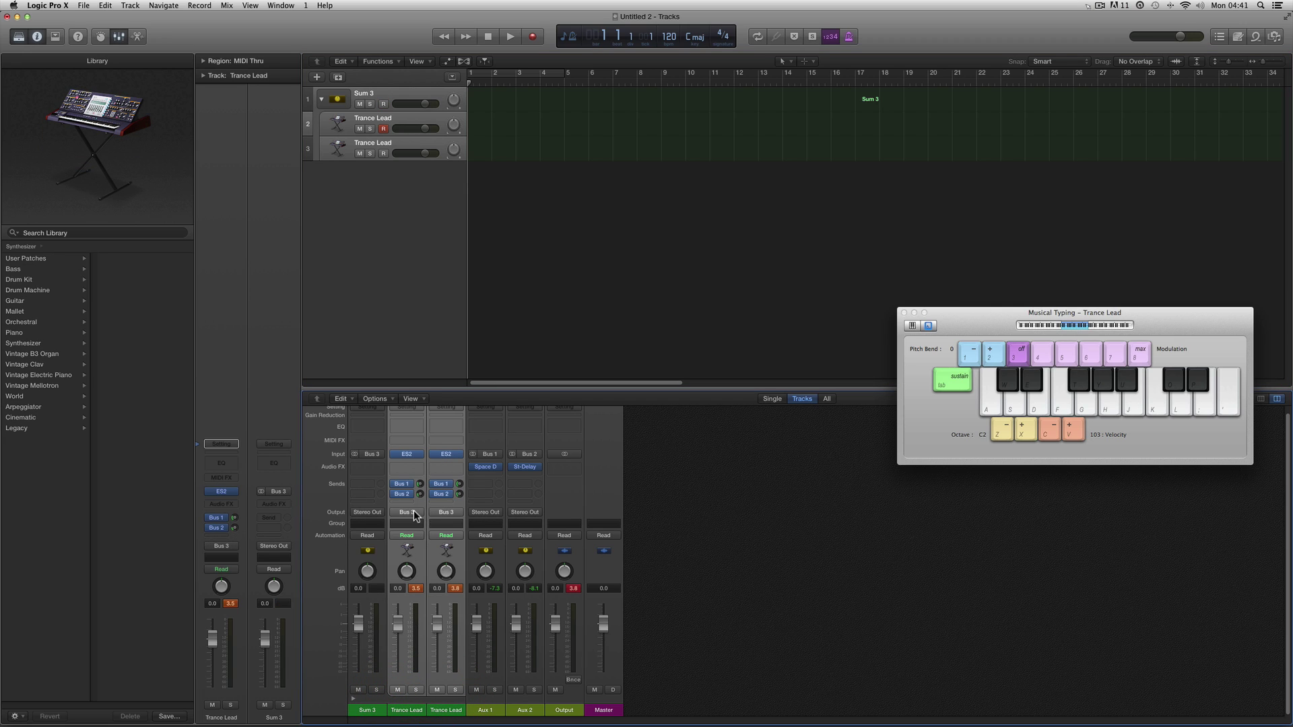
- Raise Sum 3 to +0.2 dB, collapse the stack and play notes through it
click(368, 711)
drag(364, 629, 358, 624)
click(323, 101)
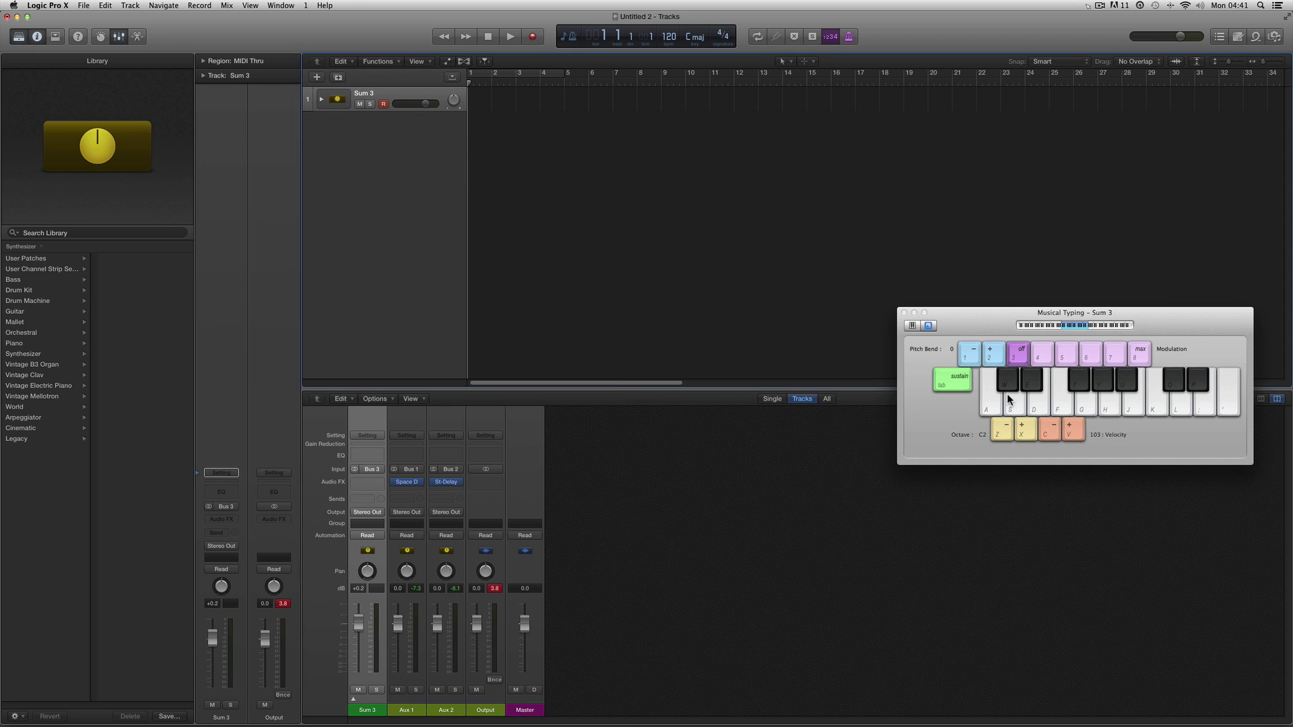
key(s)
key(f)
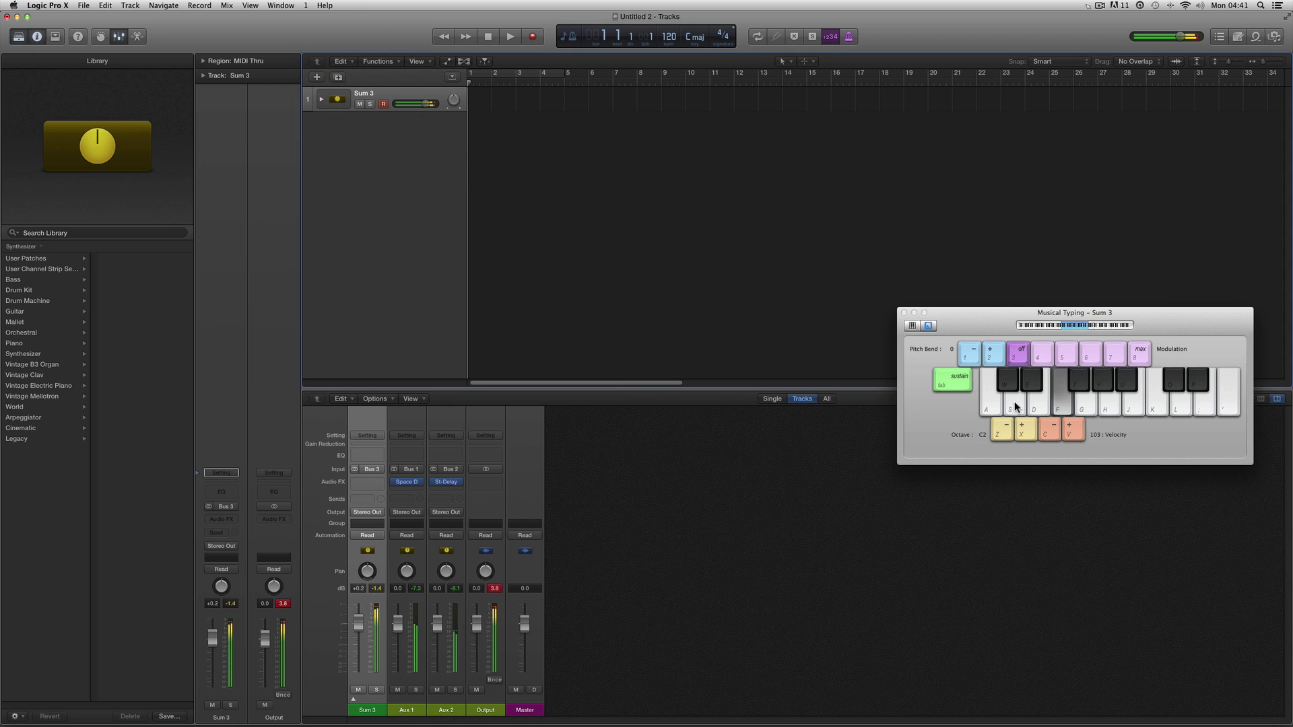
key(f)
key(g)
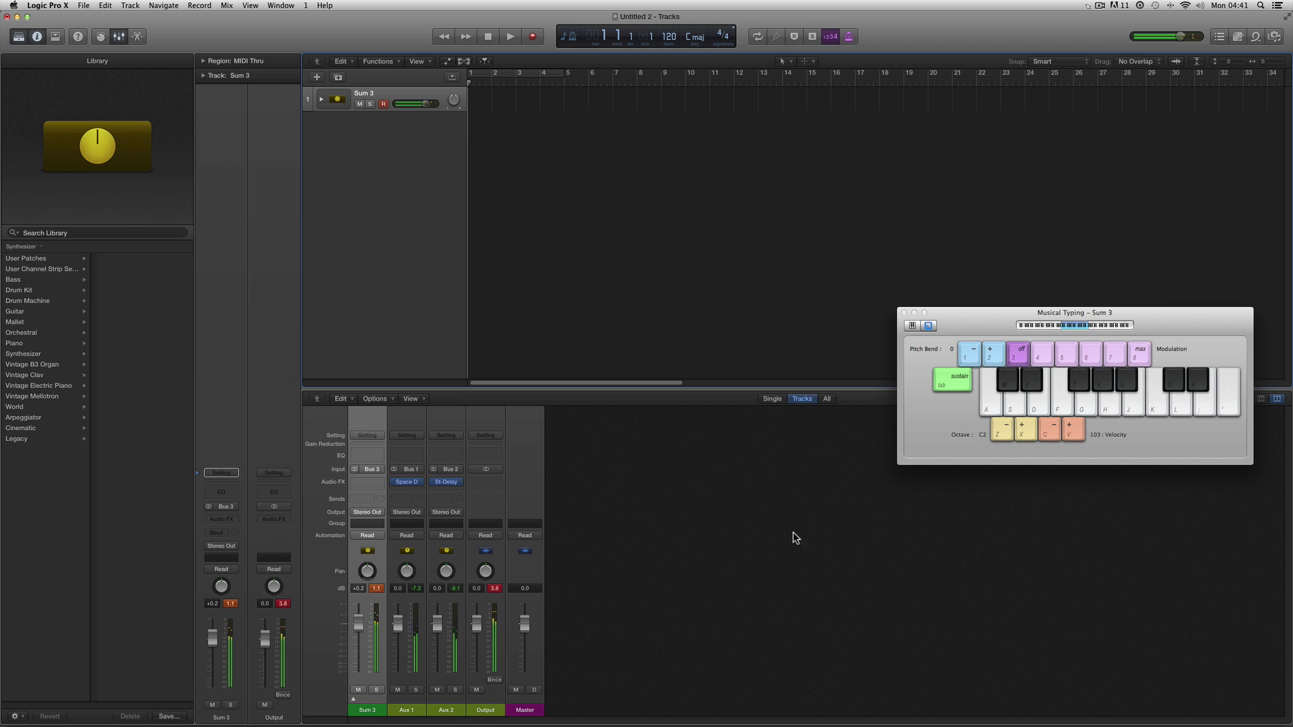
- Expand Sum 3 and drop the second Trance Lead to -23.0 dB while auditioning
click(353, 699)
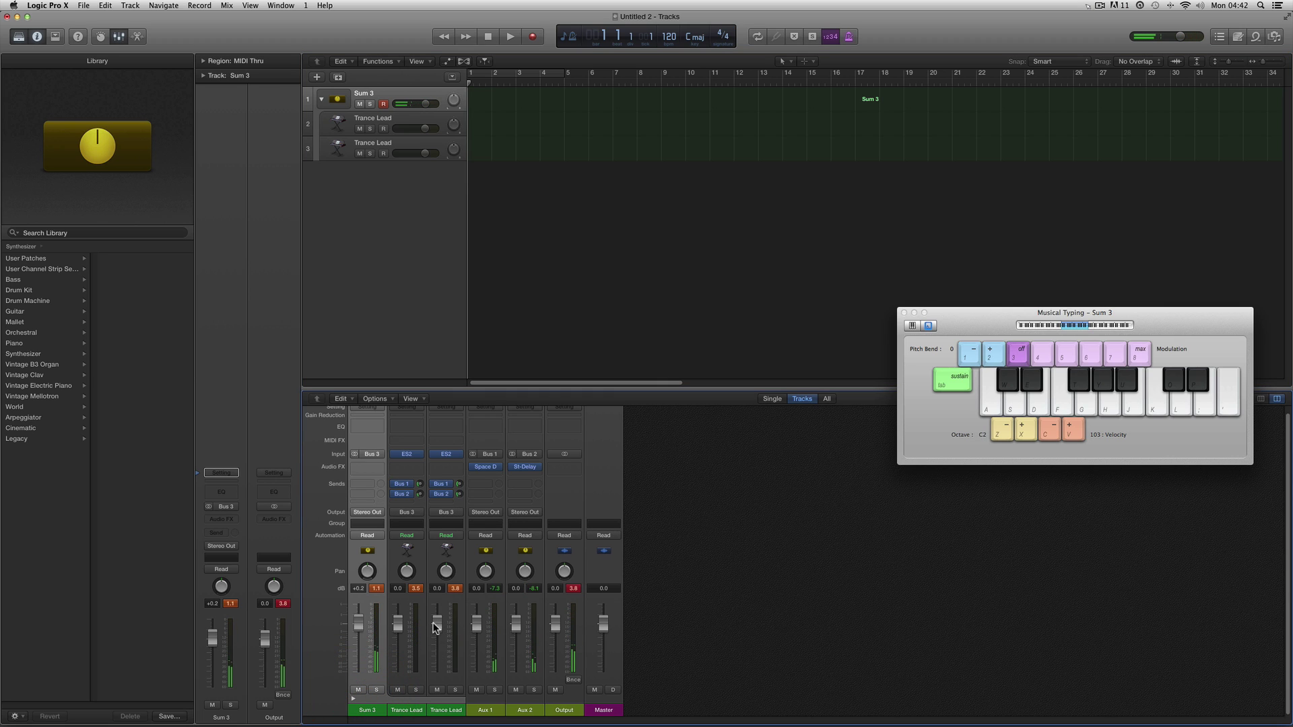
drag(438, 624, 438, 660)
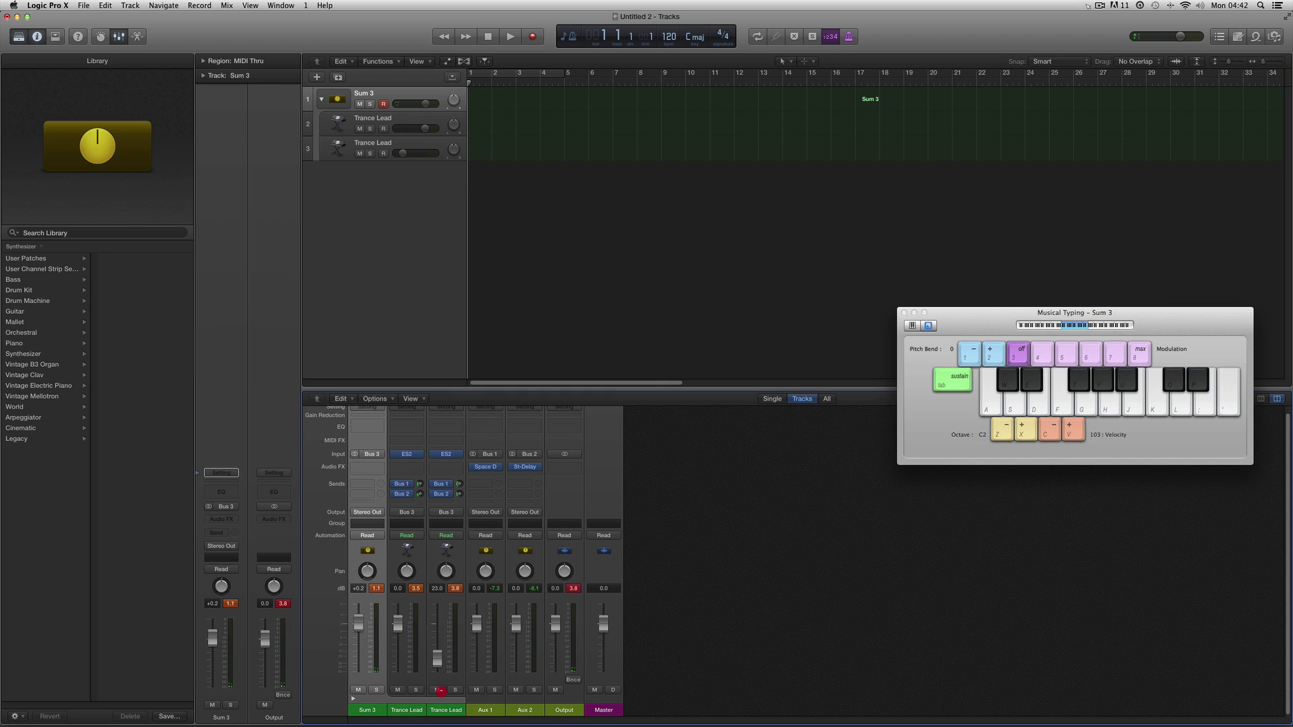
key(s)
key(f)
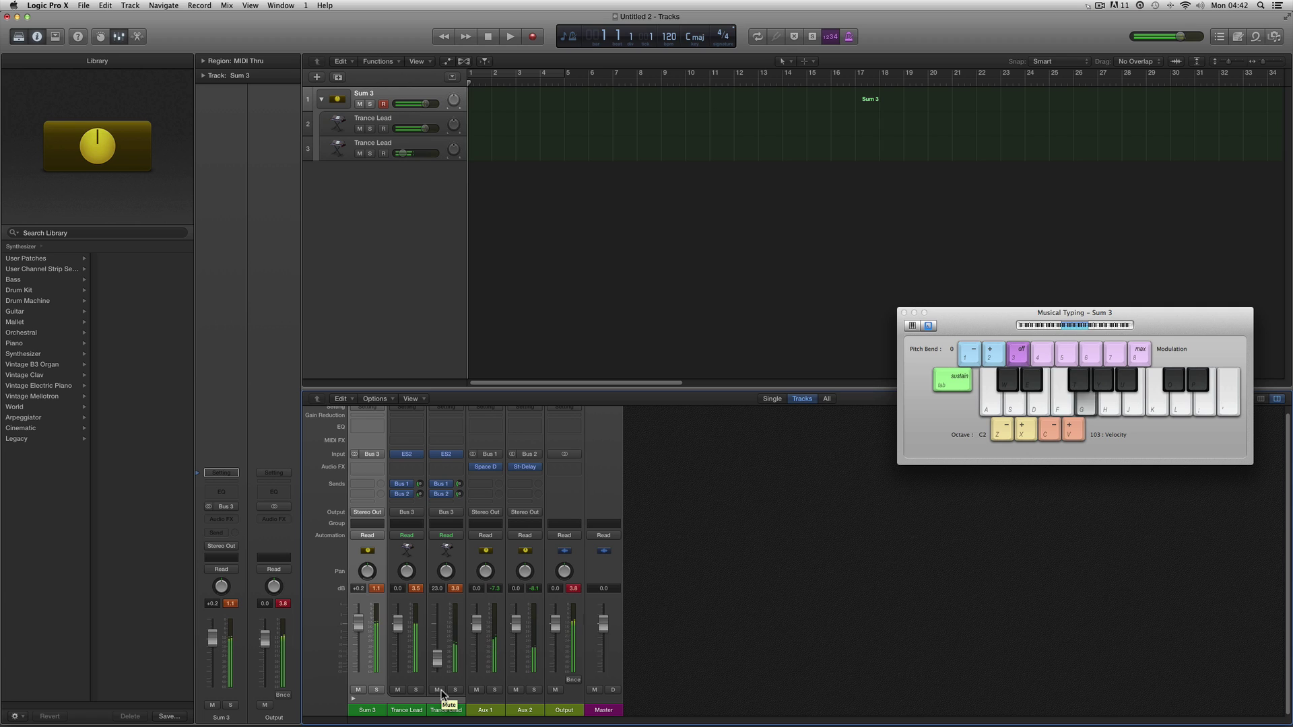
key(f)
key(s)
- Bring the second Trance Lead back up to -9.8 dB, then -7.6 dB, checking the balance
drag(438, 651, 442, 642)
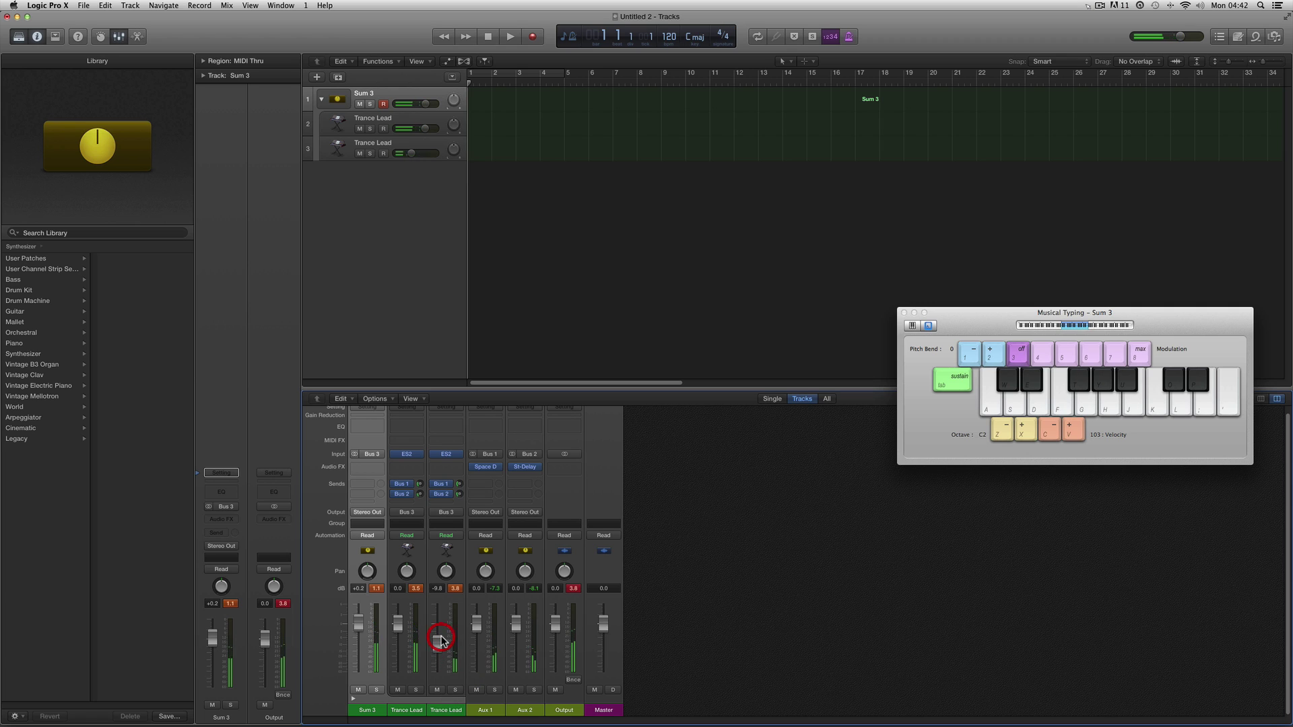
key(s)
key(f)
key(g)
key(s)
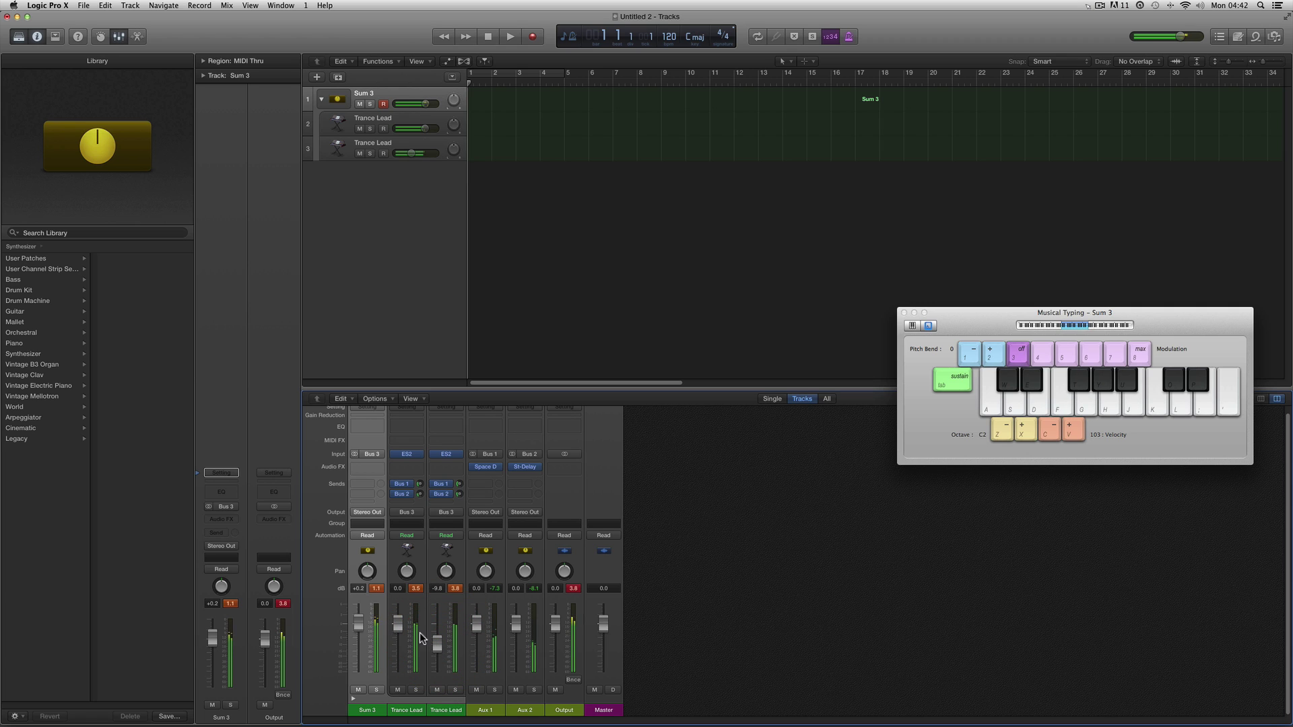
drag(439, 646, 442, 639)
key(s)
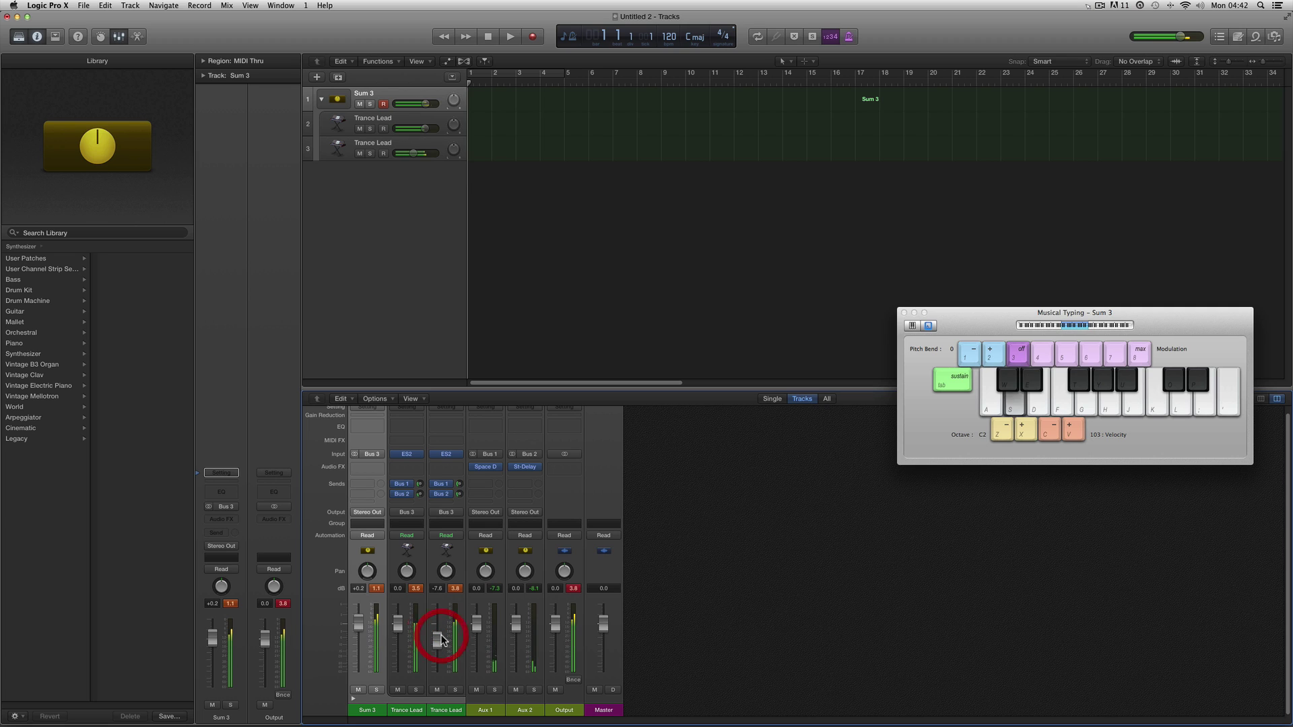
key(f)
key(g)
key(s)
key(f)
key(g)
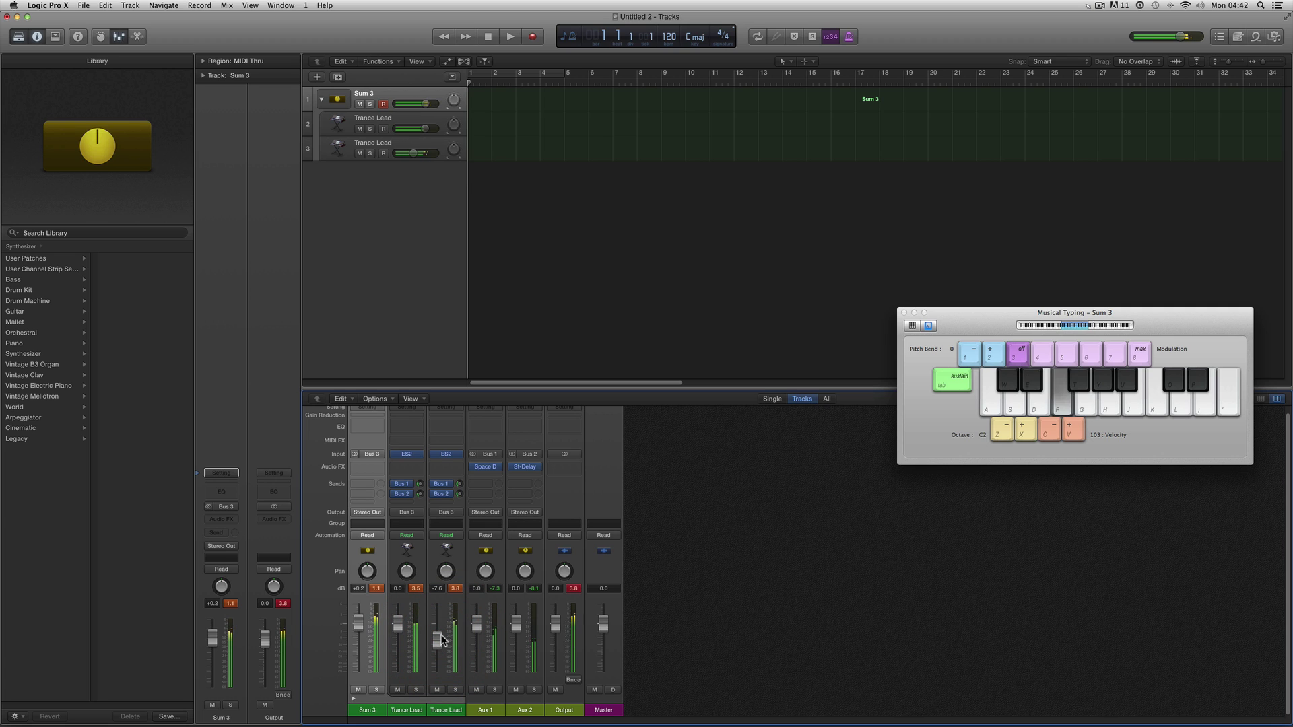
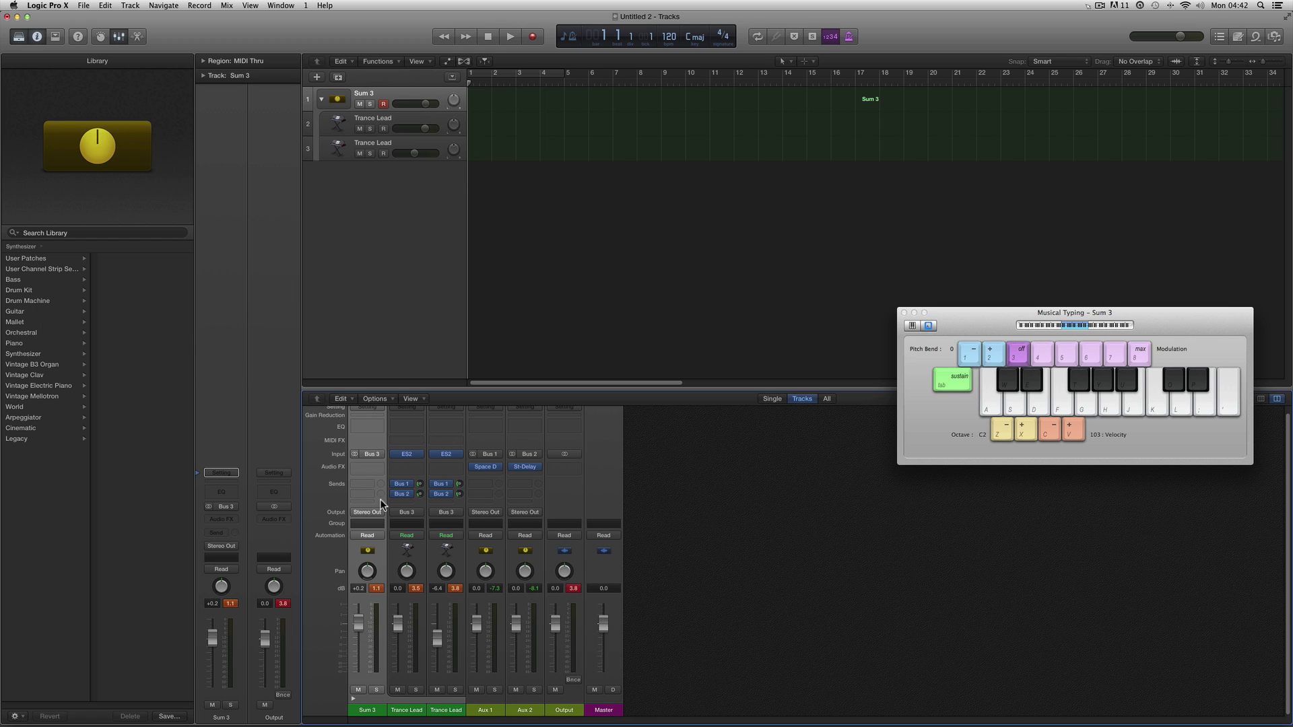
- Insert Channel EQ on the first Trance Lead and boost the 4350 Hz band by +7.5 dB
click(404, 427)
mouse_move(375, 262)
mouse_down()
mouse_move(376, 229)
mouse_move(364, 261)
mouse_up()
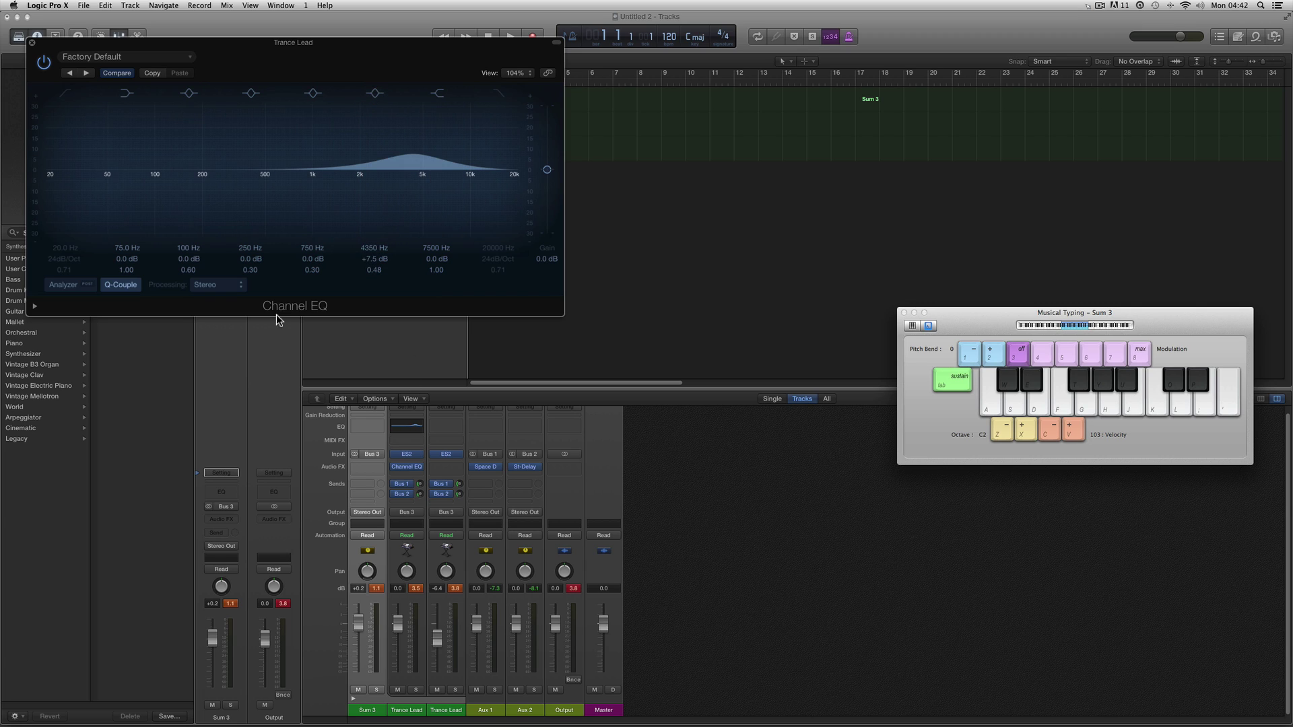
key(s)
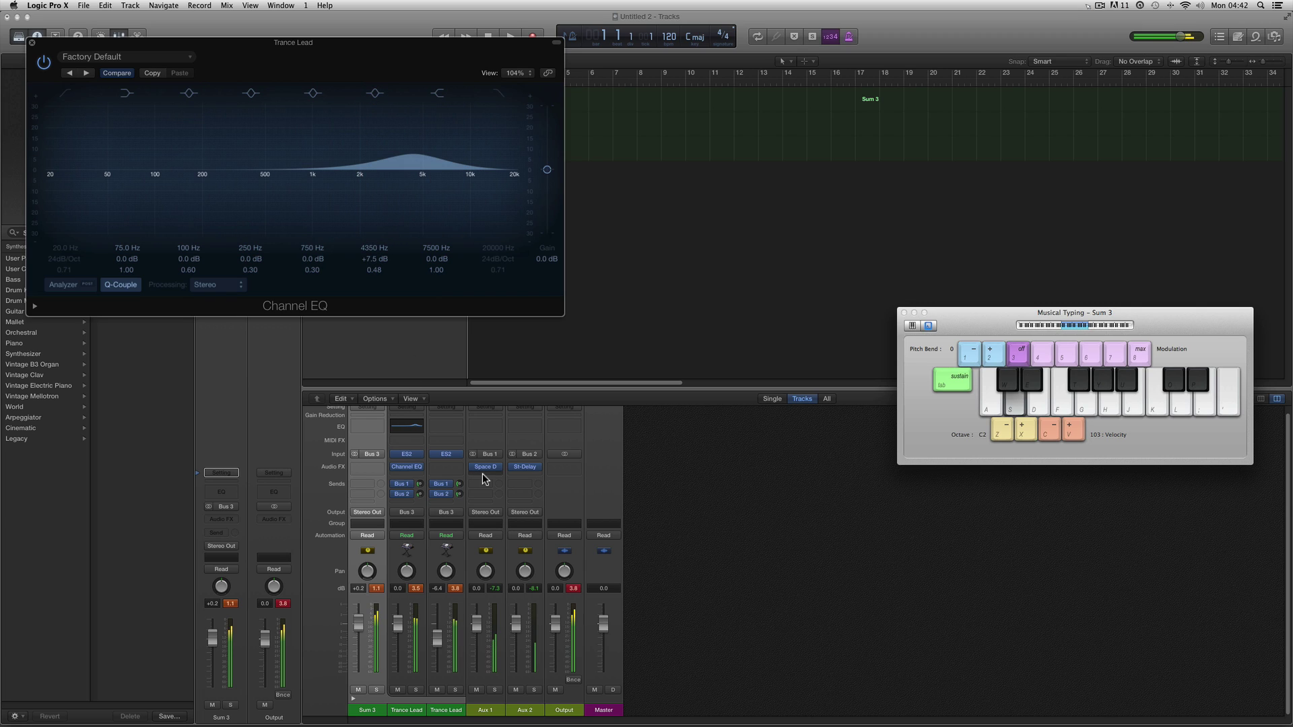
key(f)
key(g)
key(f)
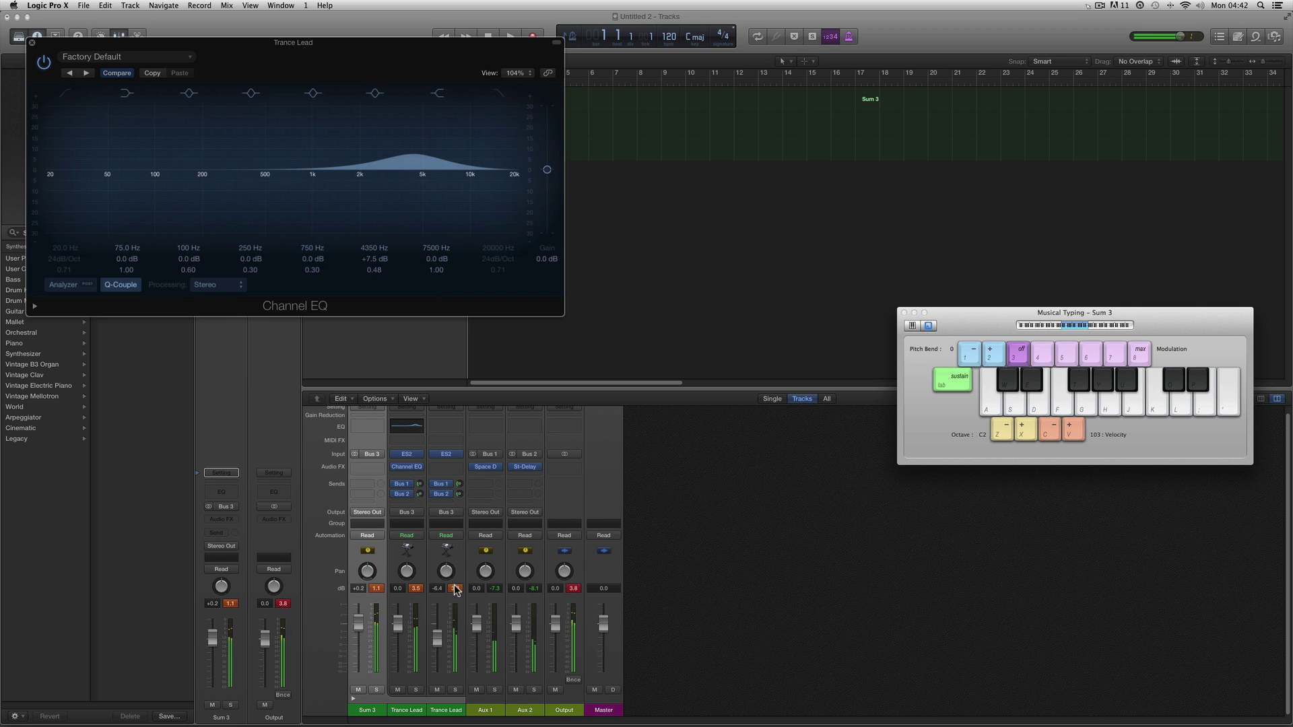
- Lower both Trance Lead faders while playing notes to compare their balance
drag(441, 638, 438, 673)
key(s)
key(f)
key(s)
key(g)
key(f)
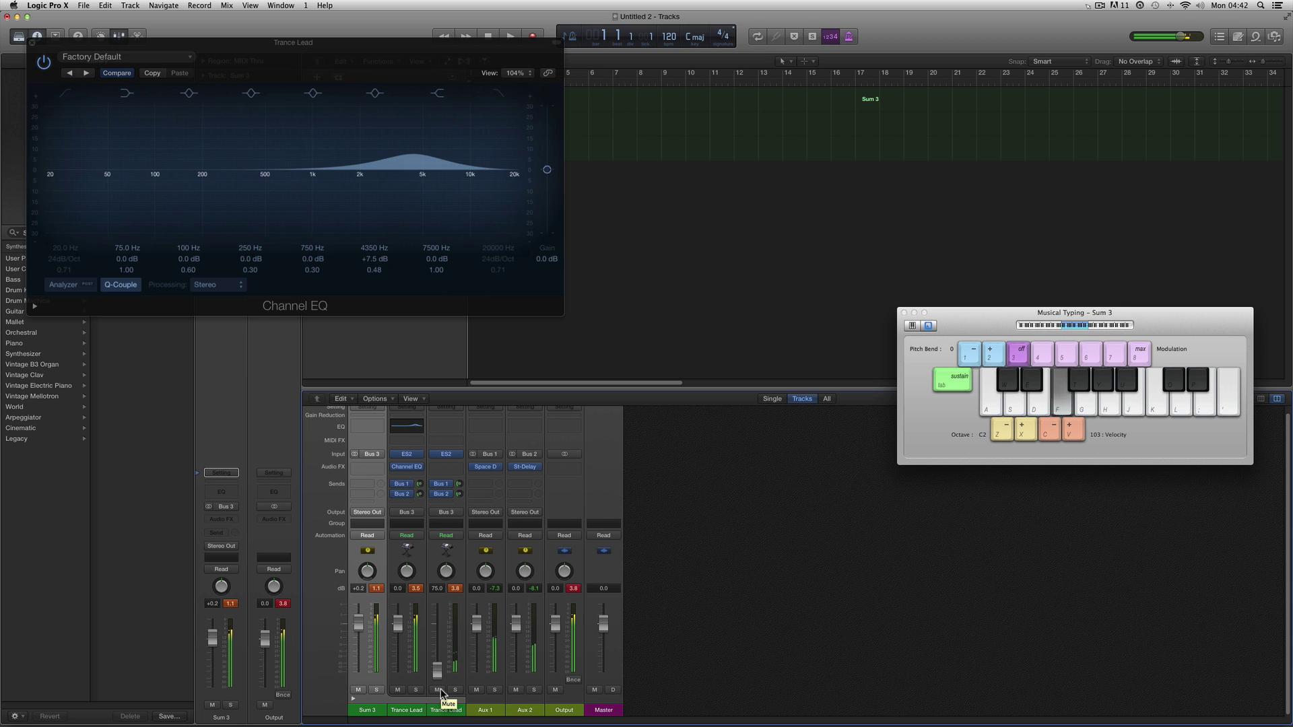
key(s)
drag(402, 629, 438, 630)
key(w)
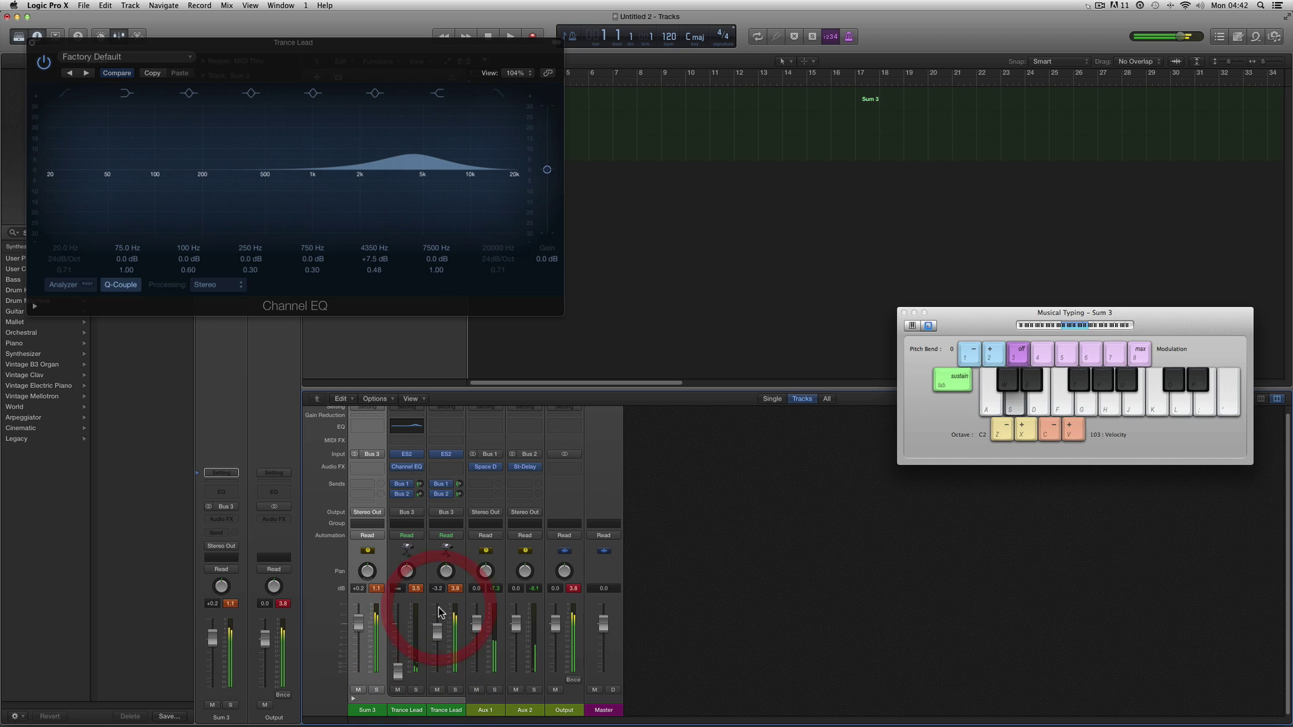
key(e)
key(f)
key(g)
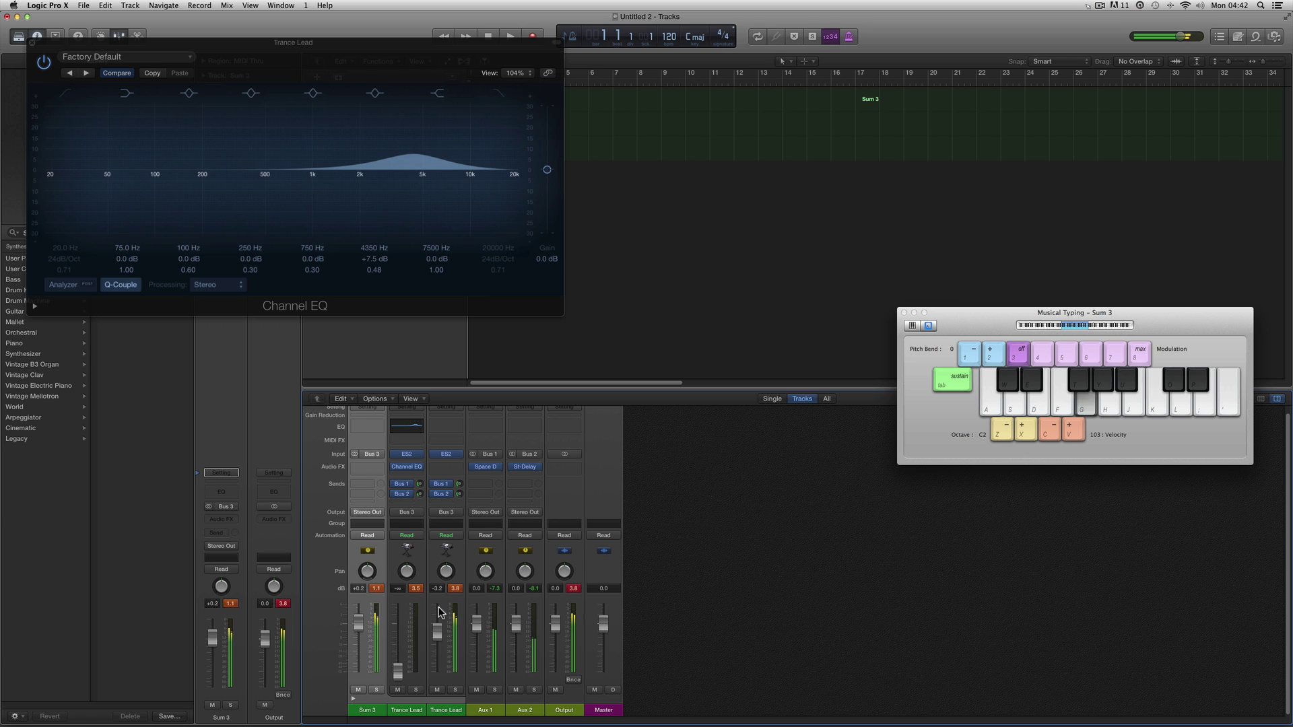
key(f)
key(s)
- Settle the first Trance Lead at +1.4 dB and the second at -5.0 dB, then close the EQ
drag(401, 675, 407, 592)
key(s)
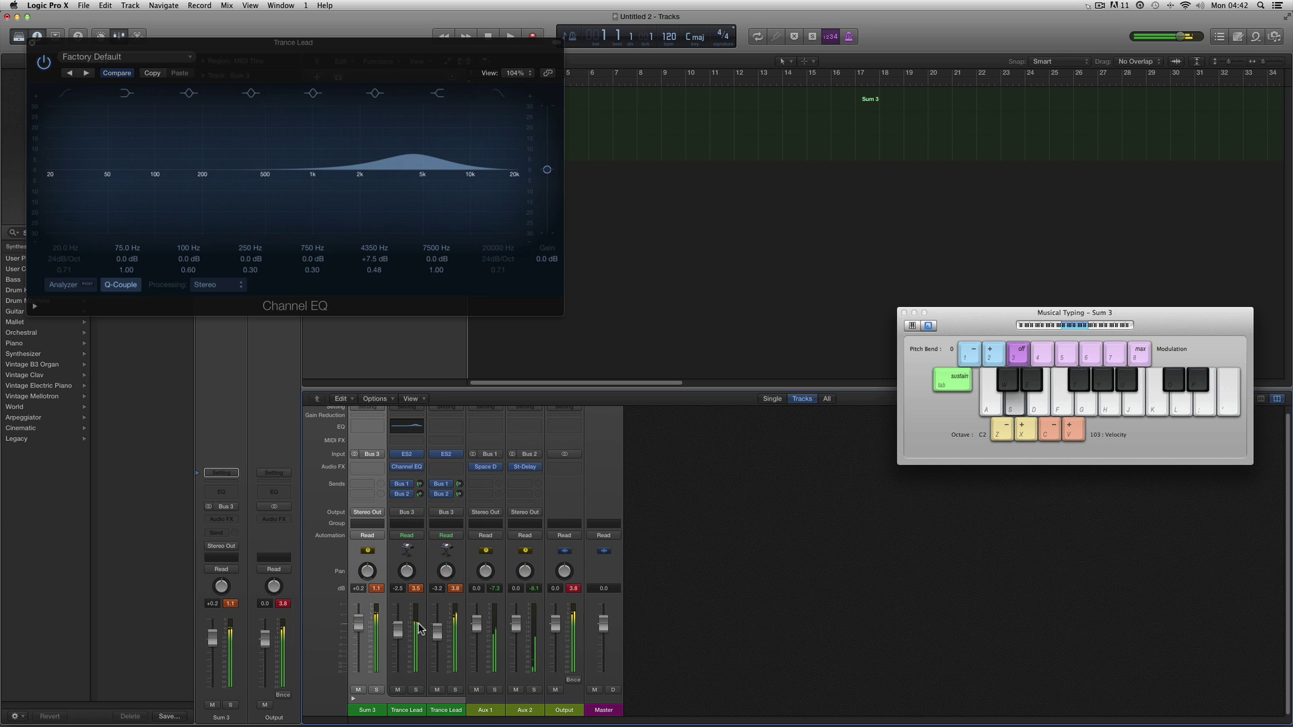
key(f)
key(g)
drag(438, 631, 403, 613)
key(s)
key(f)
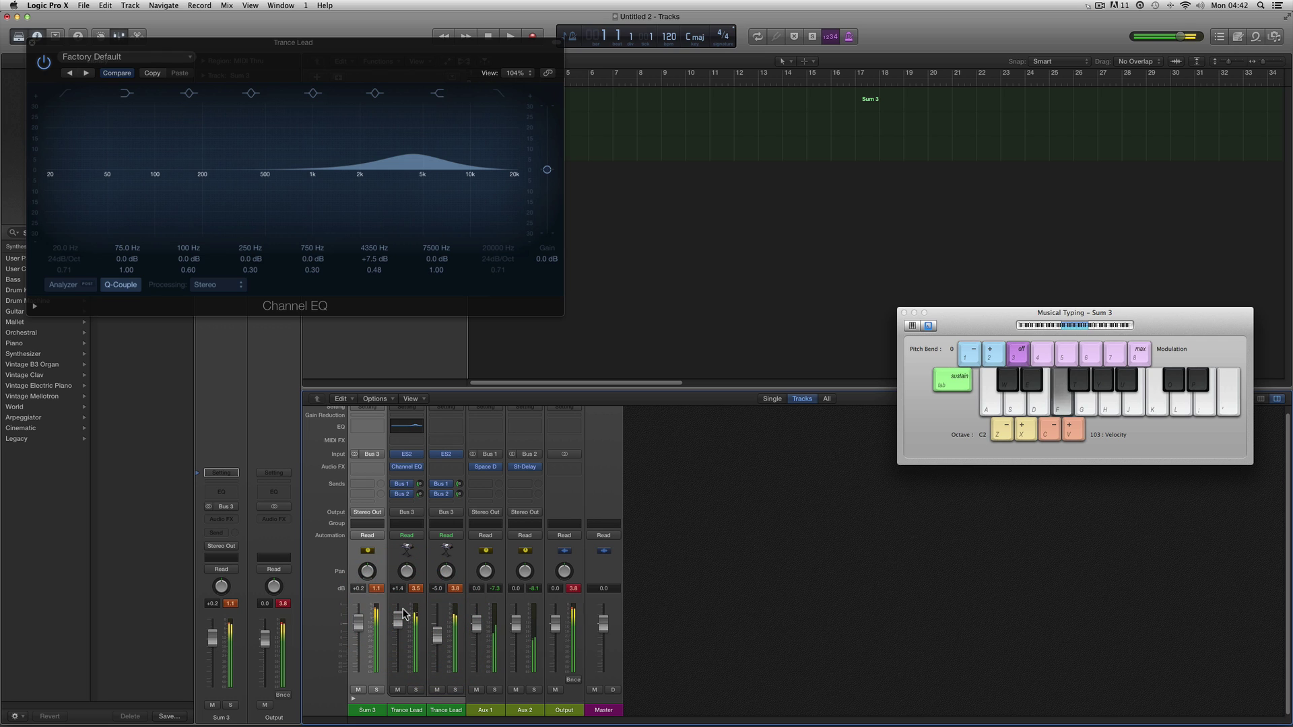
key(f)
key(s)
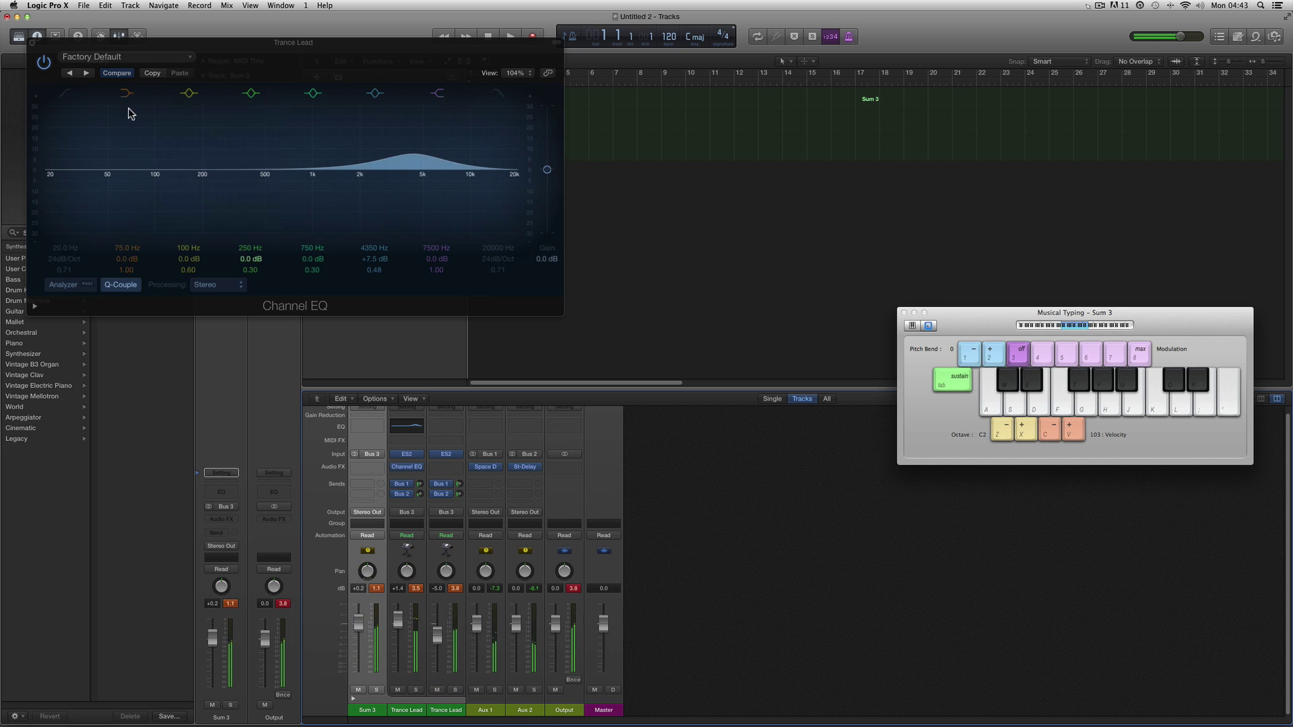
click(30, 43)
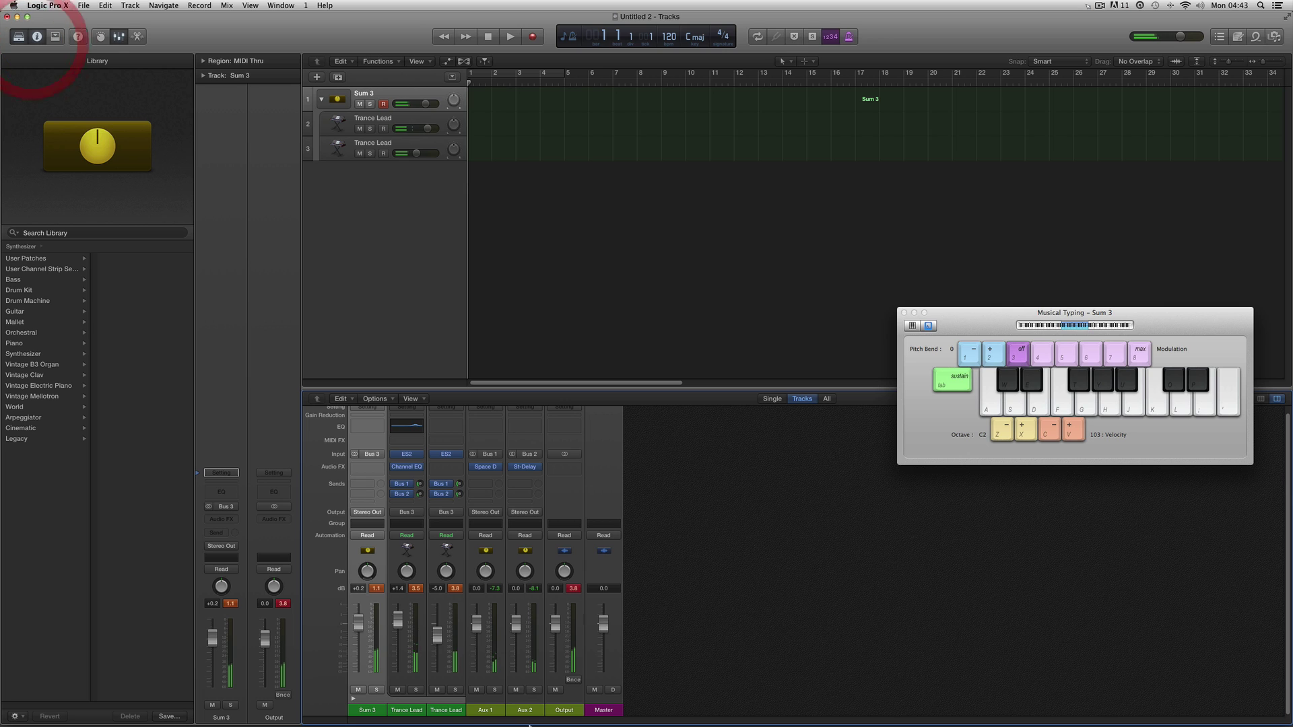
- Set the first Trance Lead's Transpose to +12 in the Track inspector, audition it, then reselect Sum 3
click(411, 712)
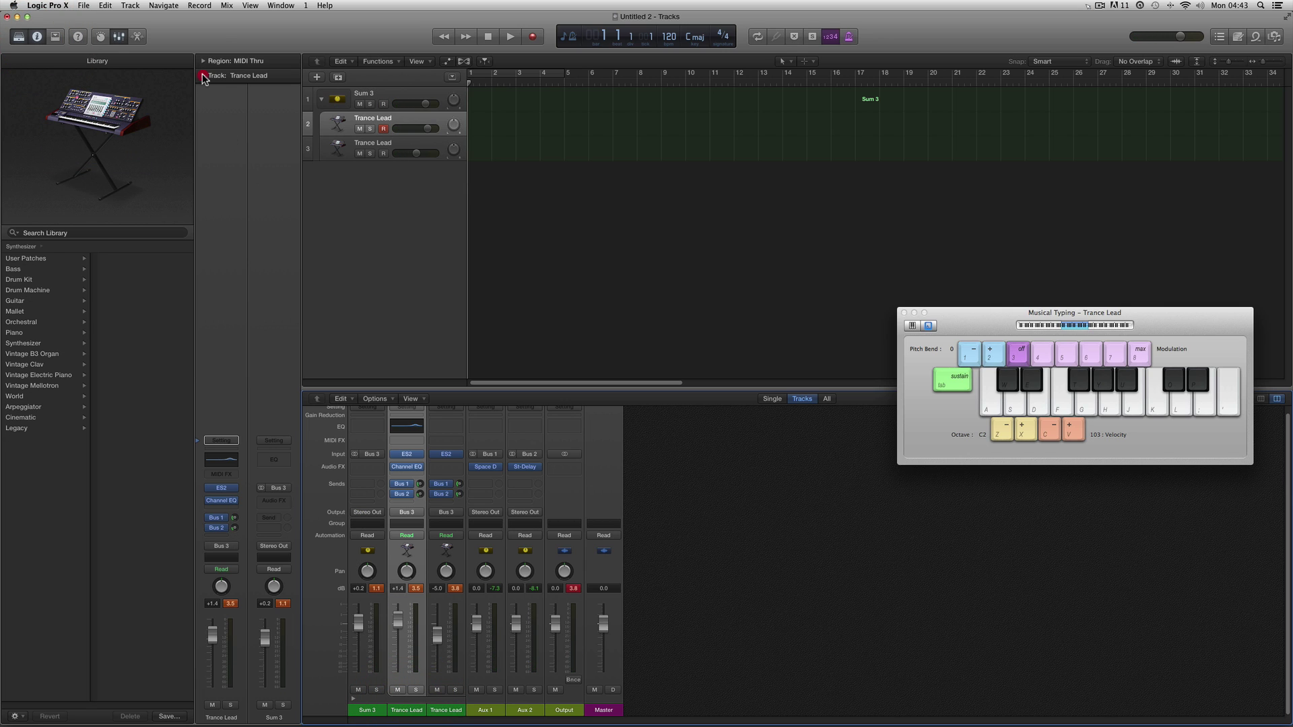
click(202, 74)
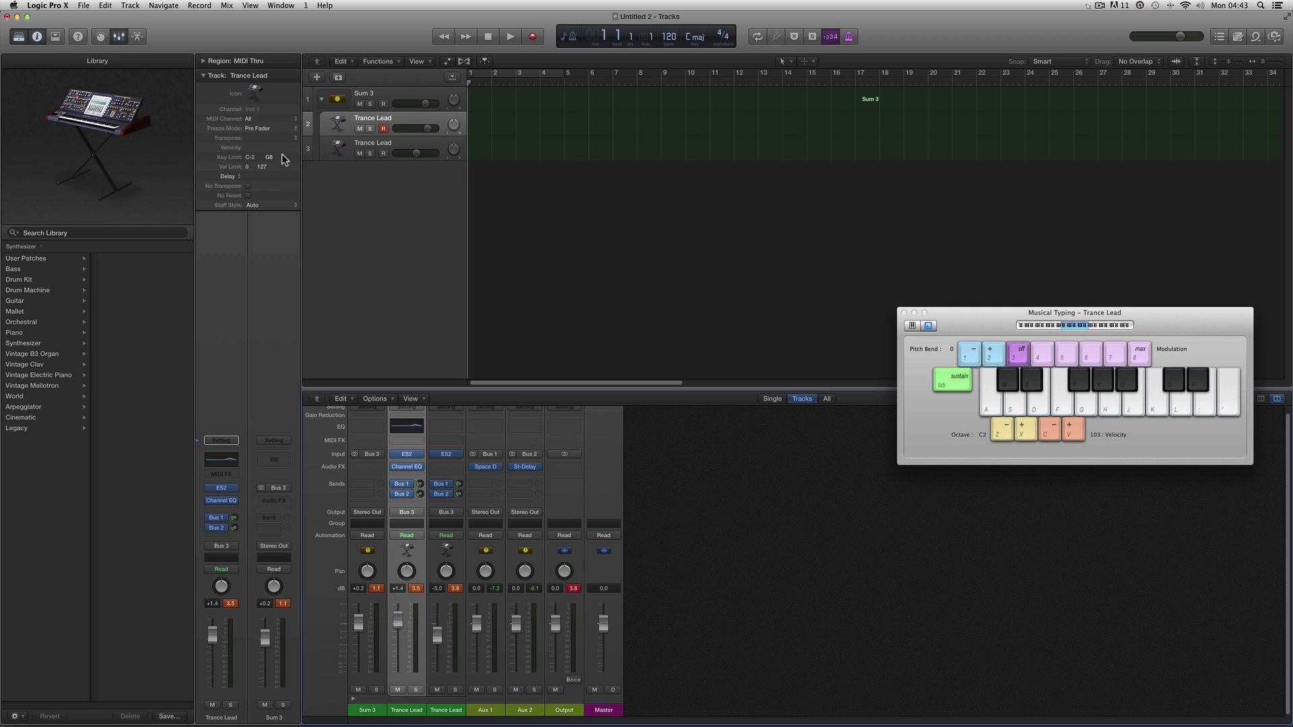
click(294, 138)
click(260, 130)
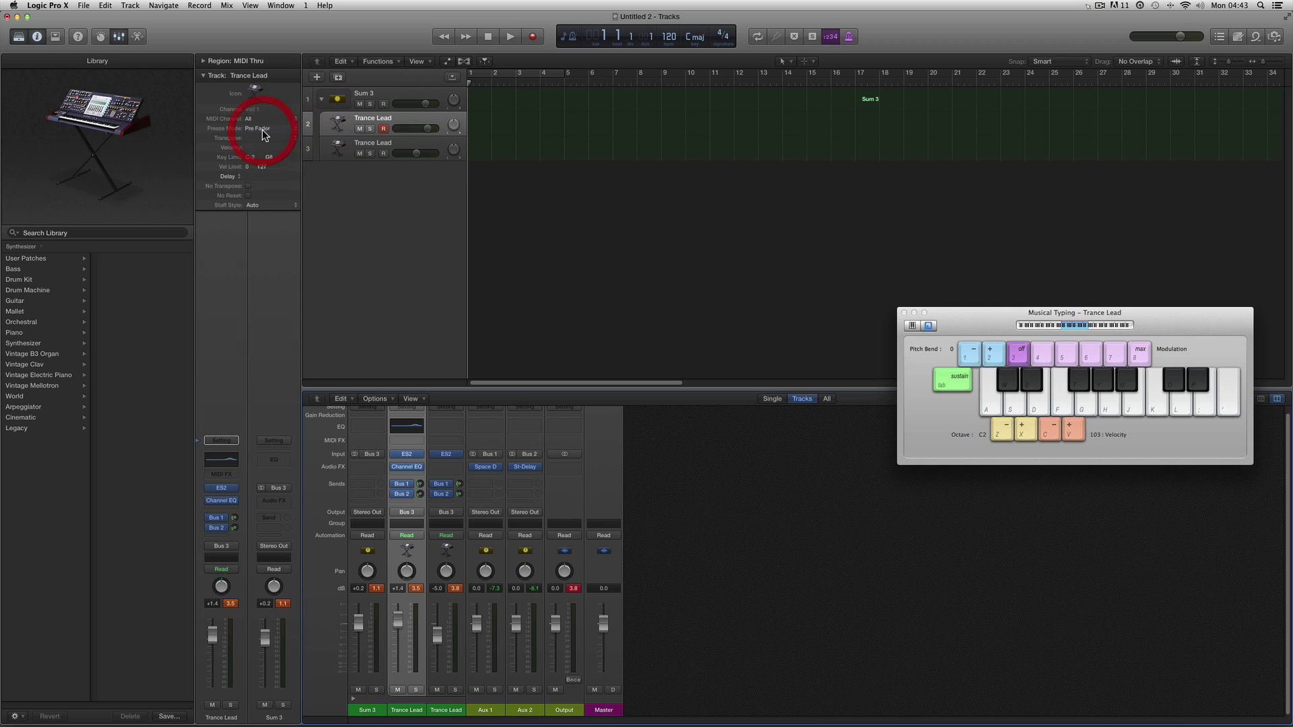
key(s)
key(f)
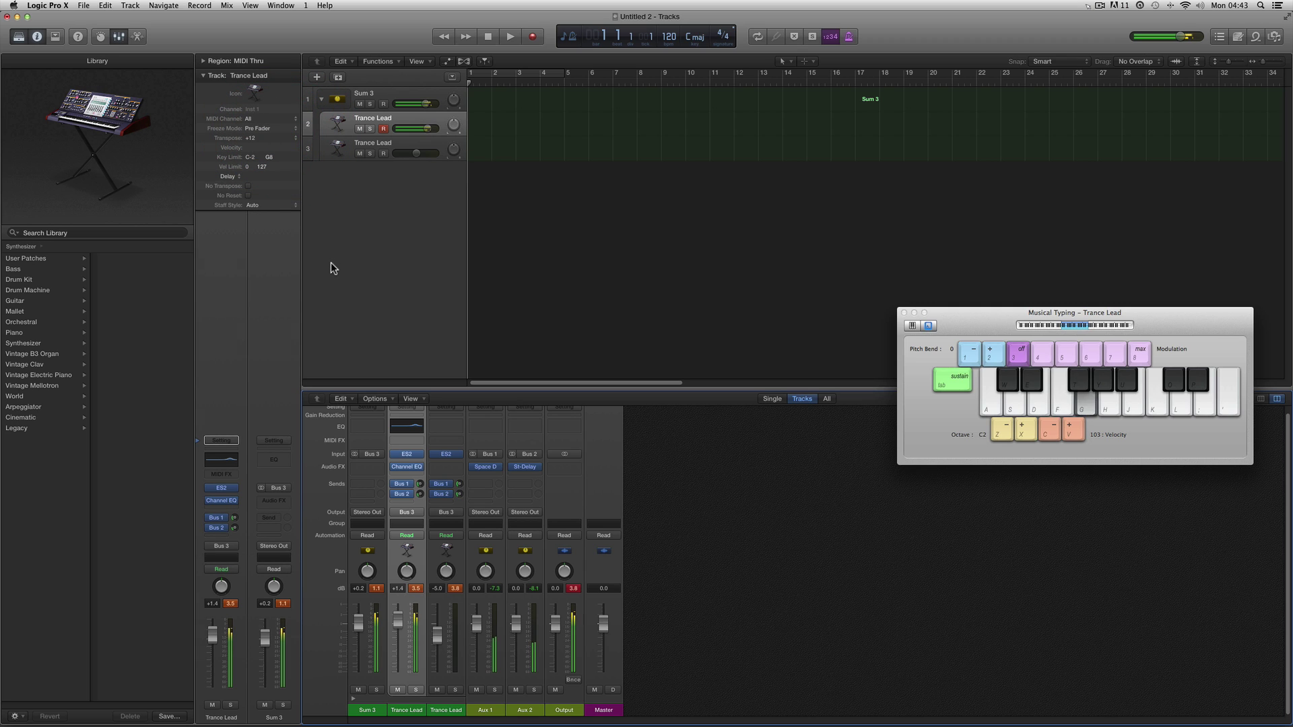
key(f)
key(s)
click(379, 94)
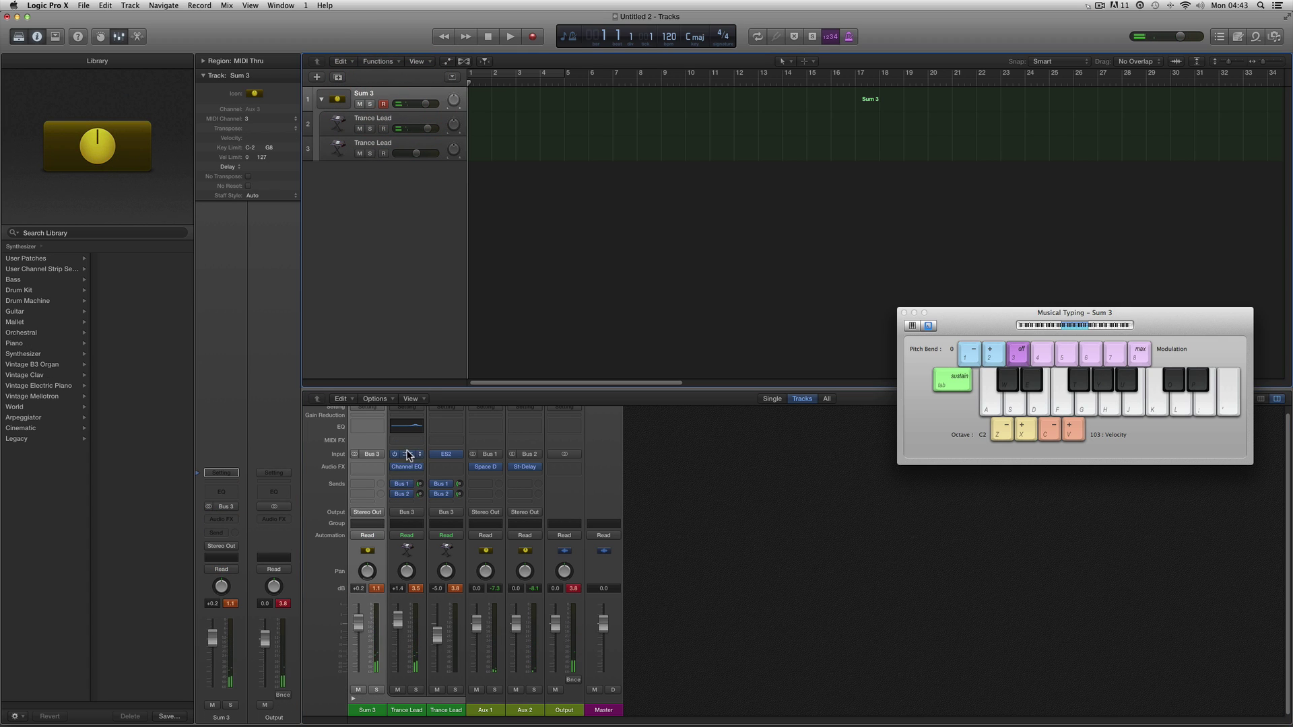
- Audition the stack and raise the second Trance Lead's fader to -1.9 dB
key(s)
key(f)
key(g)
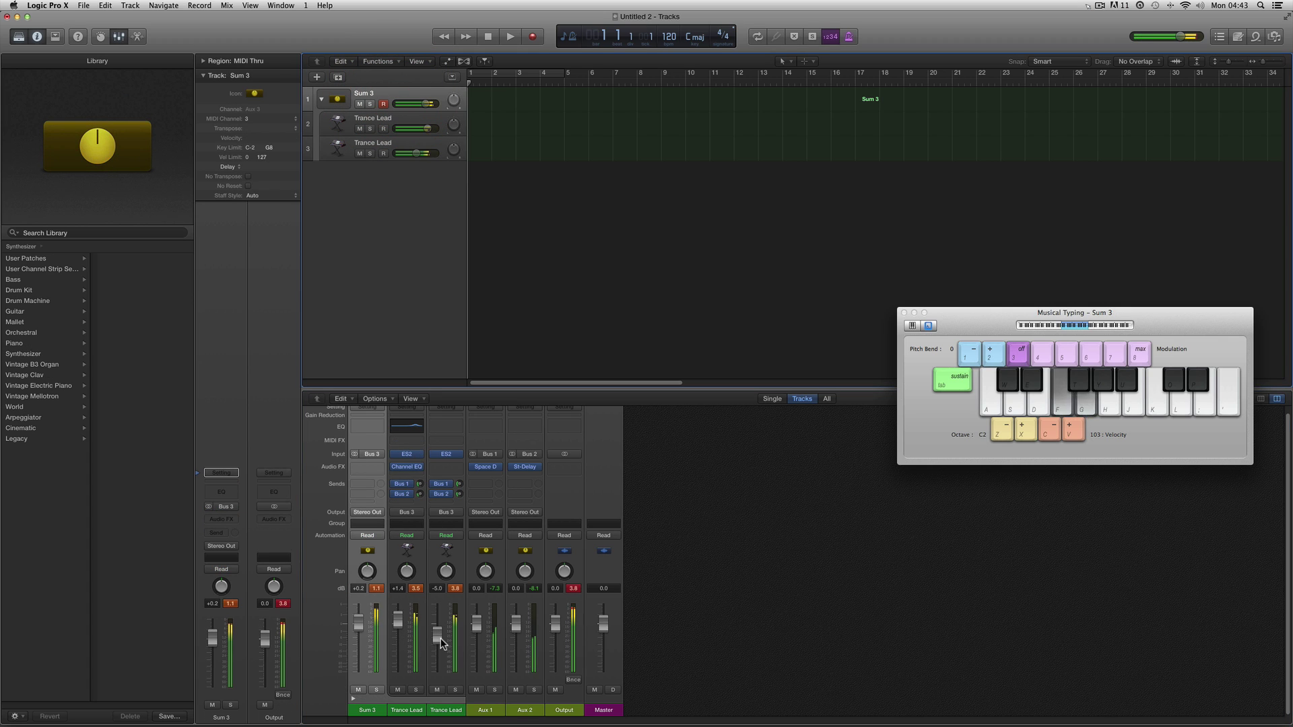
key(s)
key(g)
key(s)
key(f)
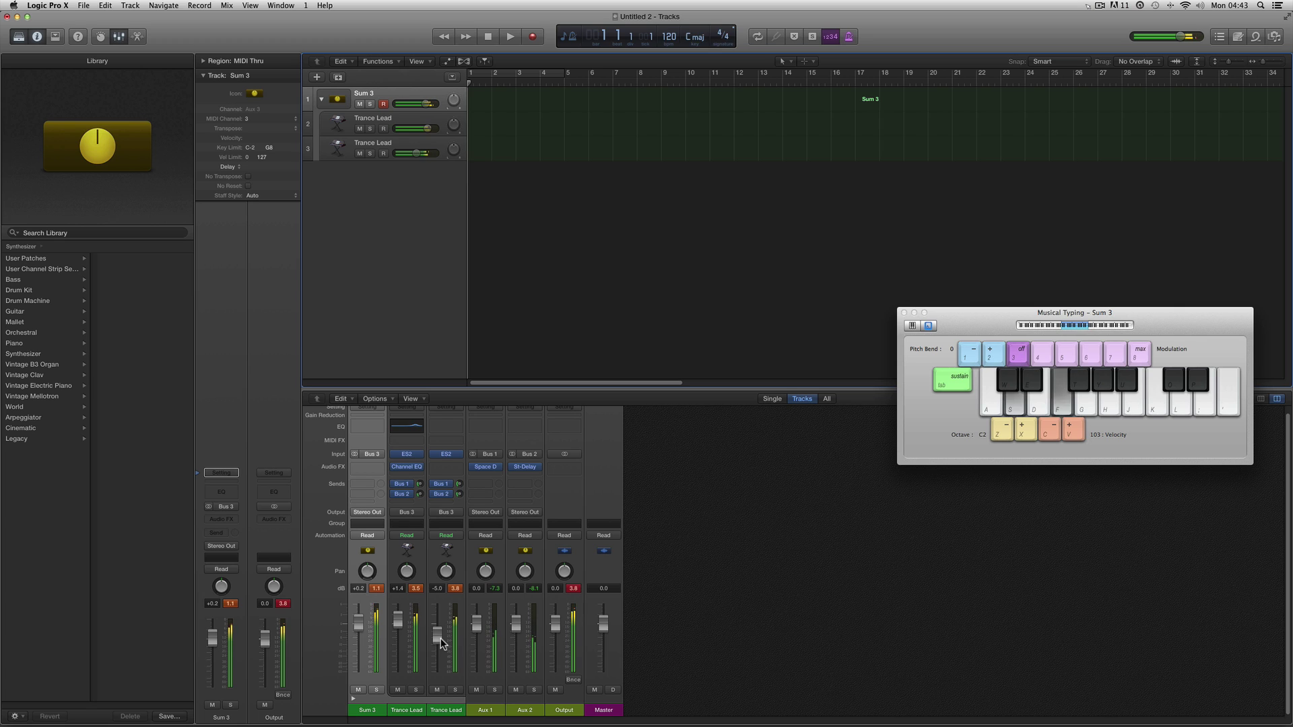
key(g)
key(s)
key(f)
key(g)
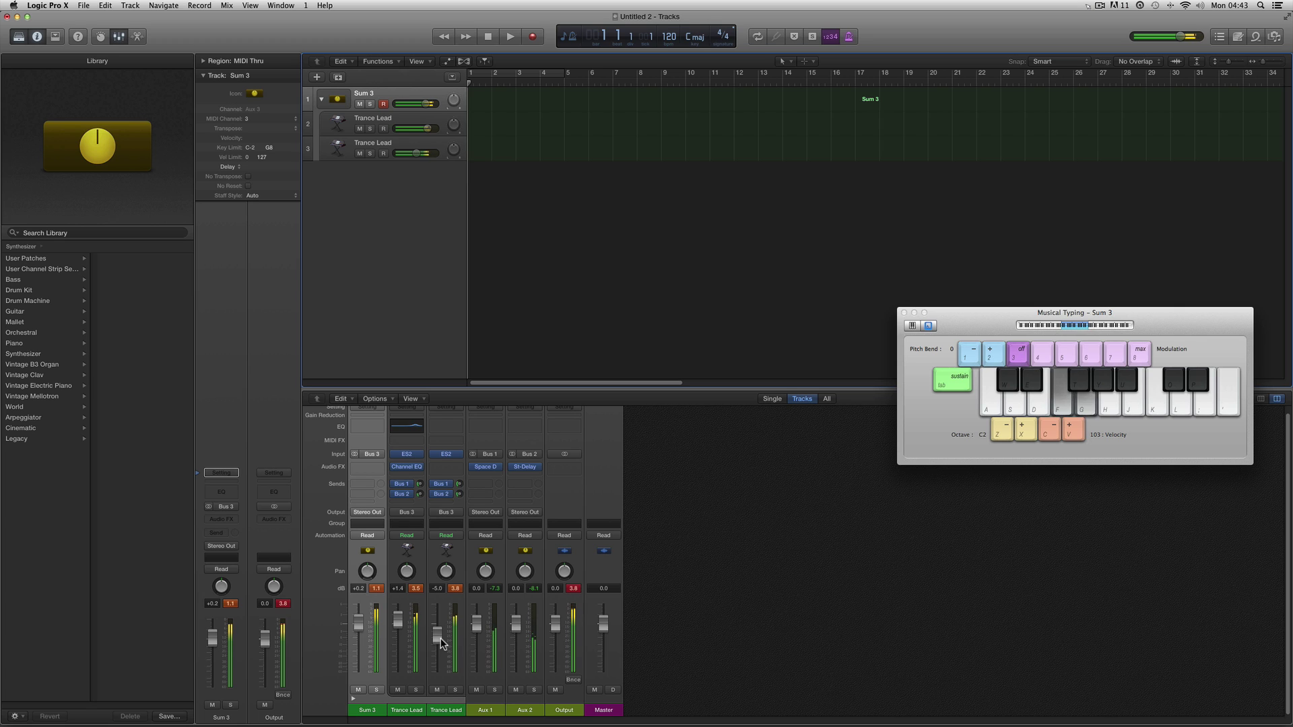
drag(441, 637, 440, 623)
key(s)
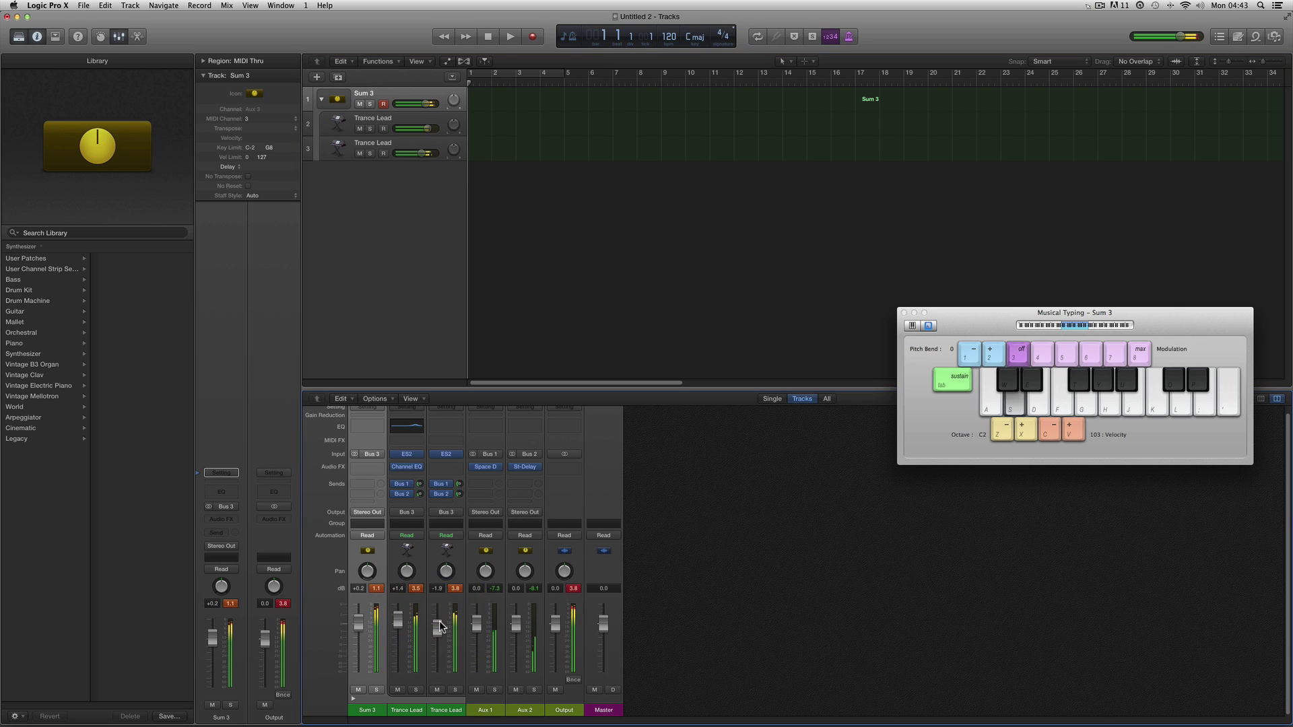
key(f)
key(g)
- Lower the first Trance Lead's fader to +0.1 dB while playing notes
key(s)
drag(399, 621, 400, 630)
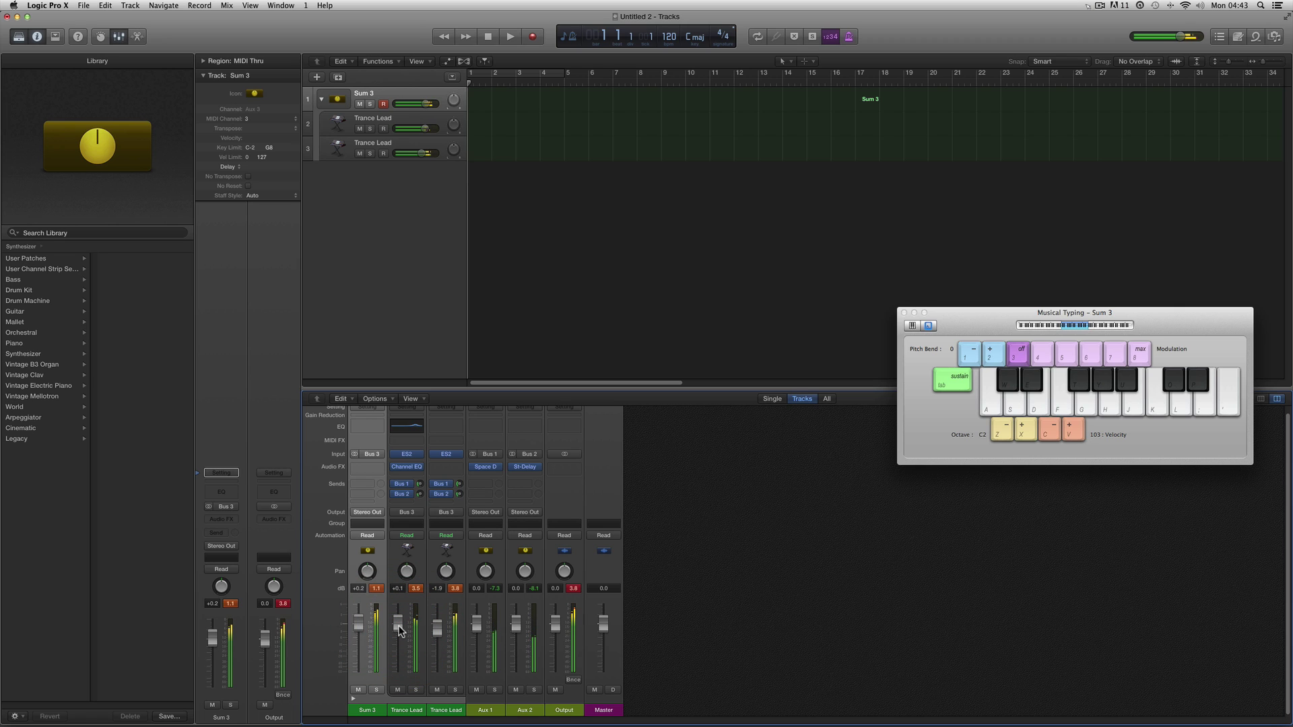
key(f)
key(g)
key(s)
click(353, 701)
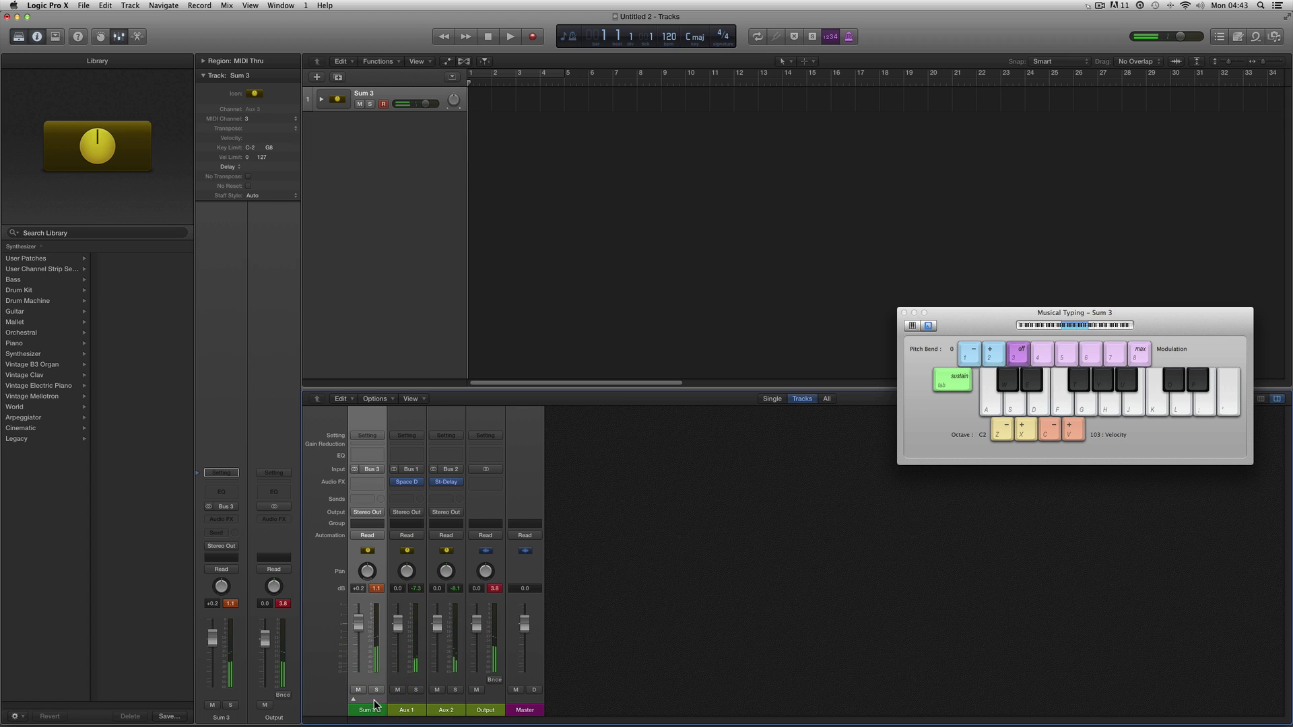
click(355, 701)
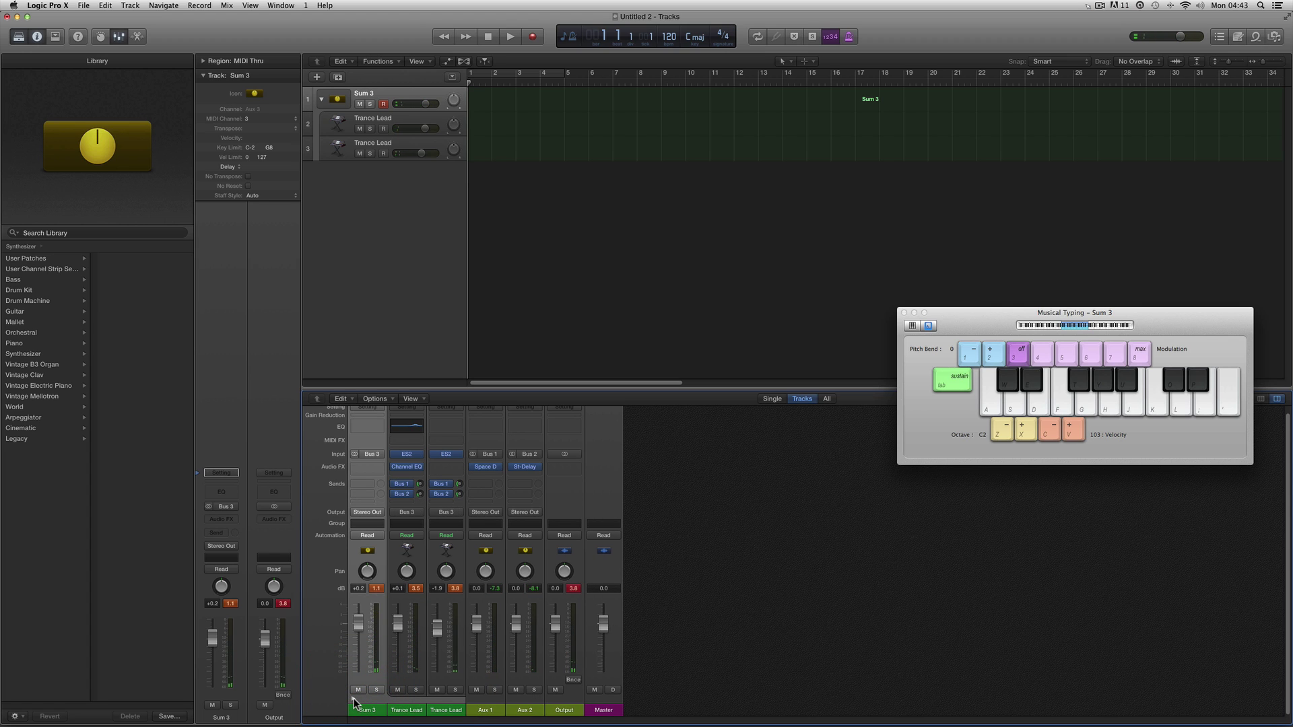
click(353, 701)
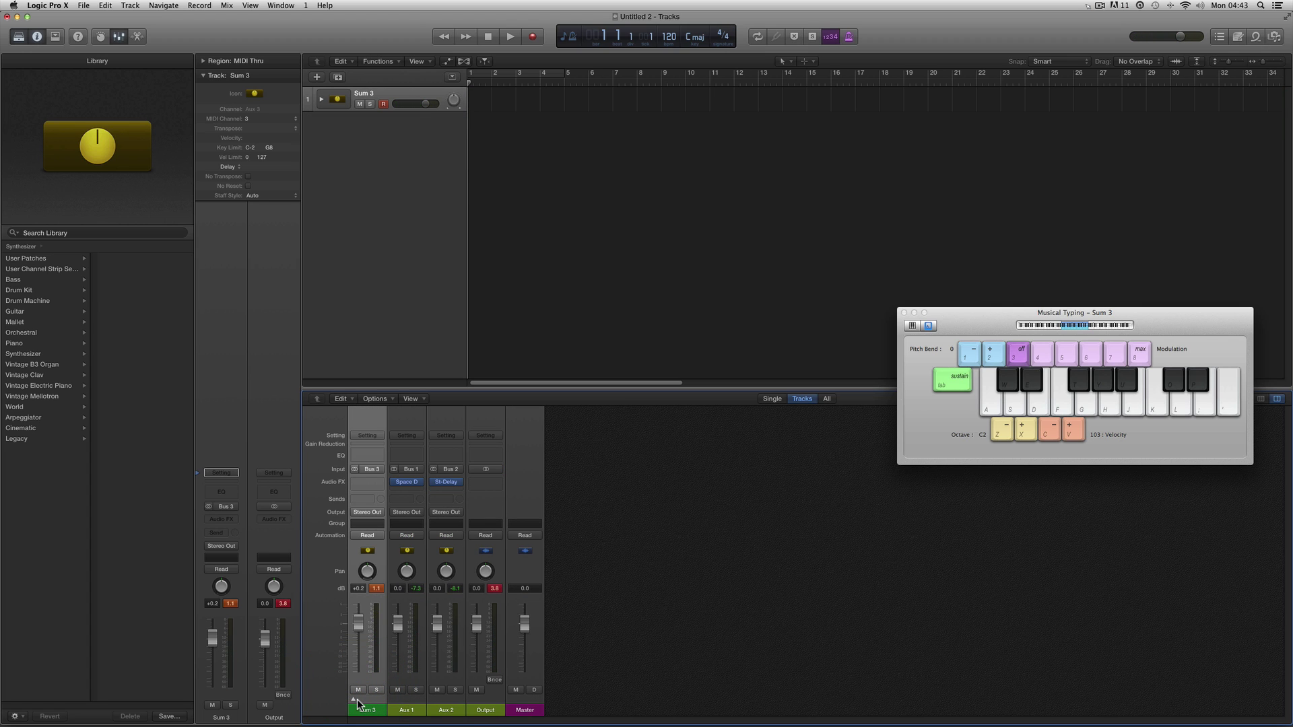
click(352, 701)
click(405, 700)
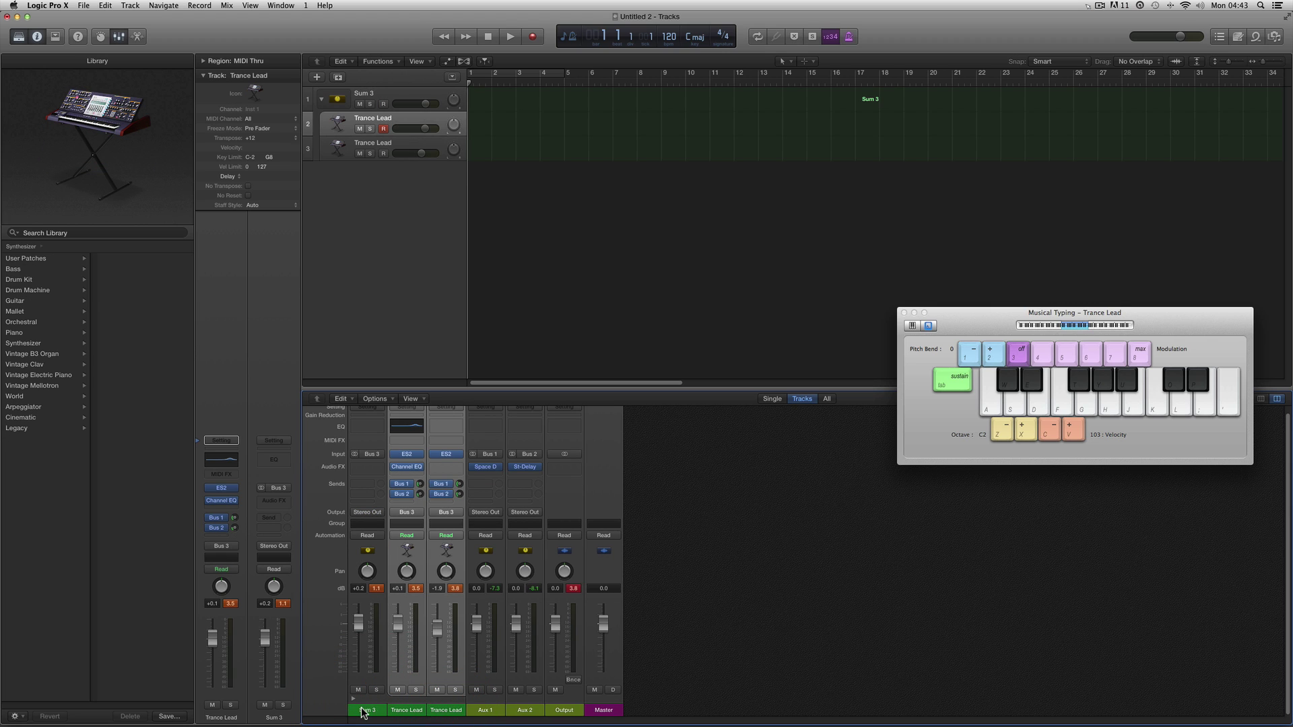
mouse_move(423, 471)
click(490, 712)
click(524, 712)
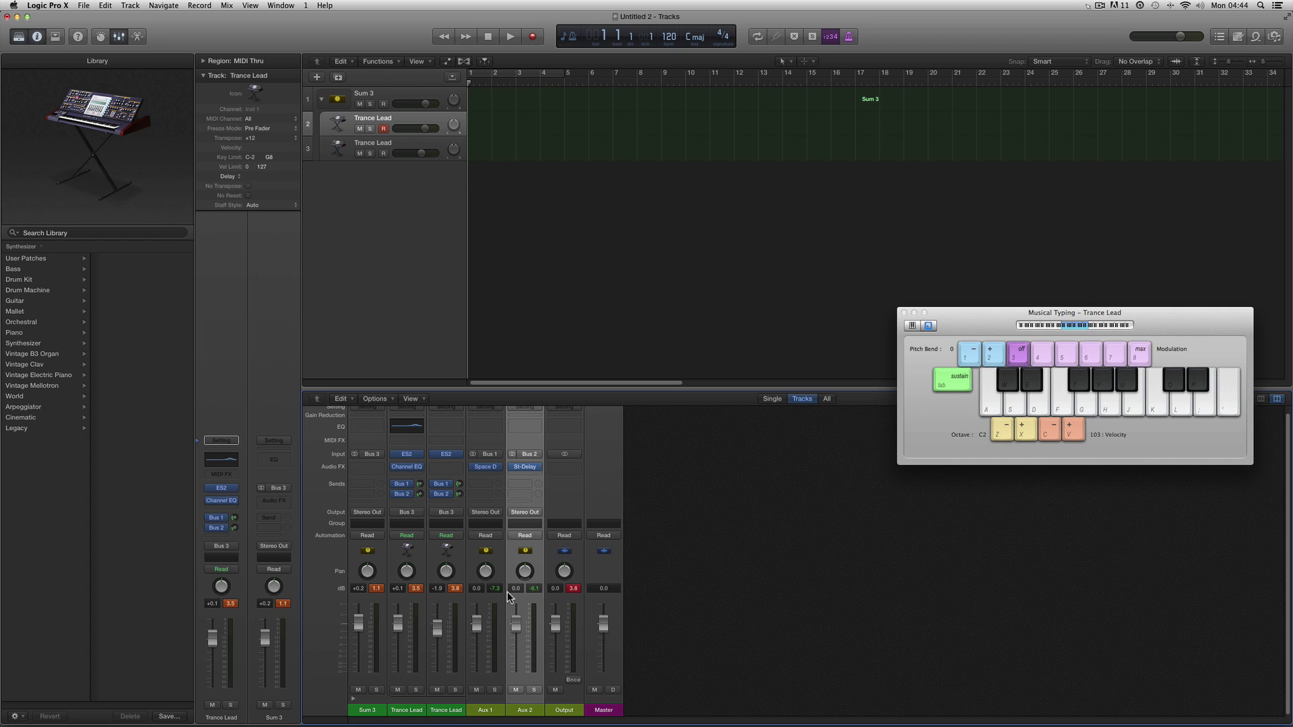
click(367, 710)
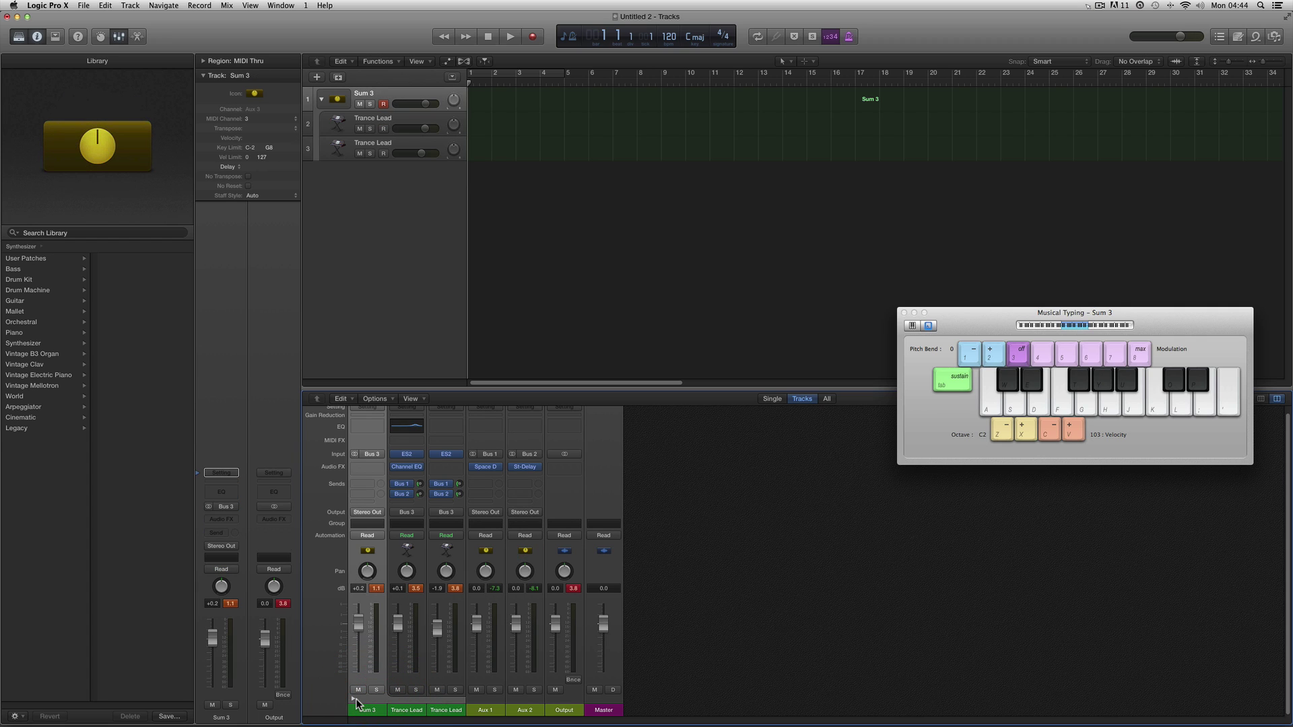
click(353, 698)
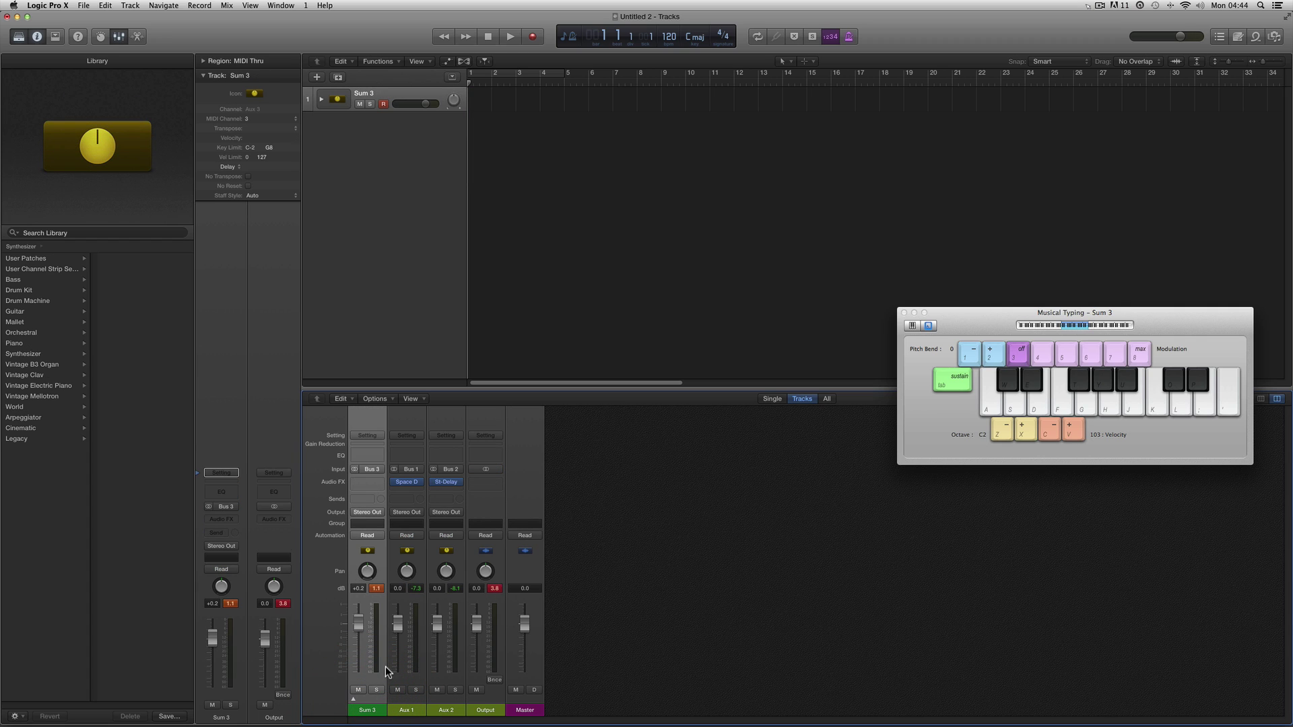
- Rename Sum 3 to 'trance stack' and expand it to reveal both Trance Lead tracks
click(366, 94)
click(369, 95)
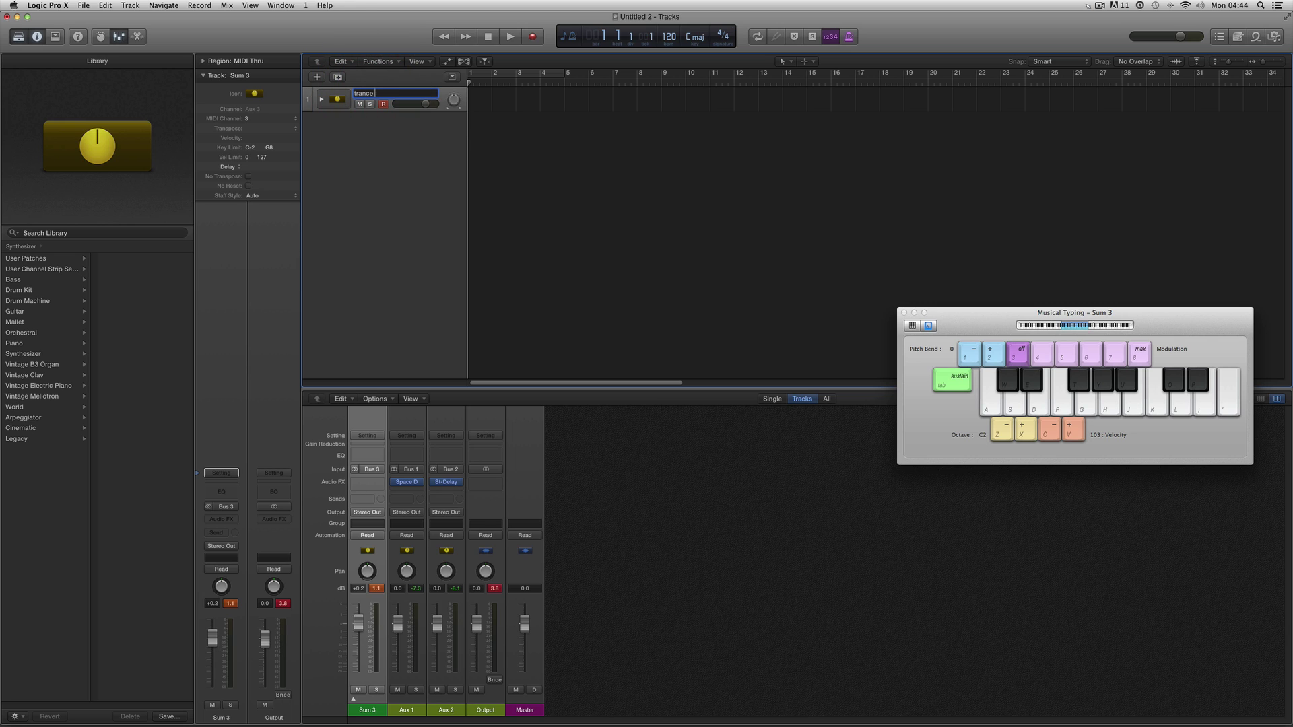
key(Return)
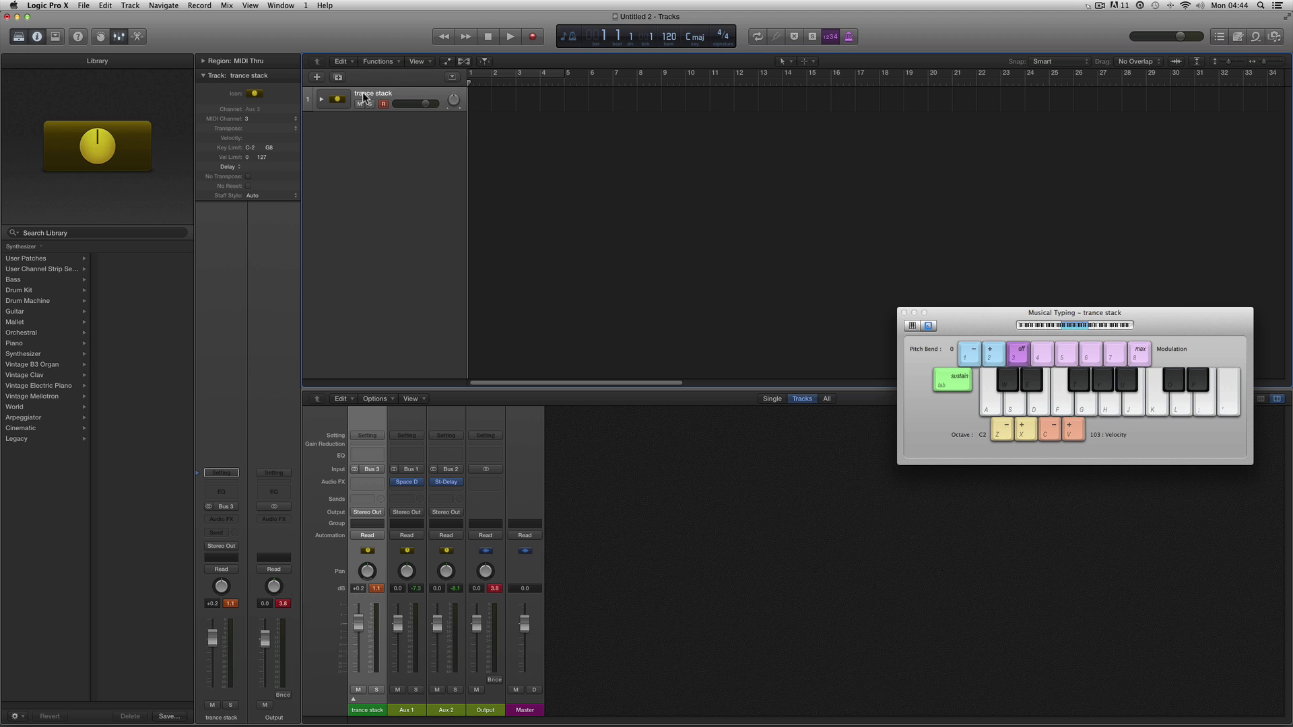
click(323, 100)
click(322, 101)
click(322, 100)
click(407, 122)
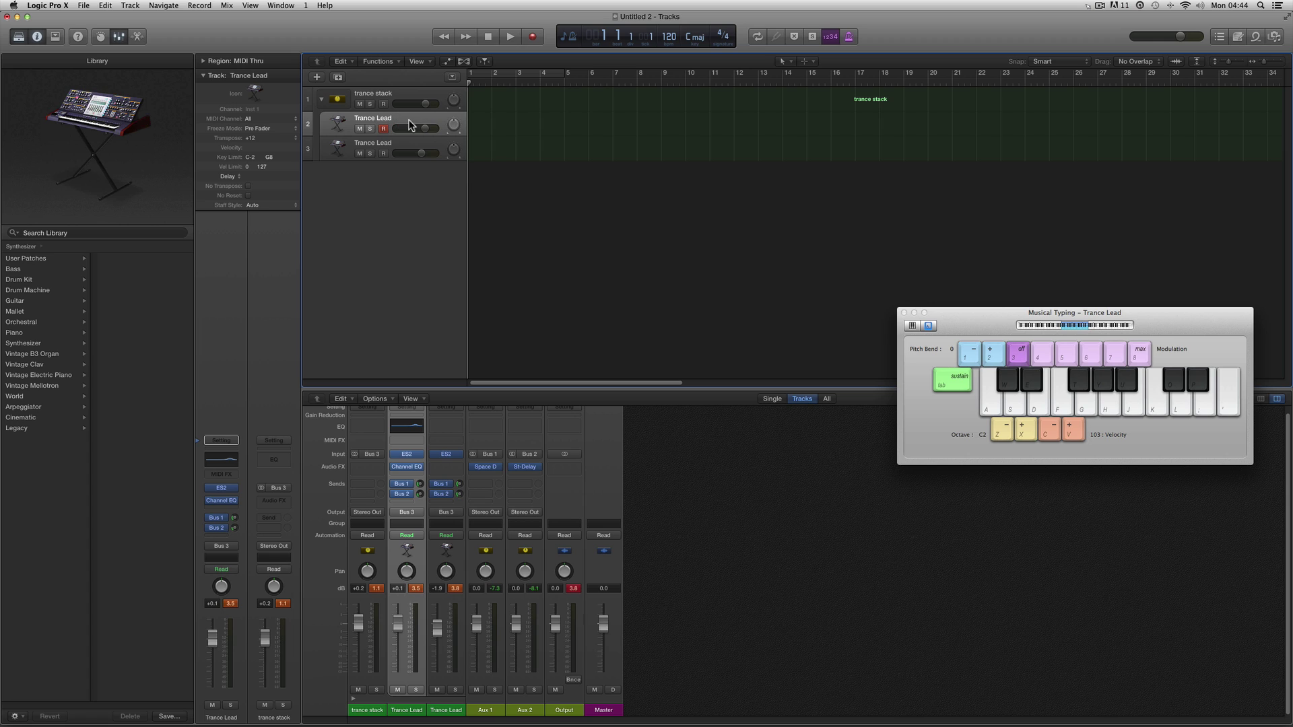
- Play test notes on the first Trance Lead, then on the second Trance Lead
key(g)
key(f)
key(s)
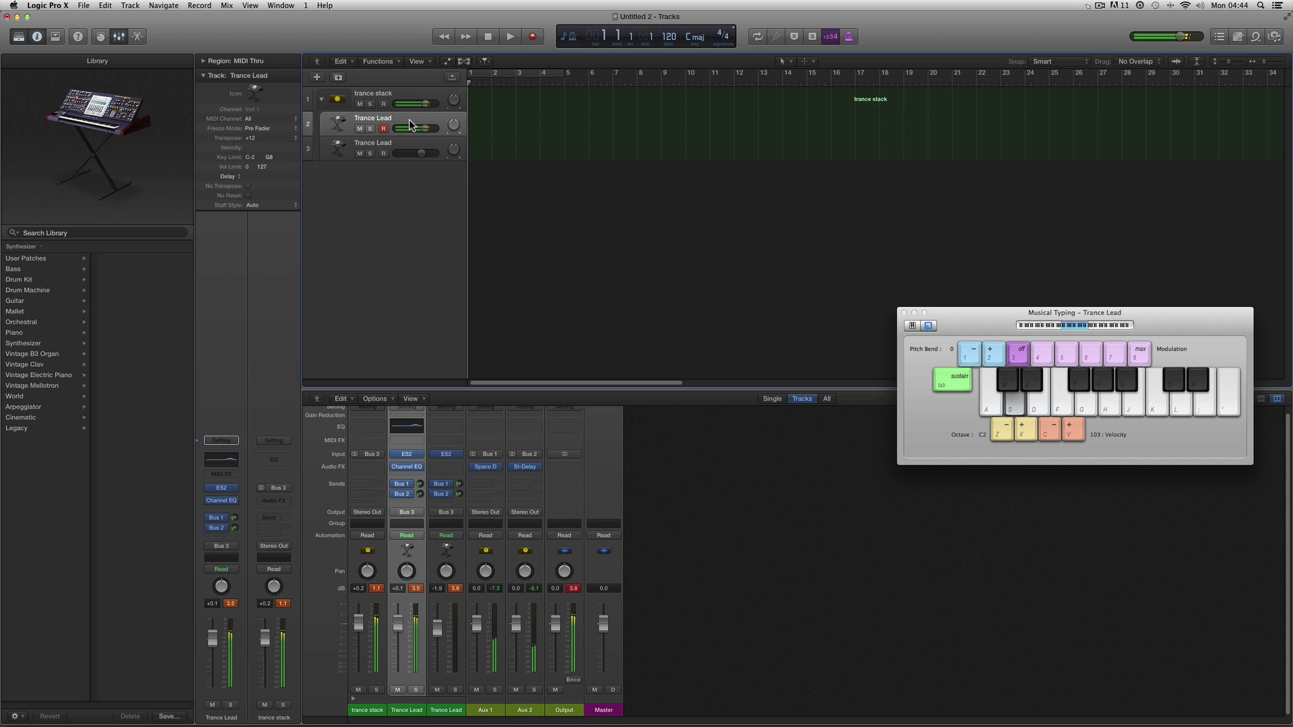
click(392, 143)
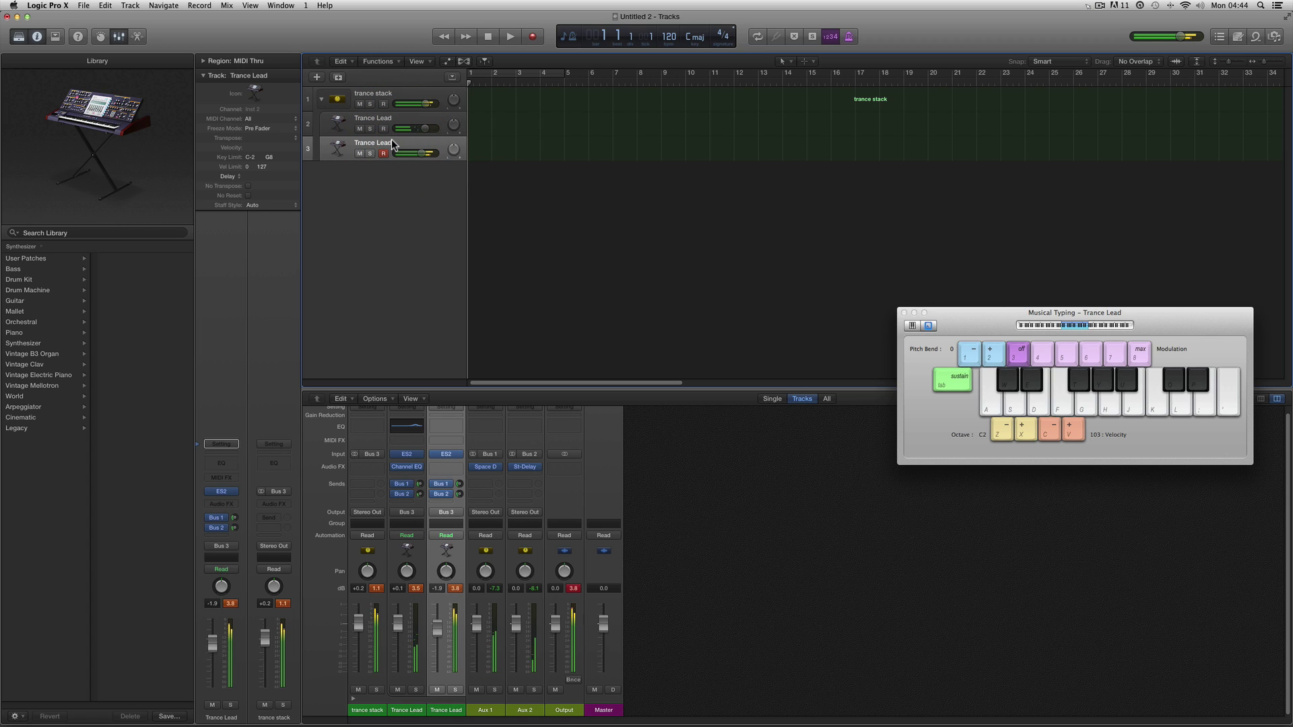
key(g)
key(f)
key(s)
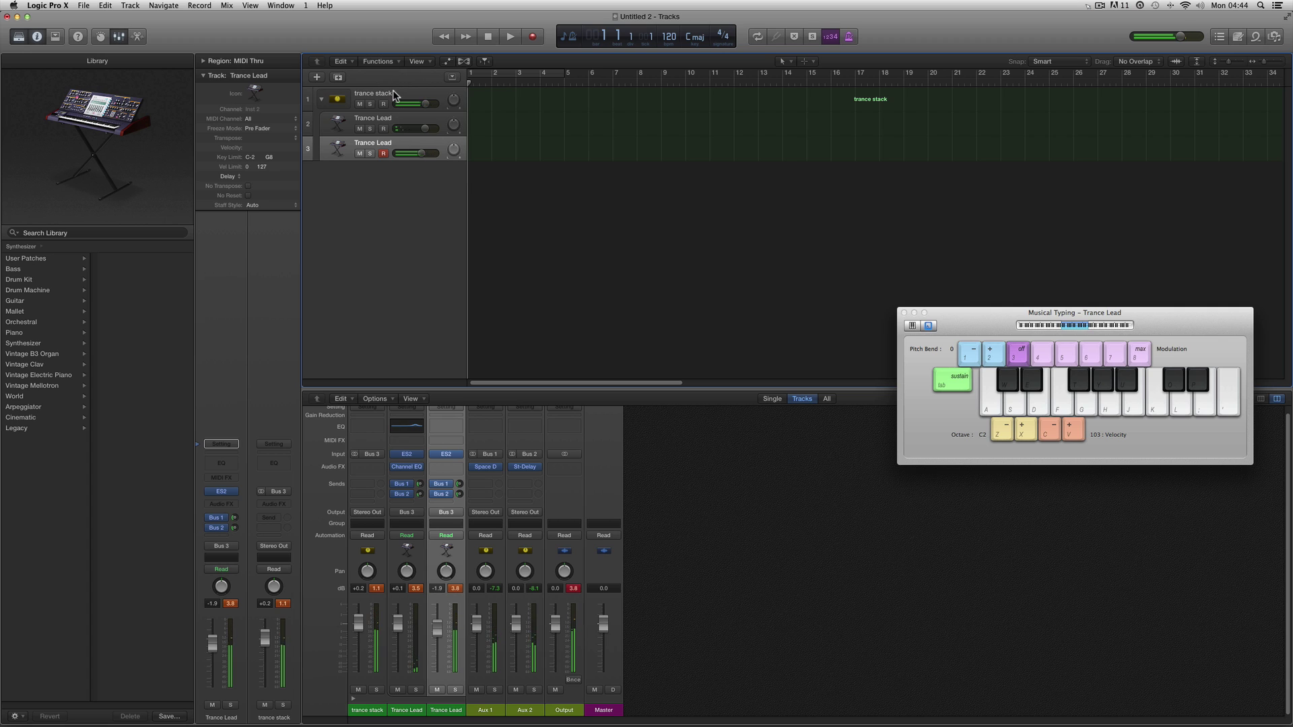
- Select and collapse the trance stack, then play notes and a chord through it
click(395, 96)
click(322, 101)
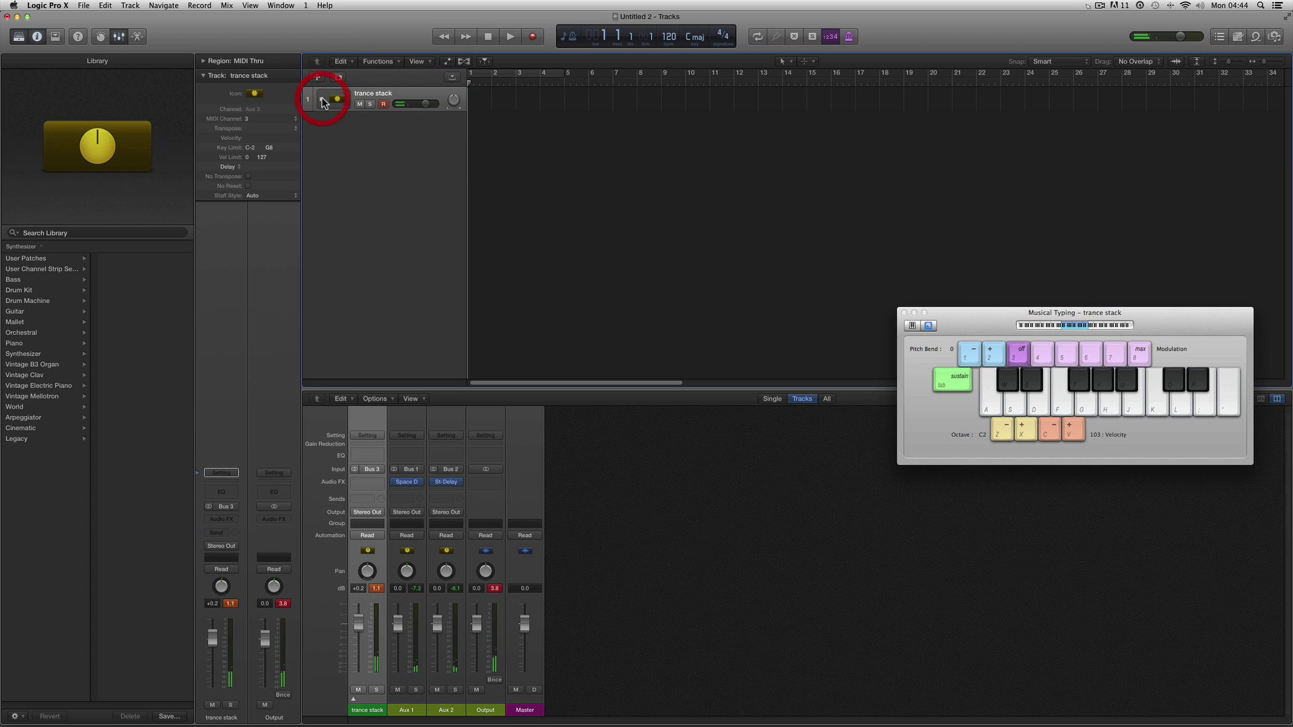
key(s)
key(f)
key(g)
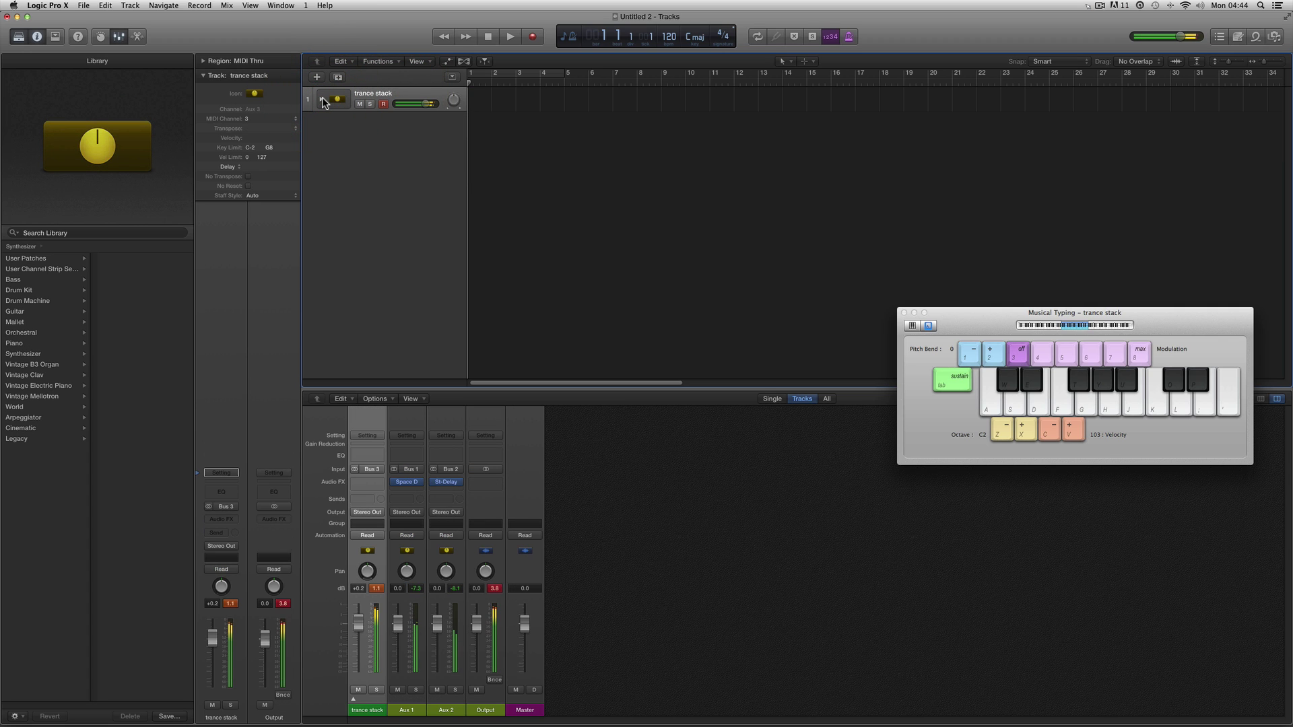
key(s)
key(g)
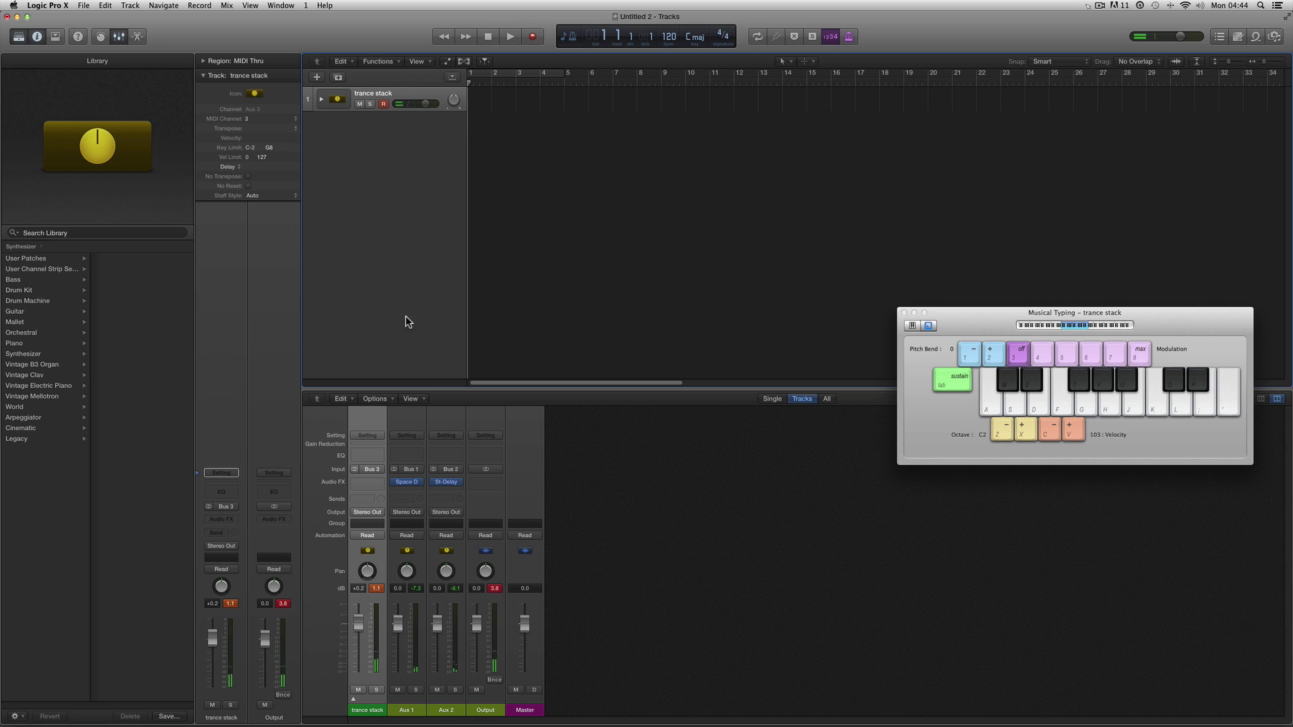
- Expand the trance stack and set the second Trance Lead's Bus 1 send to -12.0 and the first's send to -21.0
click(322, 99)
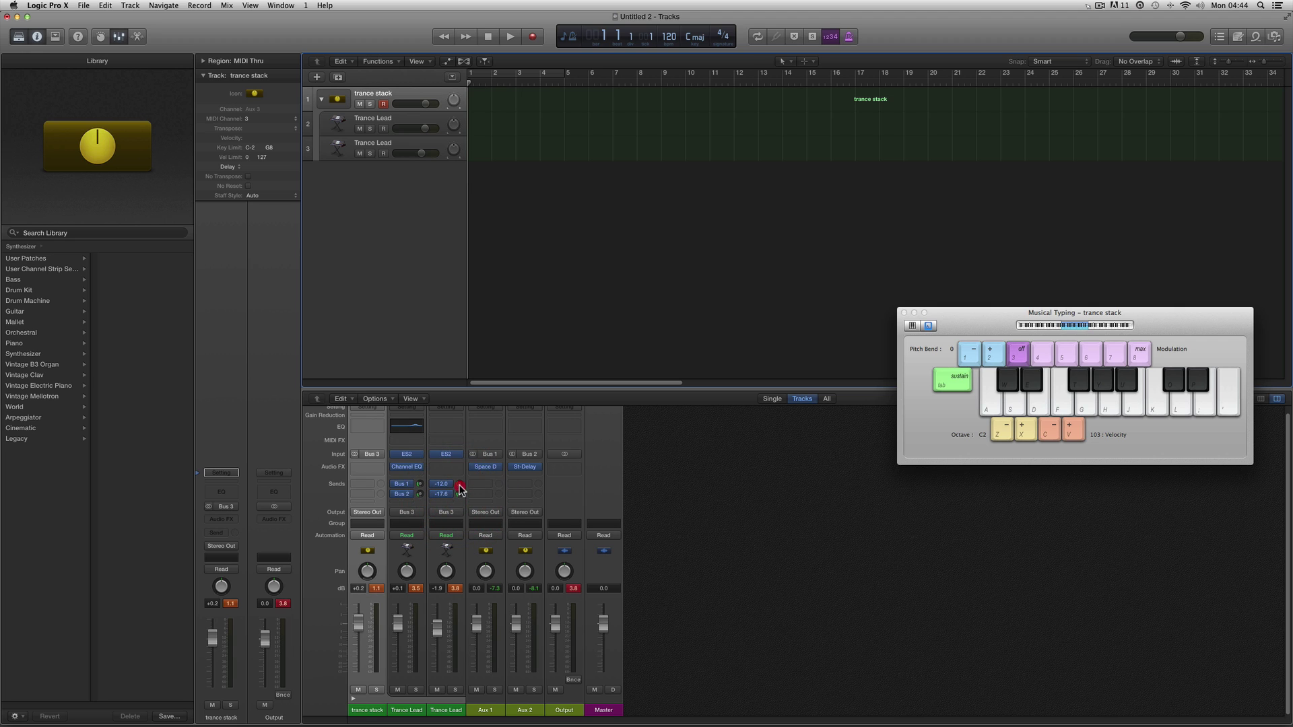
drag(459, 483, 458, 476)
click(416, 711)
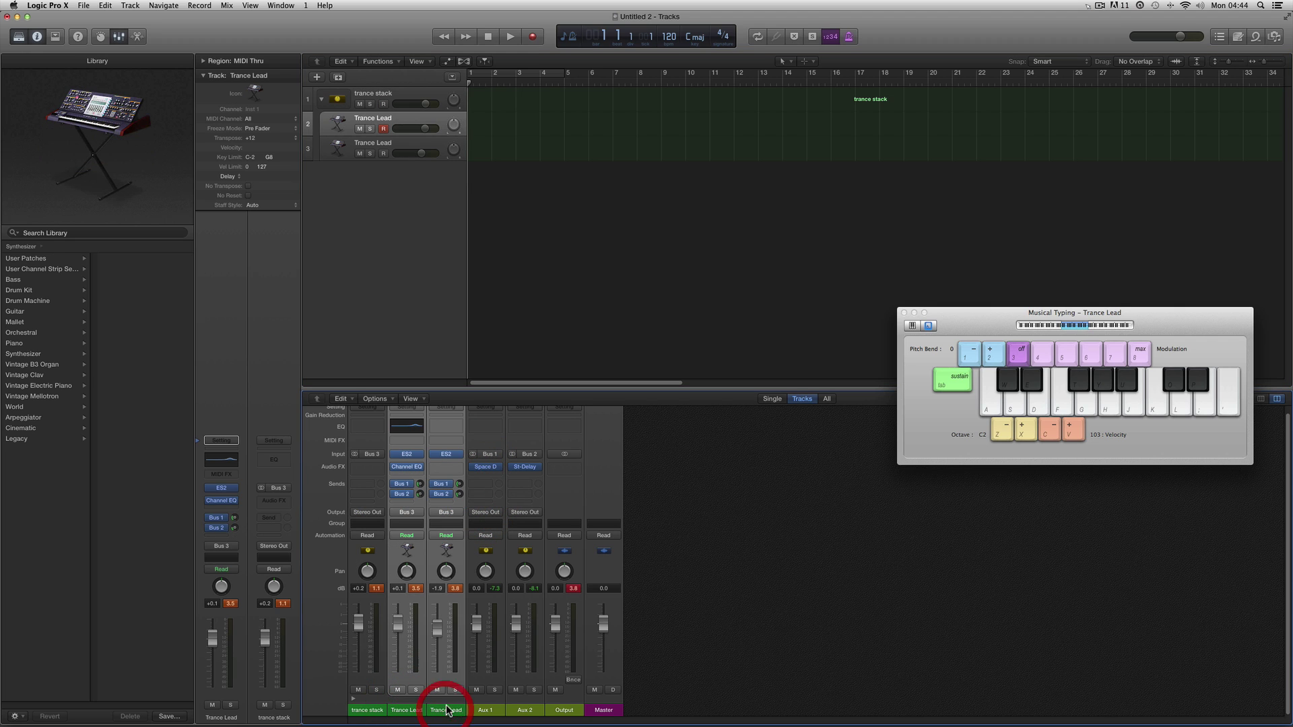
click(416, 703)
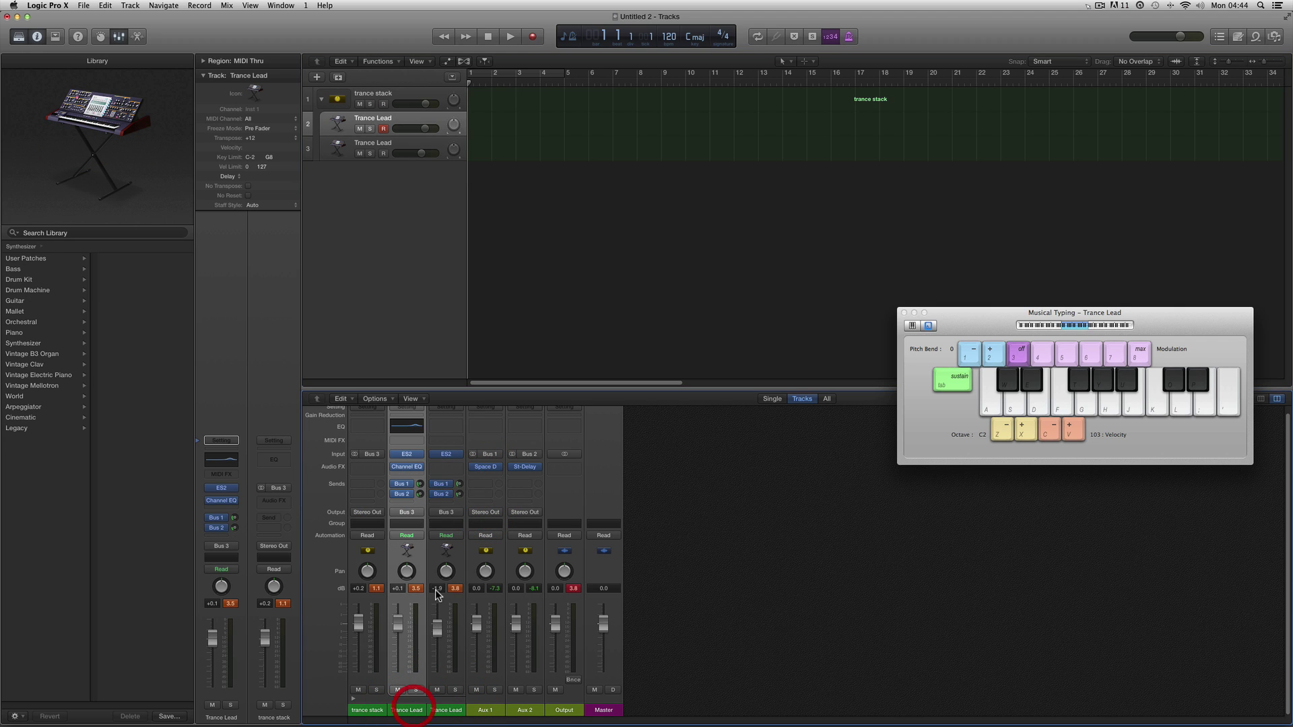
click(419, 494)
click(458, 496)
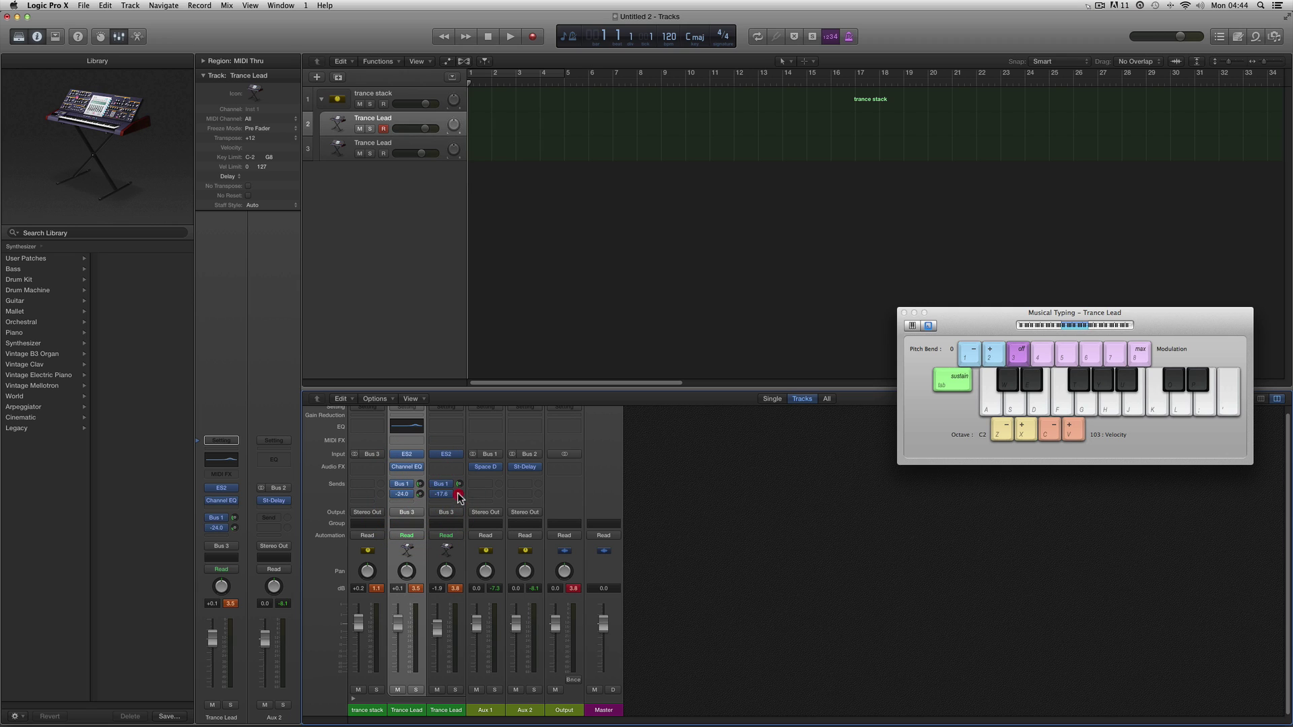
drag(420, 494, 459, 492)
click(458, 485)
drag(460, 499, 460, 497)
- Play test notes through the trance stack, then collapse it
click(354, 702)
key(s)
key(f)
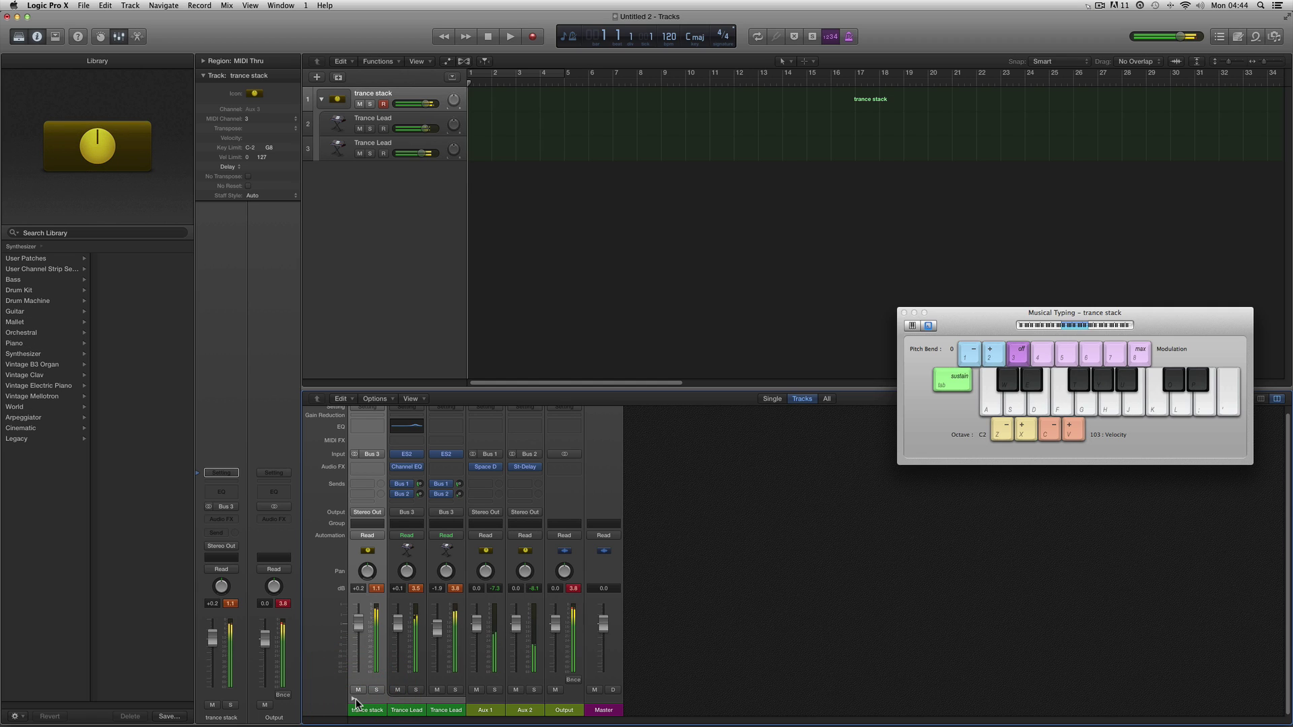
key(g)
key(f)
key(s)
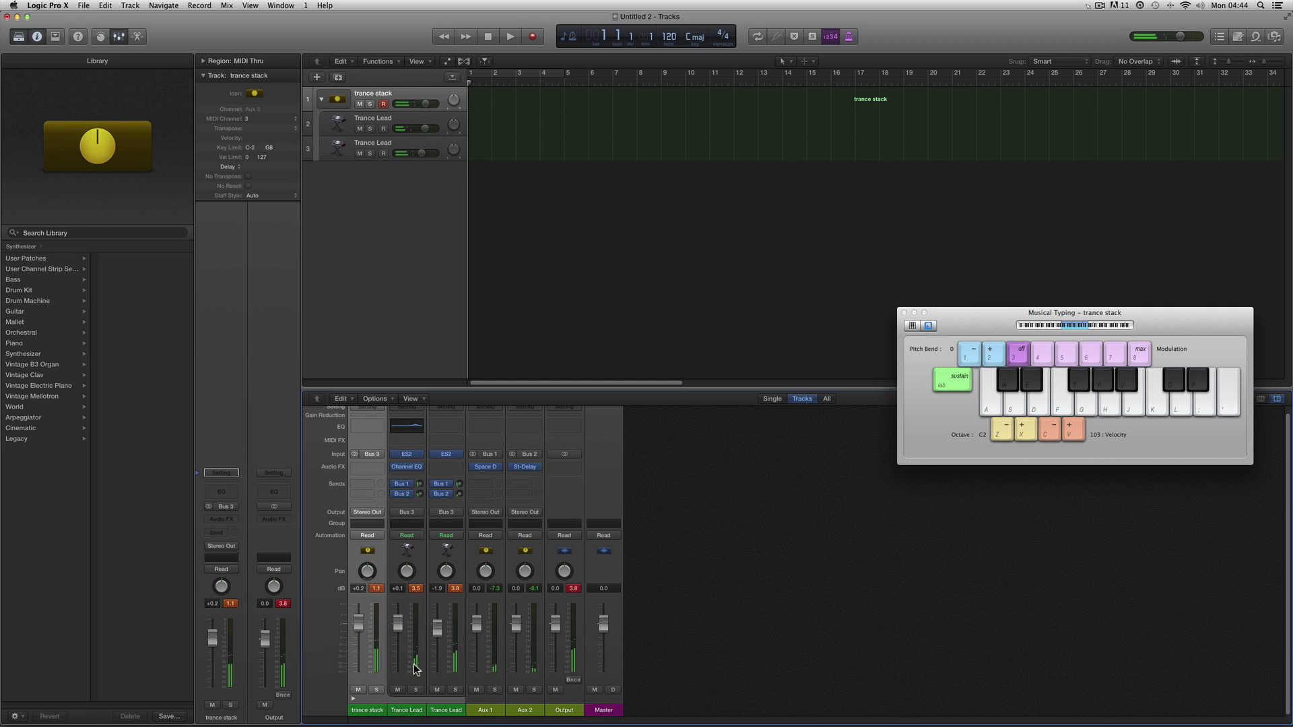
click(353, 699)
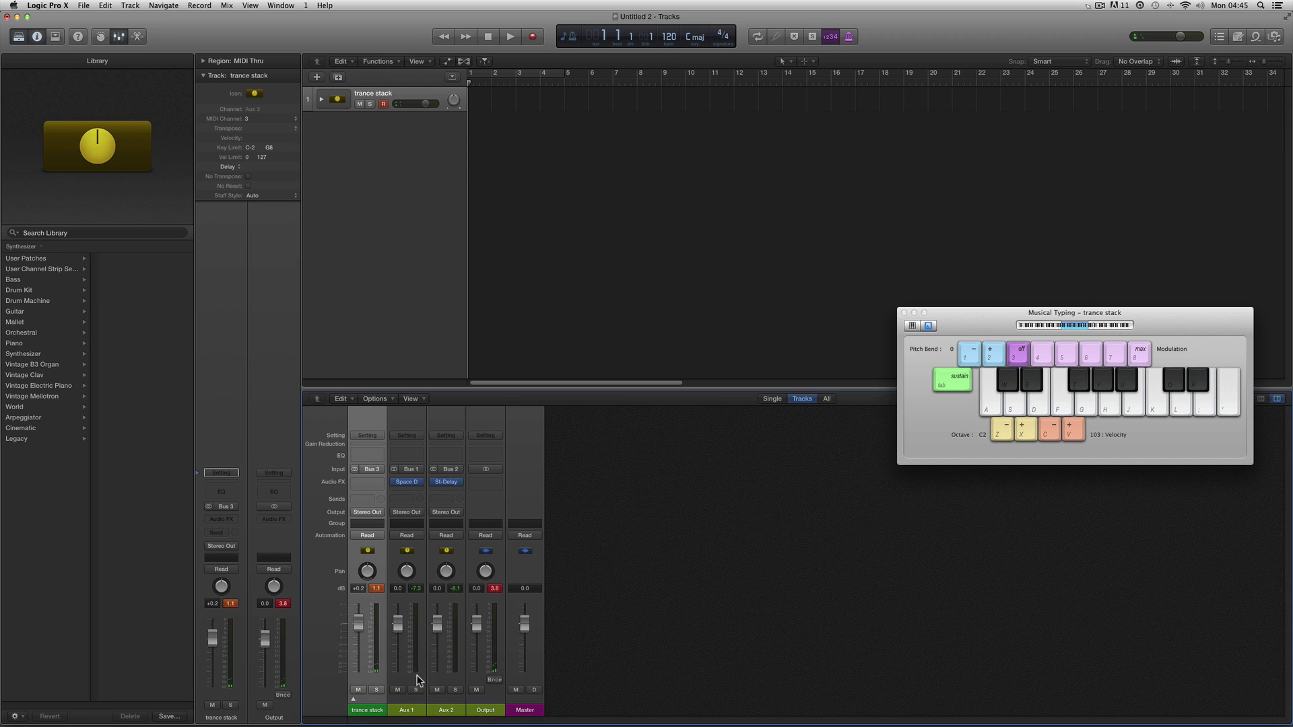
- Create software instrument track Inst 3 and load Retro Synth in Stereo on it
click(317, 76)
click(769, 173)
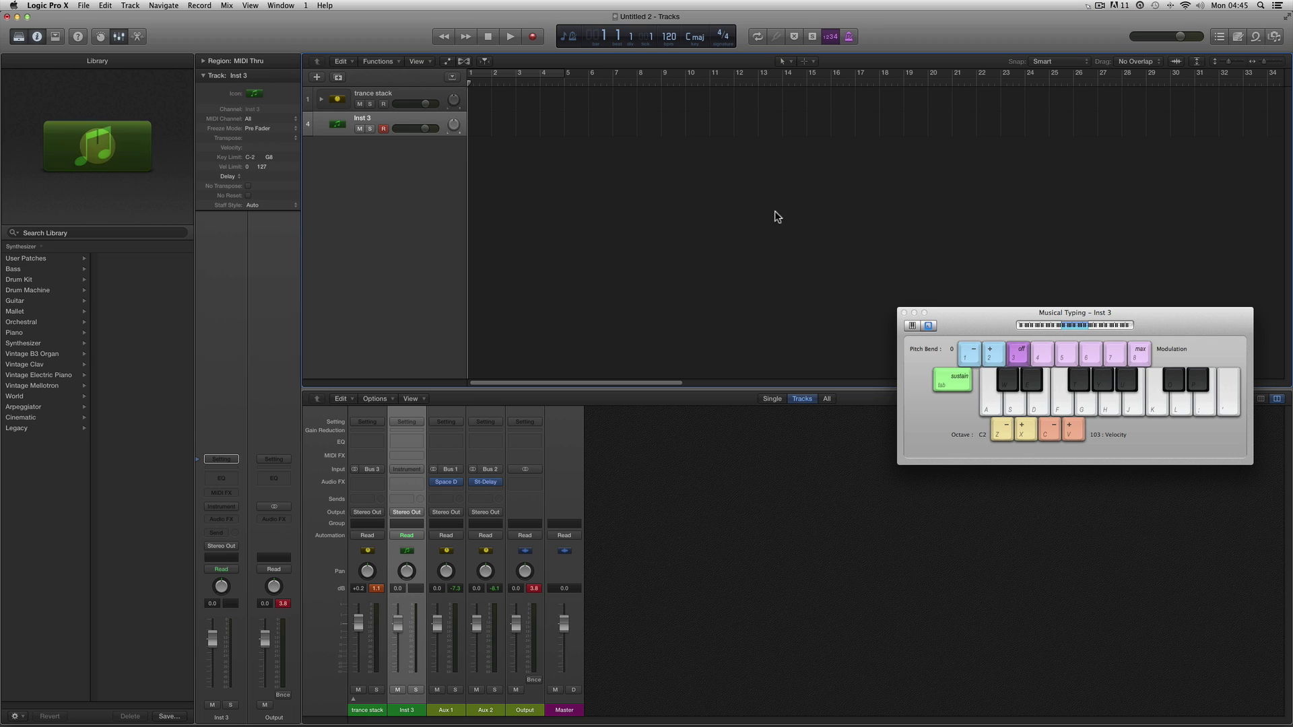
click(415, 469)
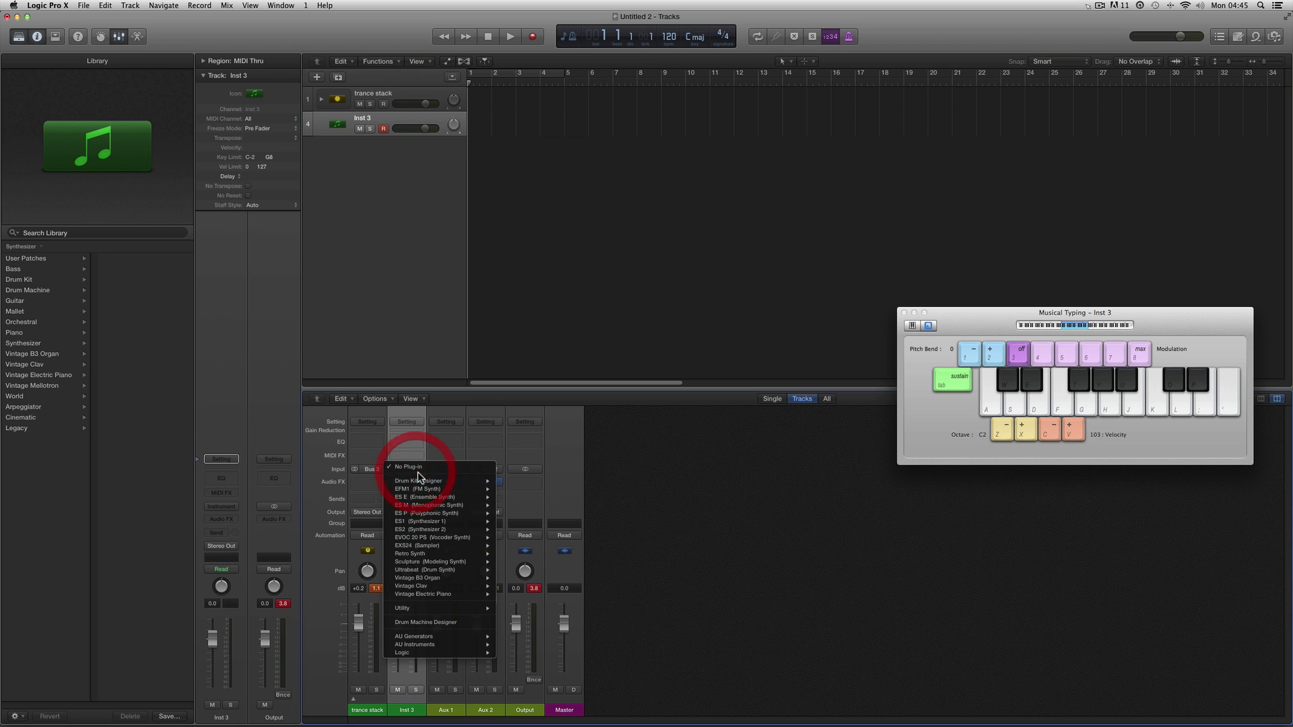
mouse_move(432, 581)
mouse_move(460, 484)
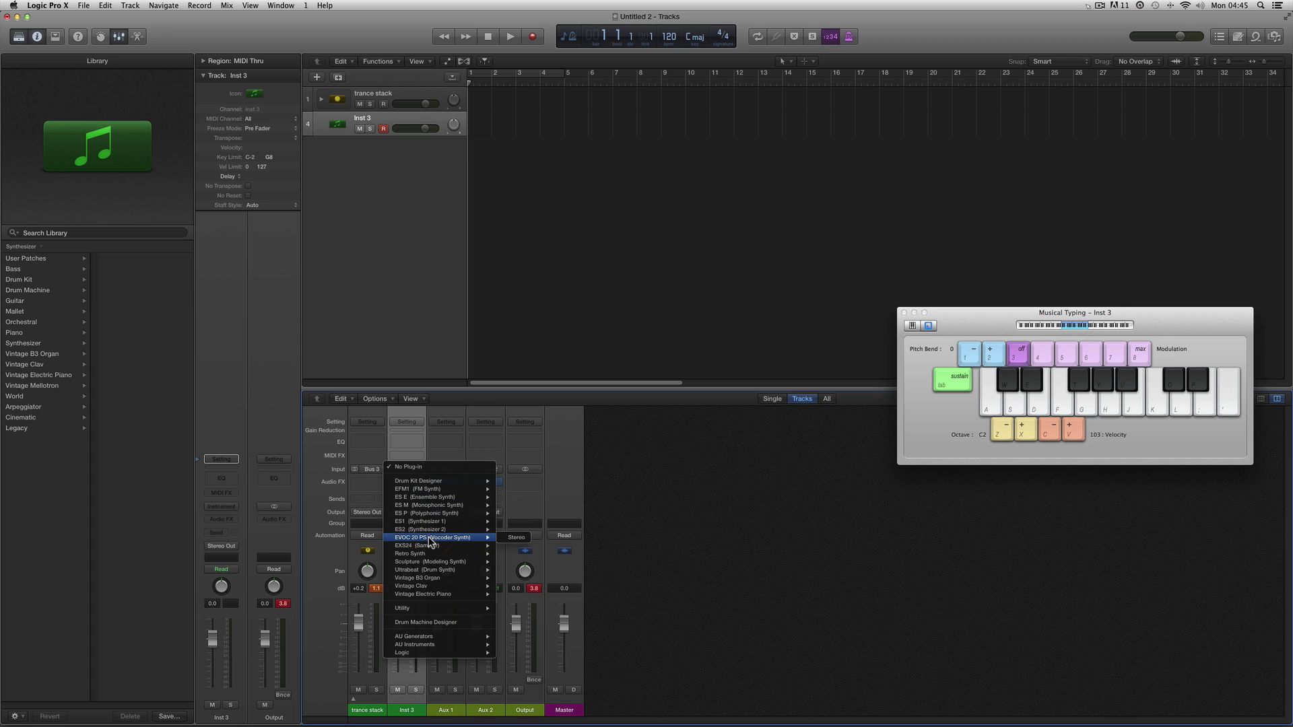
mouse_move(428, 558)
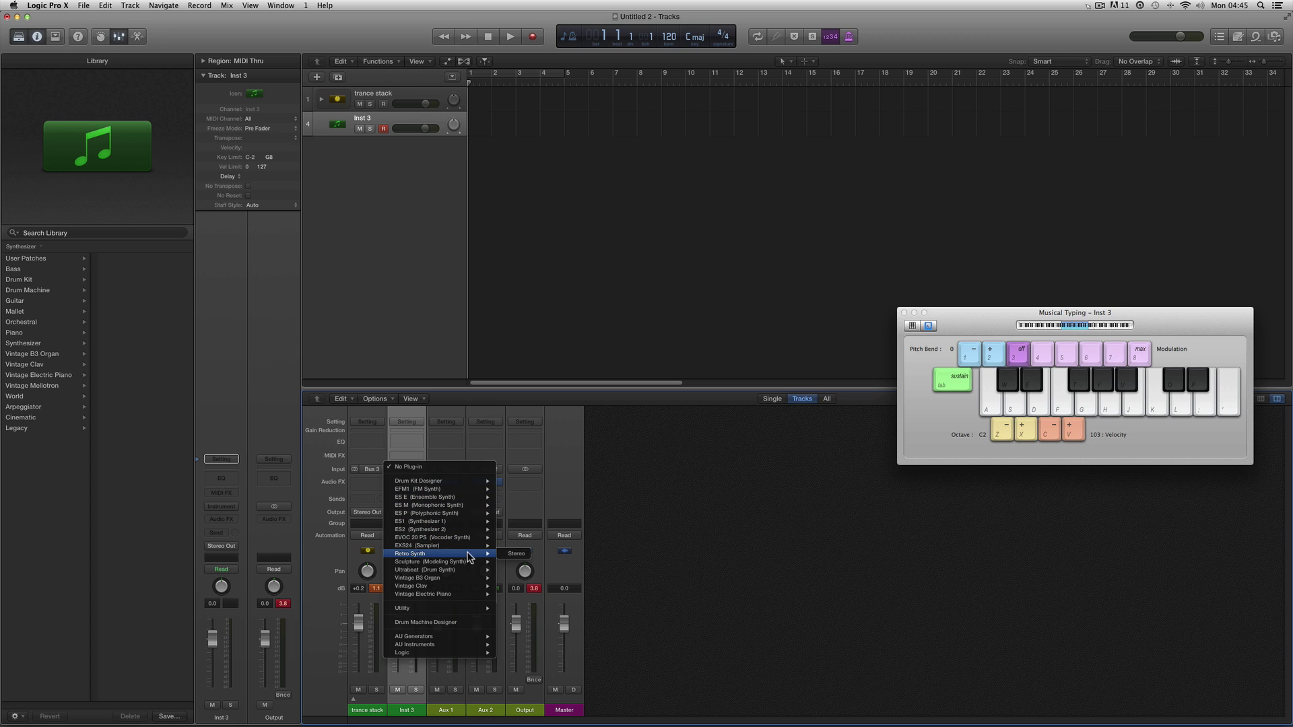
click(522, 552)
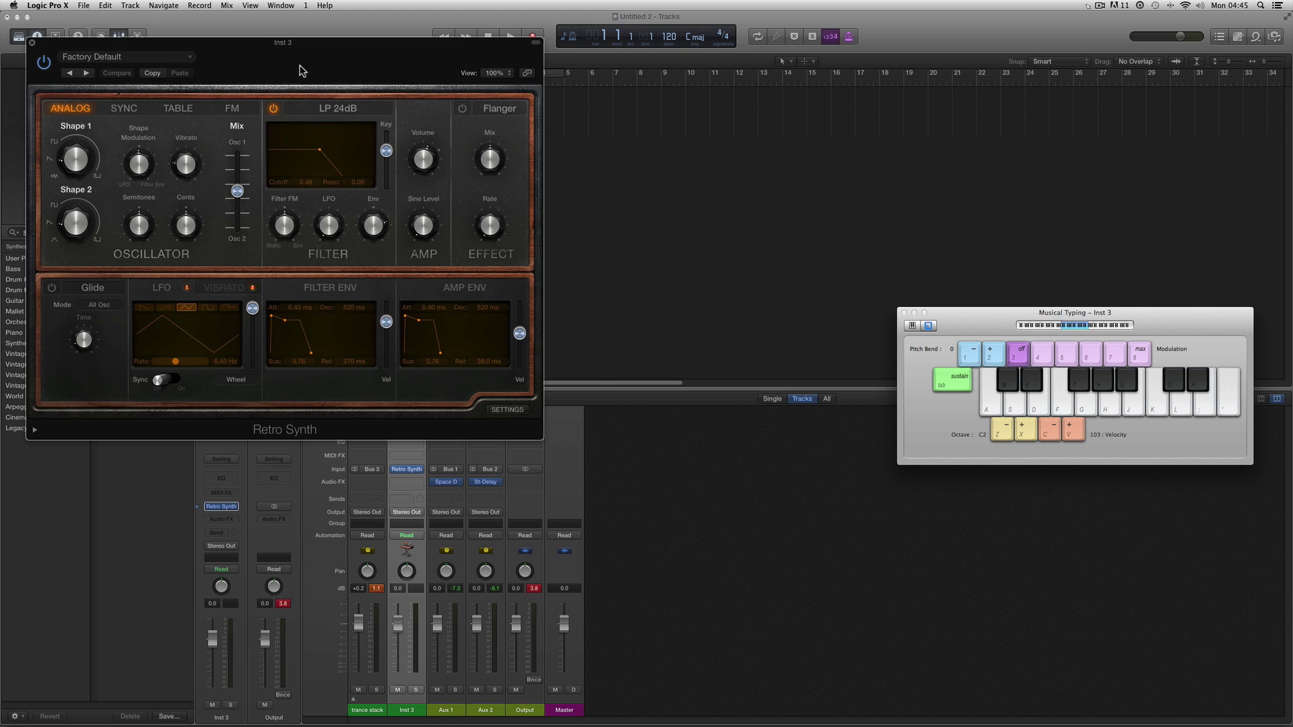
- Check Retro Synth's preset list, keep Factory Default, and close the plug-in window
drag(301, 66, 539, 221)
click(357, 228)
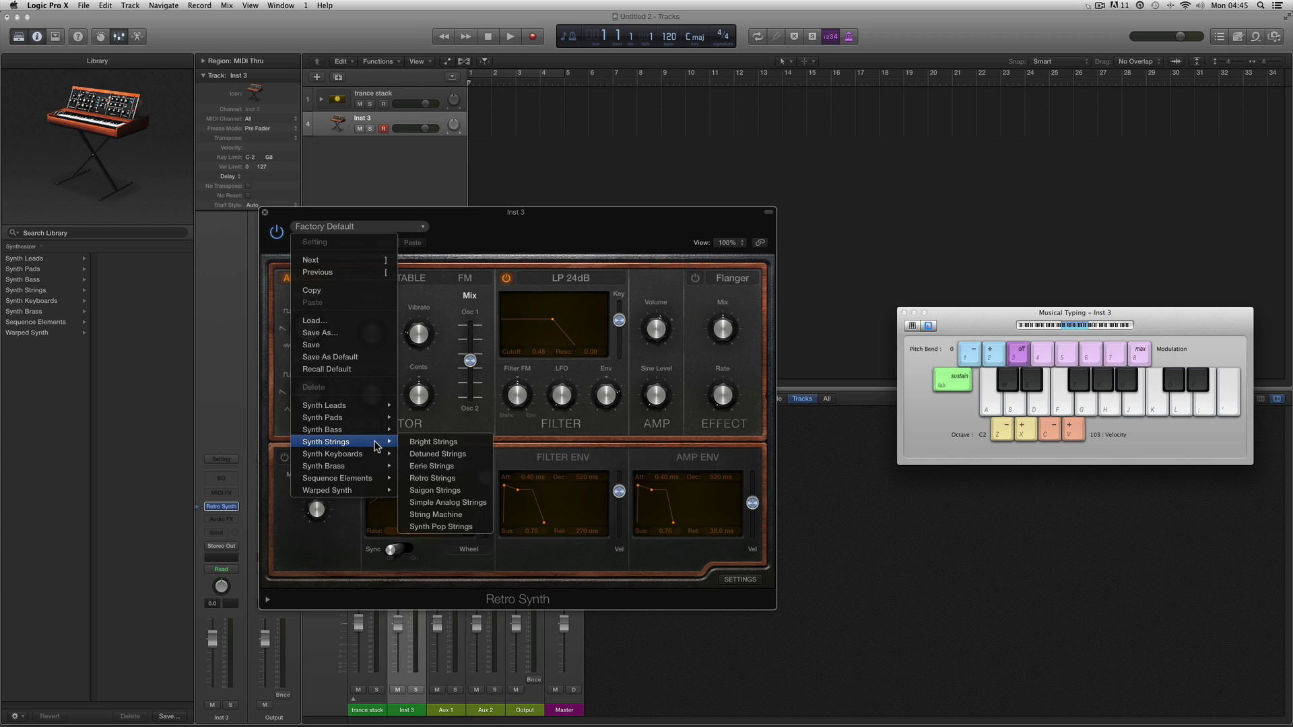
click(266, 214)
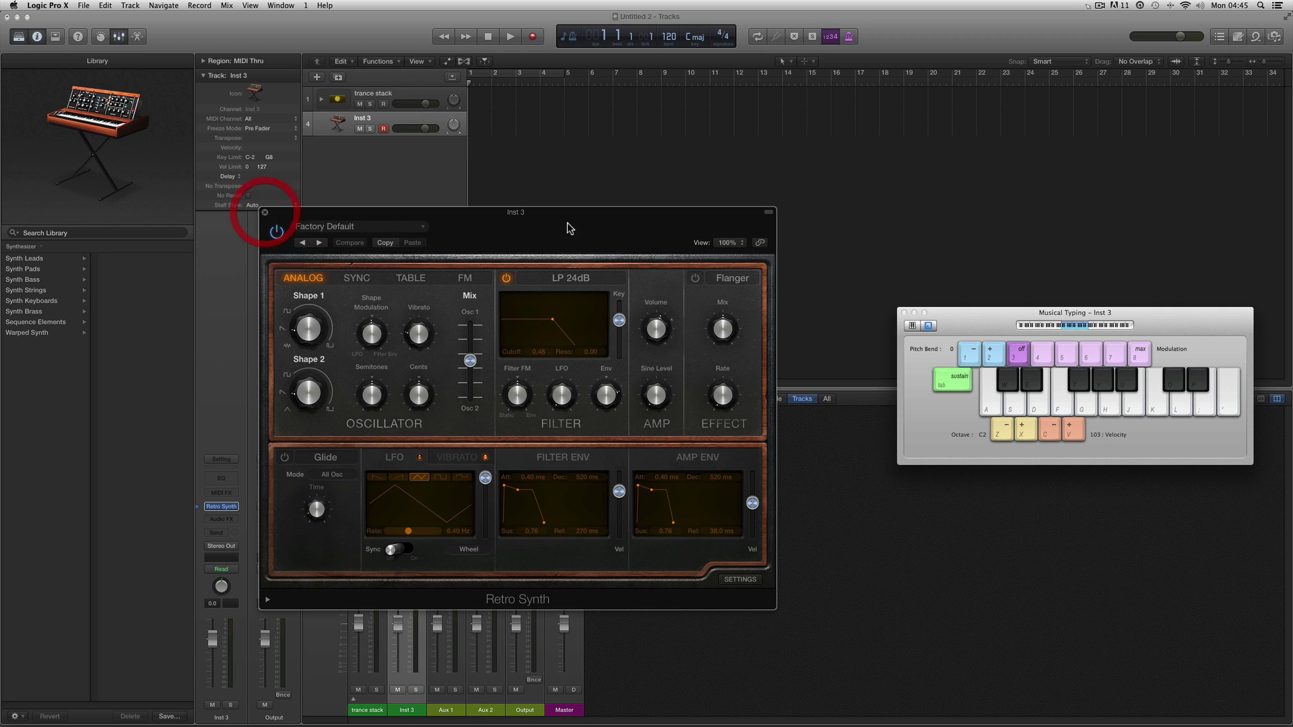
click(265, 212)
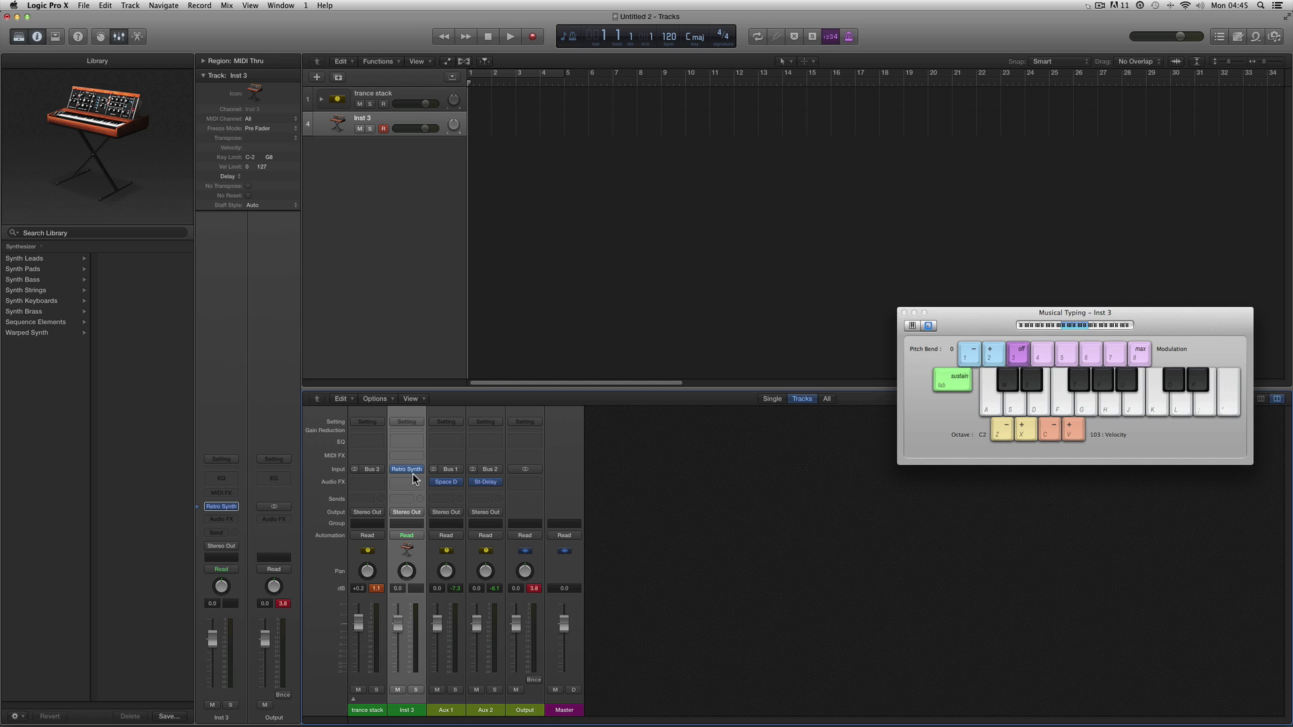
mouse_move(413, 472)
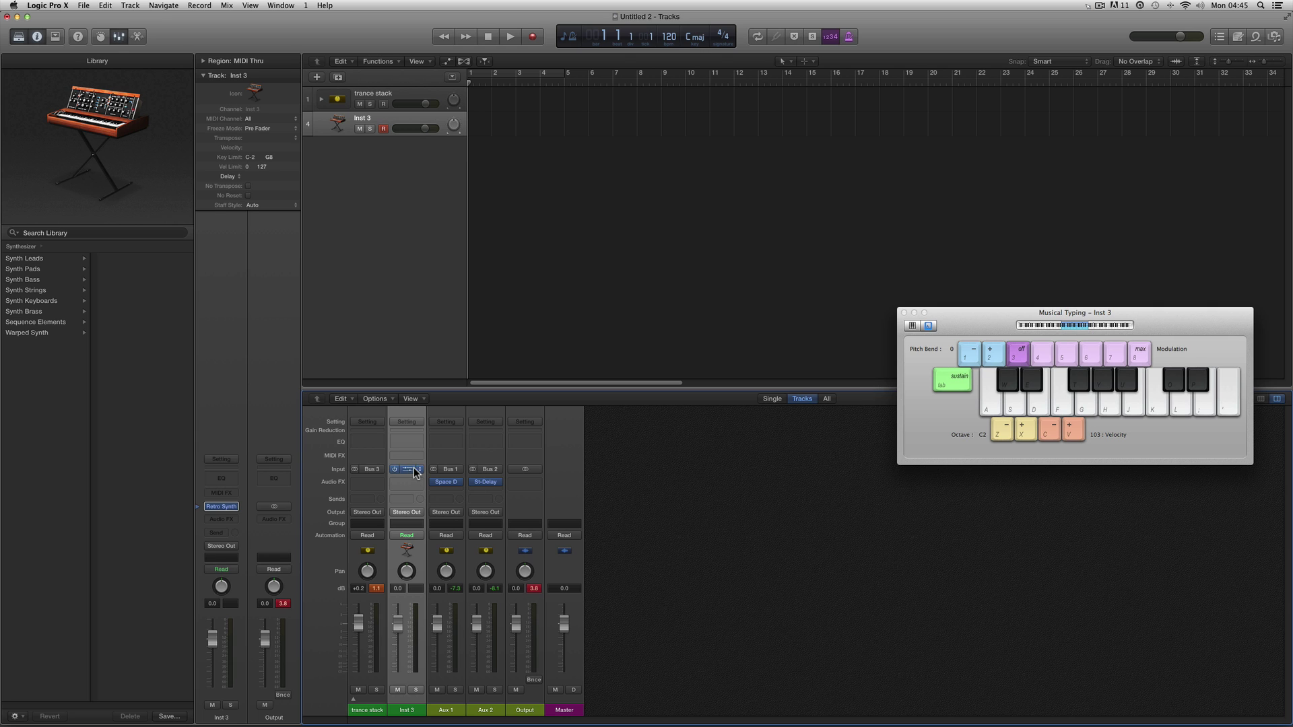